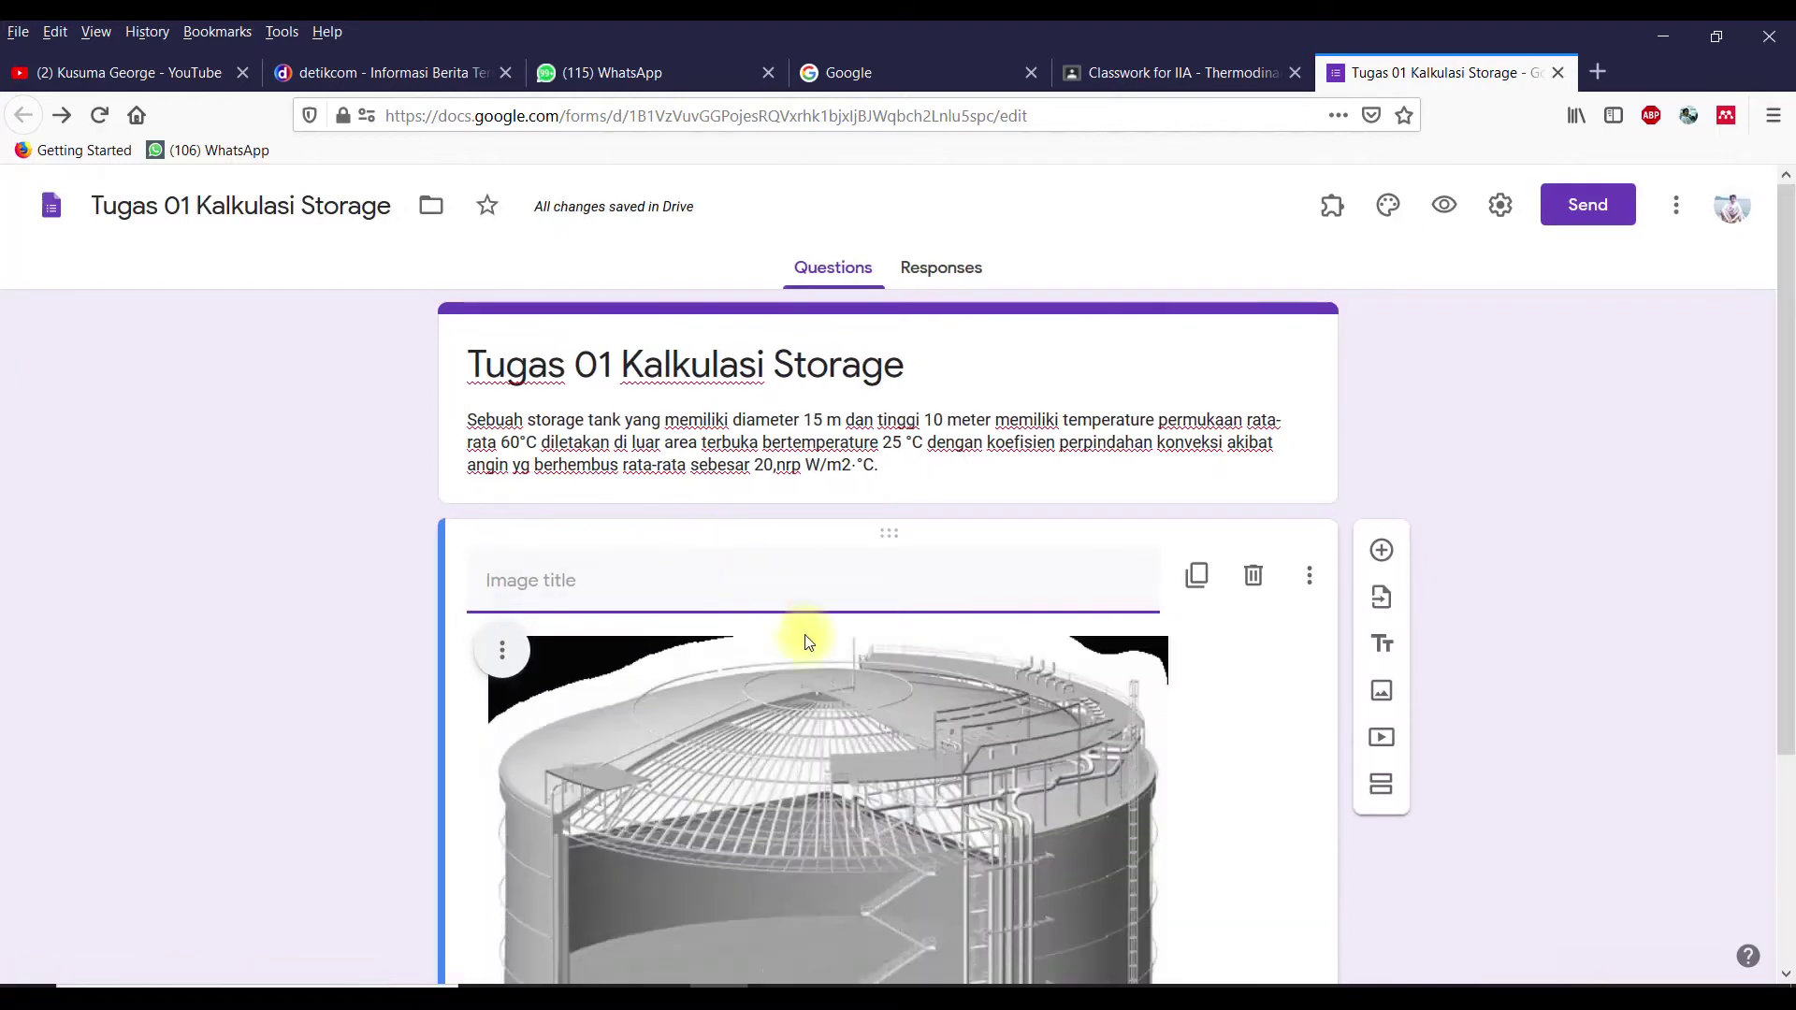
Step: Enter "storage tank" as the title of the inserted tank image
{"action": "scroll", "coordinate": [808, 641], "scroll_direction": "down", "scroll_amount": 2}
{"action": "scroll", "coordinate": [809, 642], "scroll_direction": "down", "scroll_amount": 1}
{"action": "scroll", "coordinate": [808, 641], "scroll_direction": "up", "scroll_amount": 3}
{"action": "type", "text": "storage"}
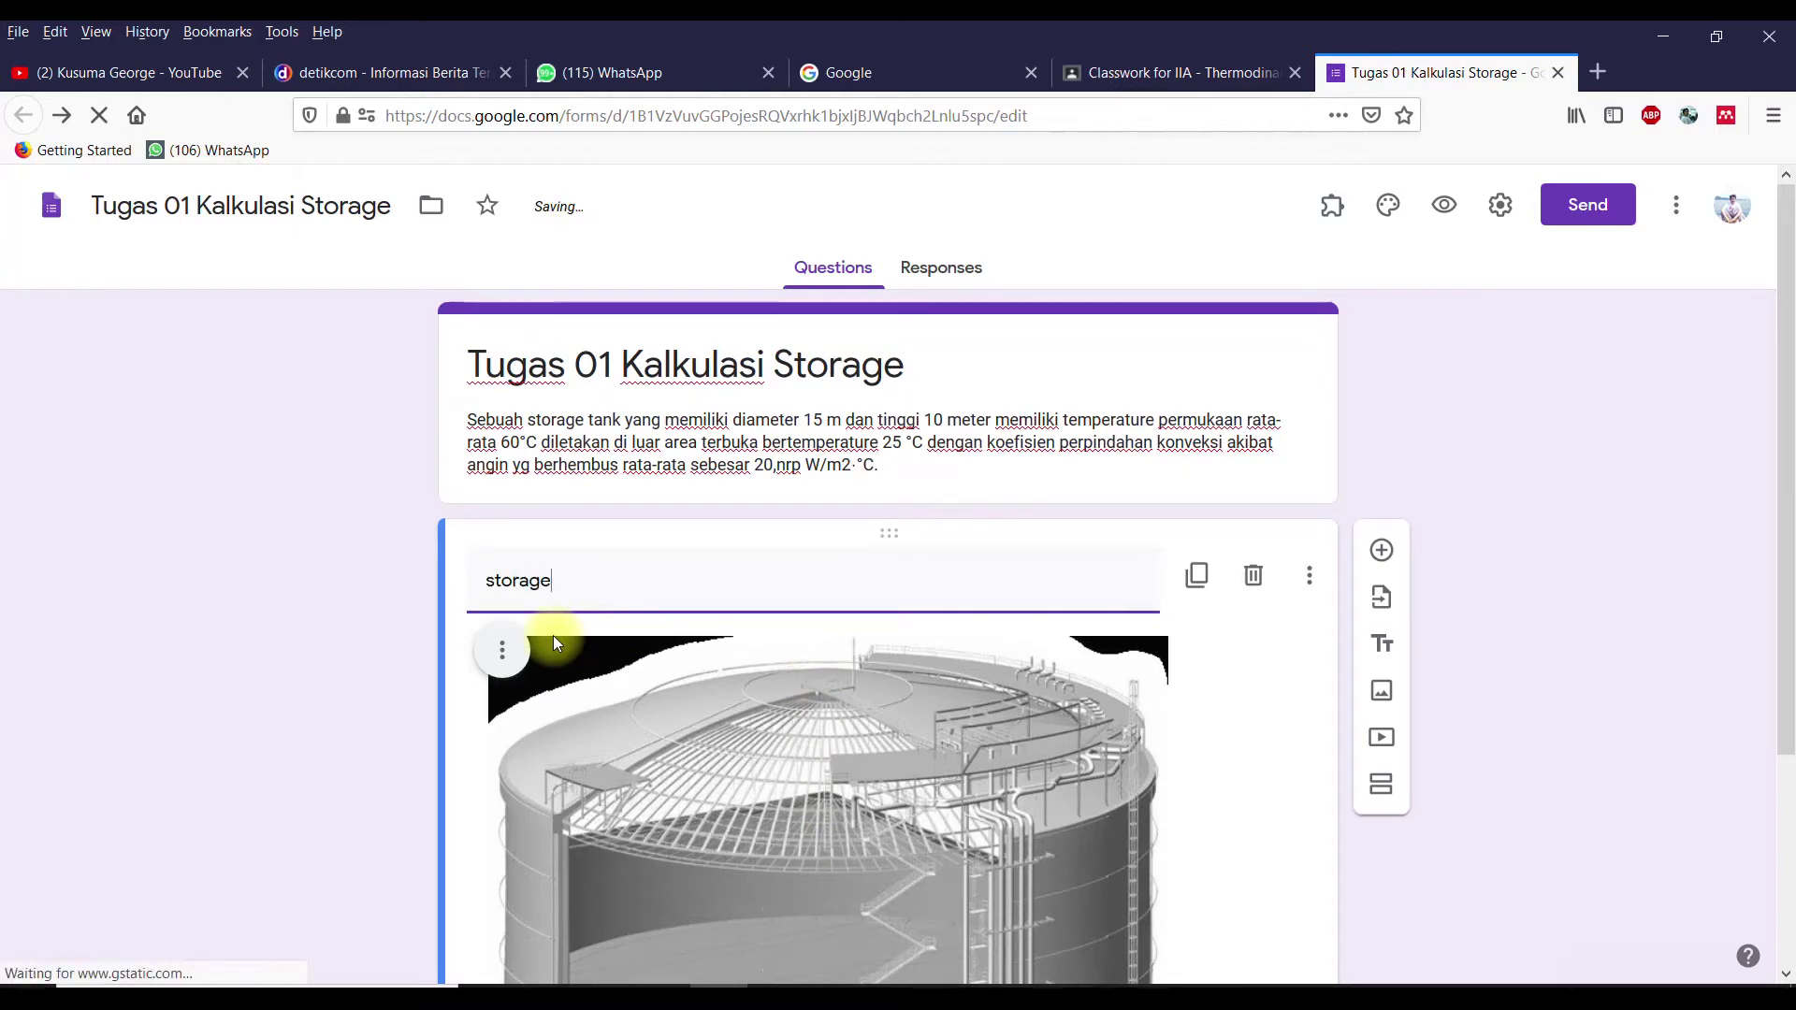
{"action": "type", "text": " tank"}
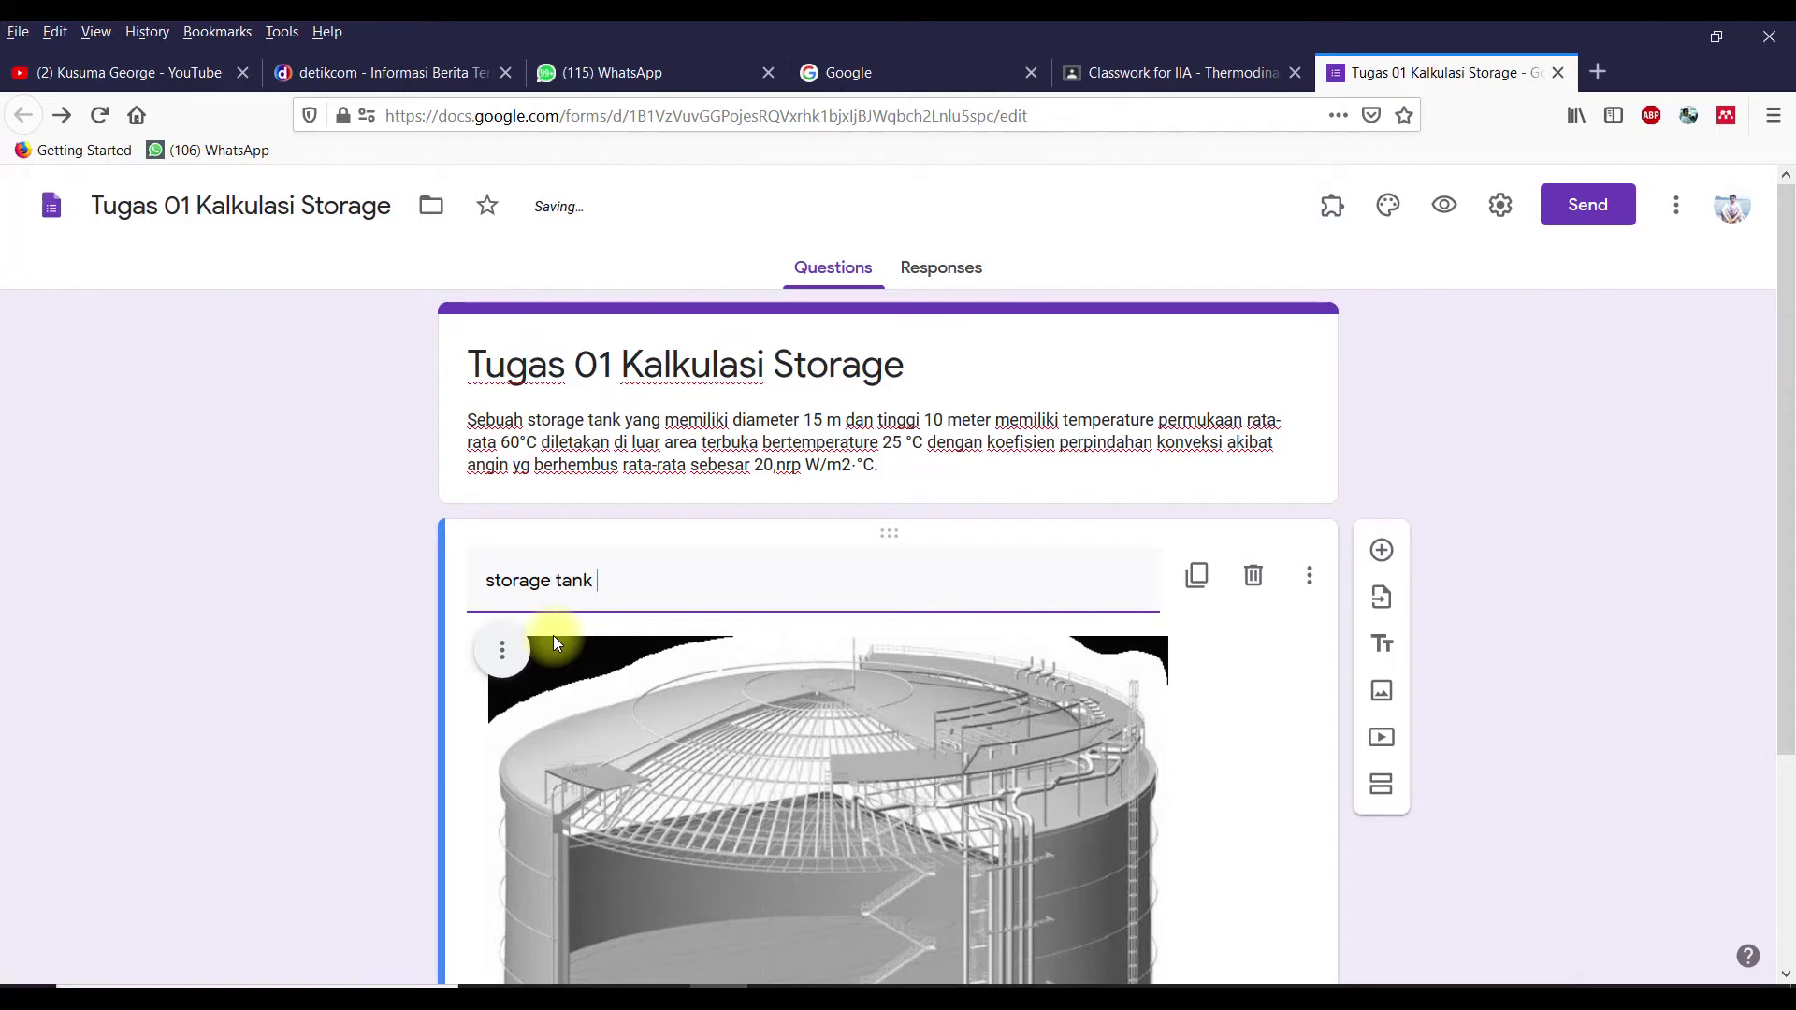
Step: Shrink the storage tank image proportionally to about half its original width
{"action": "scroll", "coordinate": [1267, 662], "scroll_direction": "down", "scroll_amount": 2}
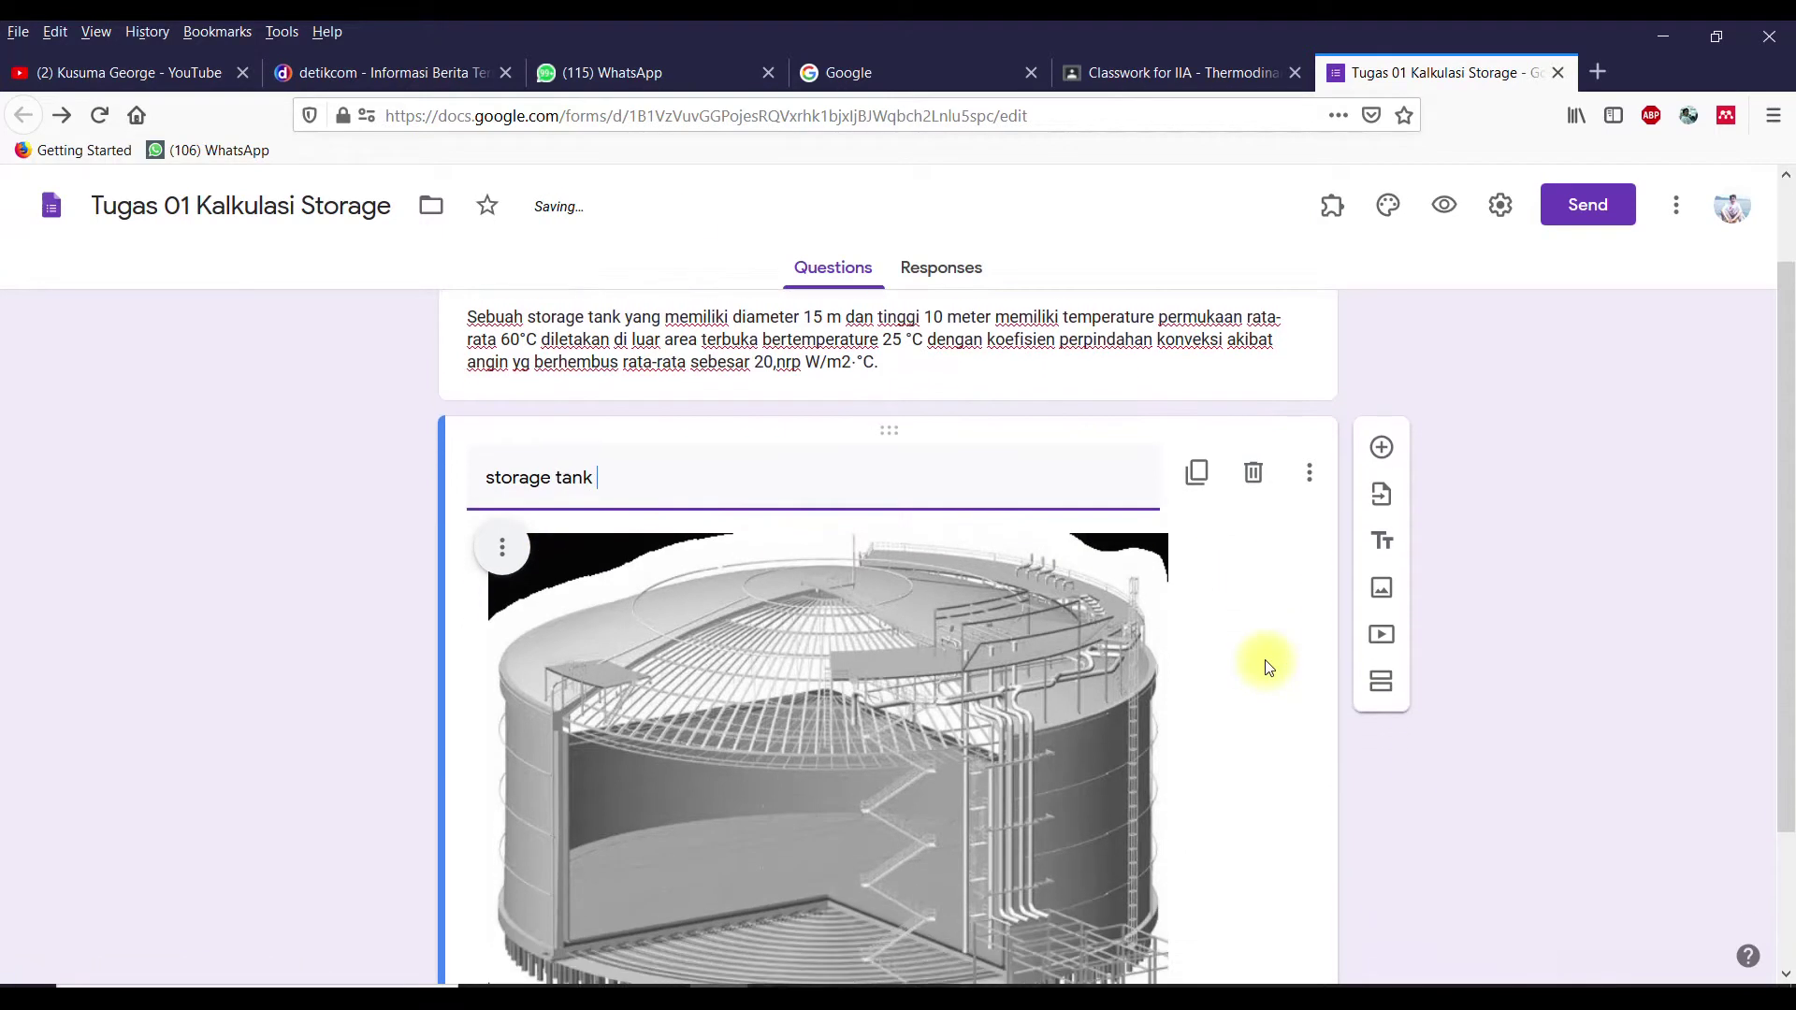
{"action": "left_click", "coordinate": [817, 683]}
{"action": "scroll", "coordinate": [840, 678], "scroll_direction": "down", "scroll_amount": 2}
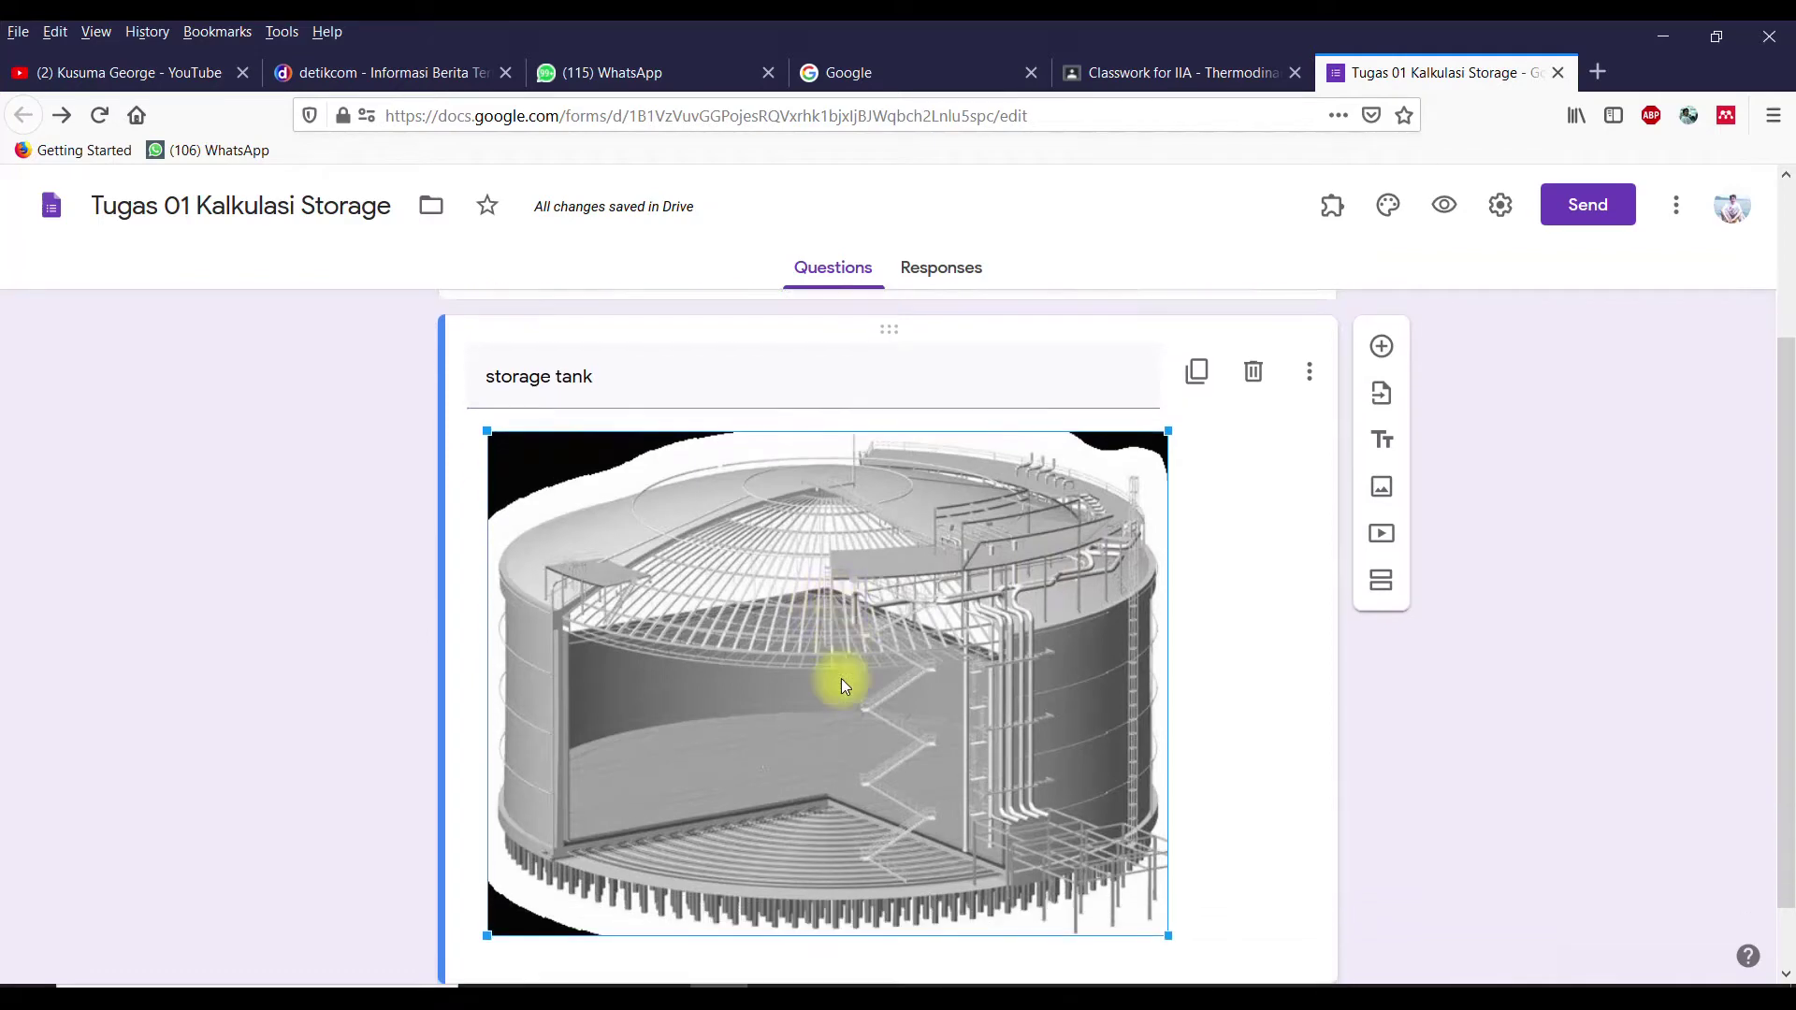
{"action": "left_click_drag", "start_coordinate": [1166, 859], "coordinate": [997, 665]}
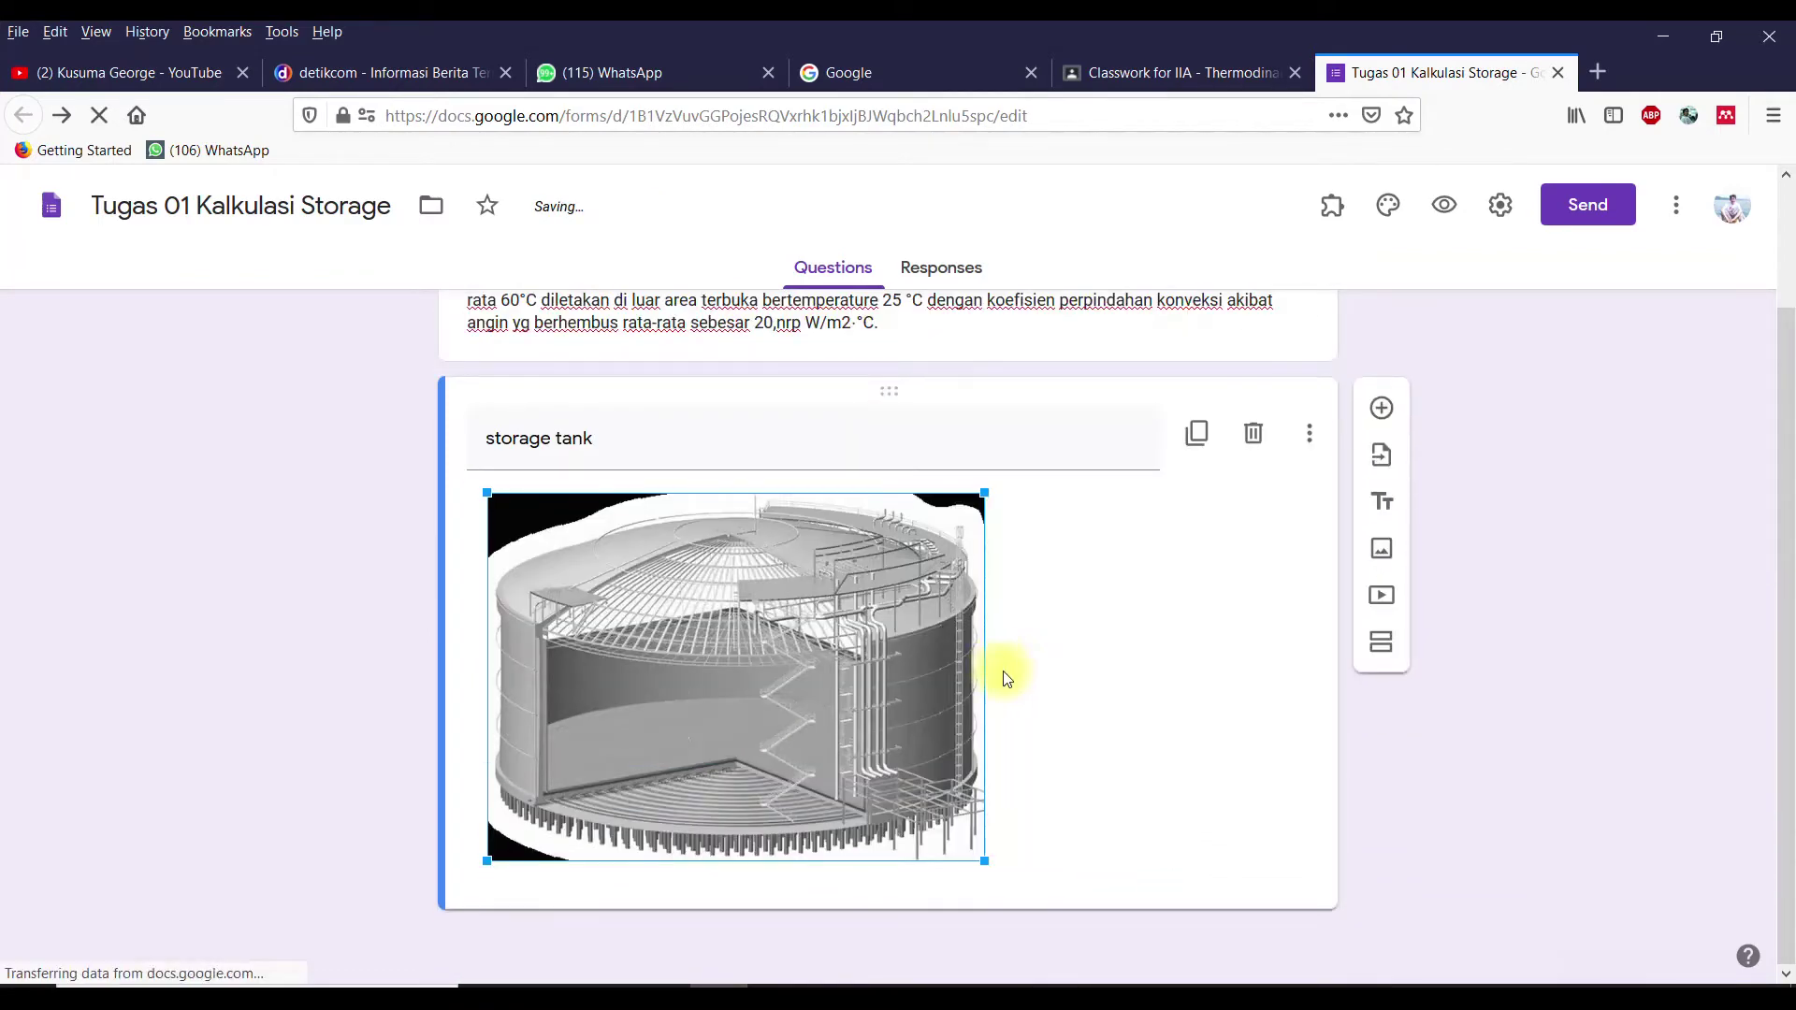
{"action": "left_click_drag", "start_coordinate": [982, 863], "coordinate": [855, 750]}
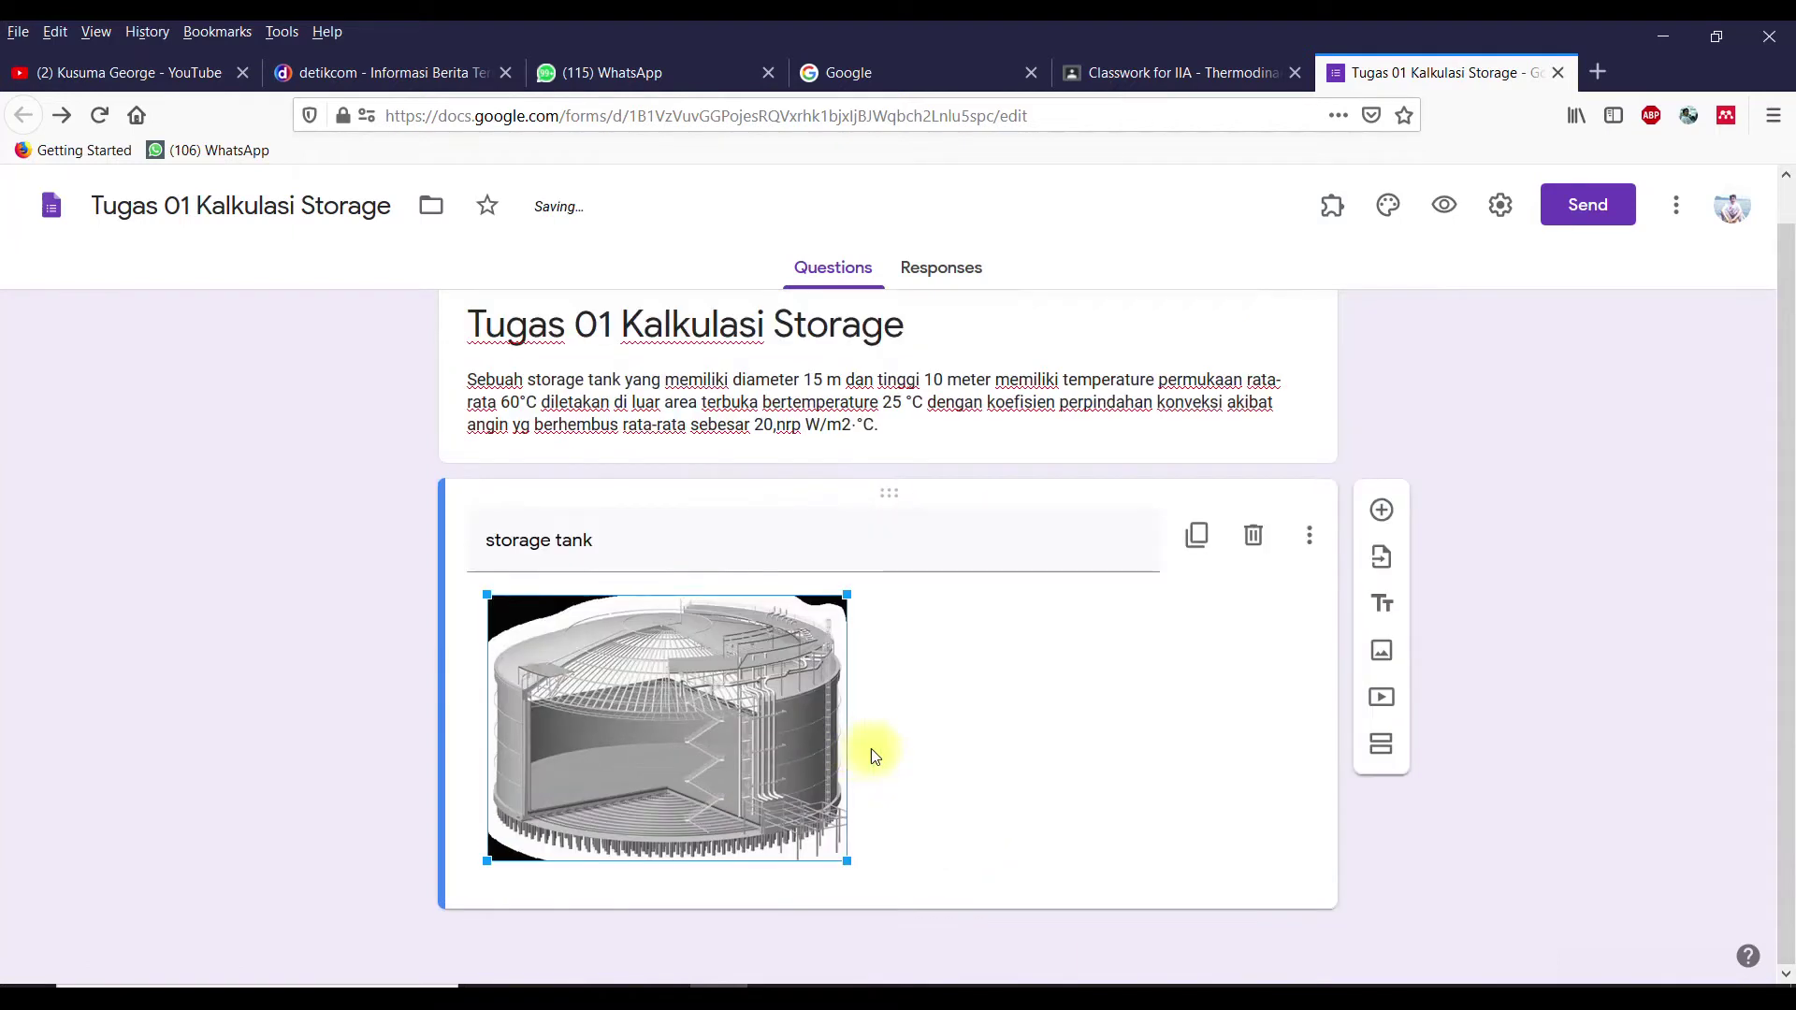
{"action": "left_click", "coordinate": [938, 738]}
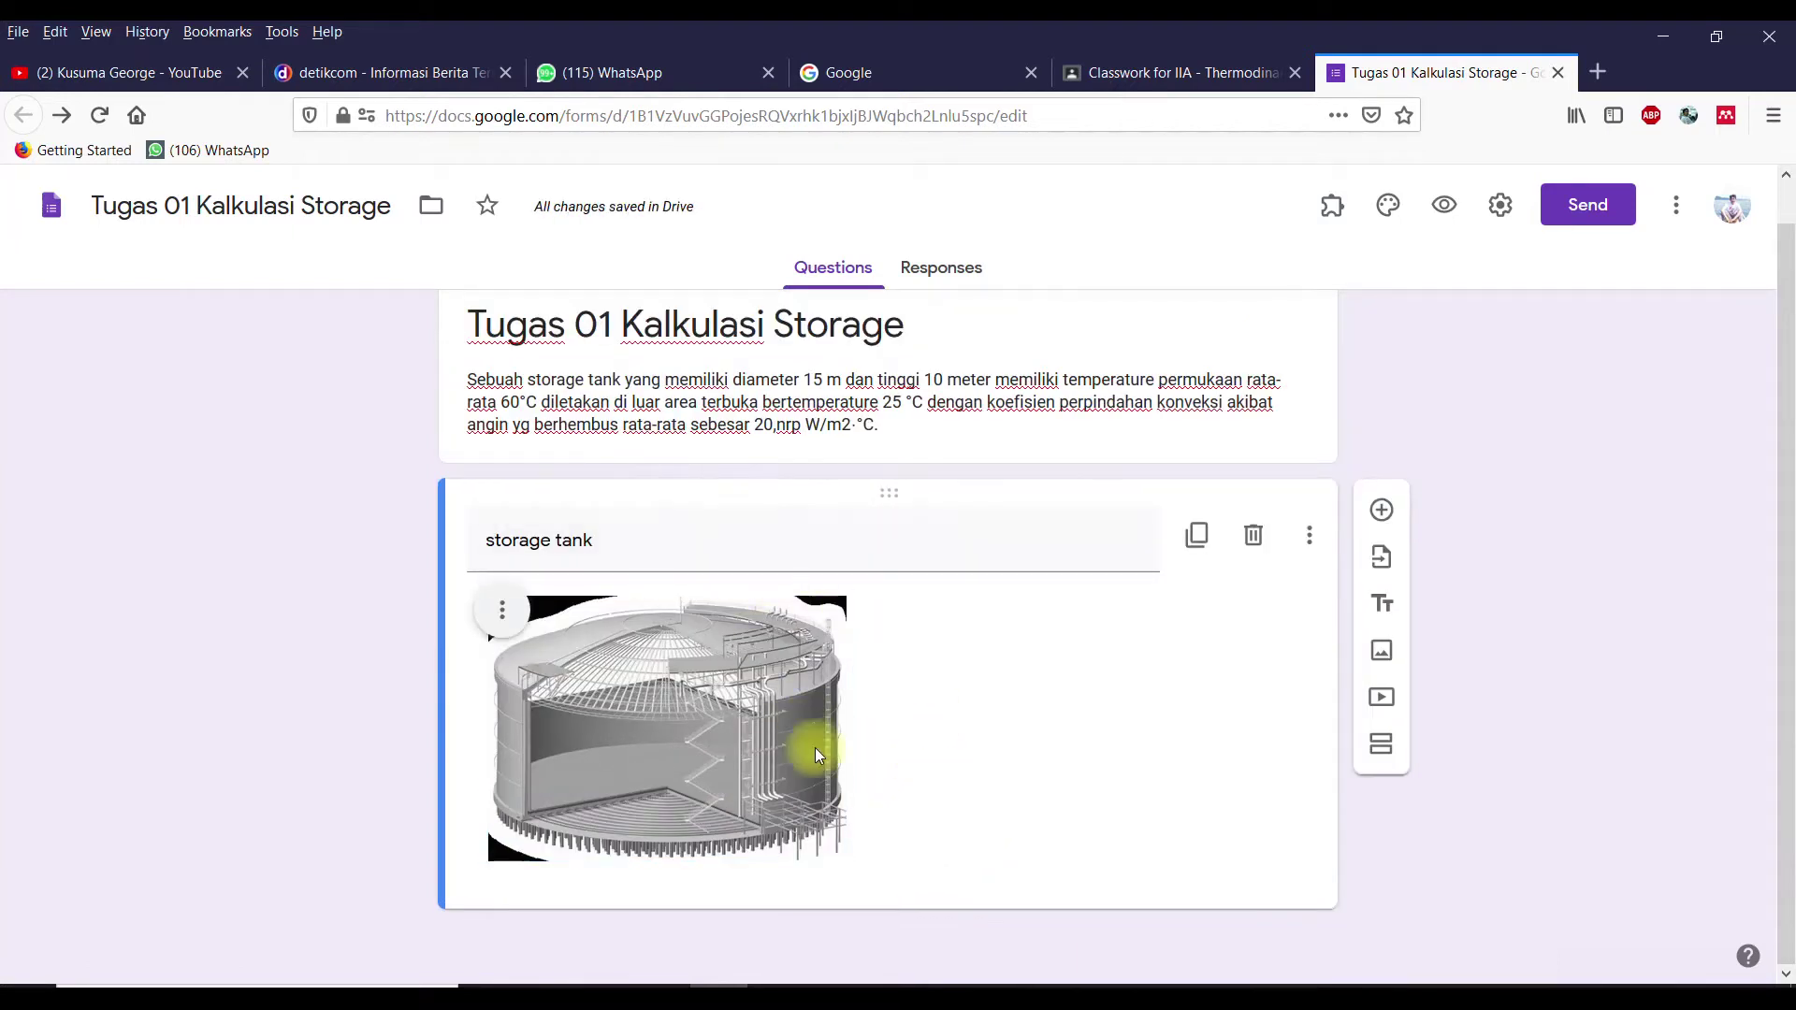
Step: Switch to the Word assignment document, examine the Nama Mahasiswa and NRP Mahasiswa lines, and return to the form
{"action": "left_click", "coordinate": [788, 903]}
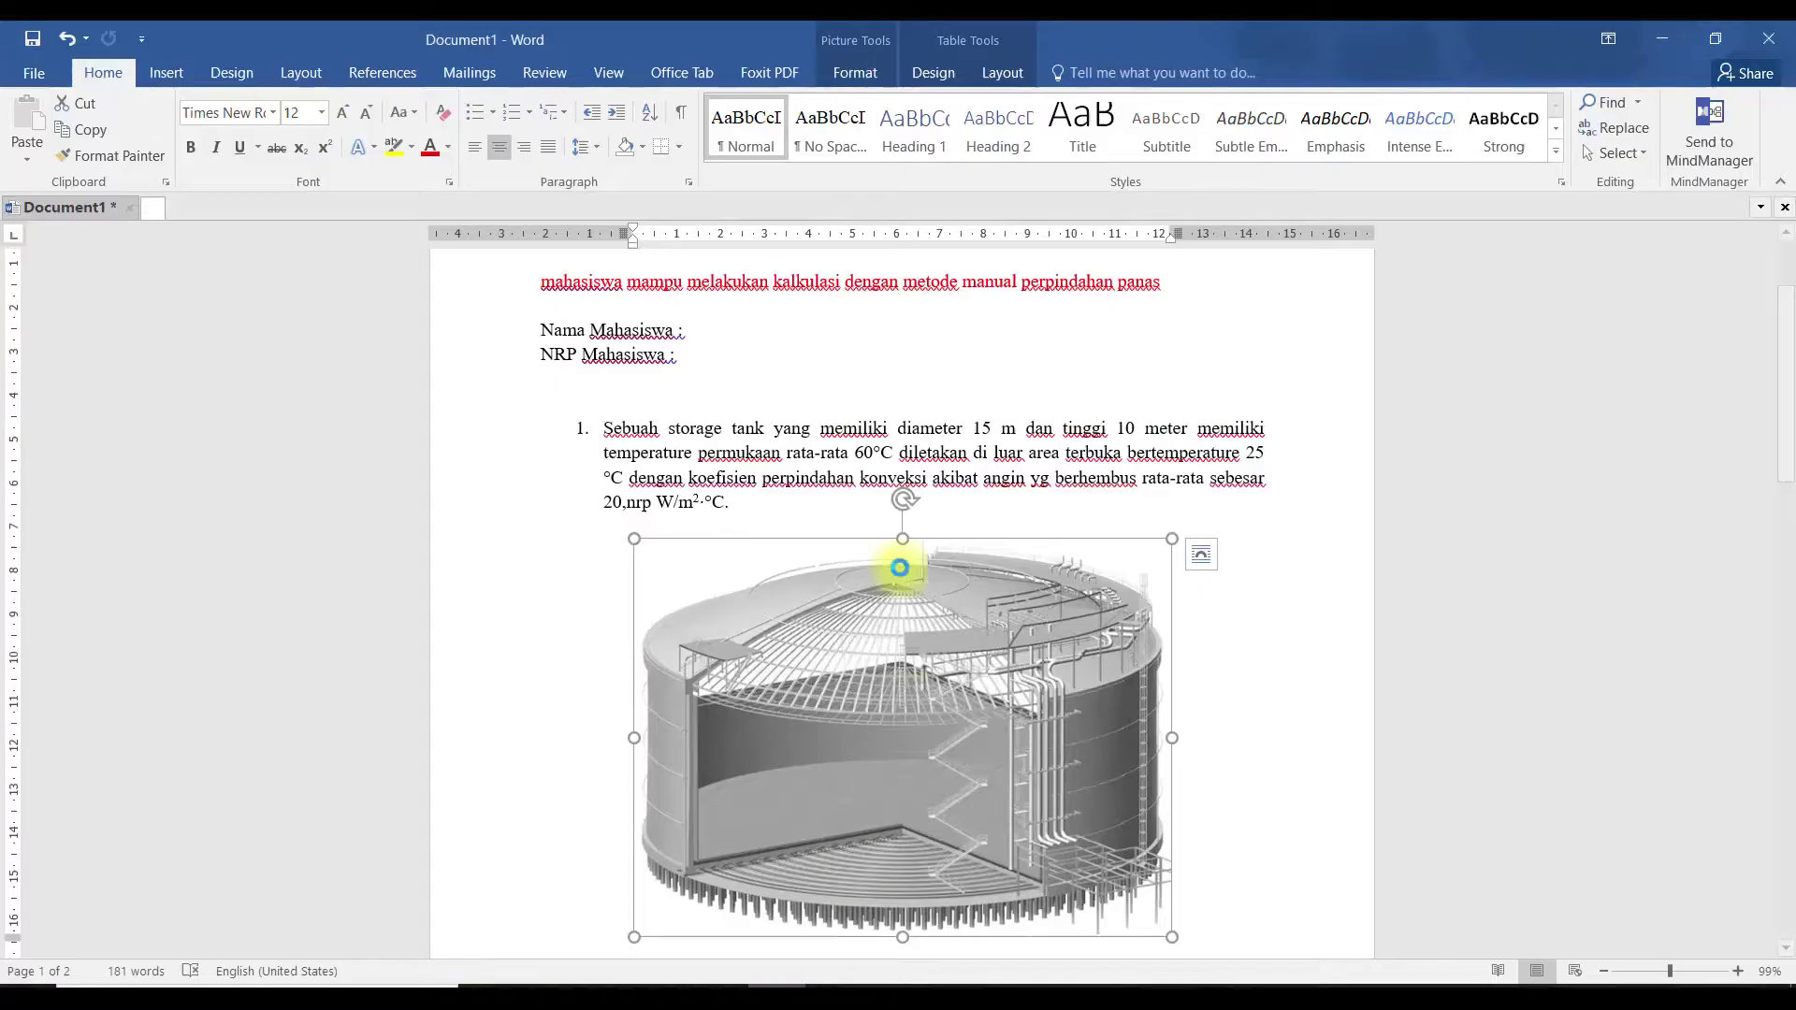
{"action": "left_click", "coordinate": [690, 430]}
{"action": "left_click", "coordinate": [629, 413]}
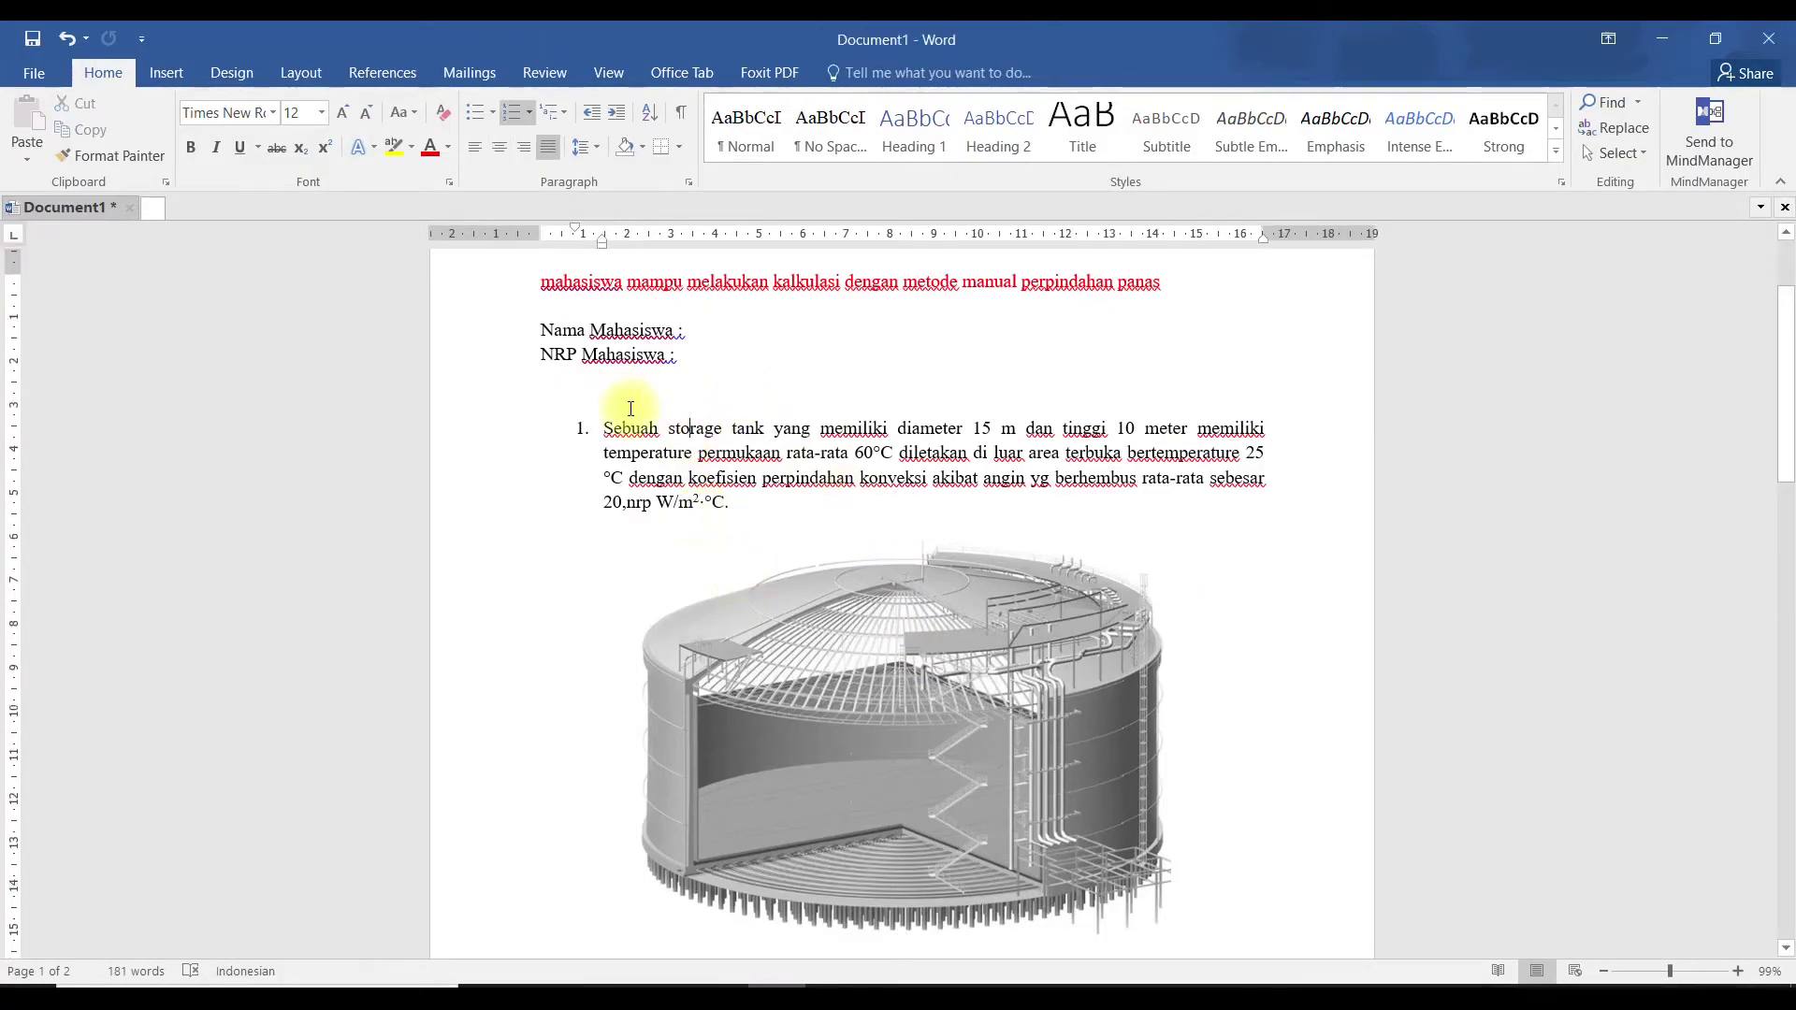
{"action": "scroll", "coordinate": [630, 405], "scroll_direction": "up", "scroll_amount": 1}
{"action": "left_click_drag", "start_coordinate": [536, 376], "coordinate": [727, 434]}
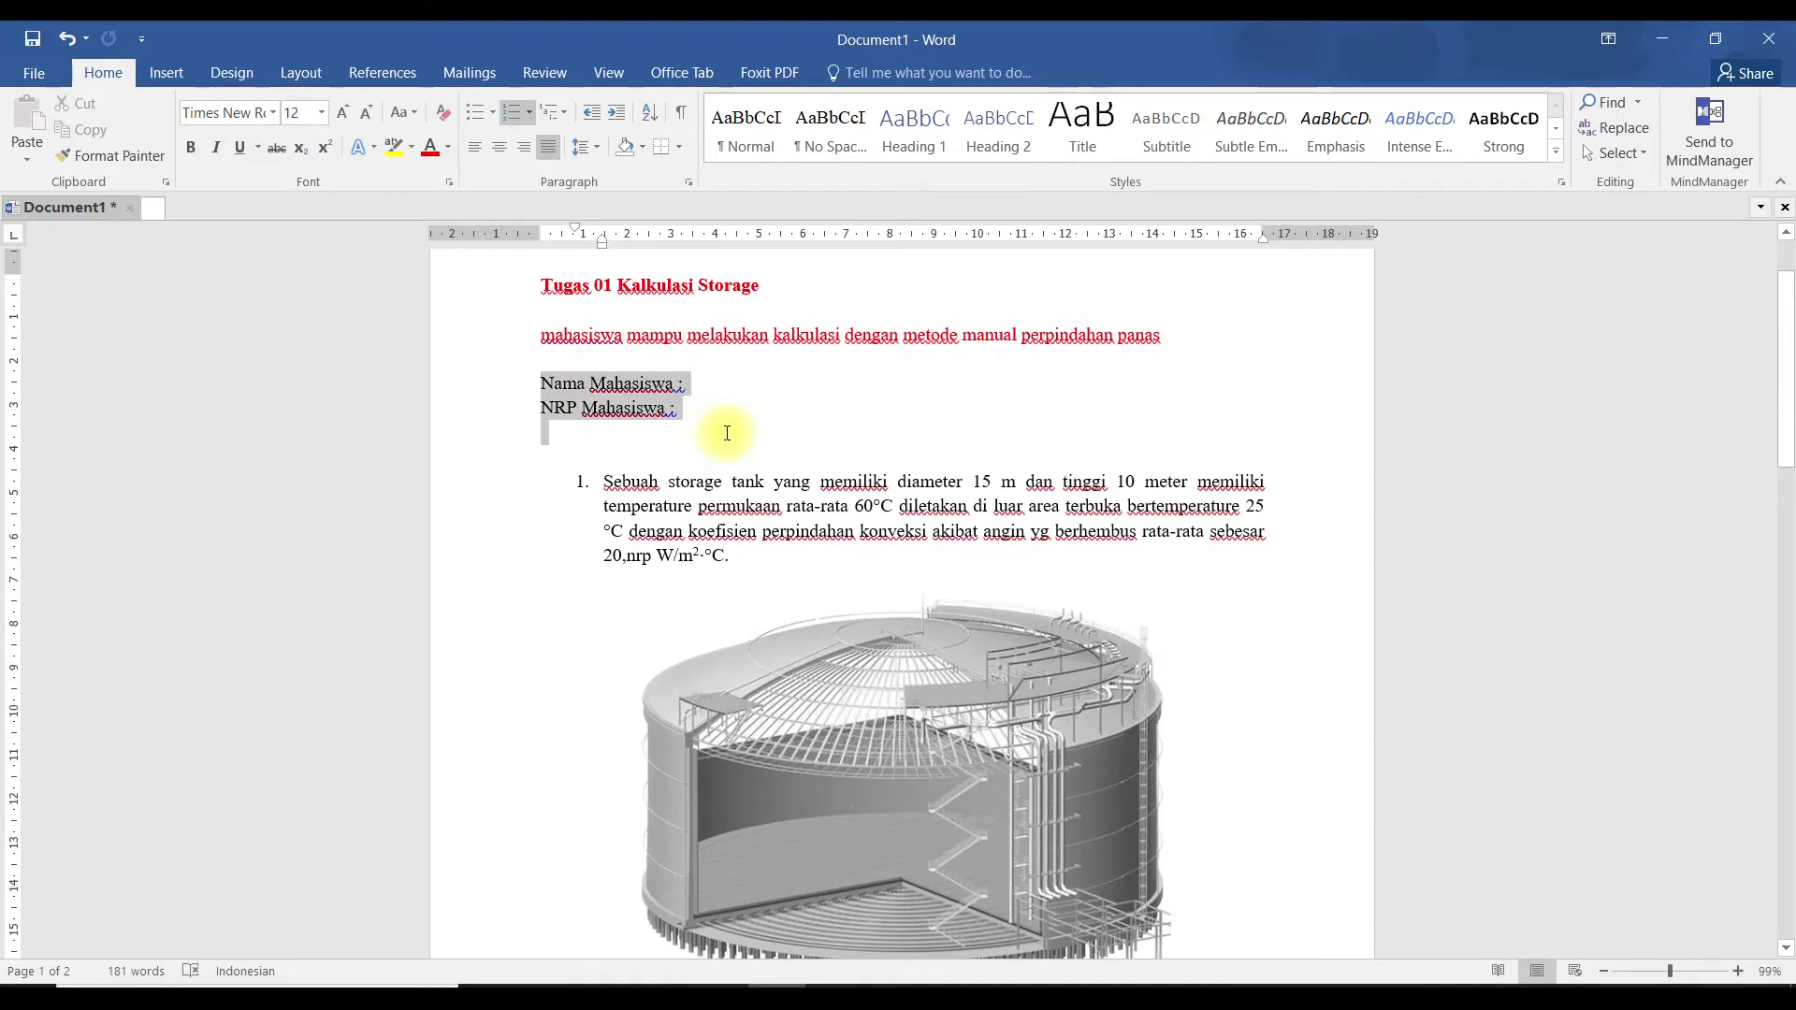
{"action": "left_click", "coordinate": [655, 402]}
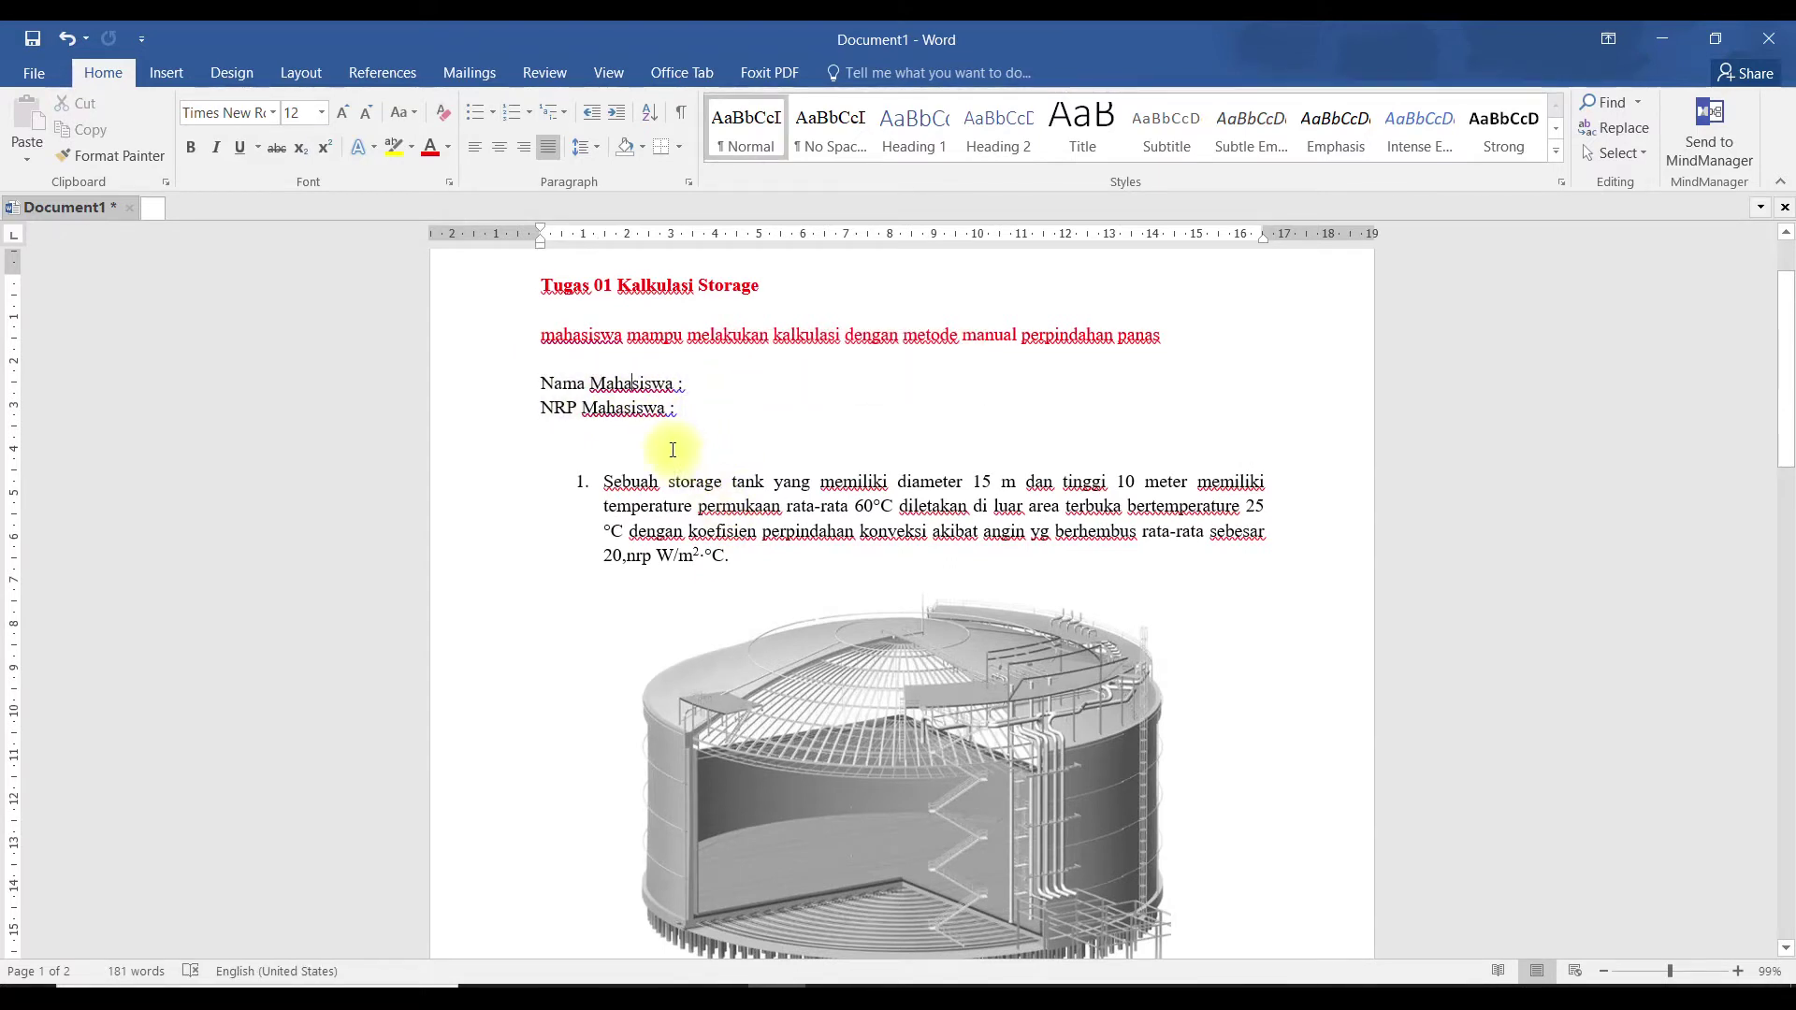
{"action": "left_click", "coordinate": [739, 981]}
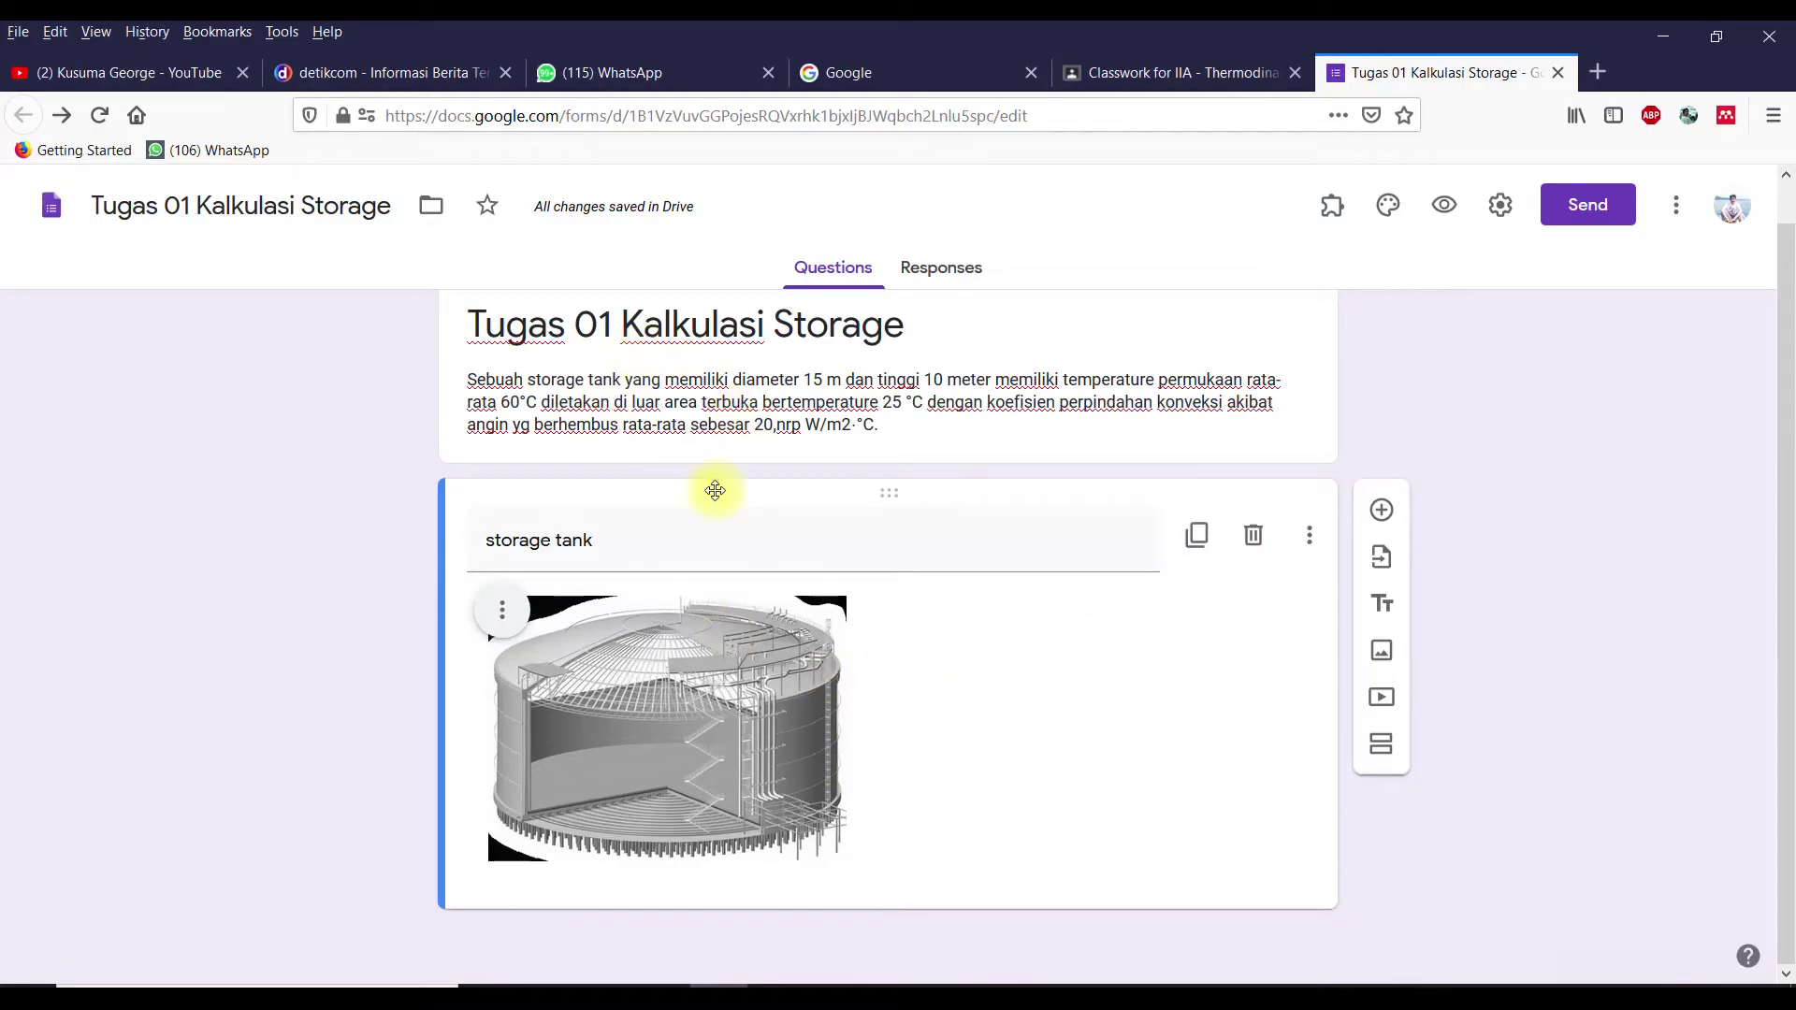
Step: Add a question below the image and title it with the "Nama Mahasiswa :" line copied from the Word document
{"action": "left_click", "coordinate": [1382, 511]}
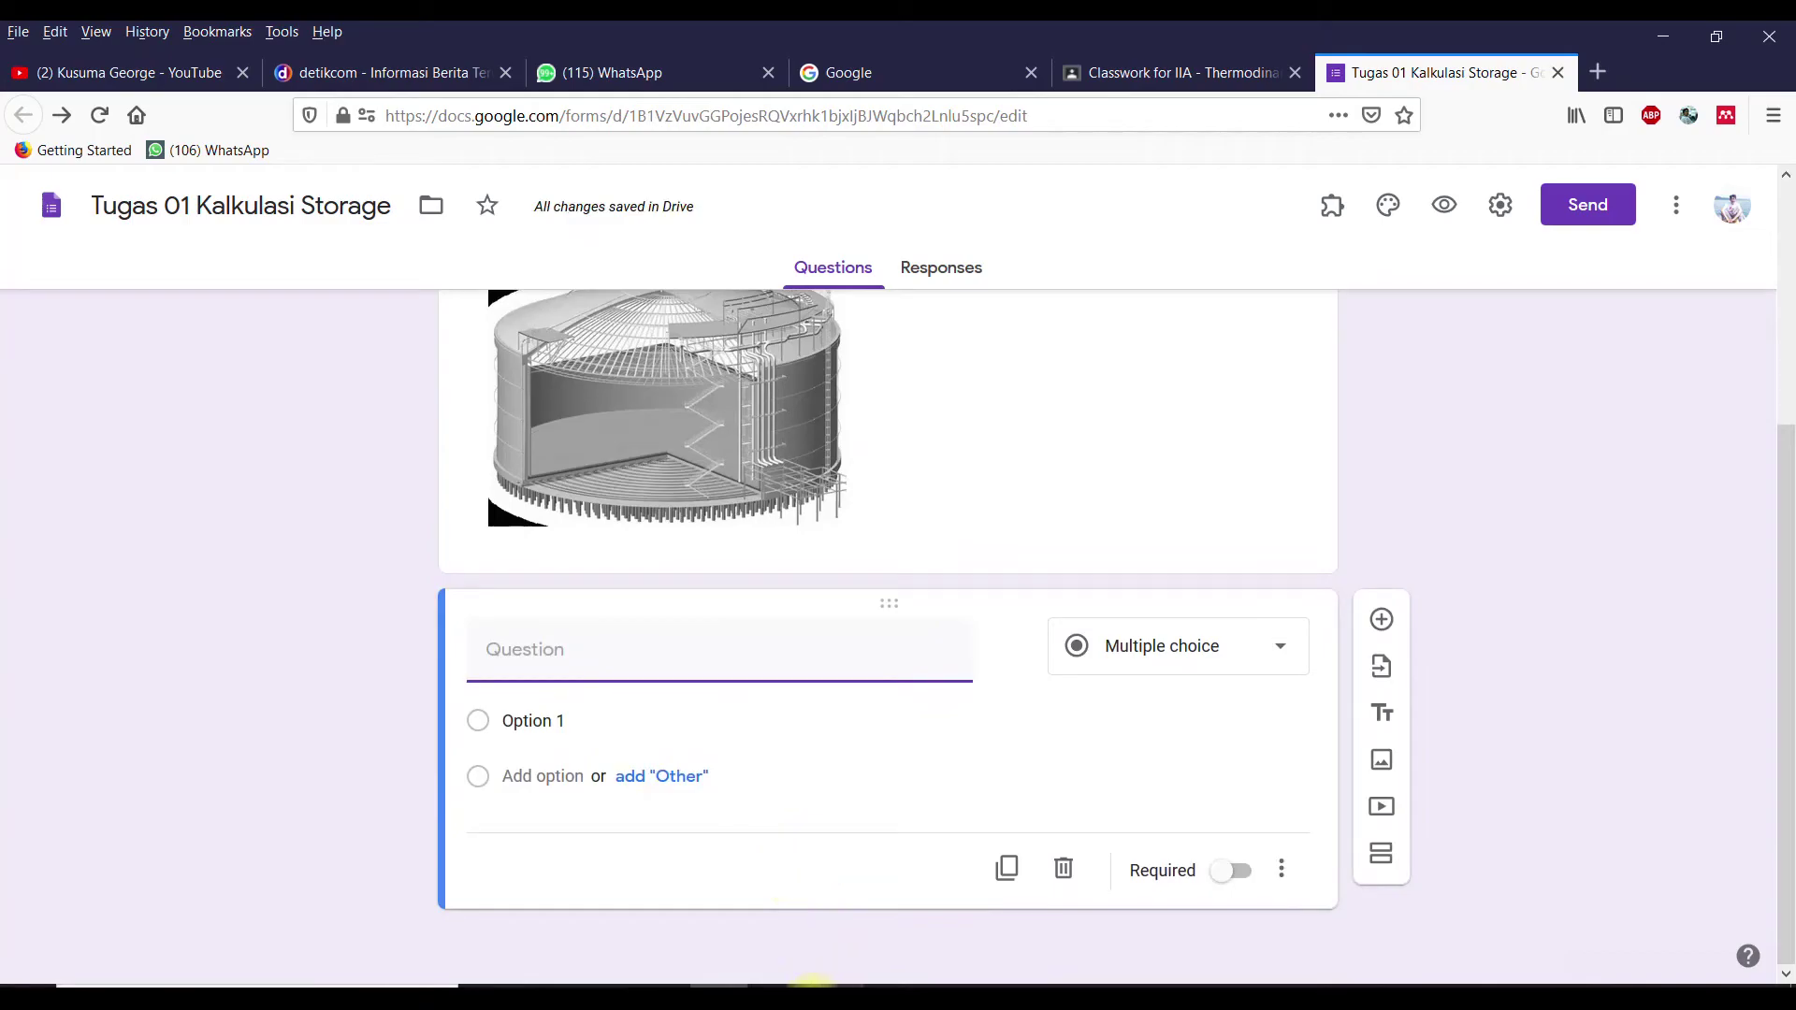
{"action": "left_click", "coordinate": [776, 894]}
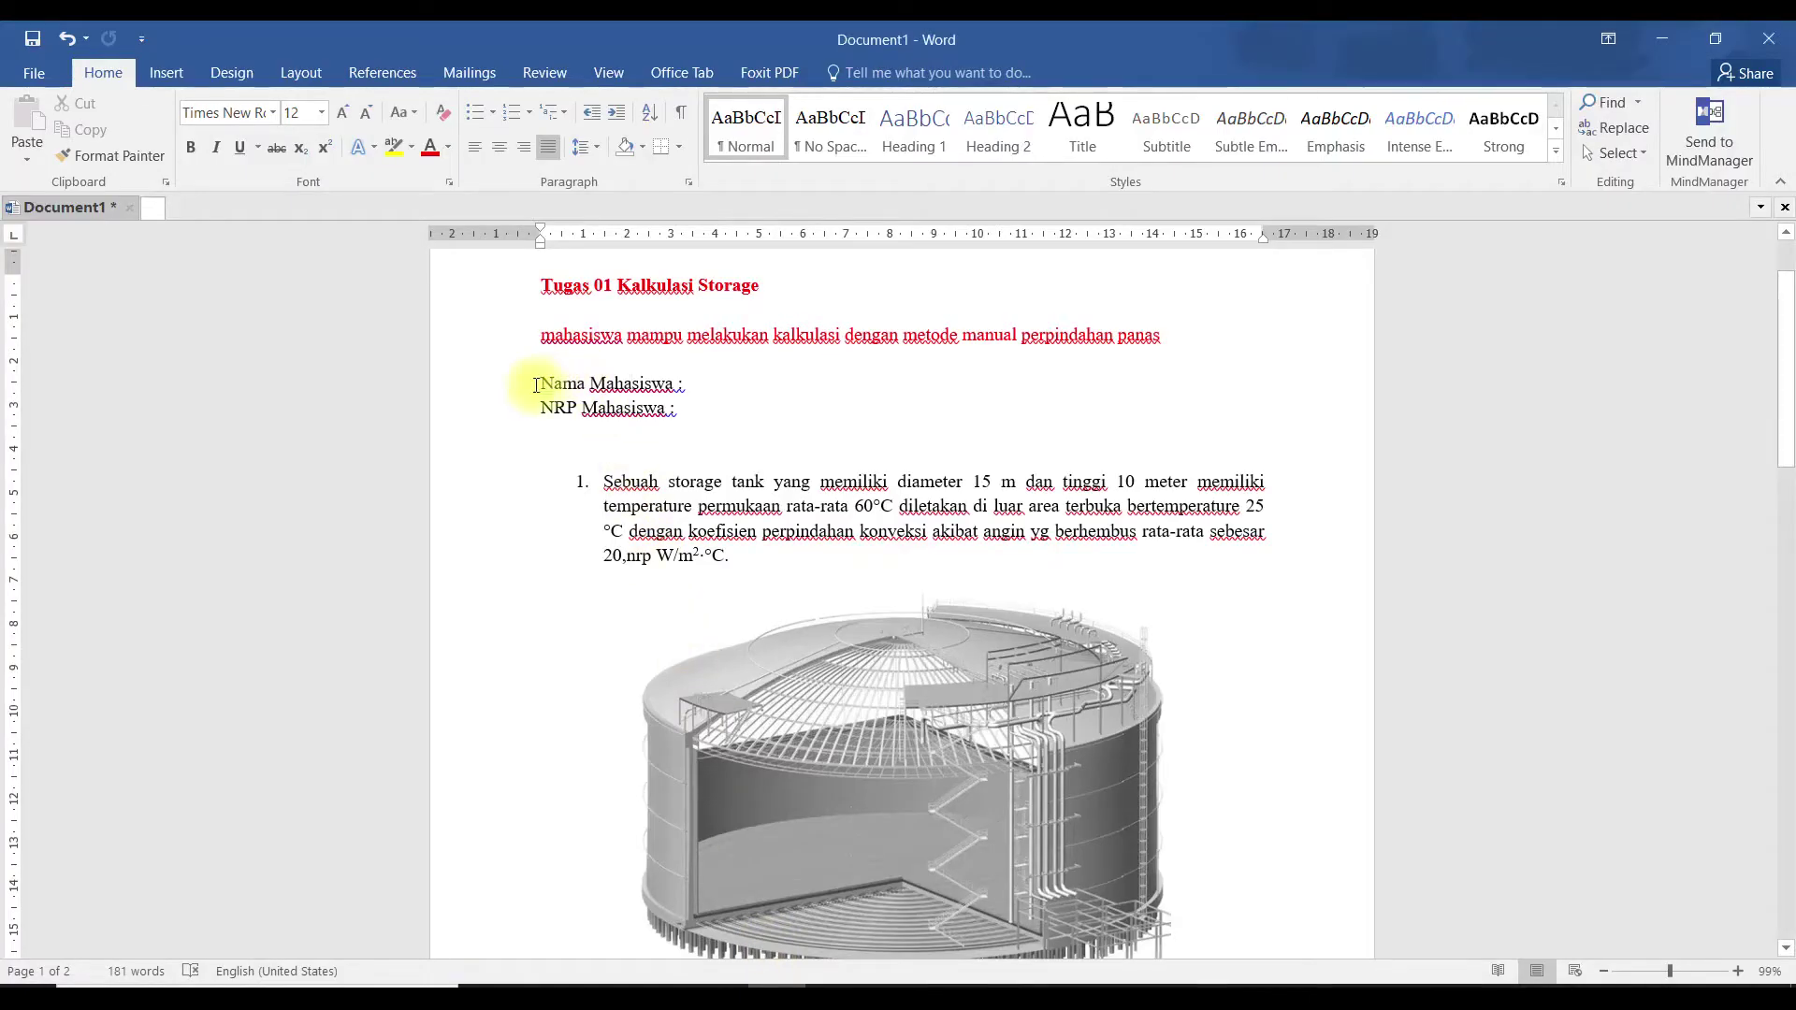
{"action": "left_click_drag", "start_coordinate": [536, 384], "coordinate": [694, 376]}
{"action": "right_click", "coordinate": [682, 378]}
{"action": "left_click", "coordinate": [725, 421]}
{"action": "left_click", "coordinate": [692, 997]}
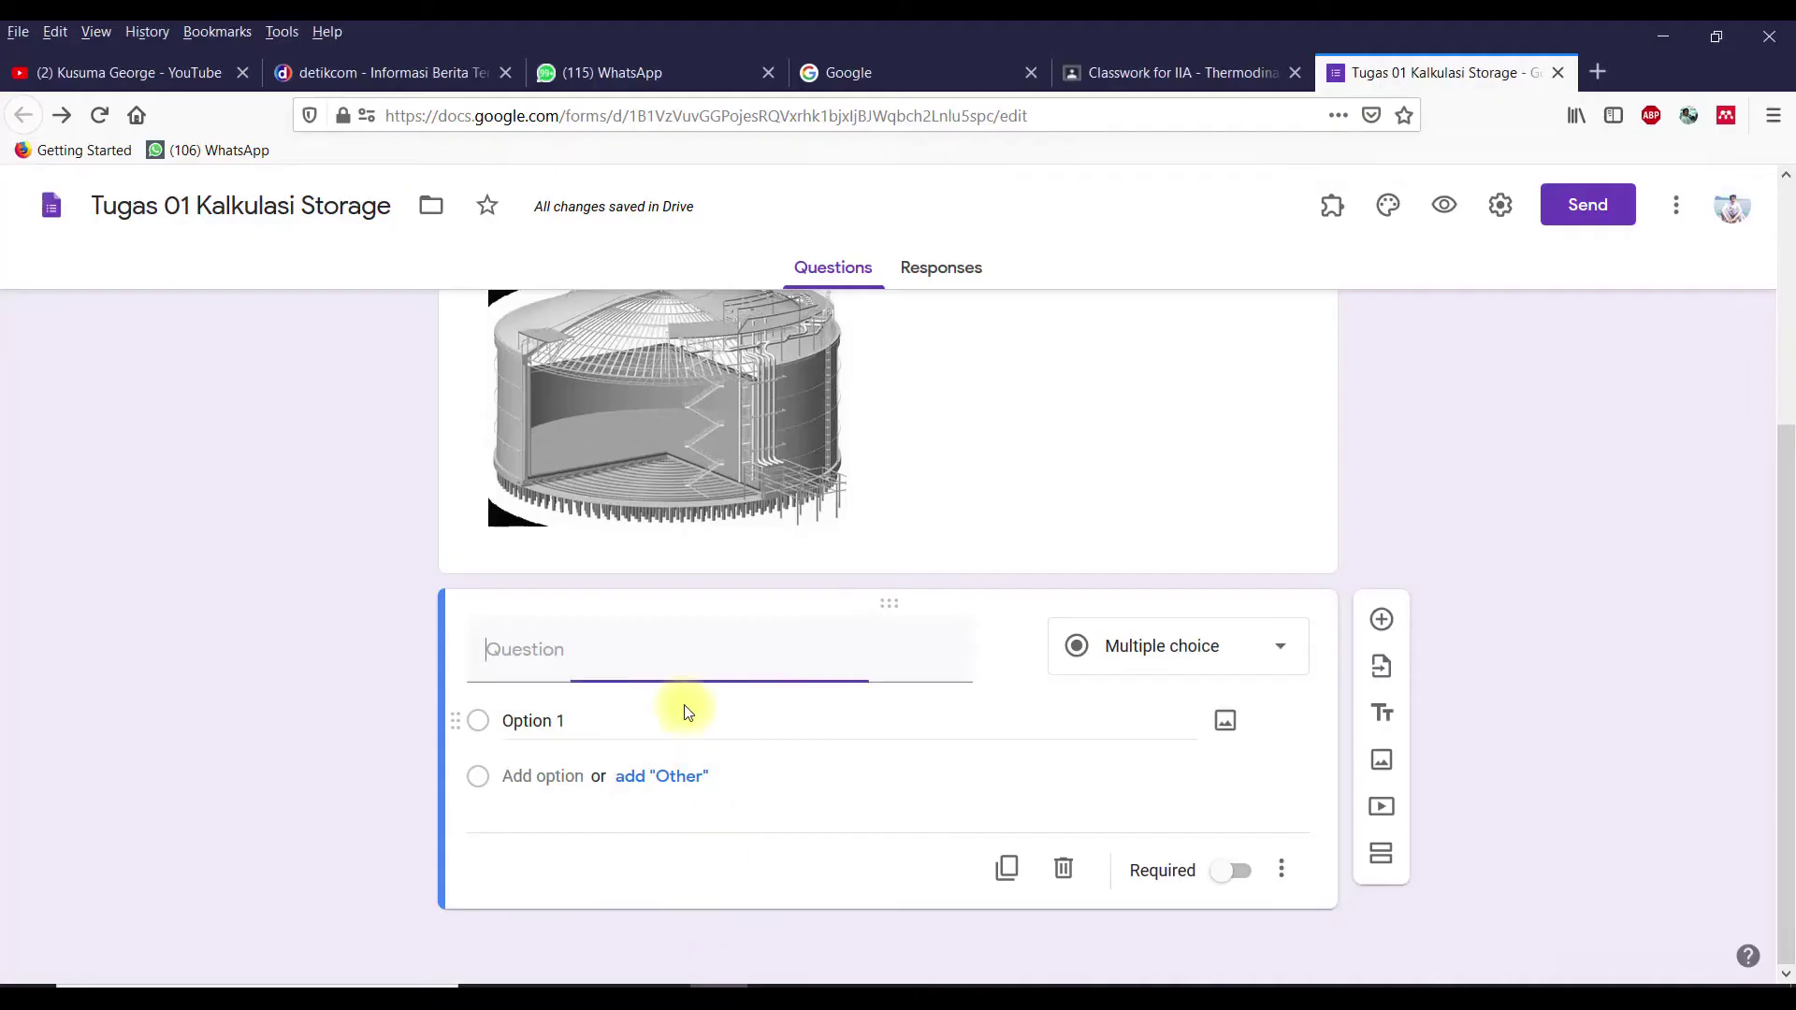
{"action": "right_click", "coordinate": [514, 653]}
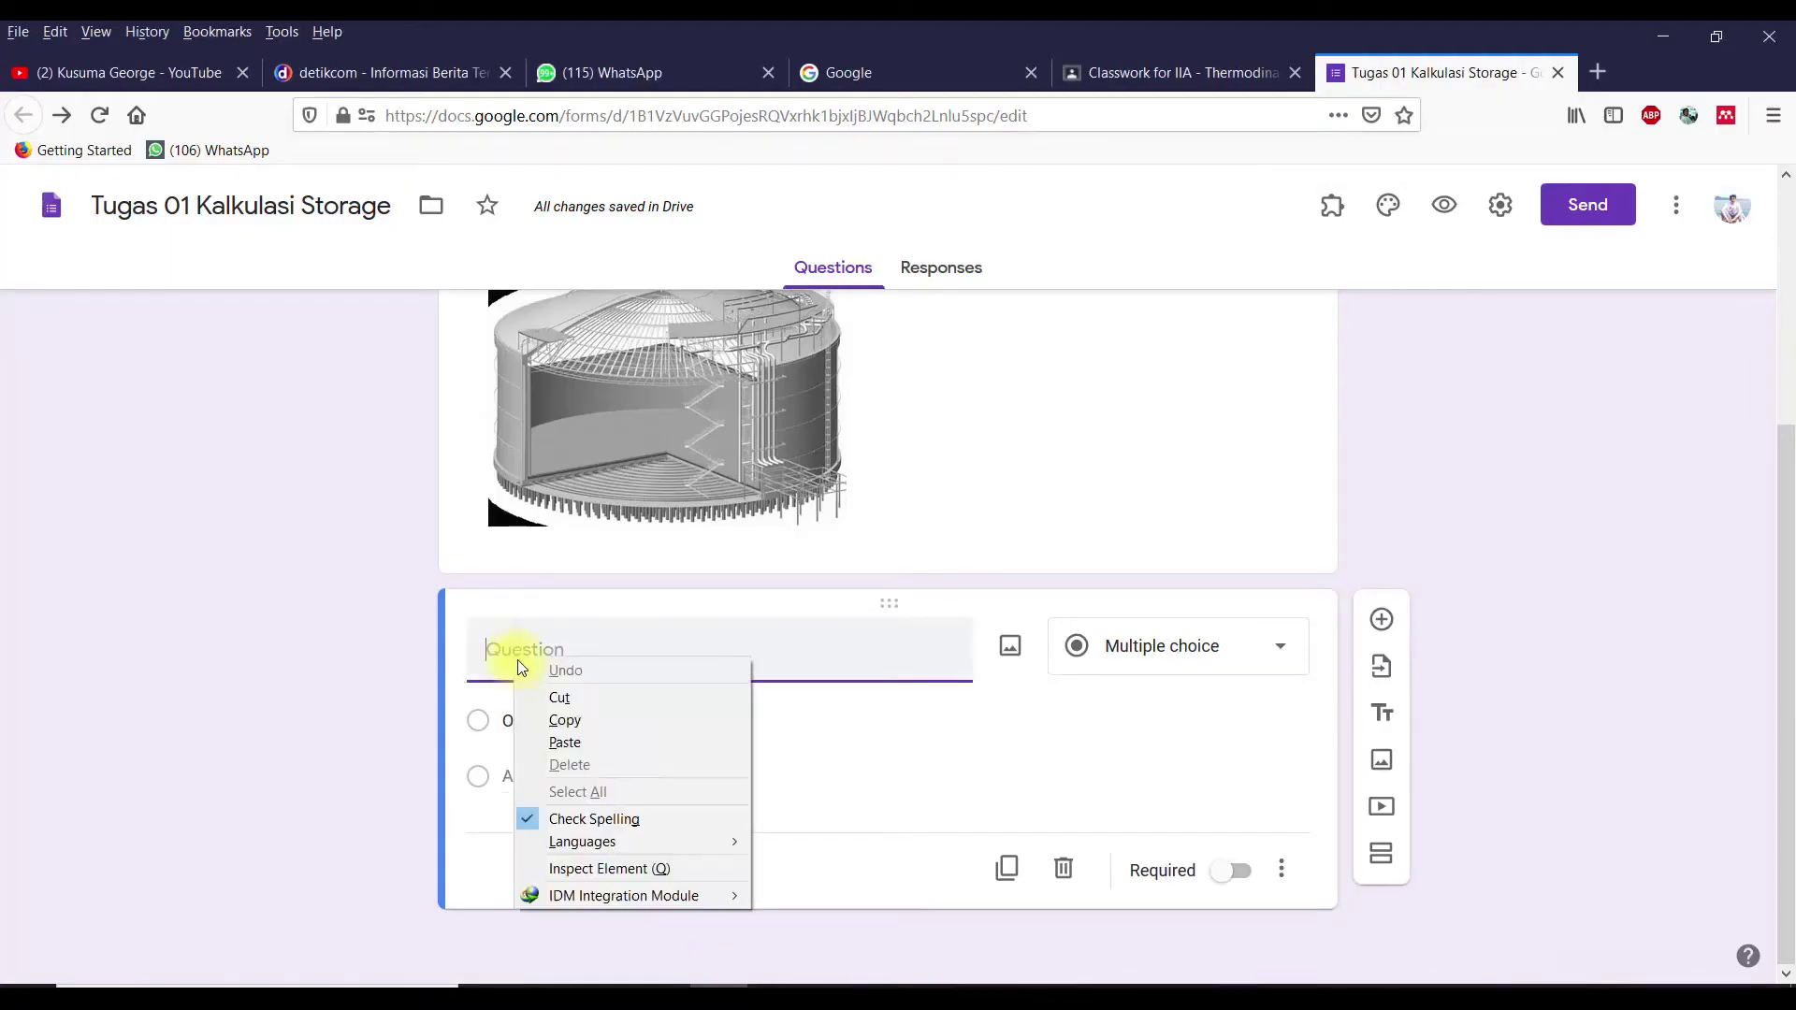
{"action": "left_click", "coordinate": [573, 744]}
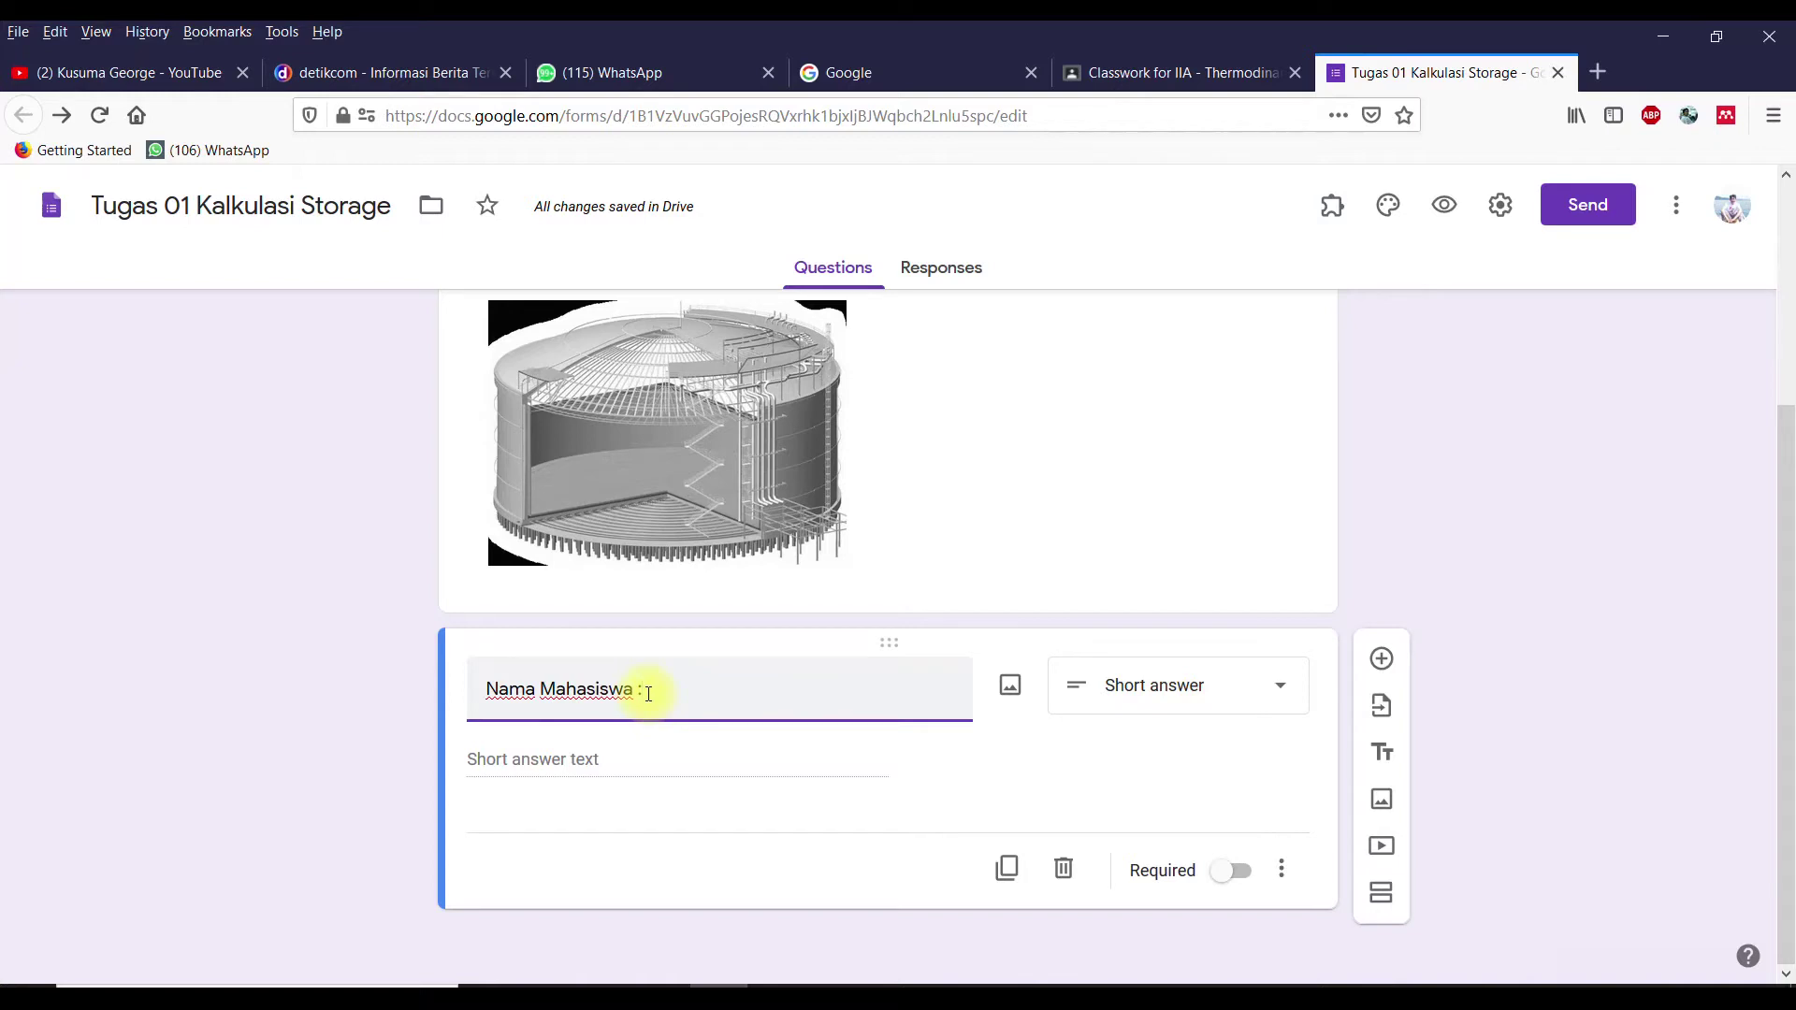
Step: Make the Nama Mahasiswa question required and keep its type as Short answer
{"action": "left_click", "coordinate": [1241, 883]}
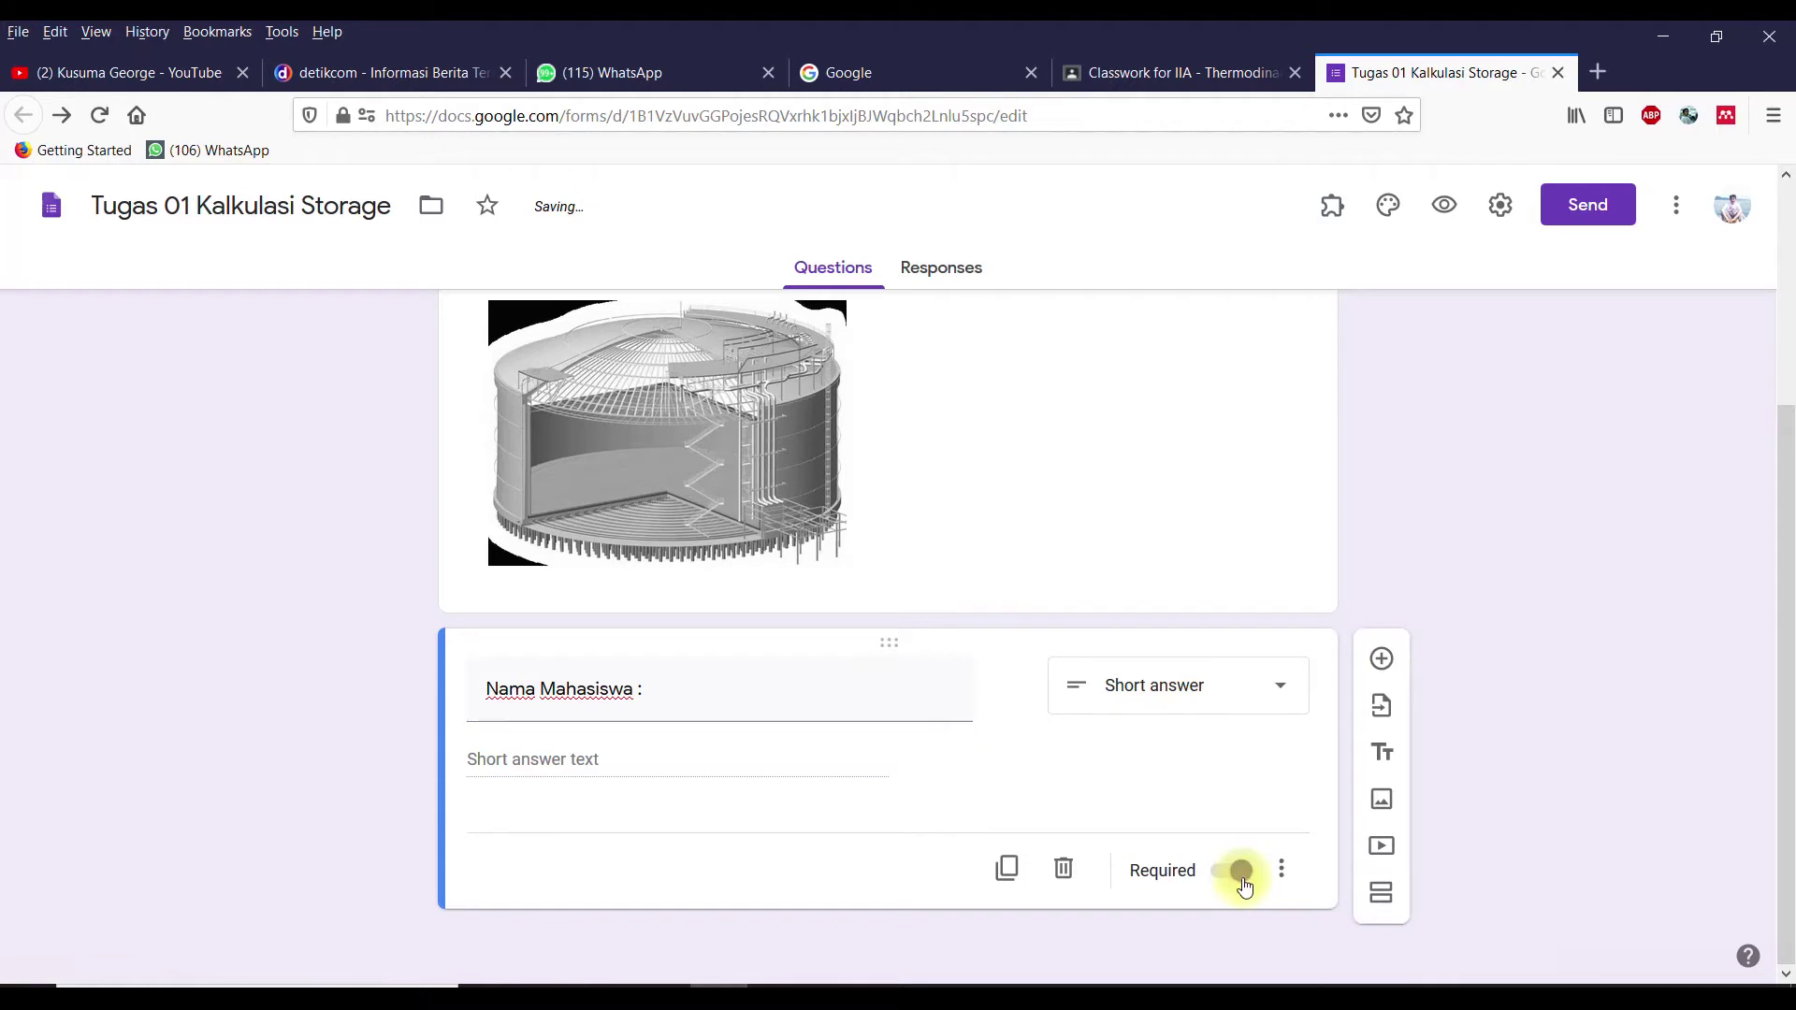
{"action": "left_click", "coordinate": [1175, 699]}
{"action": "left_click", "coordinate": [1137, 288]}
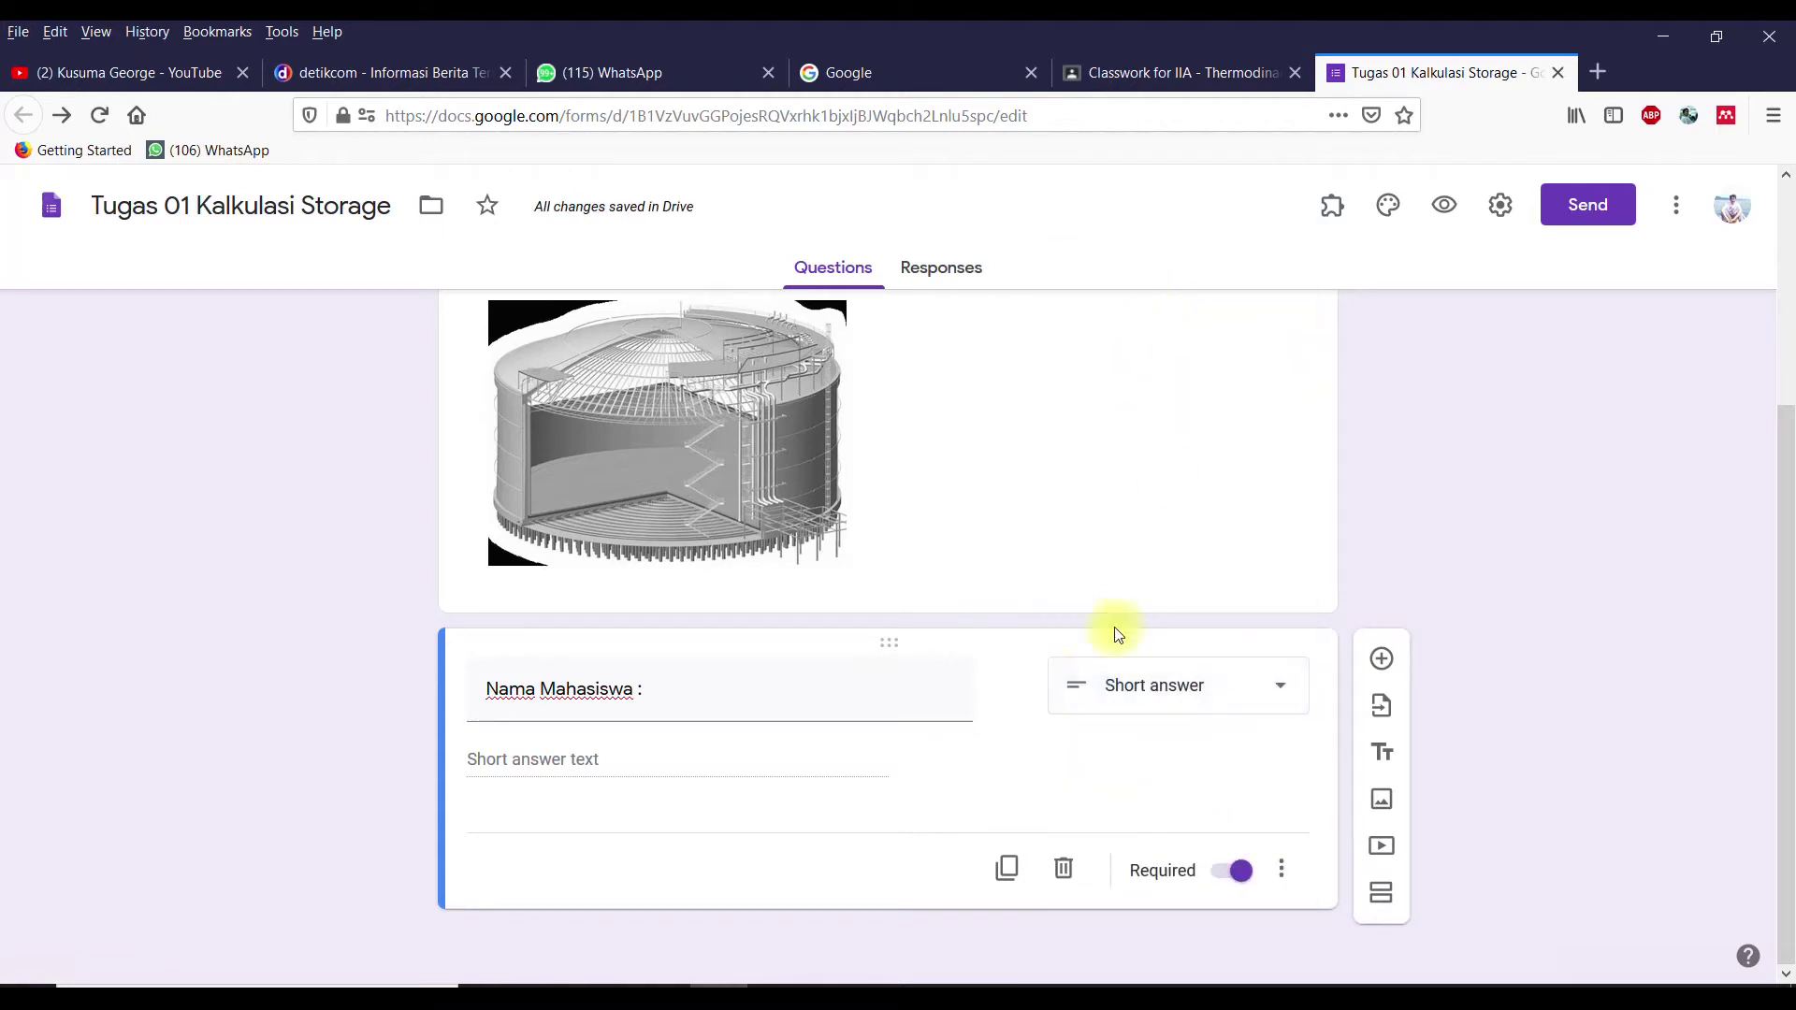
Step: Add response validation to the Nama Mahasiswa question and set the validation type to Text
{"action": "left_click", "coordinate": [1282, 873]}
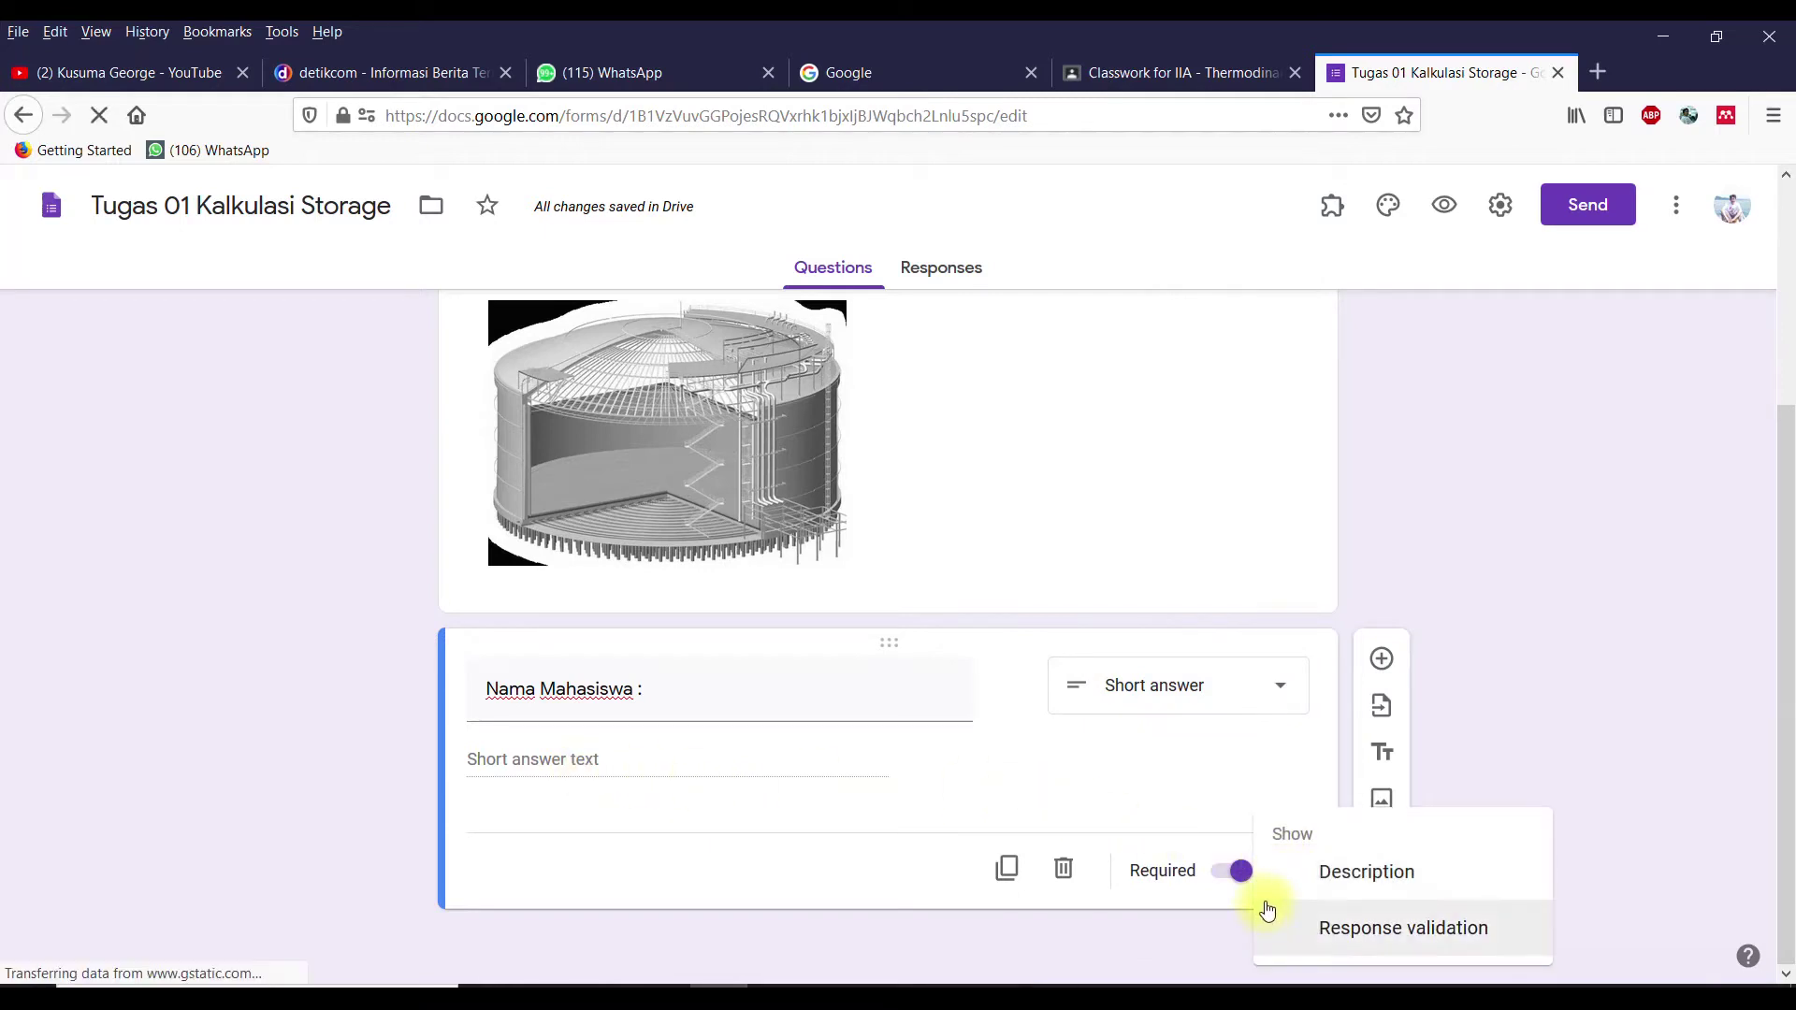
{"action": "left_click", "coordinate": [1347, 933]}
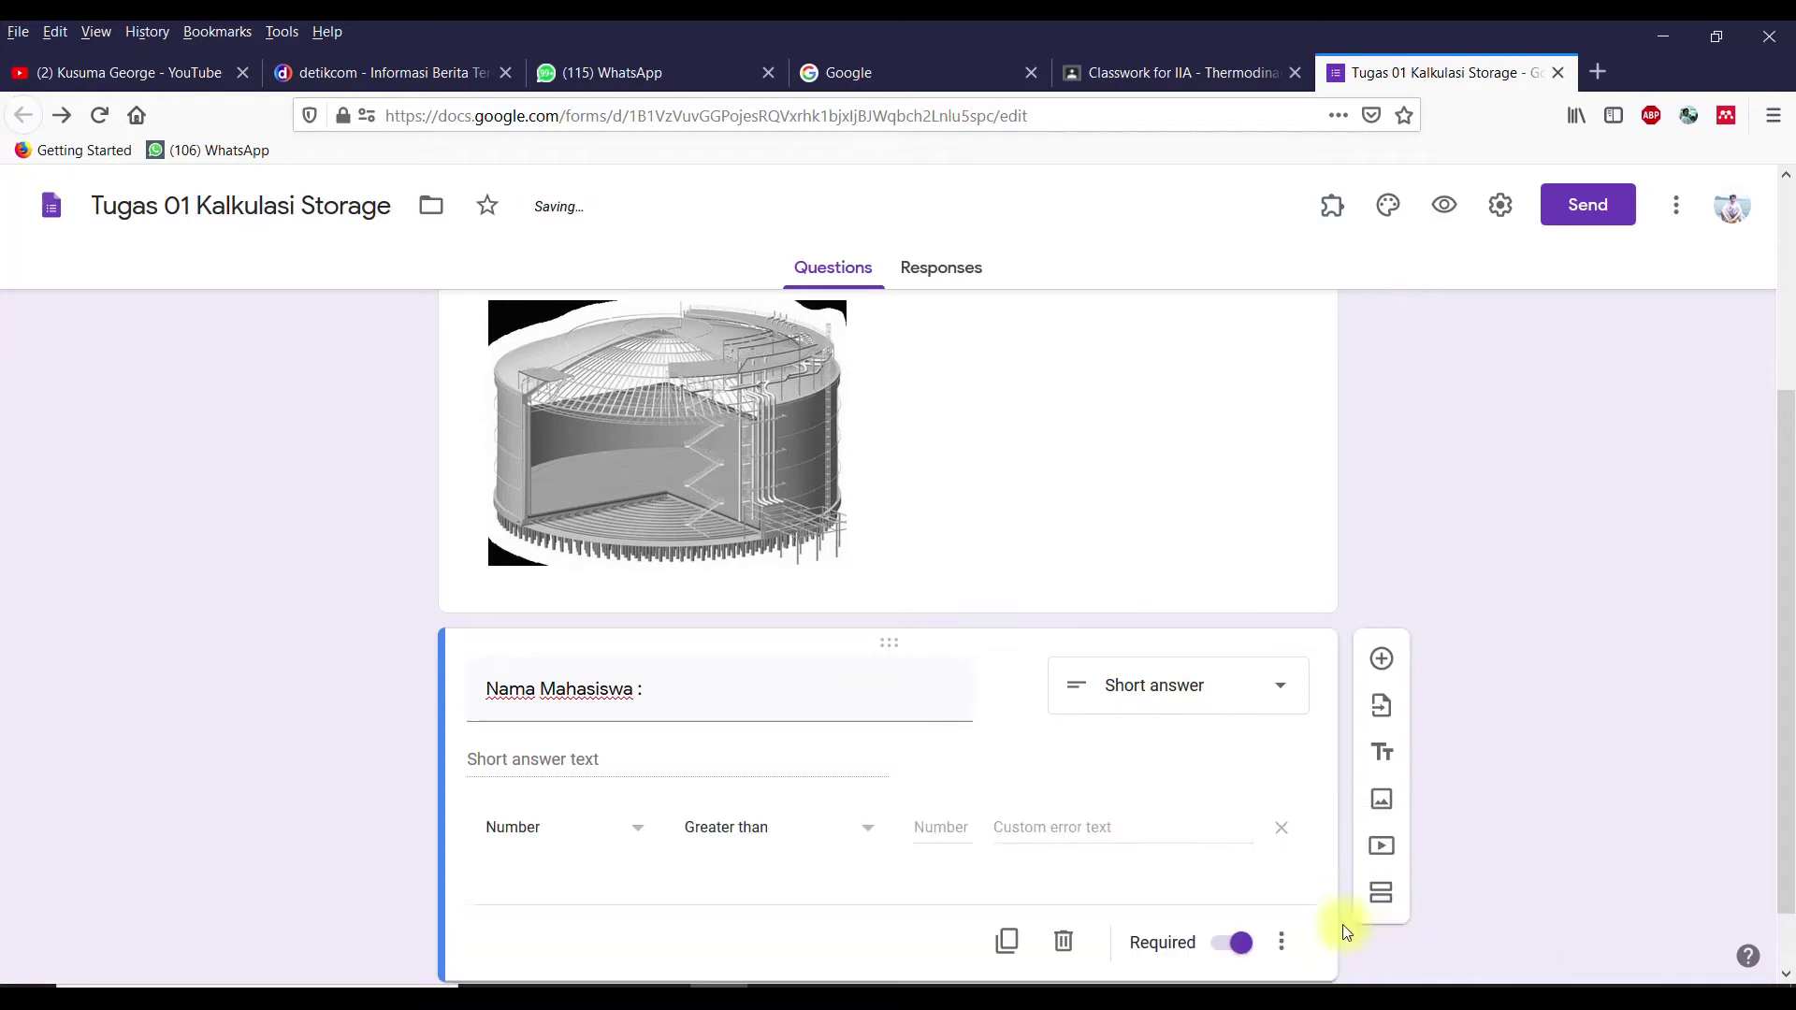
{"action": "scroll", "coordinate": [580, 729], "scroll_direction": "down", "scroll_amount": 1}
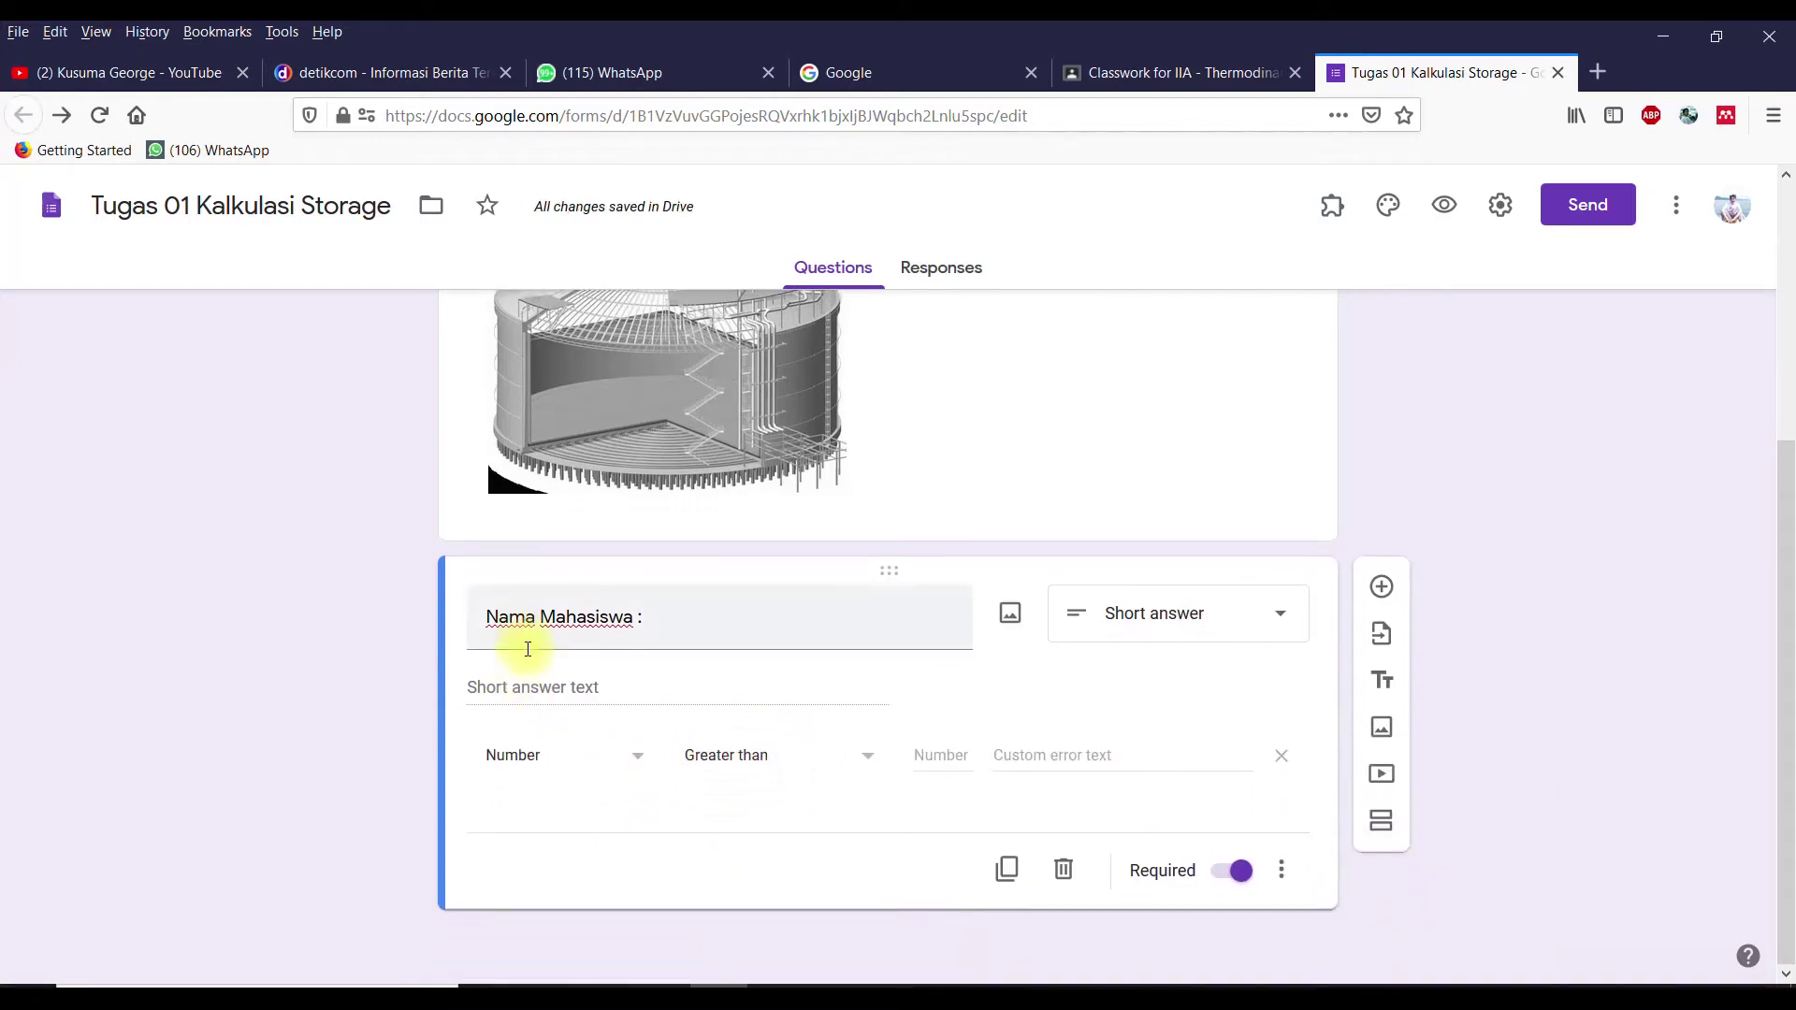
{"action": "left_click", "coordinate": [558, 758]}
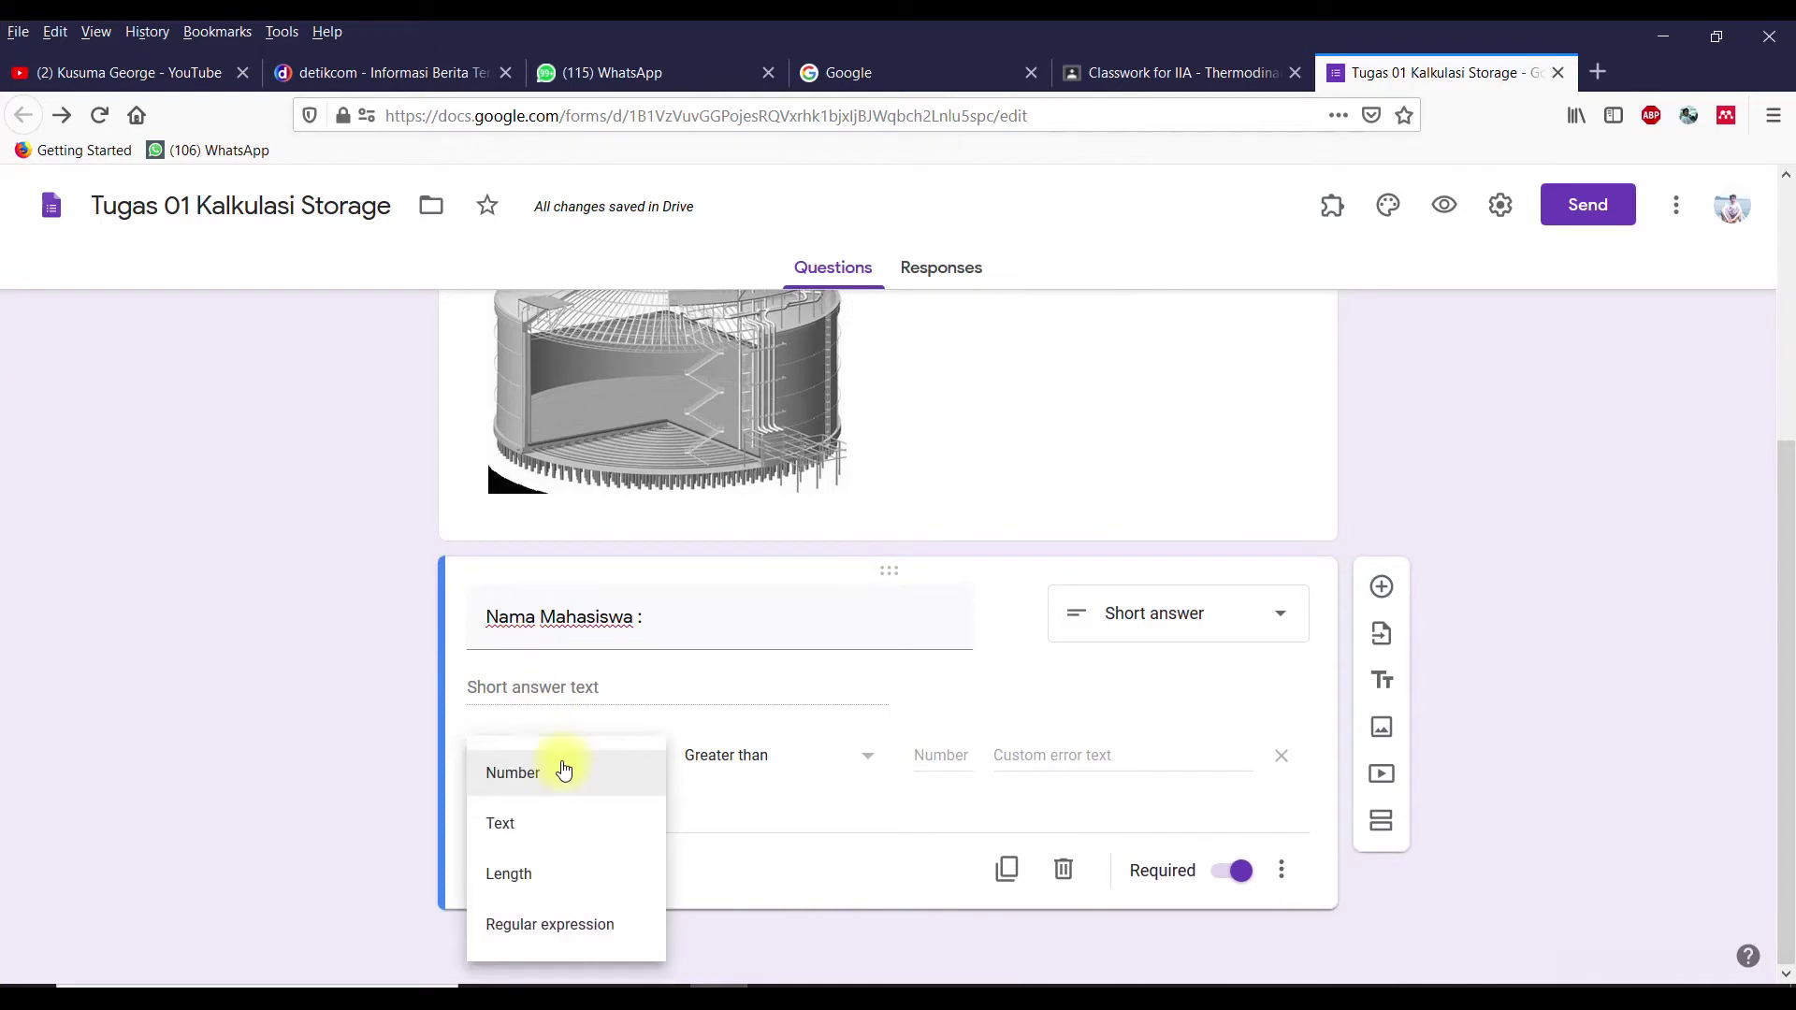
{"action": "left_click", "coordinate": [536, 838]}
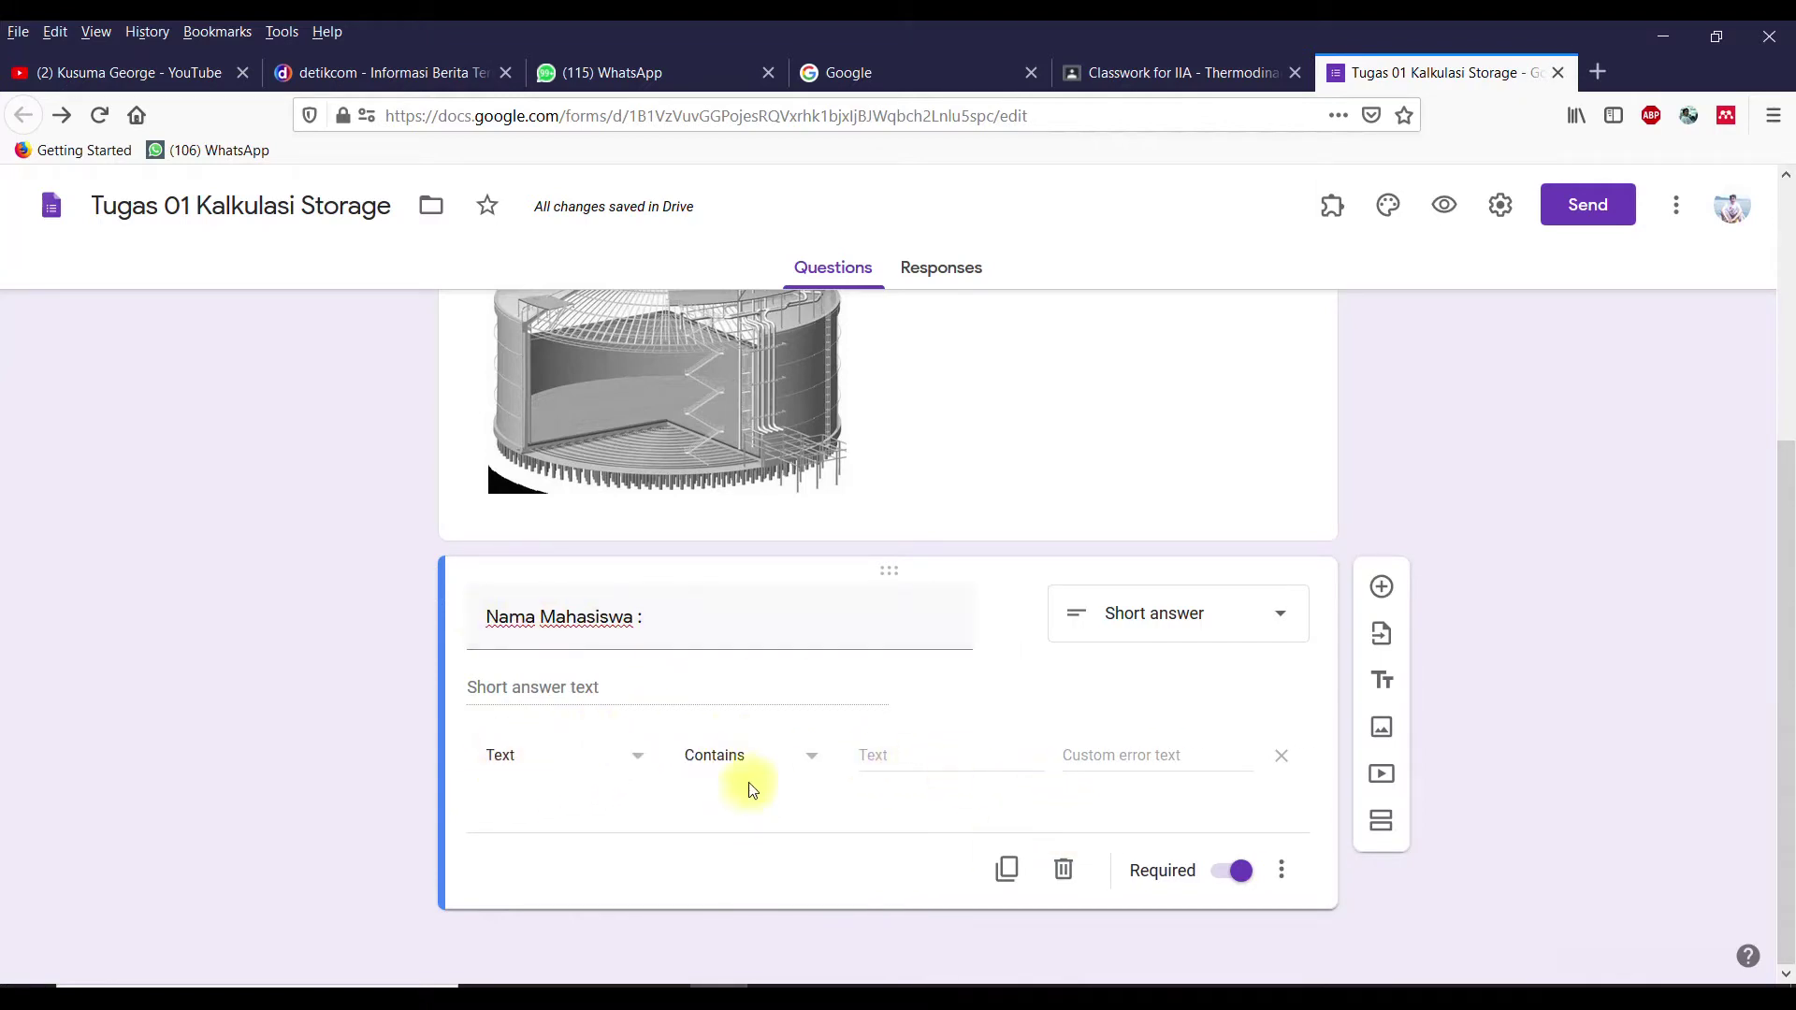
Step: Add another question and title it with the "NRP Mahasiswa :" line copied from the Word document
{"action": "left_click", "coordinate": [1382, 588]}
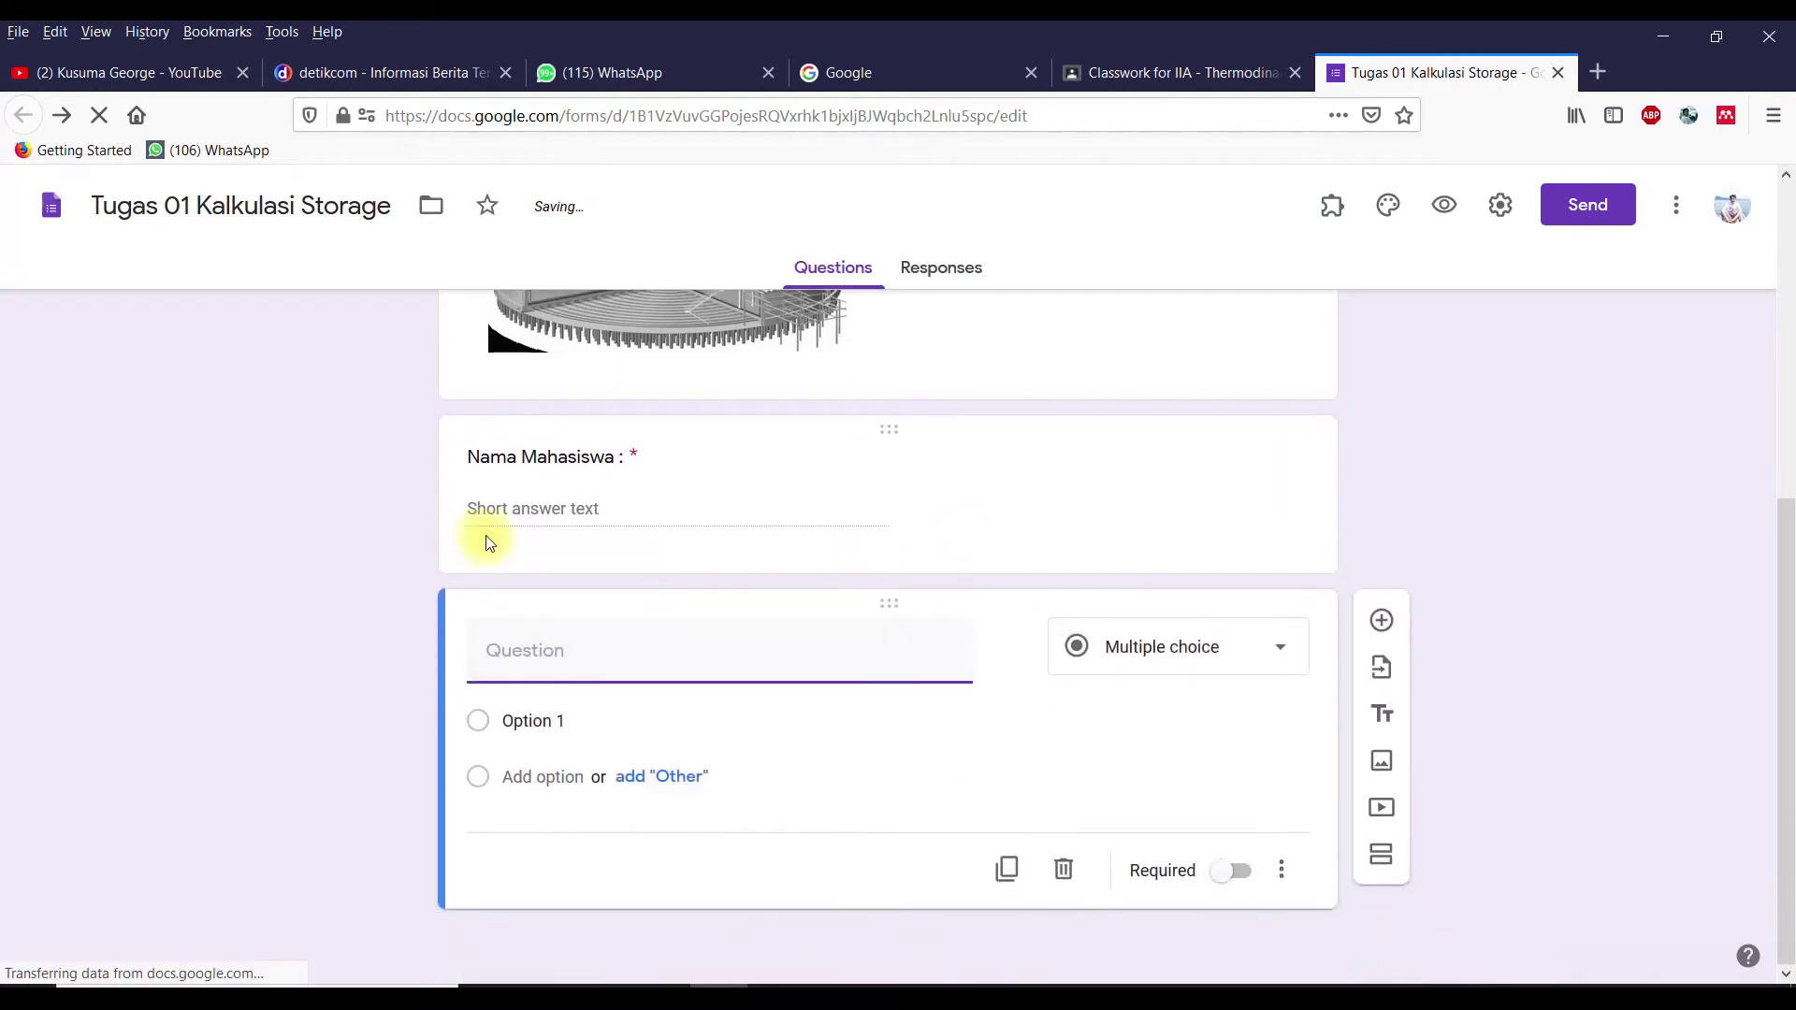
{"action": "left_click", "coordinate": [777, 999]}
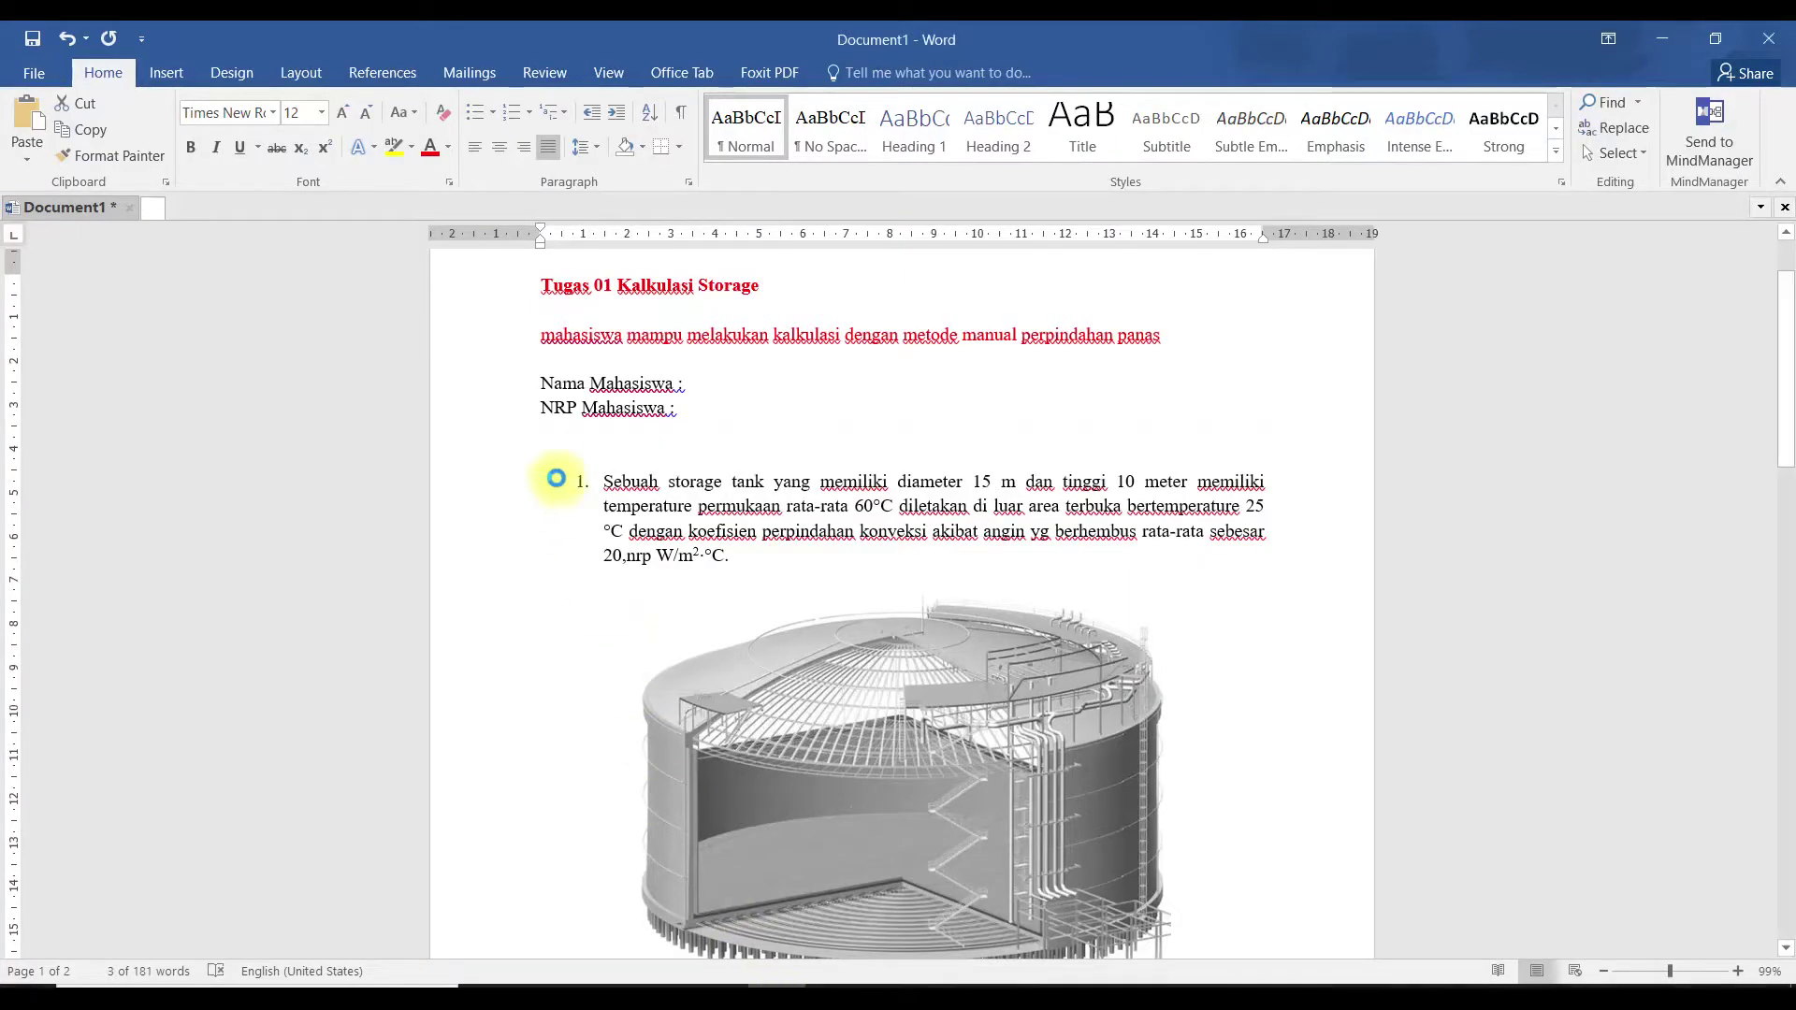
{"action": "left_click_drag", "start_coordinate": [534, 415], "coordinate": [726, 409]}
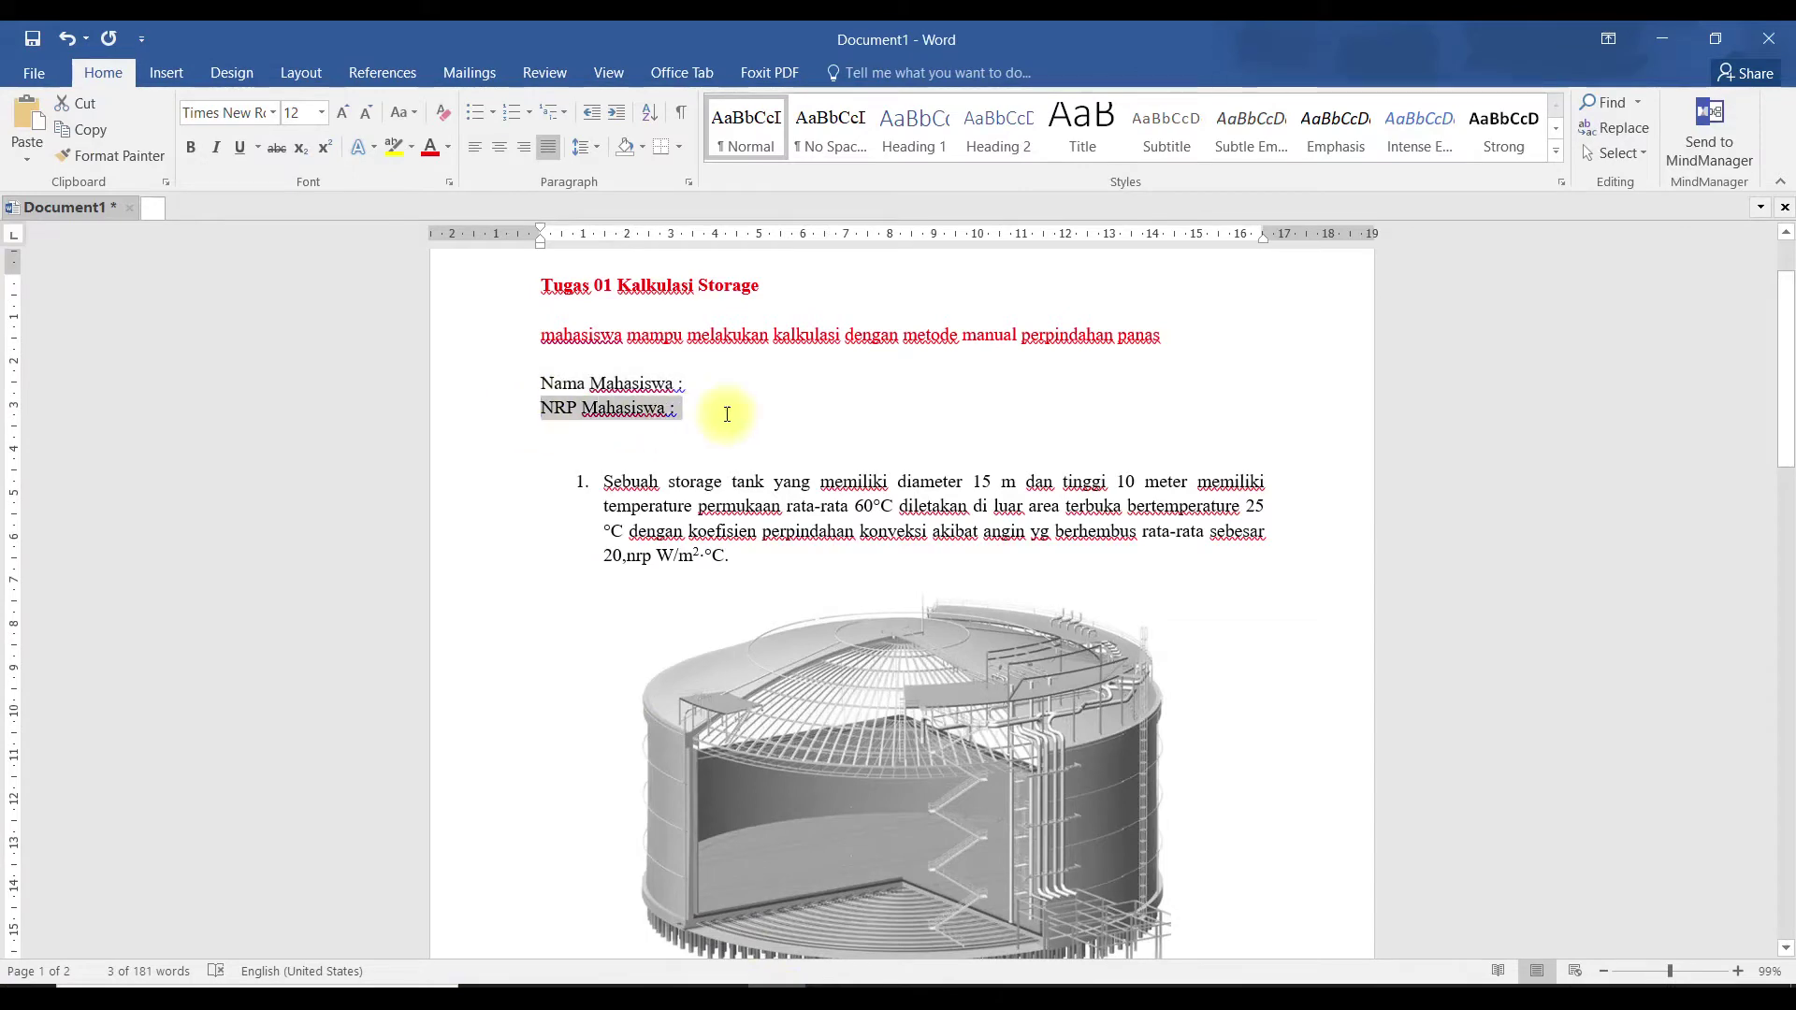
{"action": "right_click", "coordinate": [672, 413]}
{"action": "left_click", "coordinate": [722, 459]}
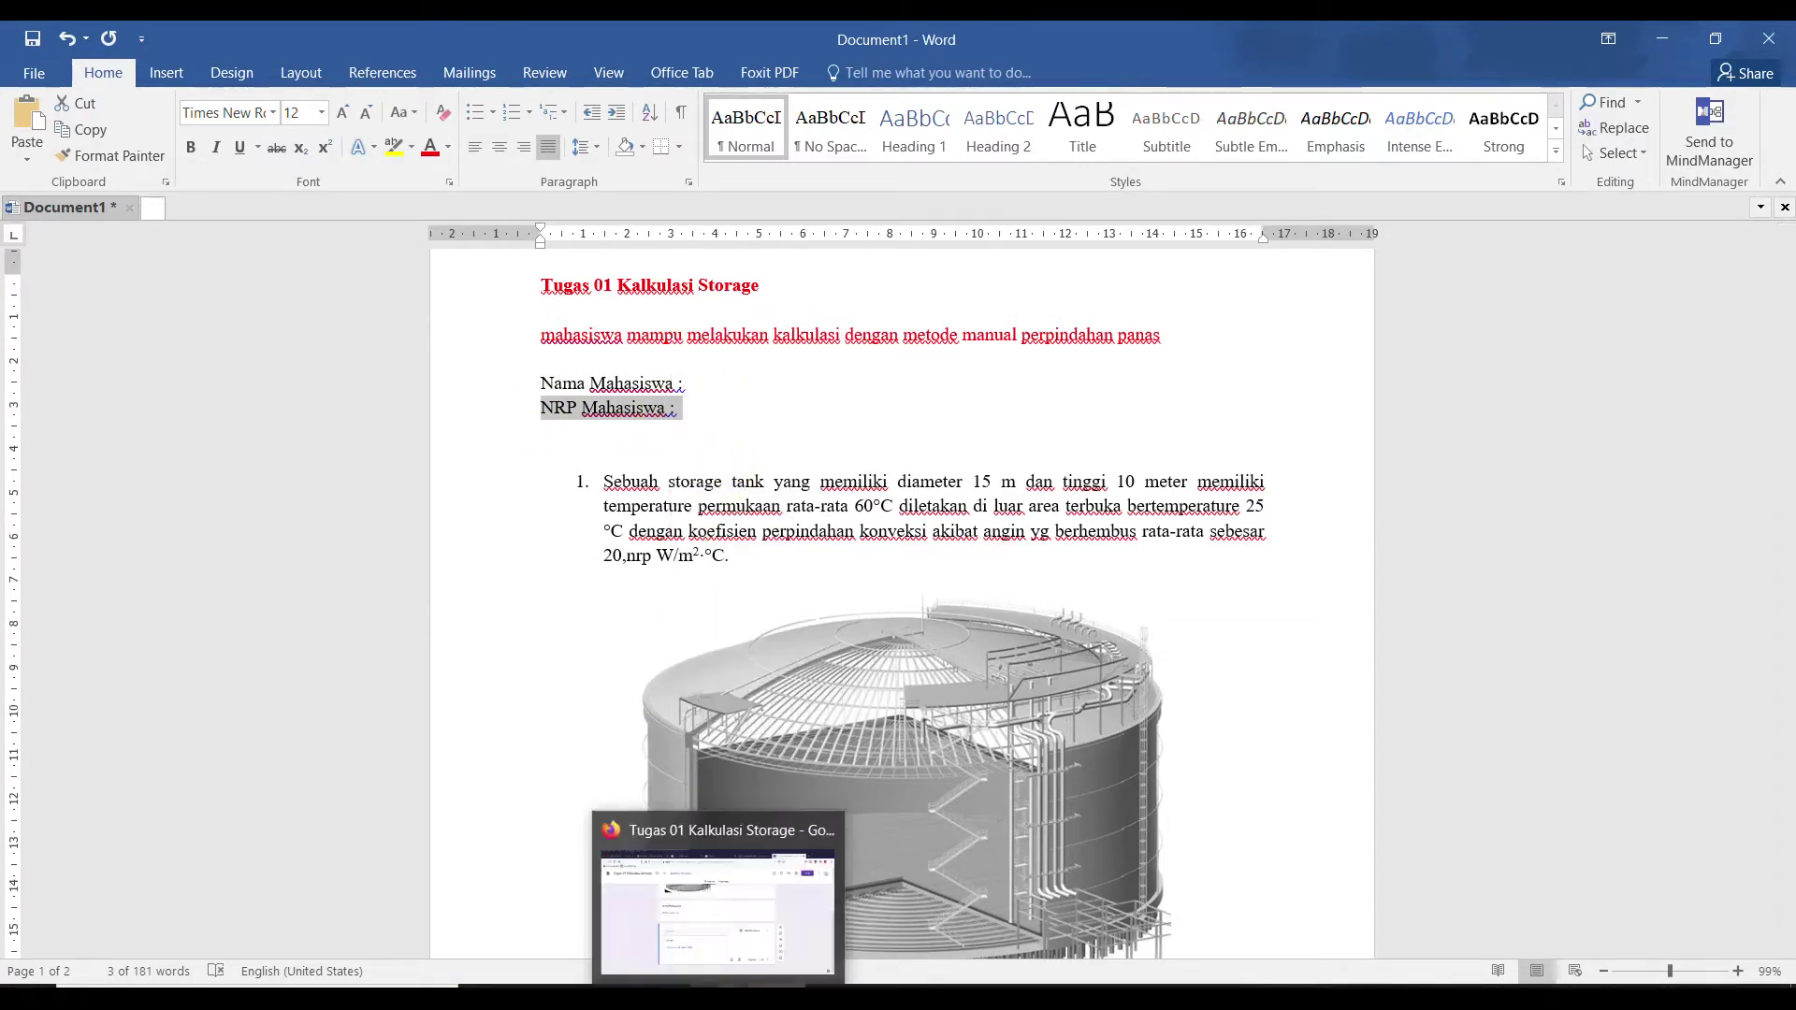
{"action": "left_click", "coordinate": [717, 997]}
{"action": "right_click", "coordinate": [491, 655]}
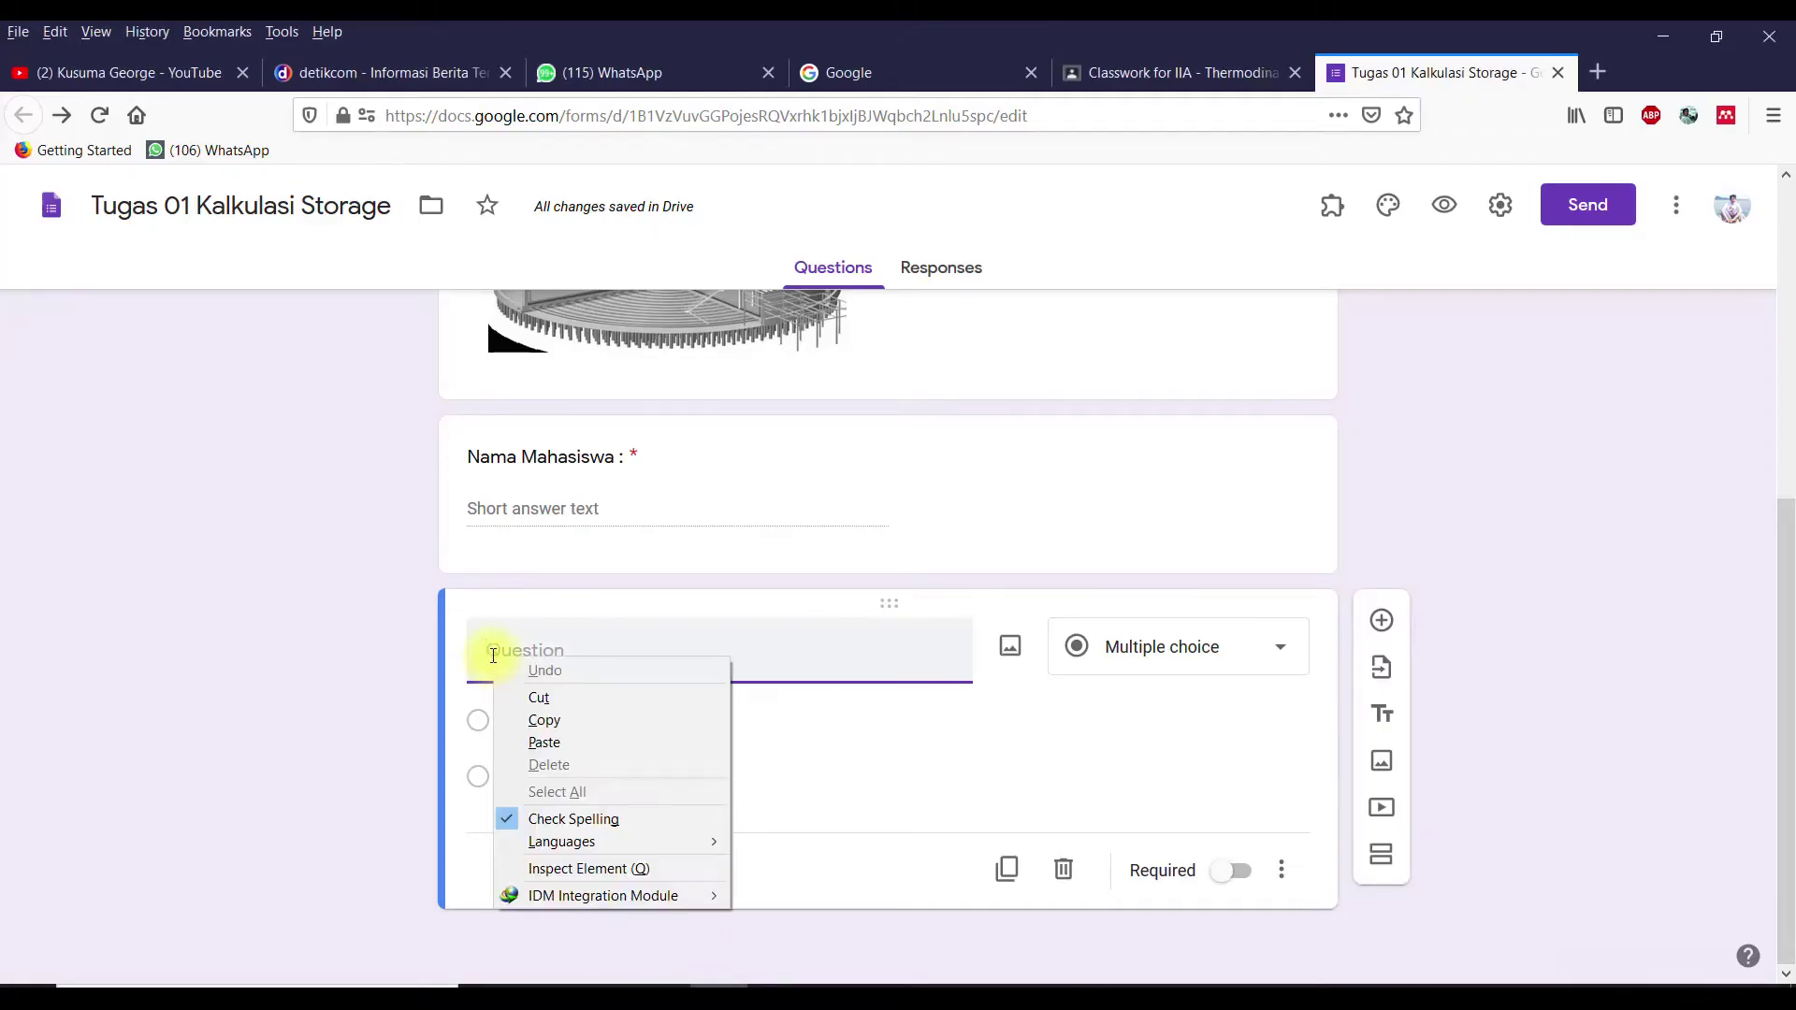
{"action": "left_click", "coordinate": [552, 743]}
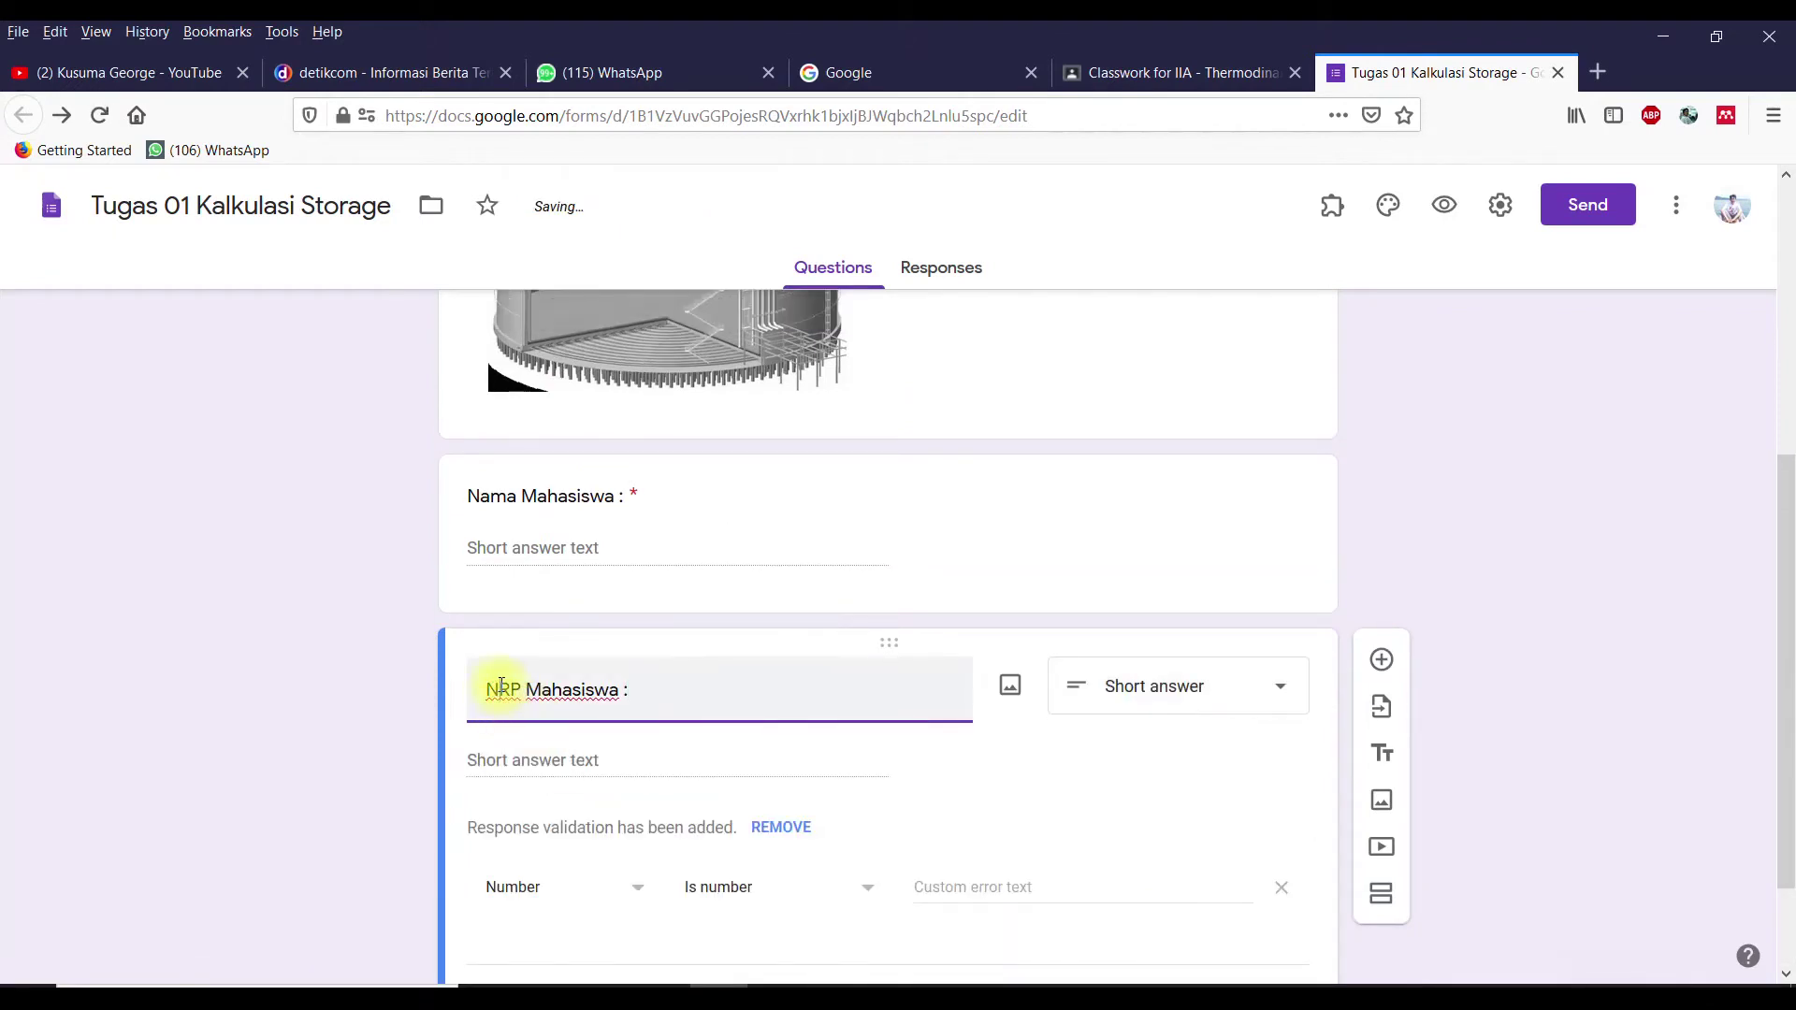
Step: Keep the NRP Mahasiswa question as Short answer and make it required
{"action": "scroll", "coordinate": [533, 742], "scroll_direction": "down", "scroll_amount": 2}
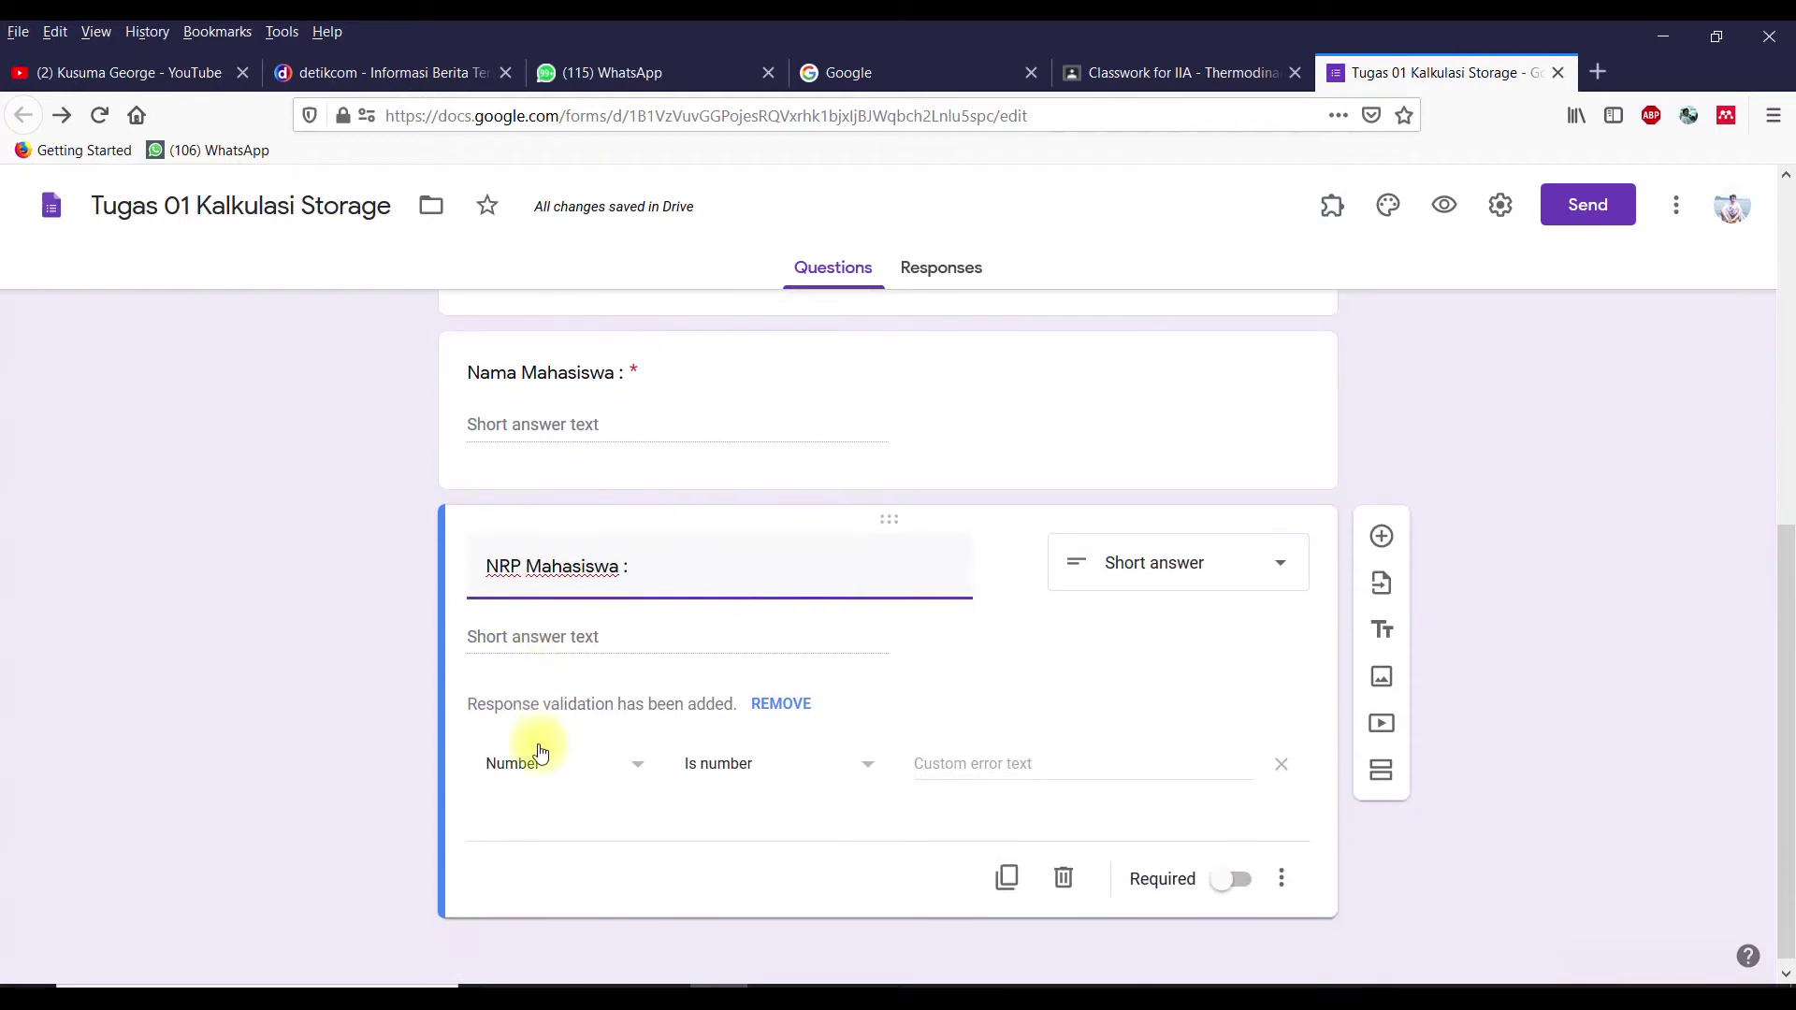
{"action": "left_click", "coordinate": [1212, 582]}
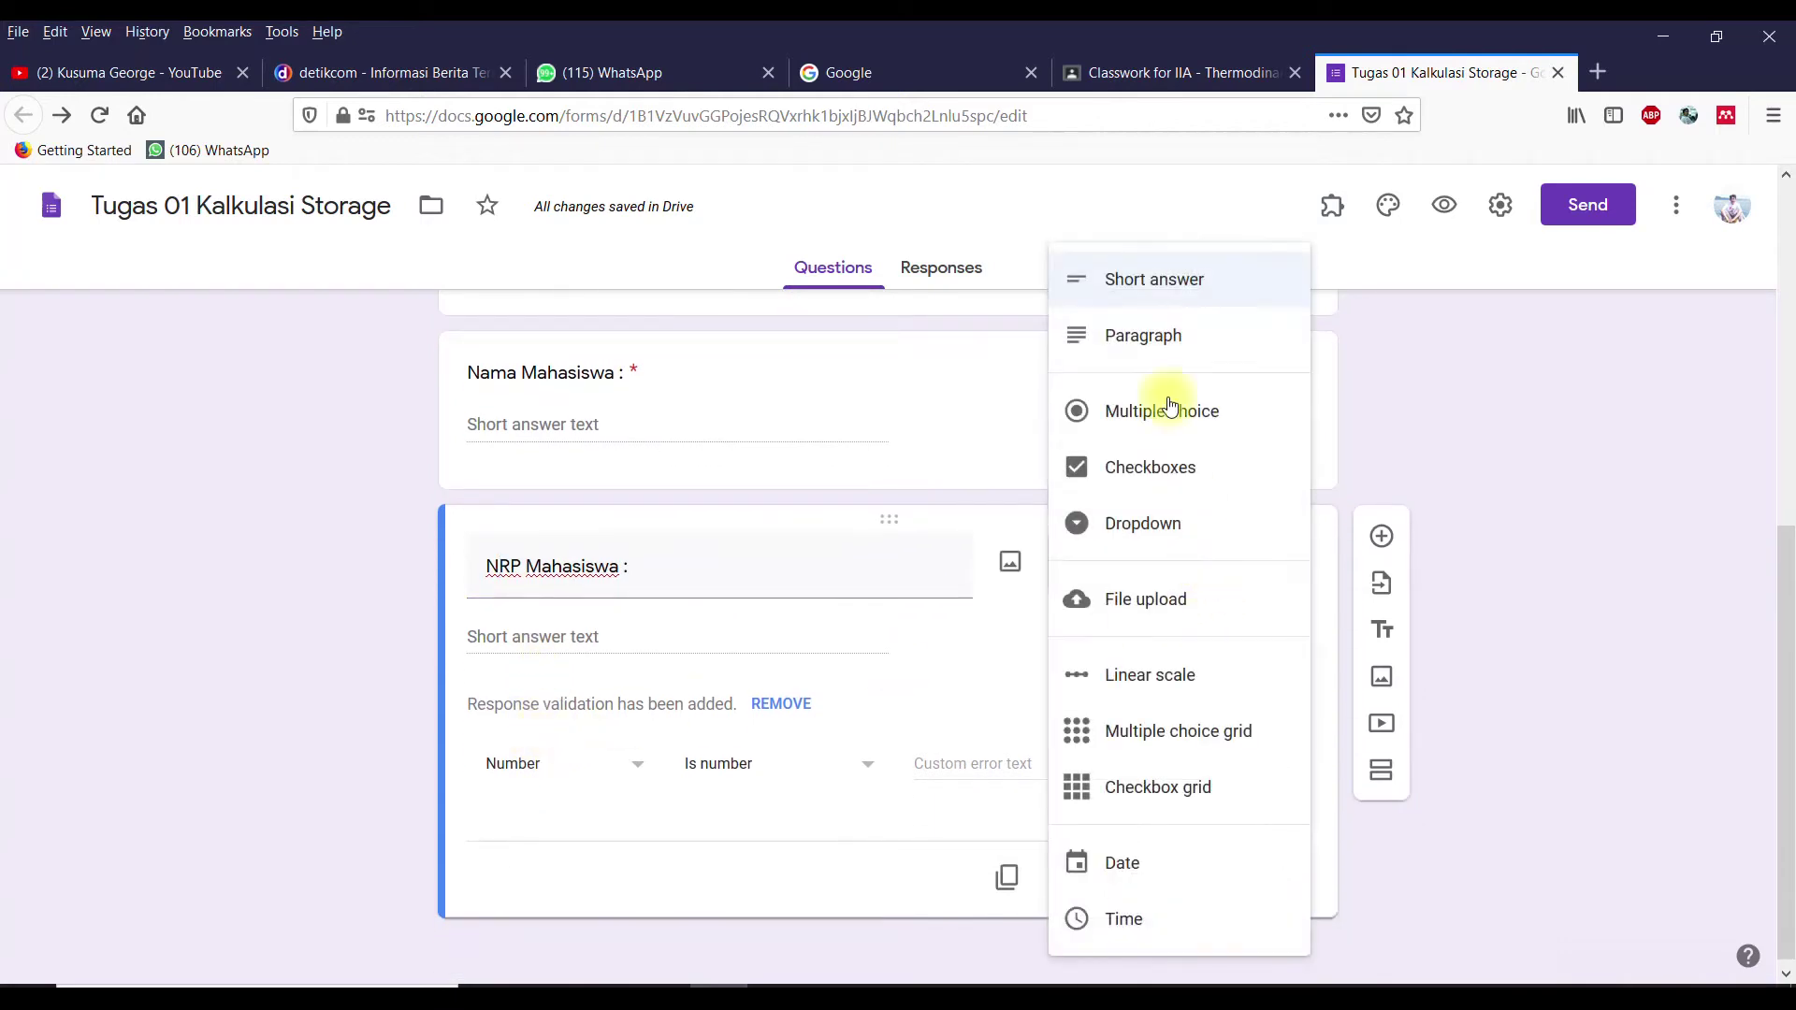
{"action": "left_click", "coordinate": [1151, 277]}
{"action": "left_click", "coordinate": [1246, 884]}
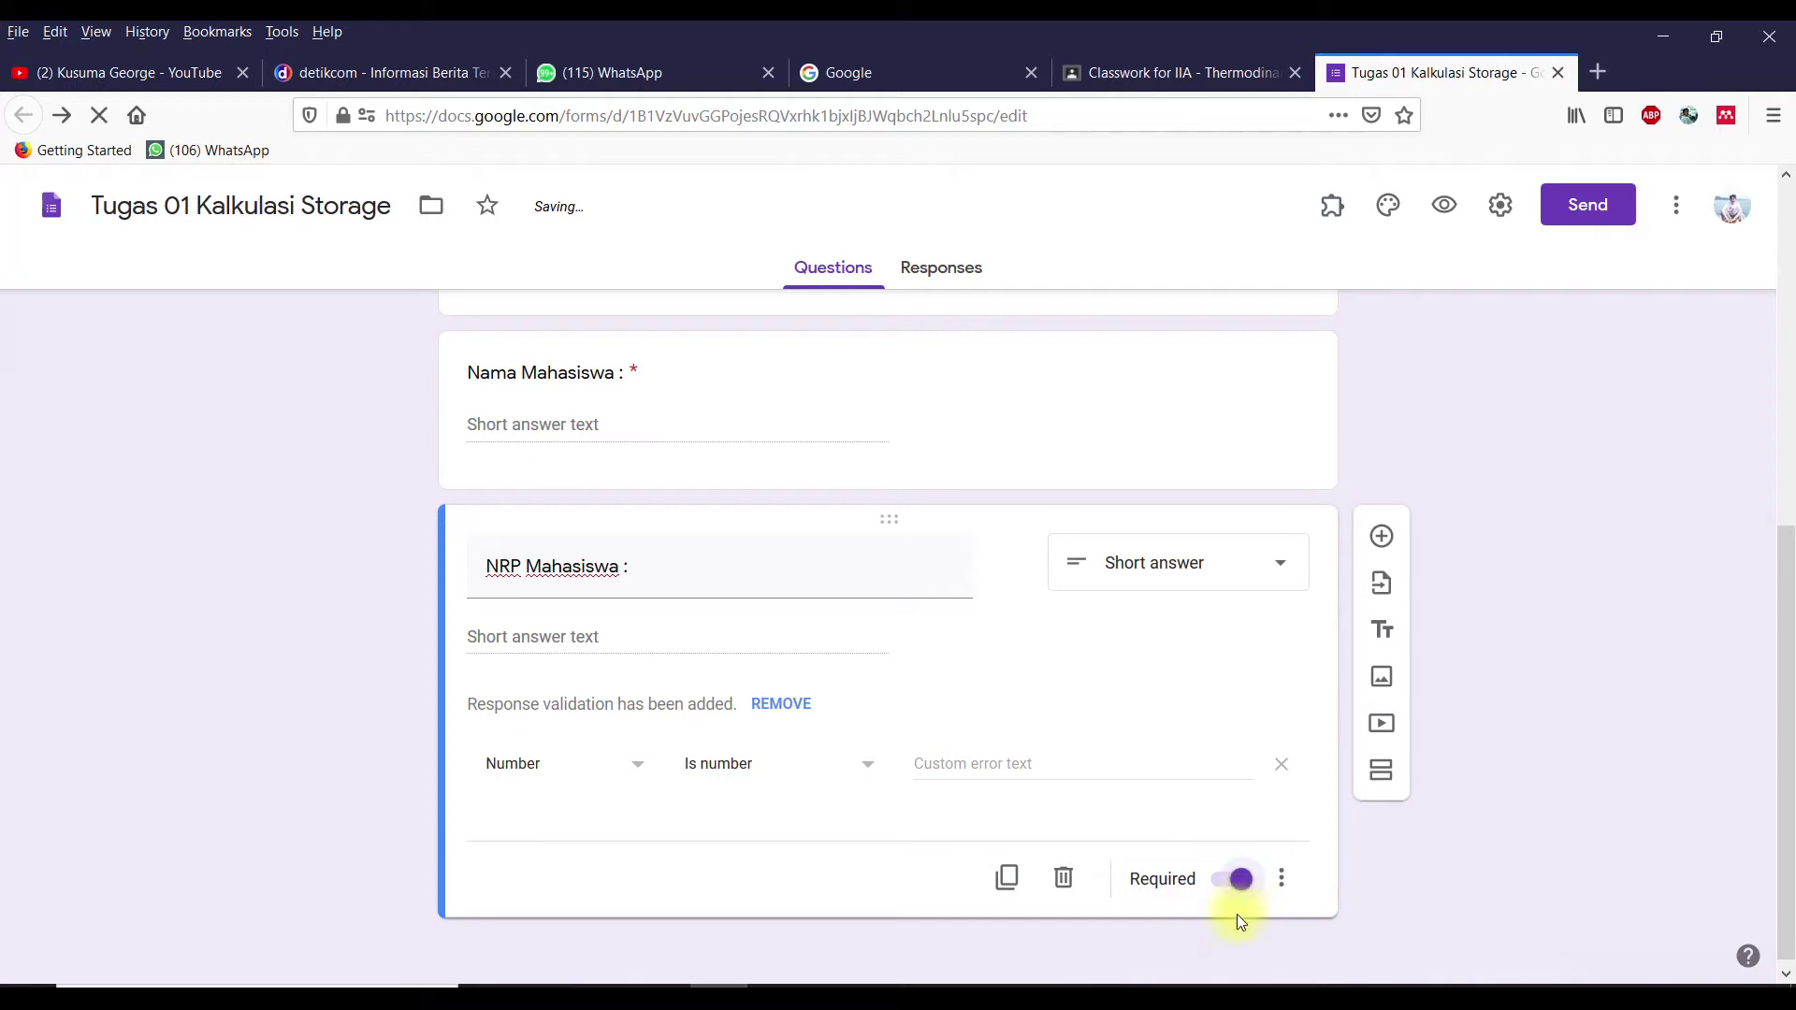
Step: Remove the automatically added response validation from the NRP Mahasiswa question and enable response validation again
{"action": "left_click", "coordinate": [1282, 880]}
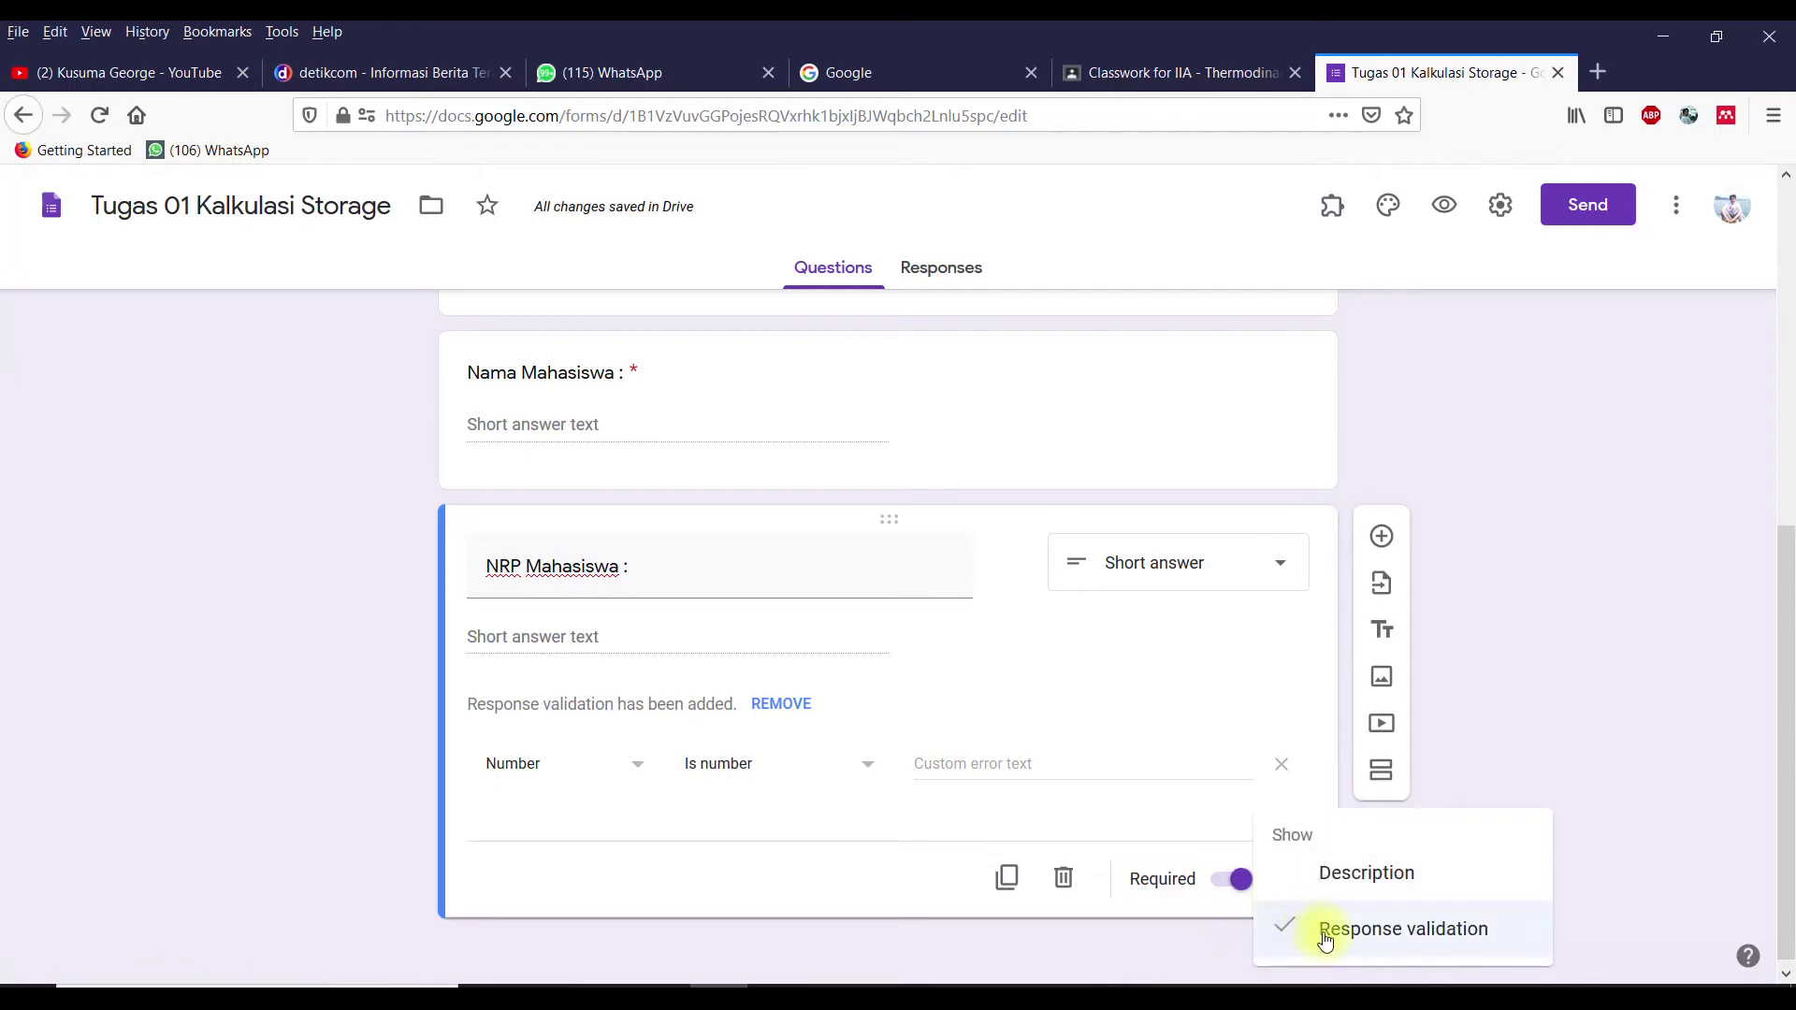
{"action": "left_click", "coordinate": [1323, 931]}
{"action": "left_click", "coordinate": [1283, 875]}
{"action": "left_click", "coordinate": [1310, 943]}
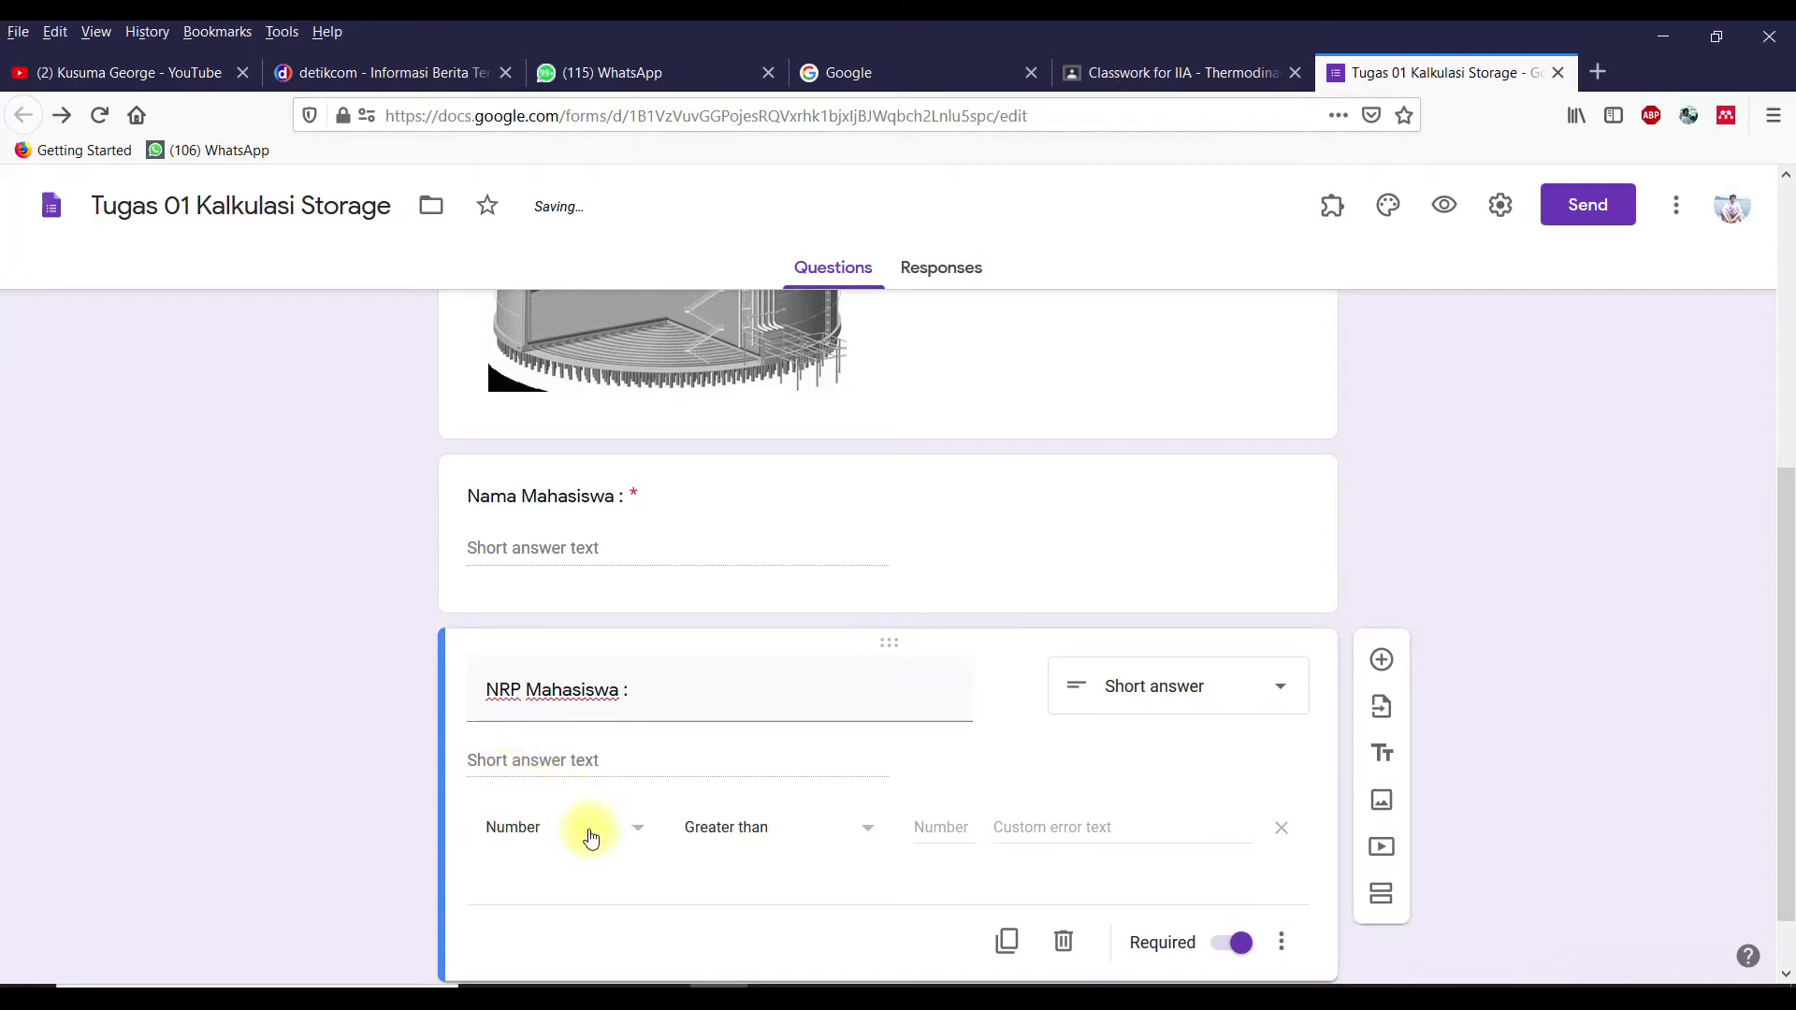
Step: Set the NRP Mahasiswa question's response validation to Number with the condition Is number
{"action": "left_click", "coordinate": [590, 837]}
{"action": "left_click", "coordinate": [513, 784]}
{"action": "left_click", "coordinate": [784, 836]}
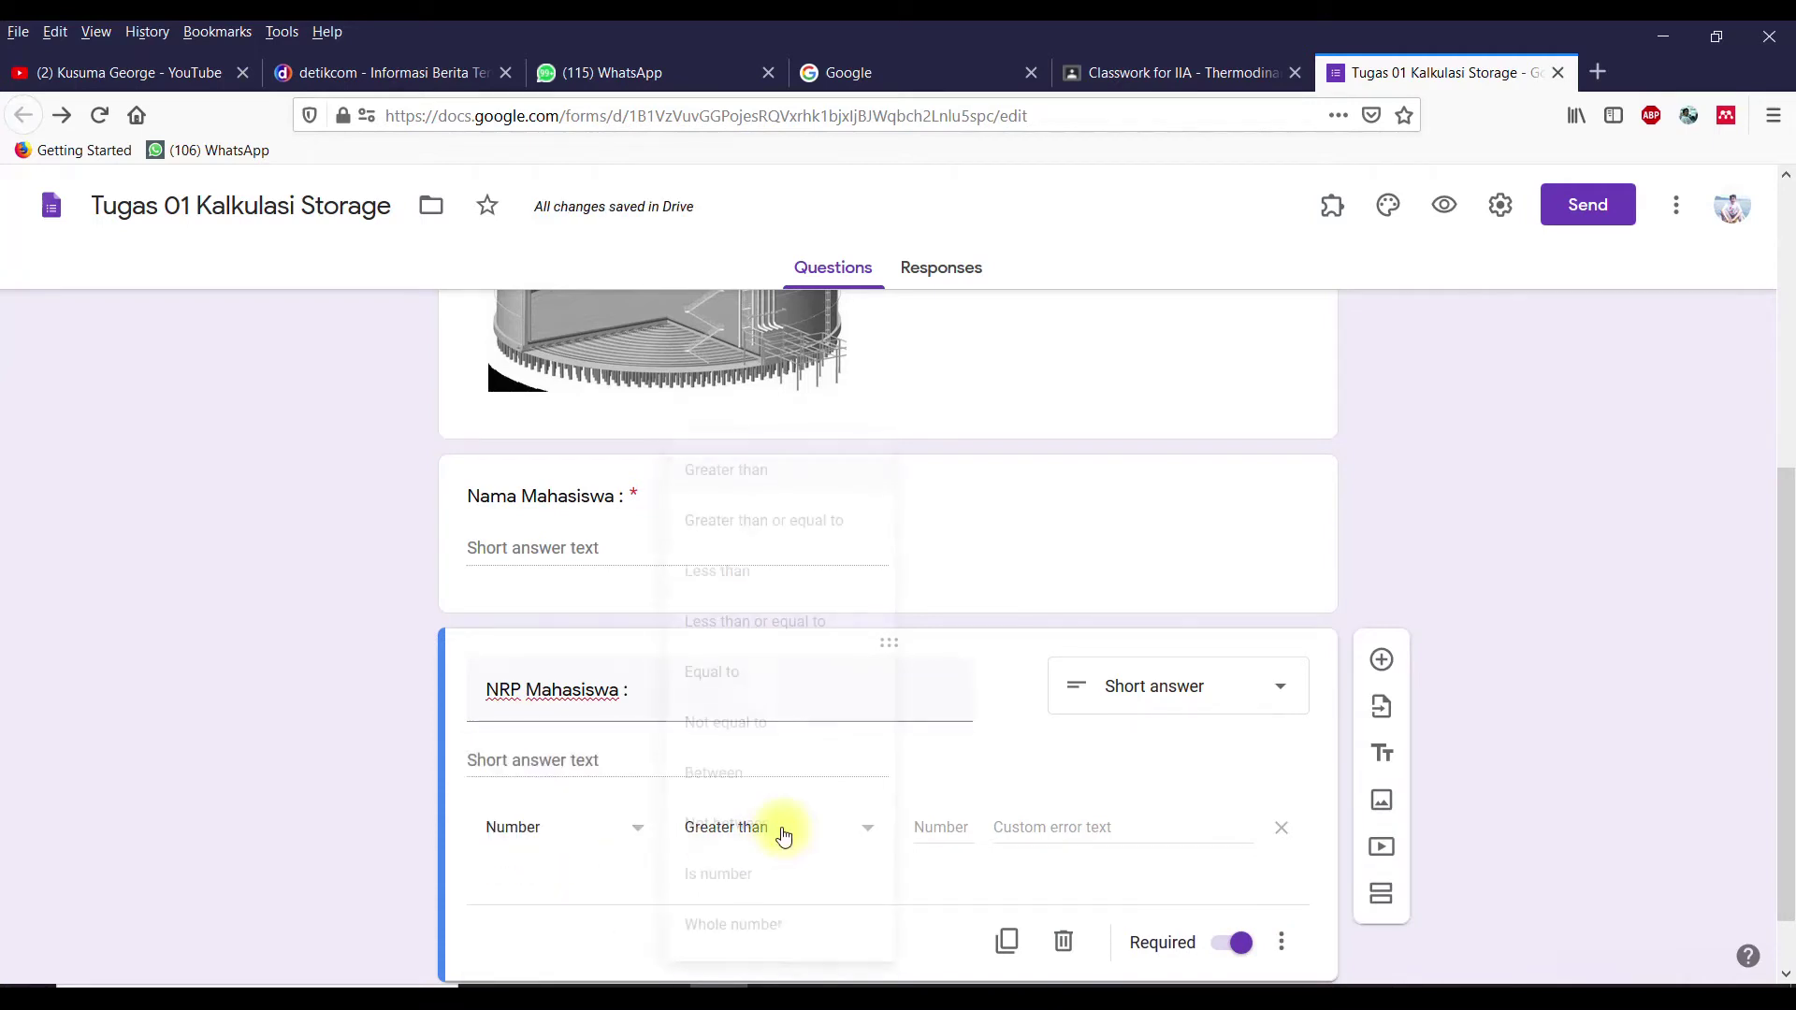
{"action": "left_click", "coordinate": [738, 884]}
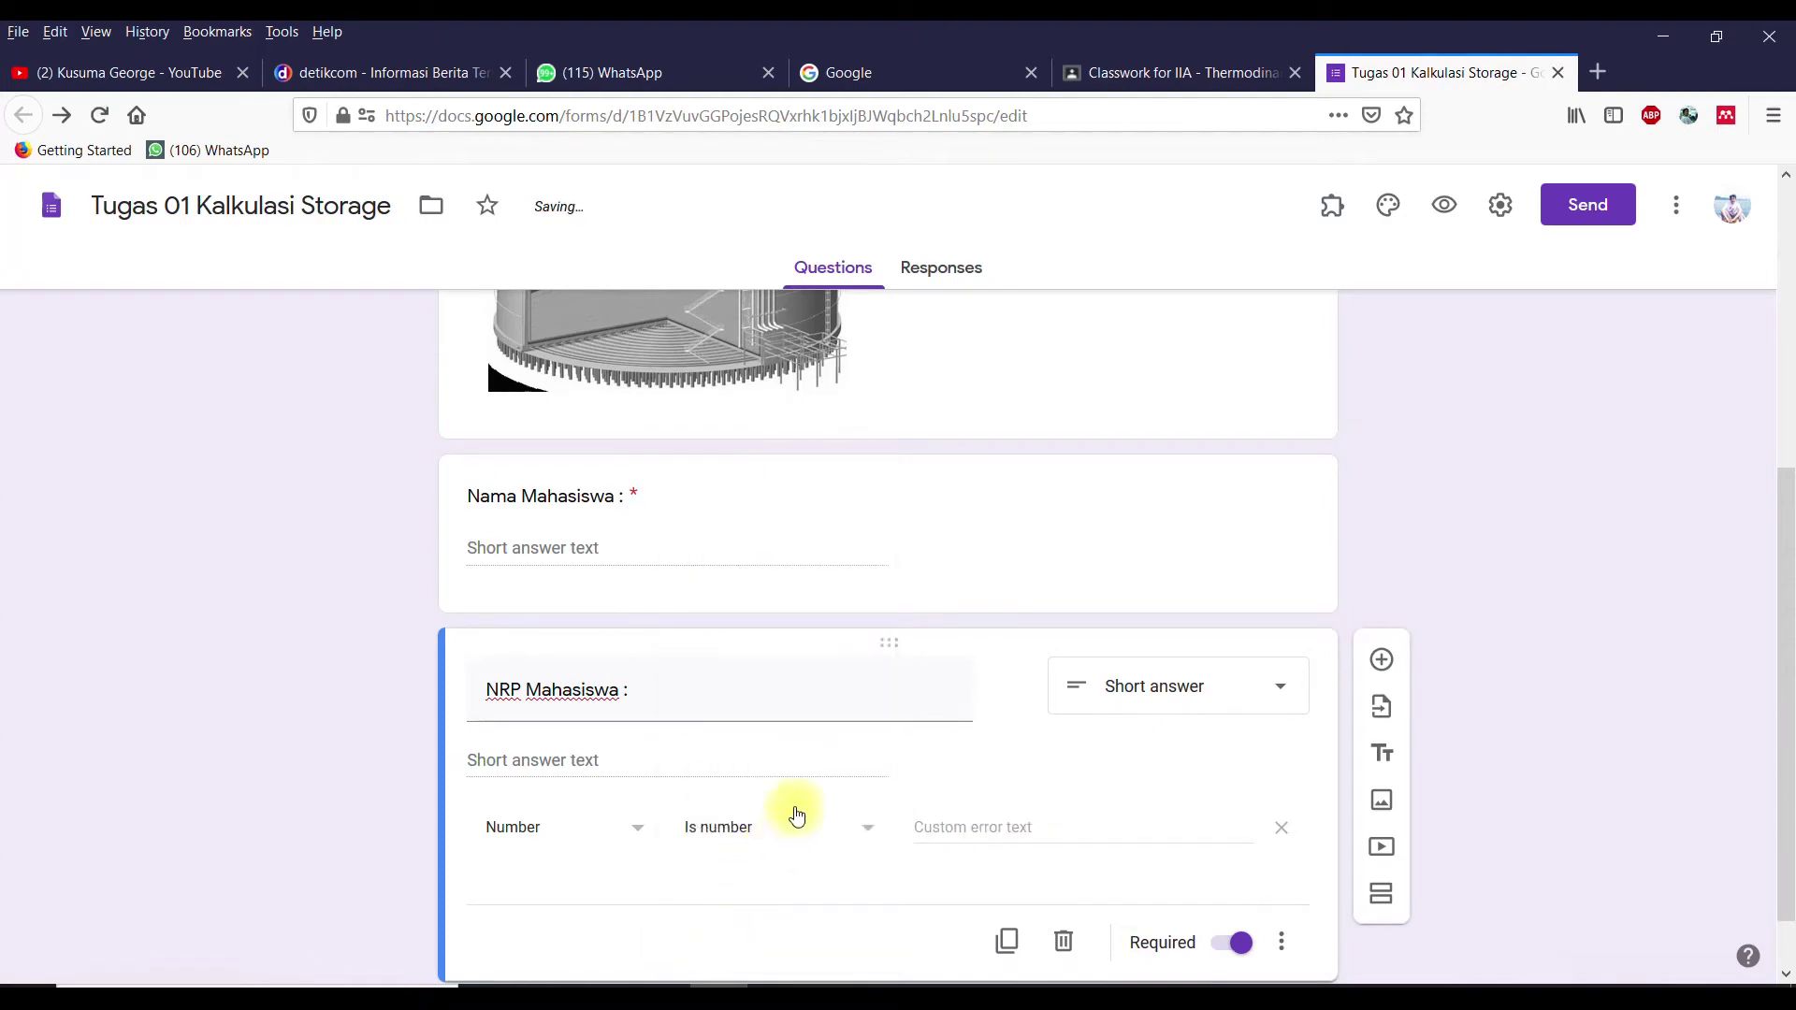
Step: Review the form from the problem description and tank image down to the Nama Mahasiswa and NRP Mahasiswa questions
{"action": "scroll", "coordinate": [796, 816], "scroll_direction": "down", "scroll_amount": 1}
{"action": "scroll", "coordinate": [798, 811], "scroll_direction": "up", "scroll_amount": 2}
{"action": "scroll", "coordinate": [796, 810], "scroll_direction": "up", "scroll_amount": 5}
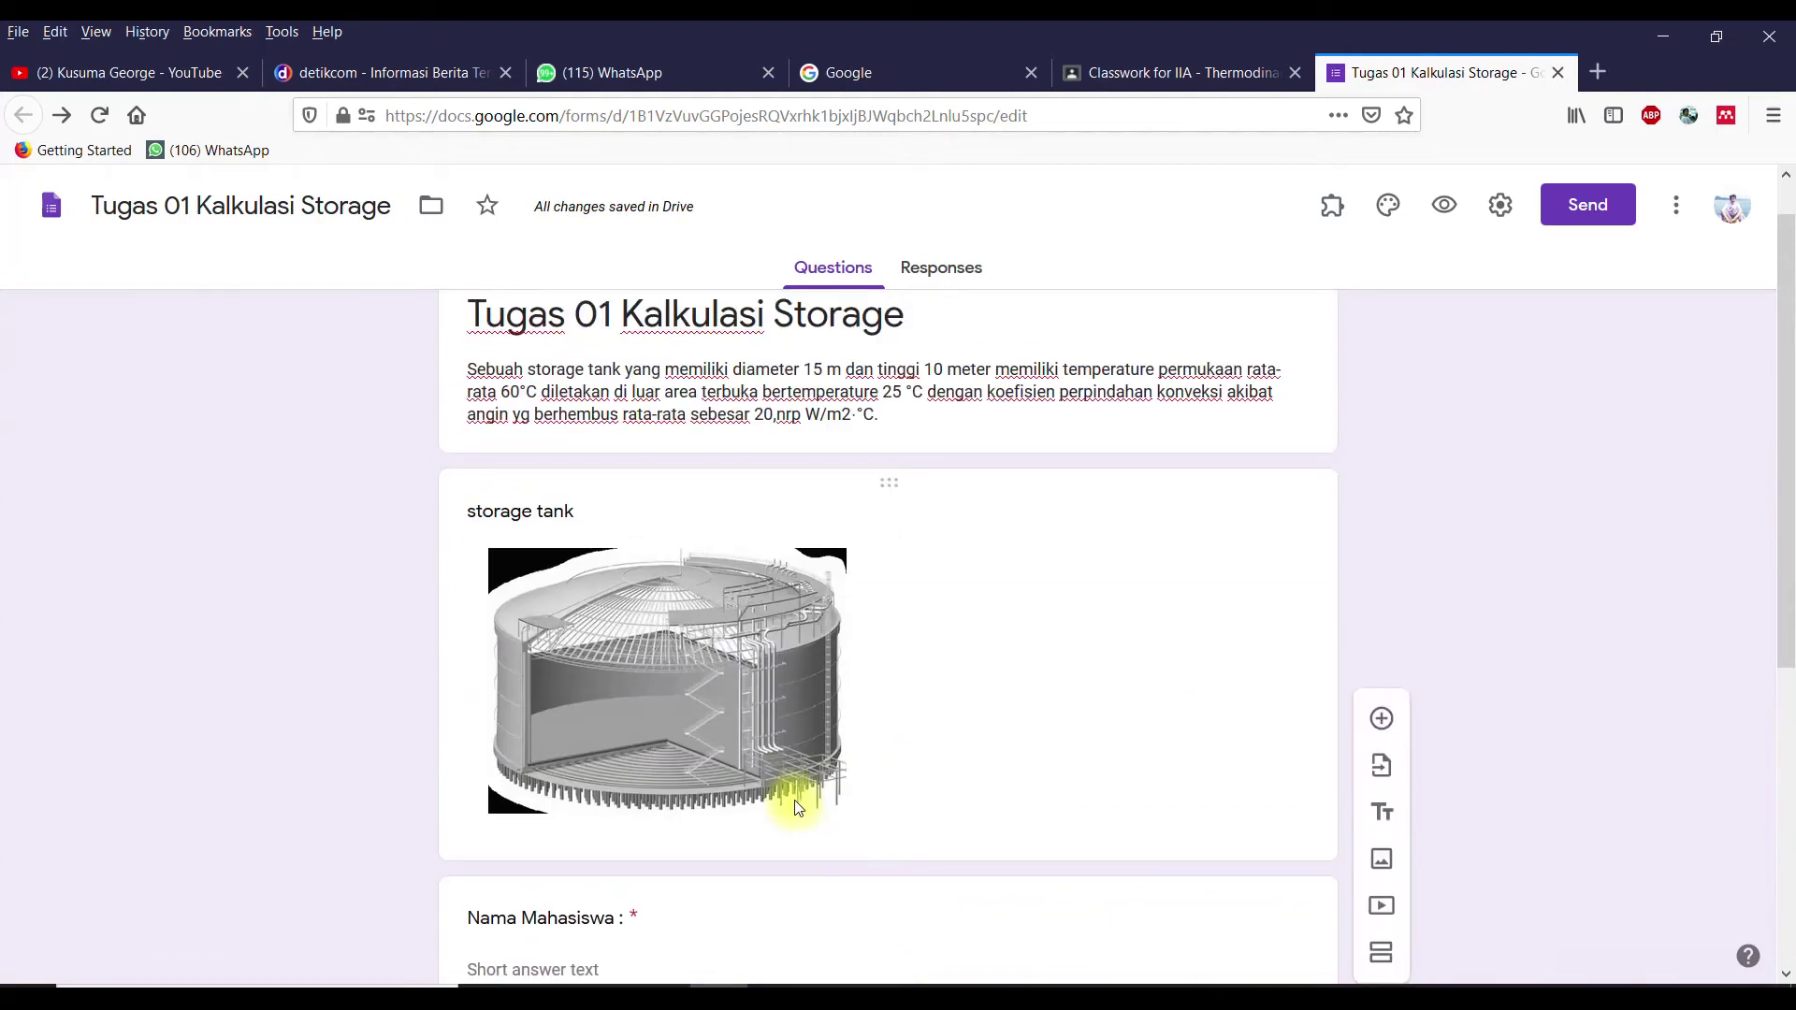
{"action": "scroll", "coordinate": [690, 542], "scroll_direction": "down", "scroll_amount": 4}
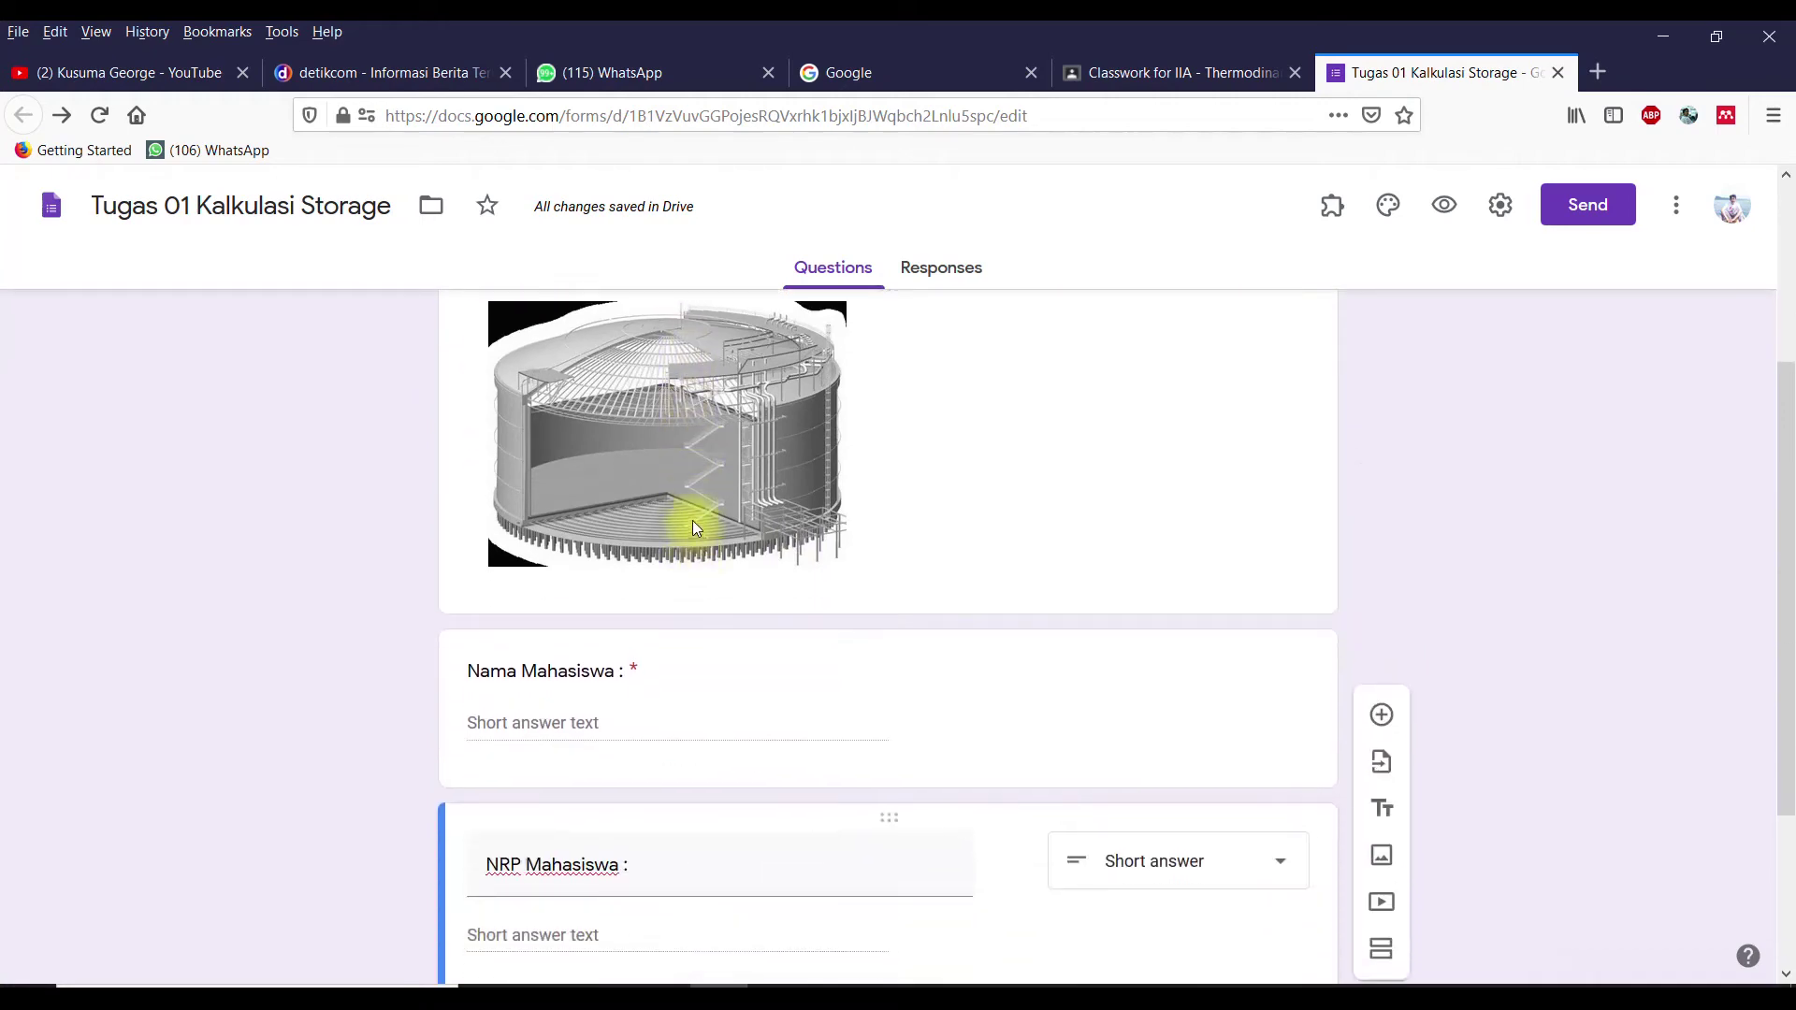
{"action": "scroll", "coordinate": [674, 686], "scroll_direction": "down", "scroll_amount": 2}
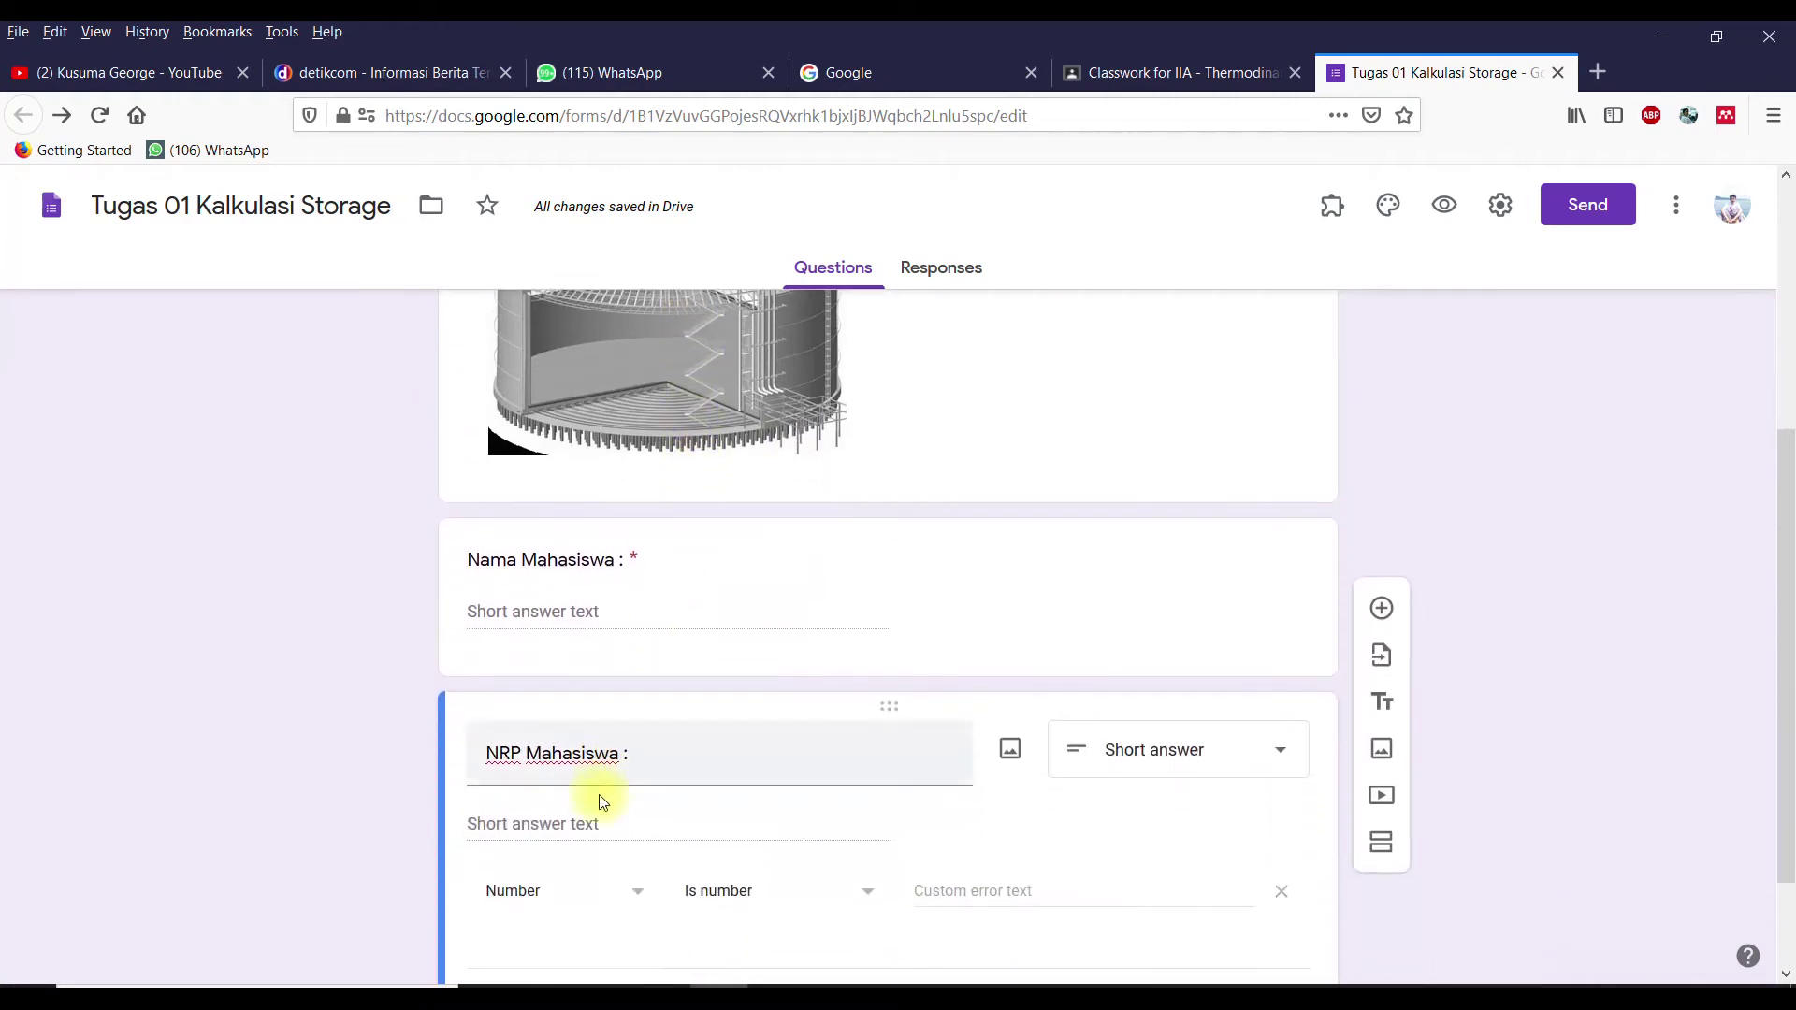
{"action": "triple_click", "coordinate": [481, 739]}
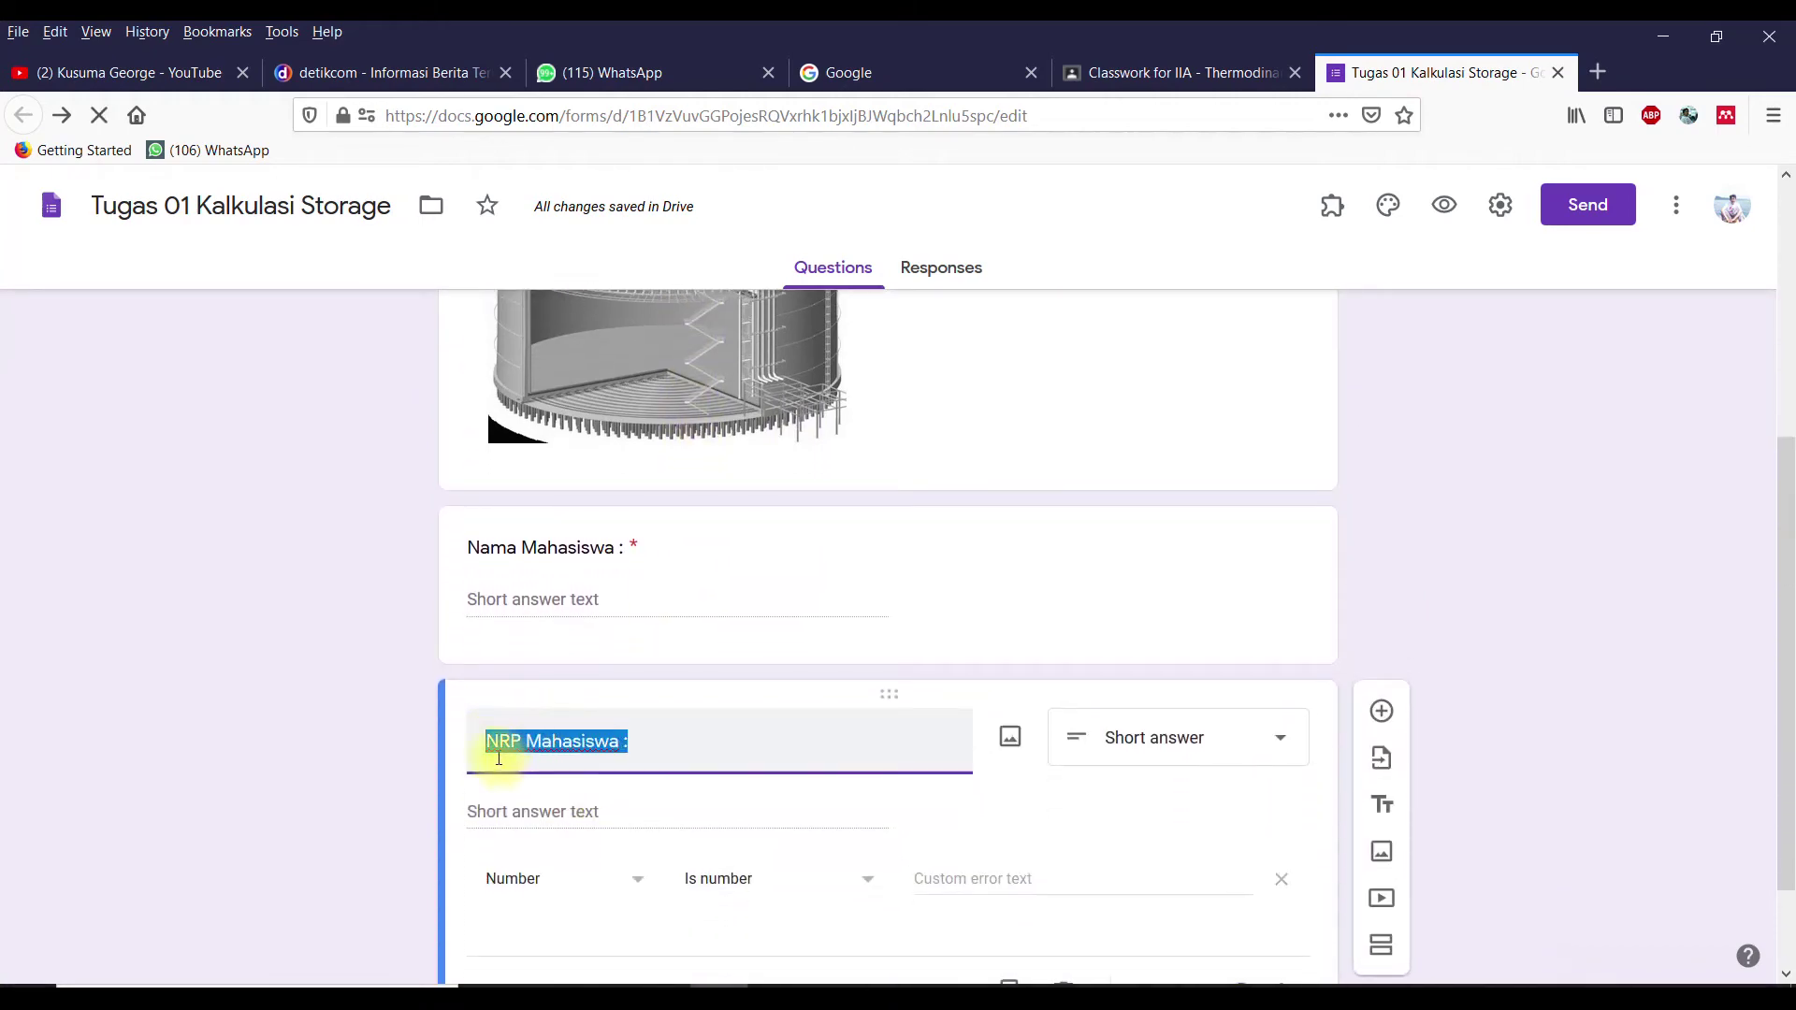
{"action": "left_click", "coordinate": [516, 728]}
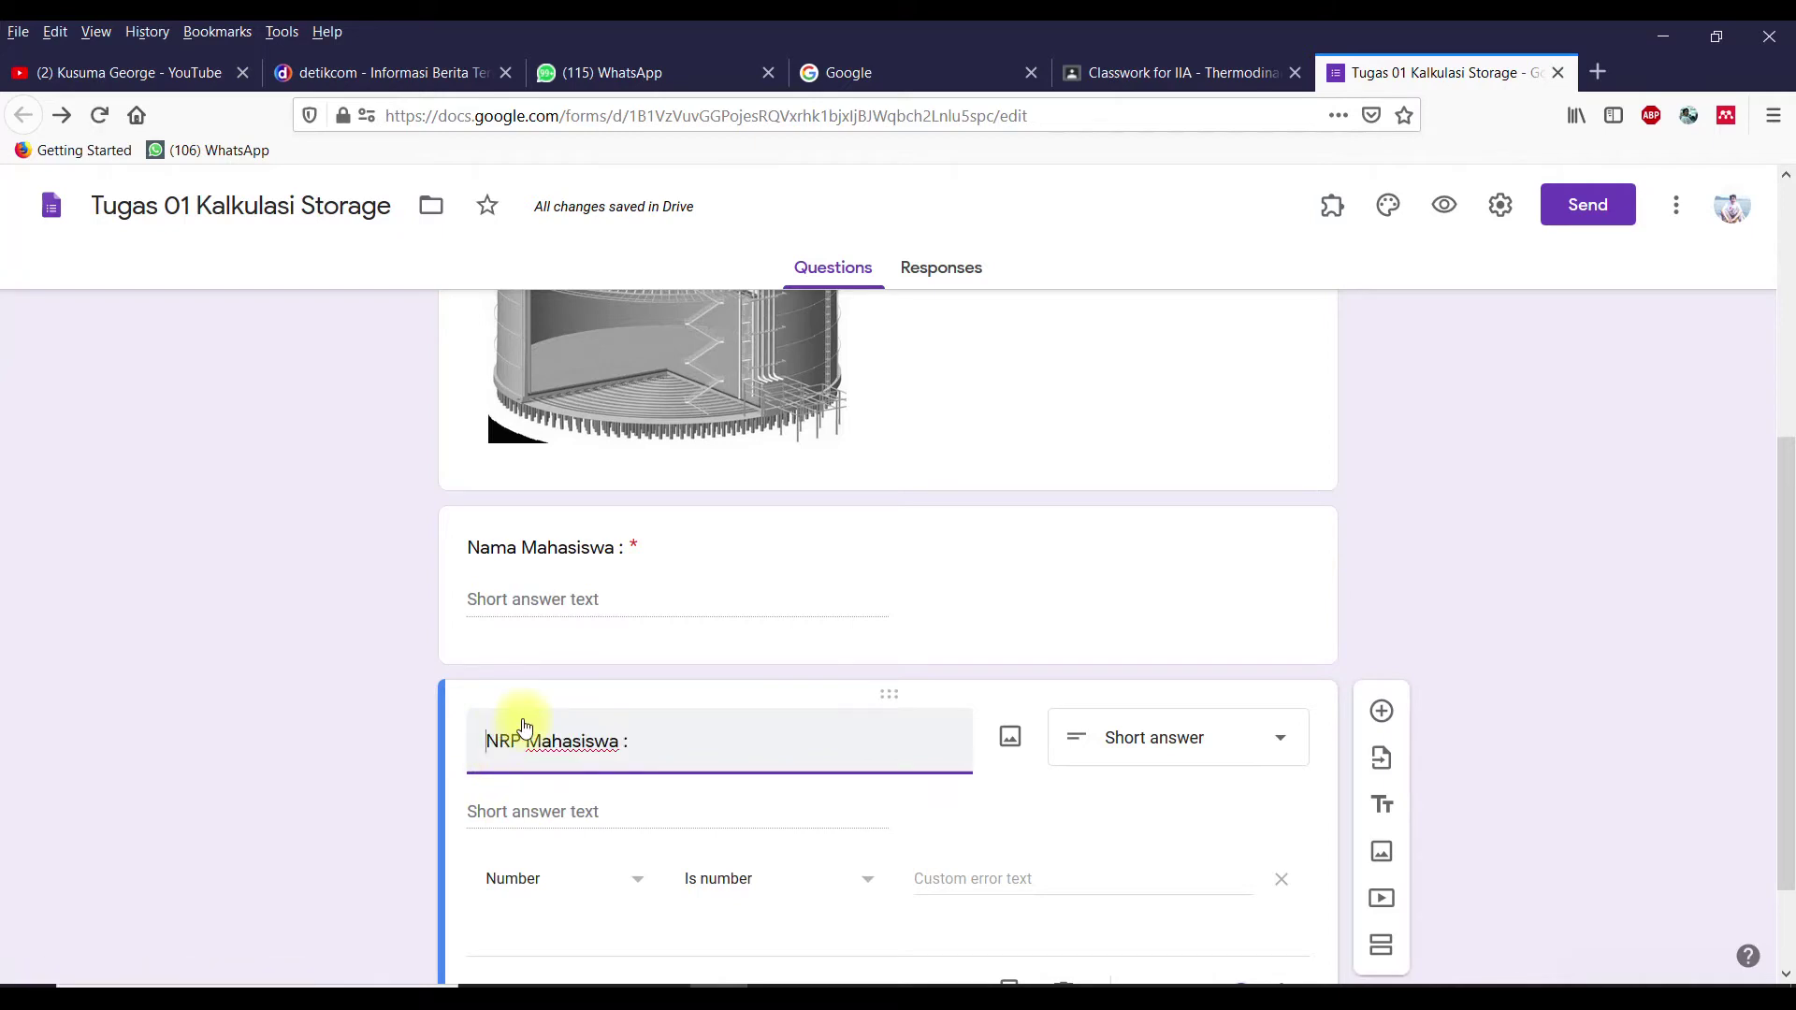
{"action": "scroll", "coordinate": [574, 812], "scroll_direction": "down", "scroll_amount": 2}
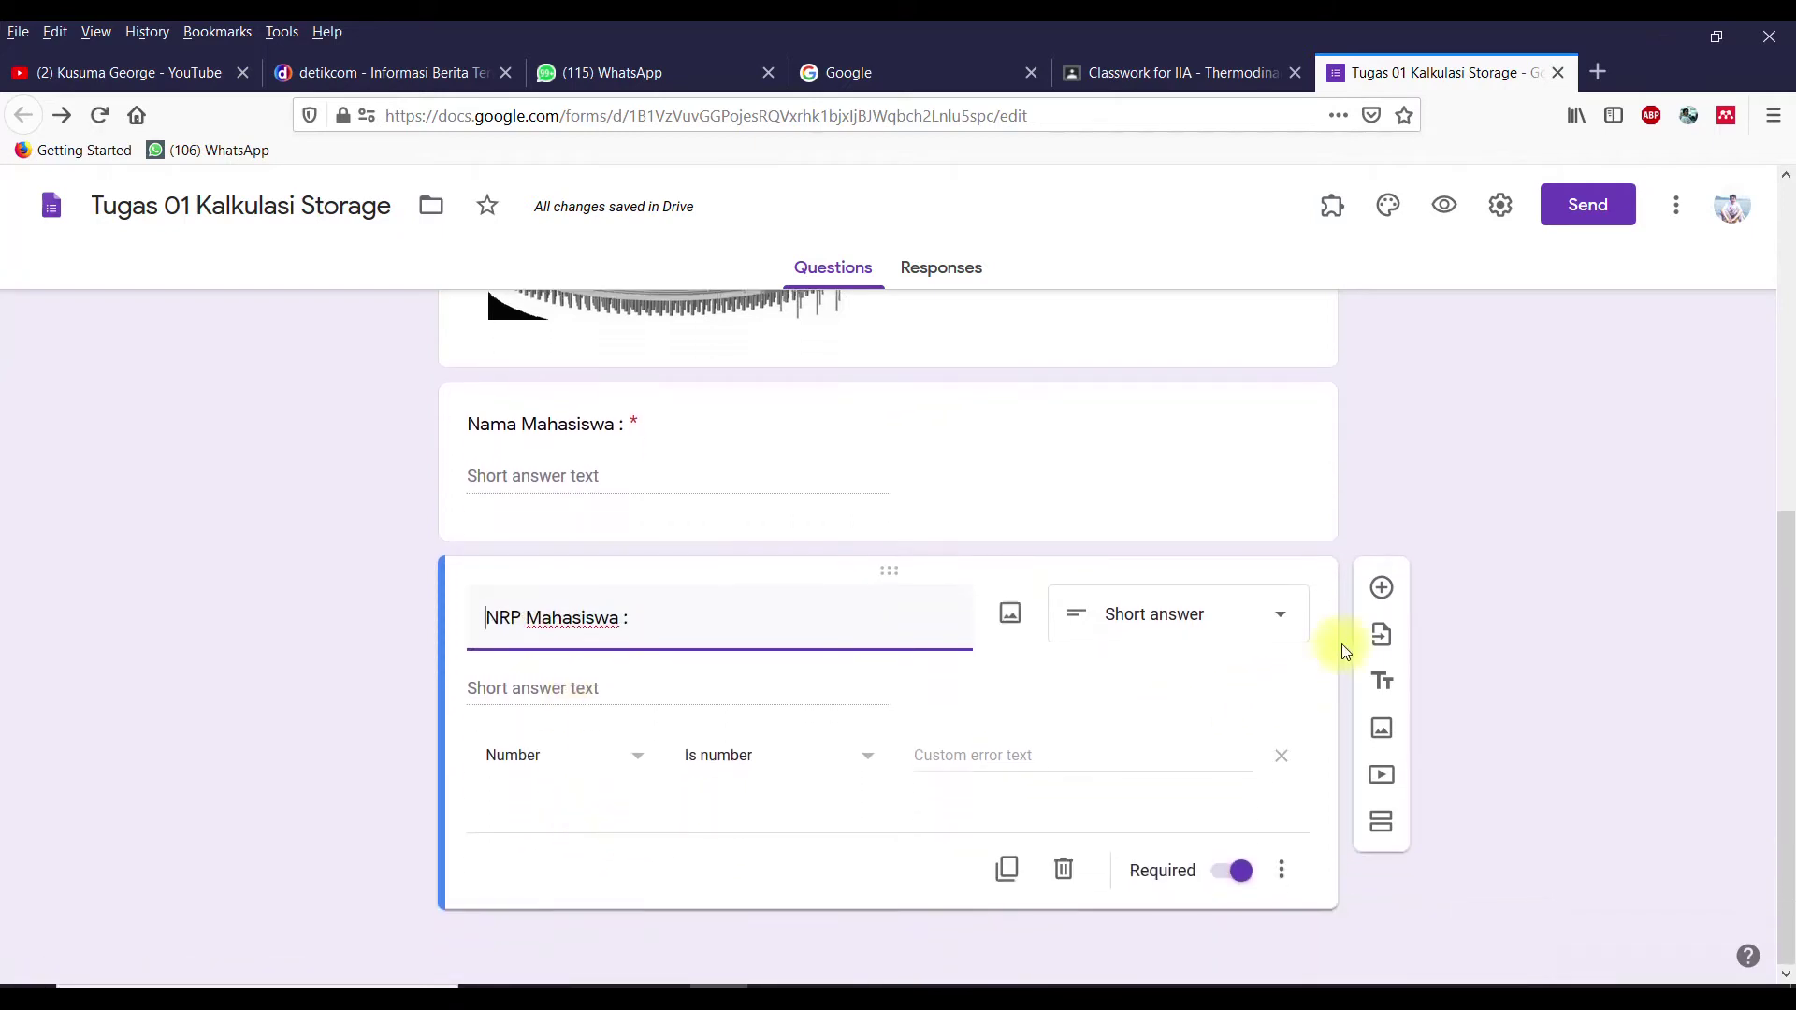
Step: Add a question and title it with item a) on convection heat loss in kW, copied from the Word document
{"action": "left_click", "coordinate": [1383, 592]}
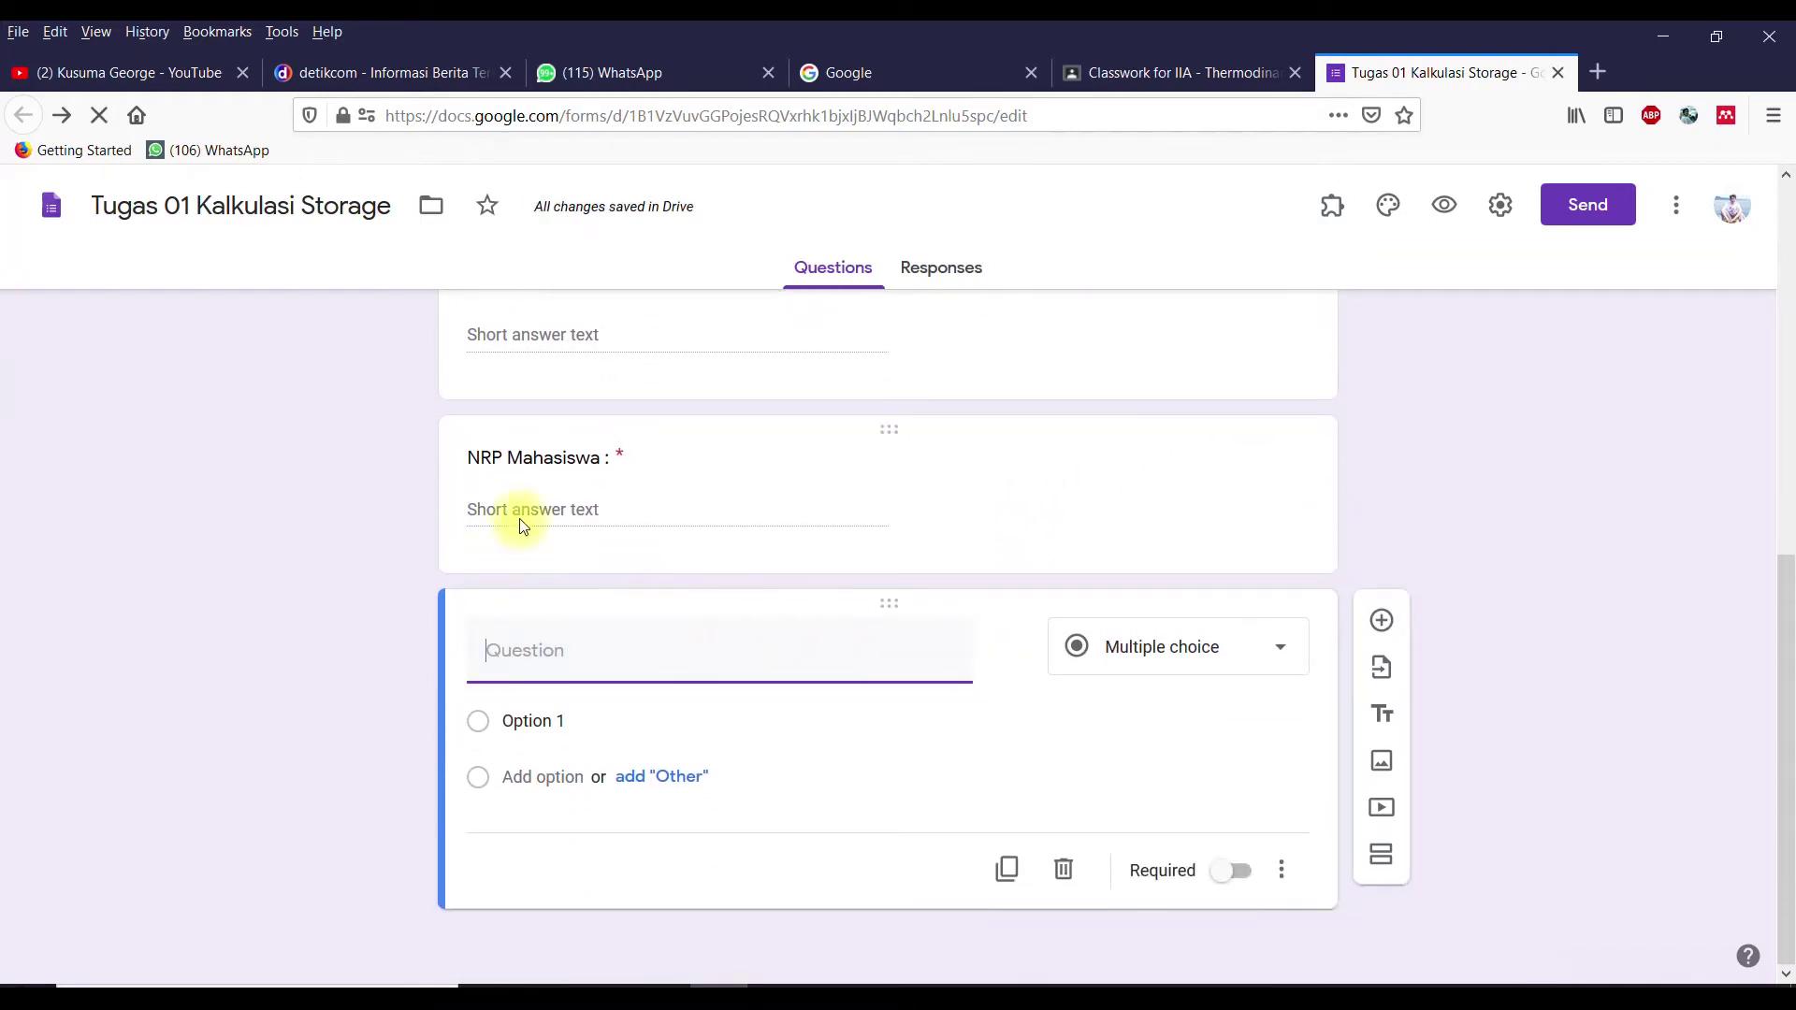
{"action": "key", "text": "alt+Tab"}
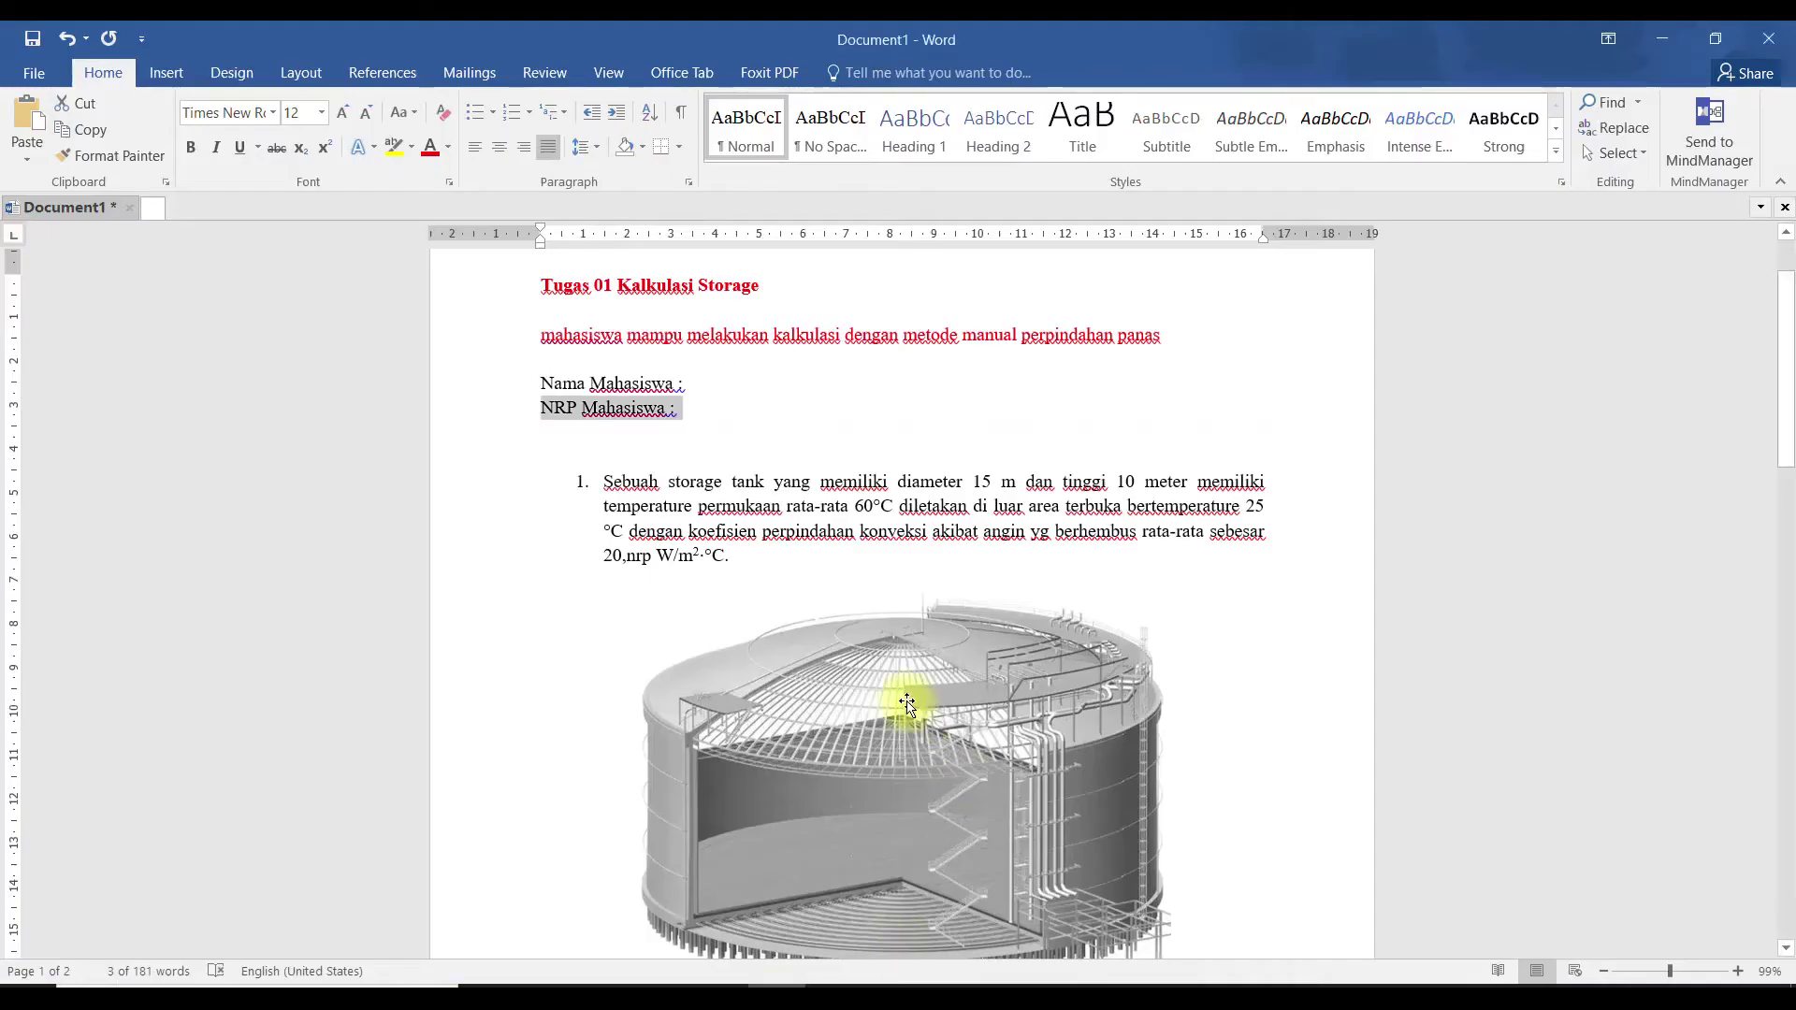
{"action": "scroll", "coordinate": [662, 506], "scroll_direction": "down", "scroll_amount": 9}
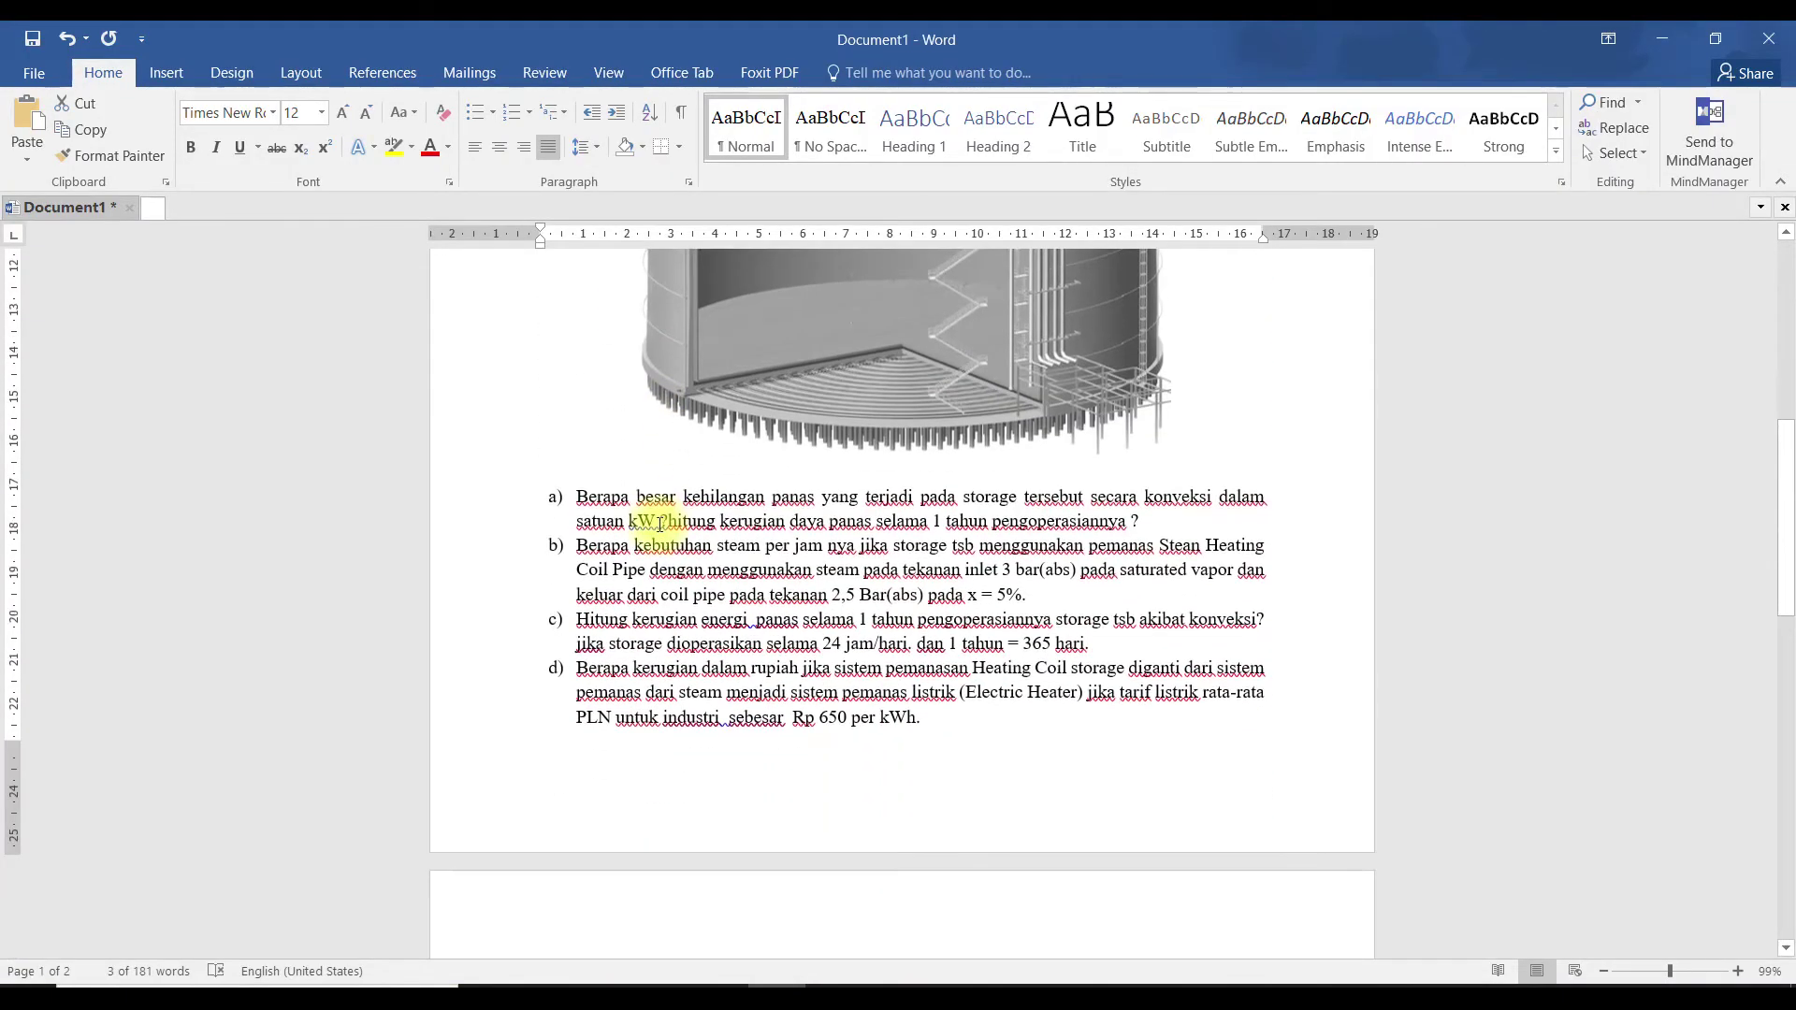
{"action": "left_click_drag", "start_coordinate": [580, 496], "coordinate": [1149, 516]}
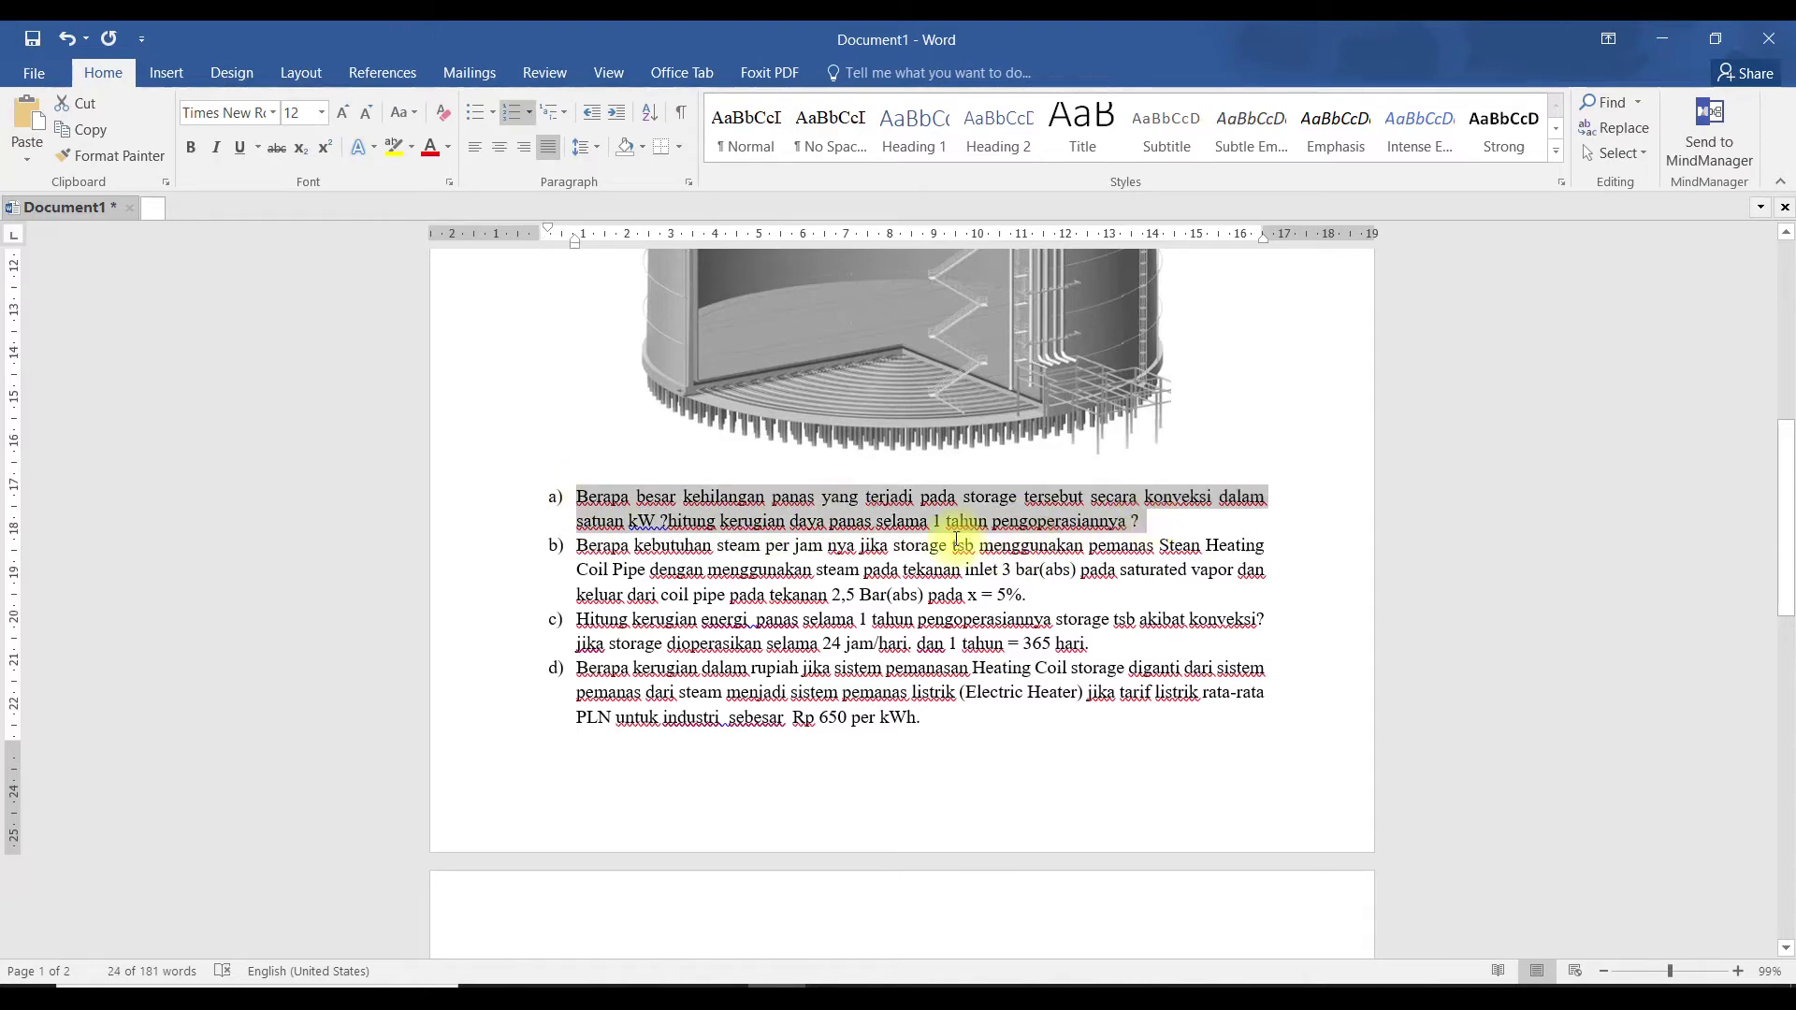
{"action": "right_click", "coordinate": [950, 504]}
{"action": "left_click", "coordinate": [993, 538]}
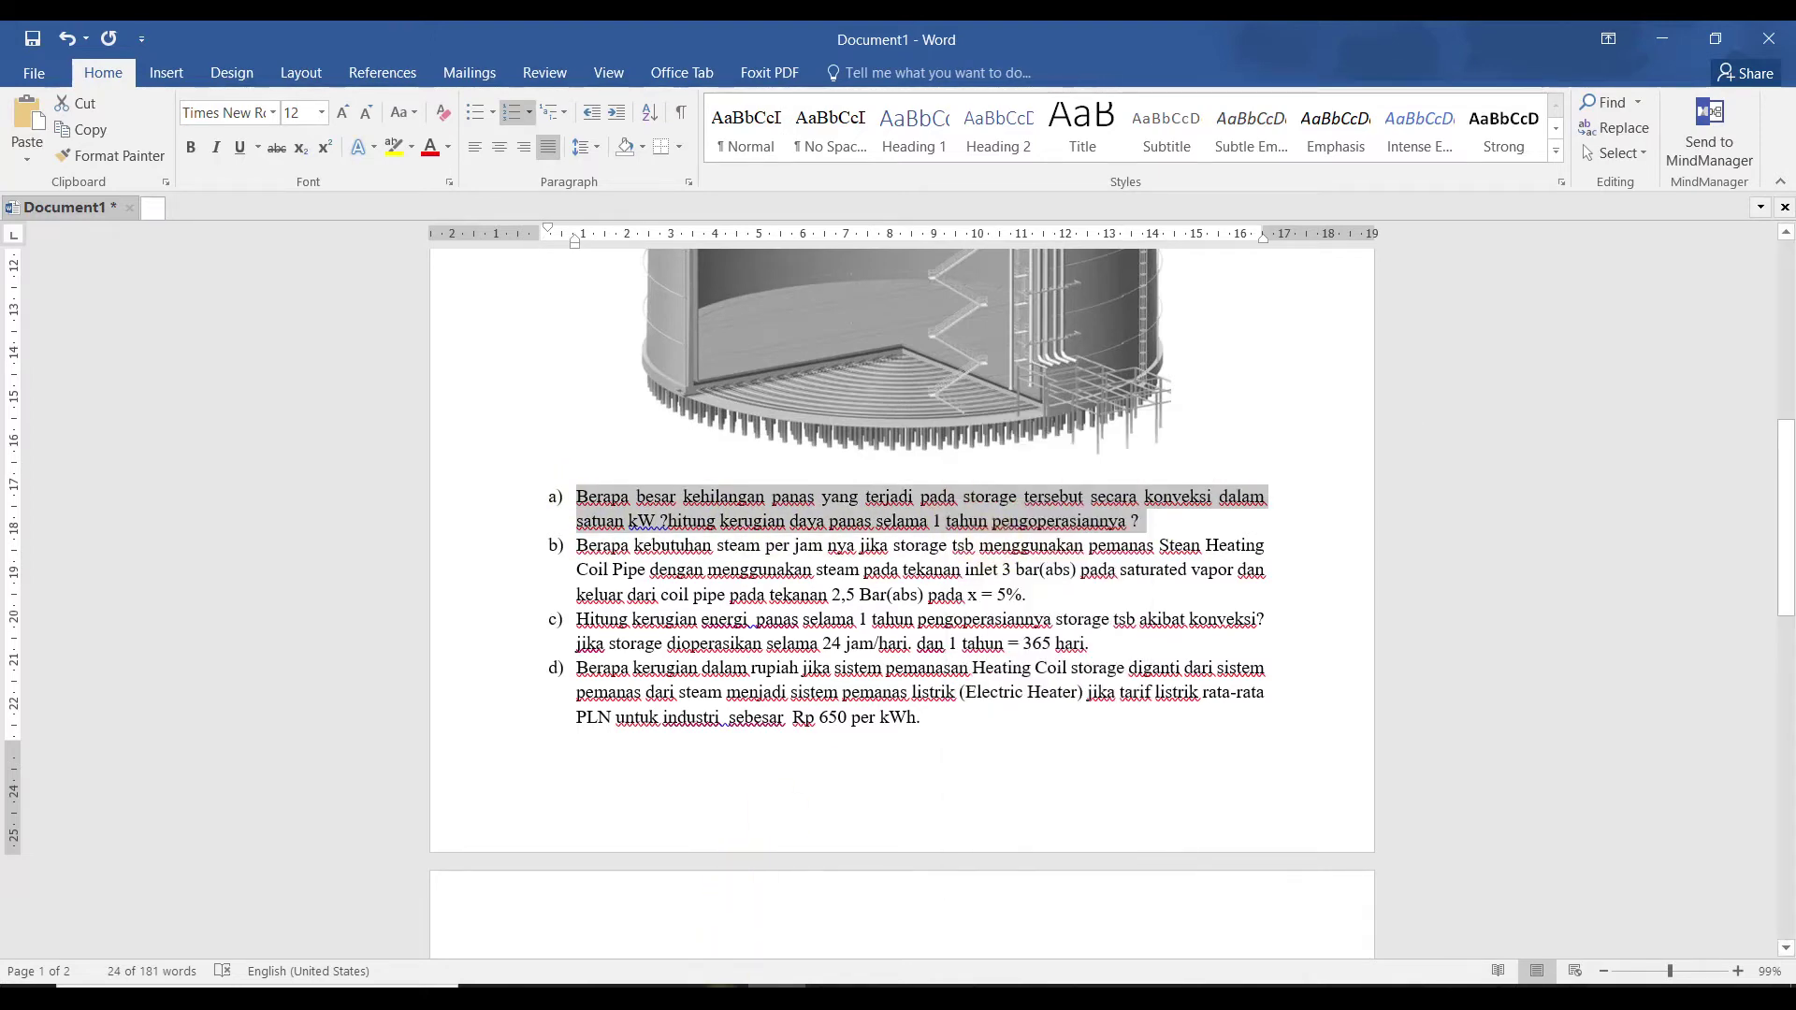
{"action": "left_click", "coordinate": [725, 944]}
{"action": "right_click", "coordinate": [549, 665]}
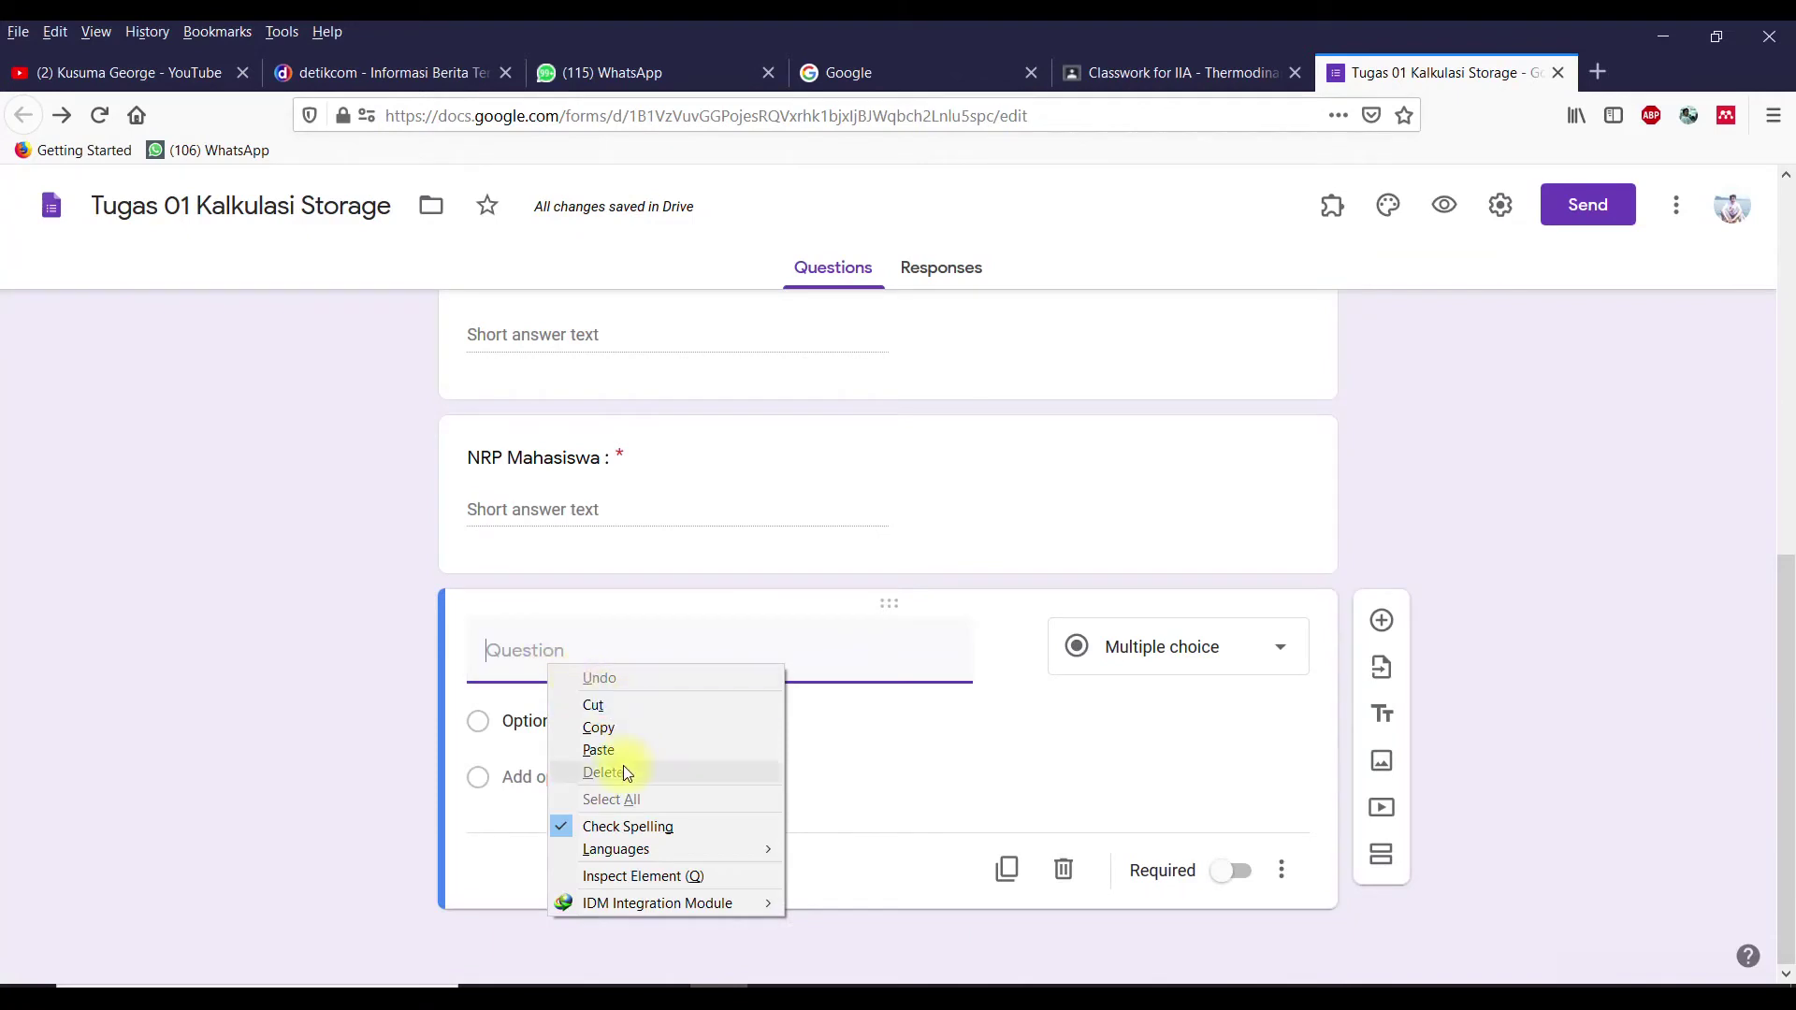
{"action": "left_click", "coordinate": [614, 748]}
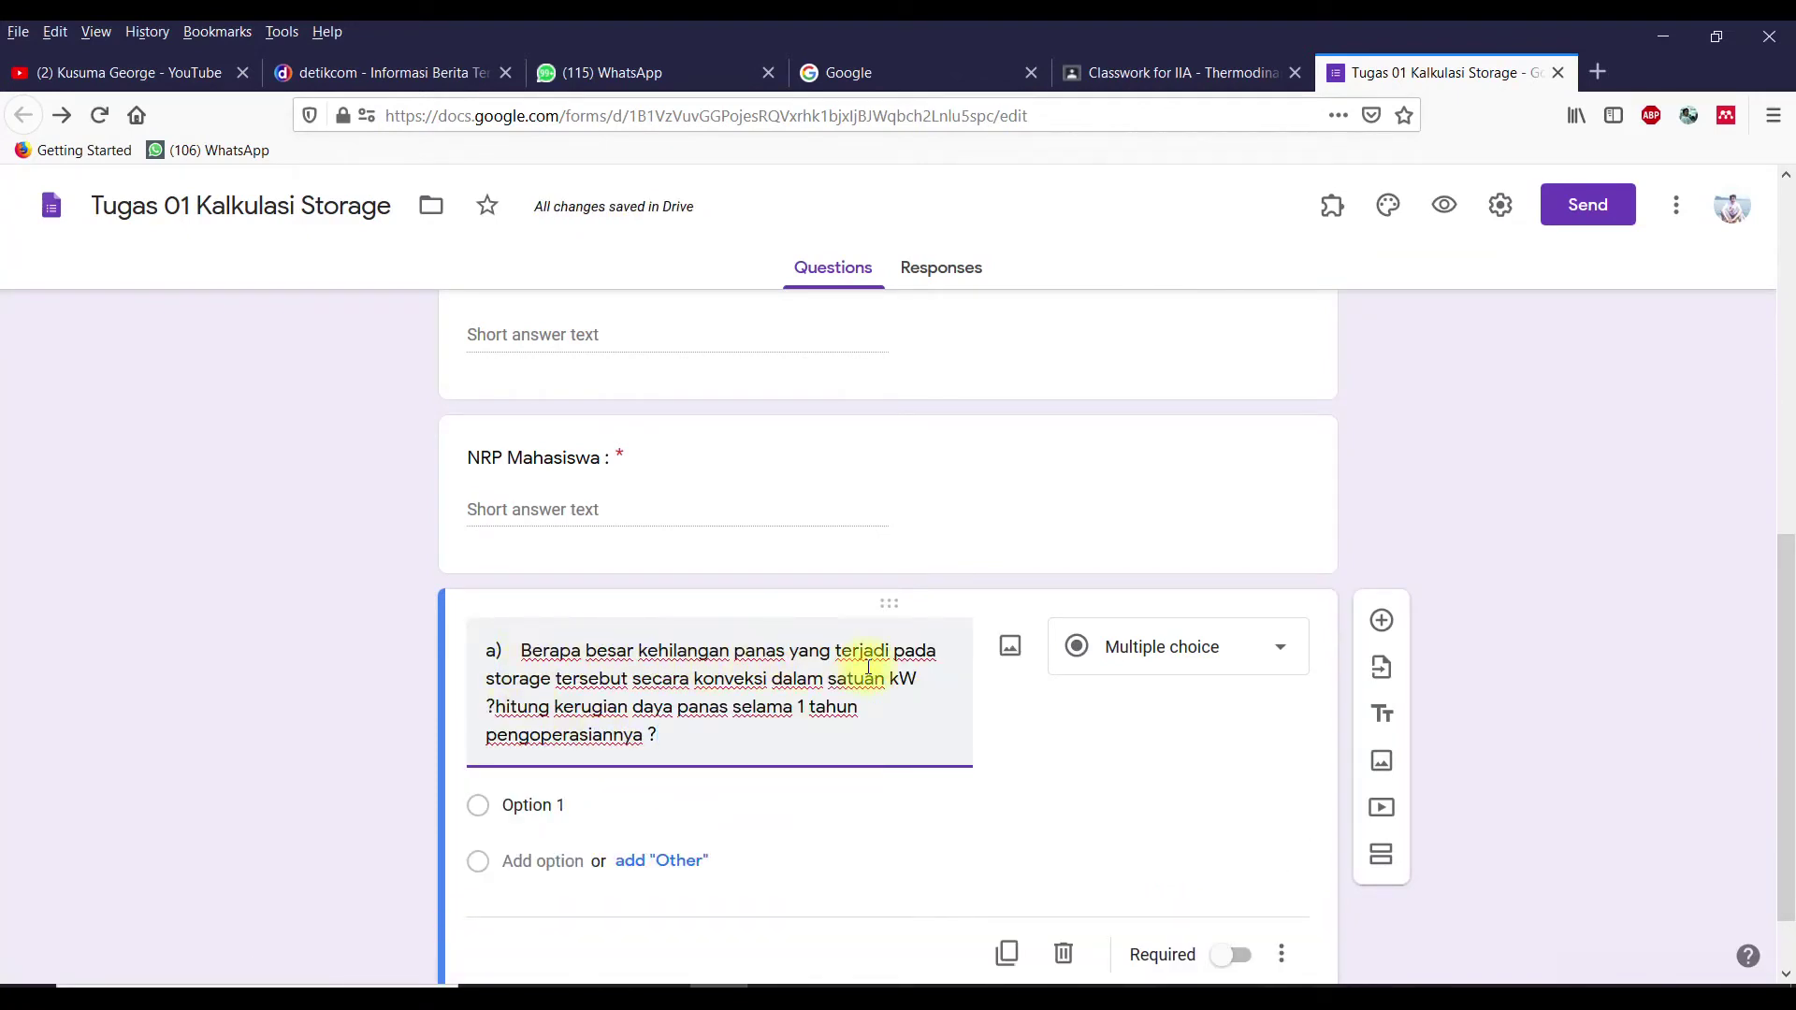
Step: Change question a) on convection heat loss to Short answer and make it required
{"action": "scroll", "coordinate": [854, 674], "scroll_direction": "down", "scroll_amount": 1}
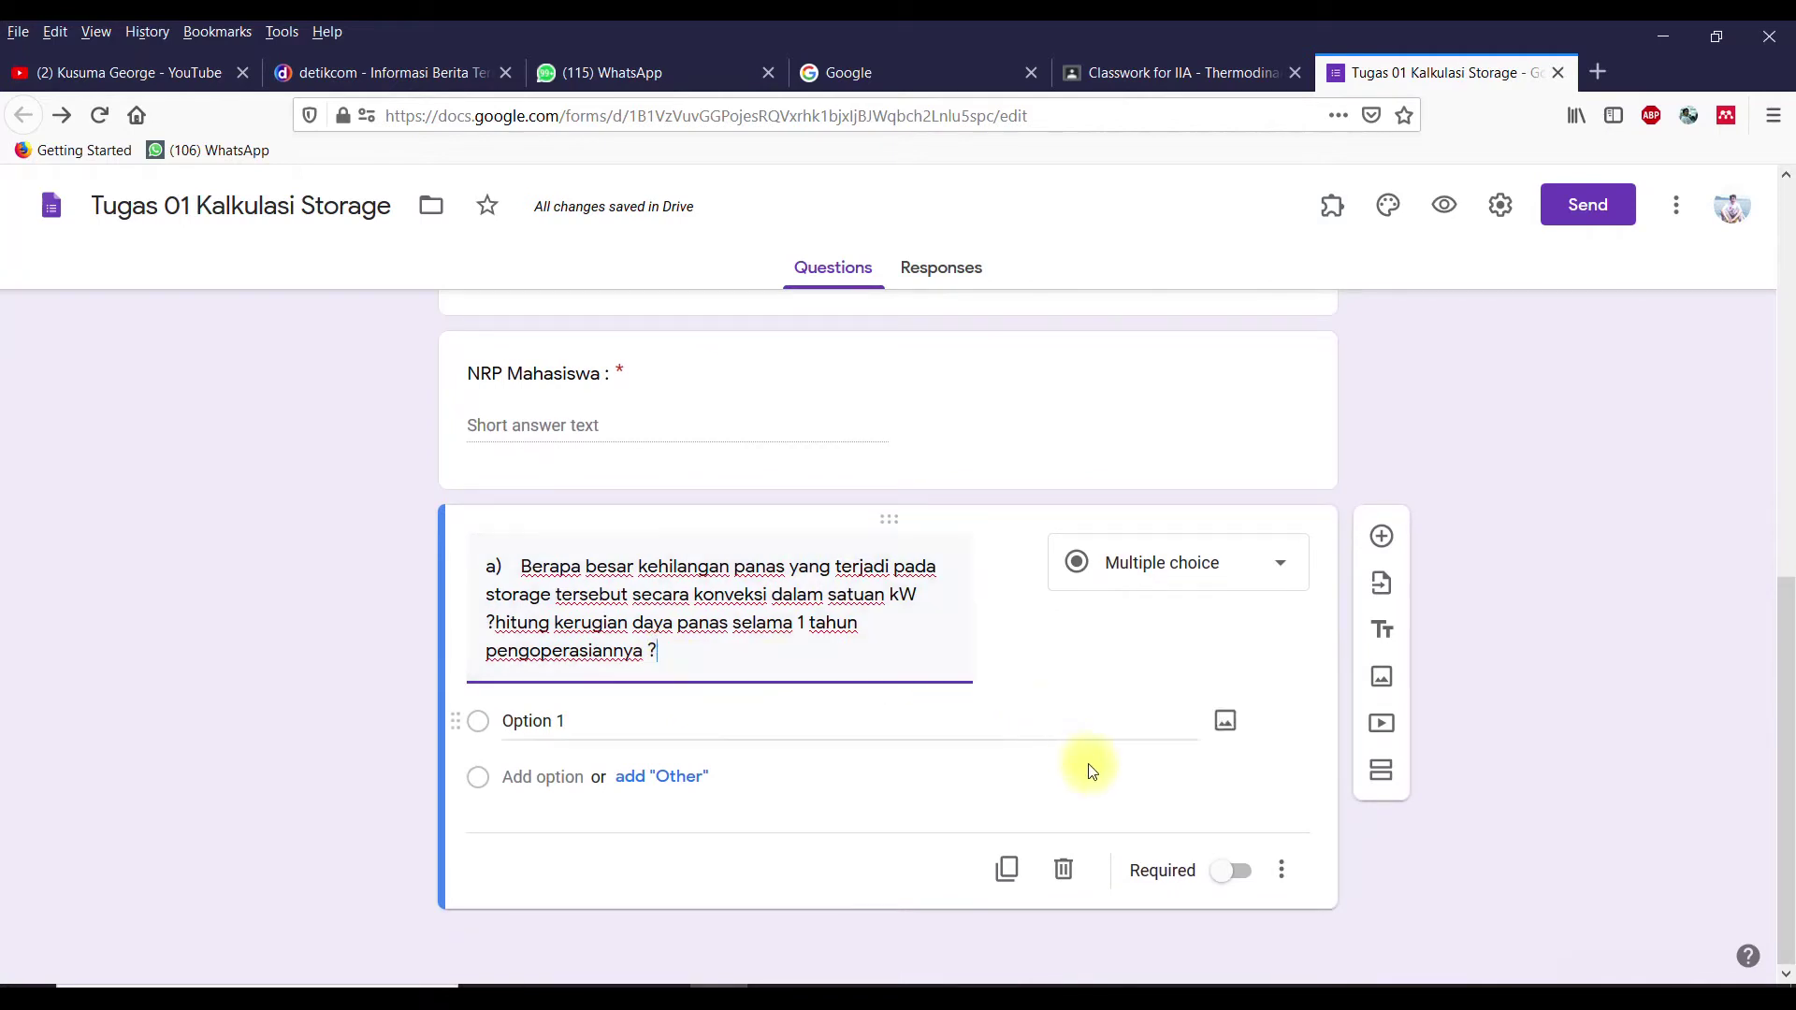
{"action": "left_click", "coordinate": [1194, 562]}
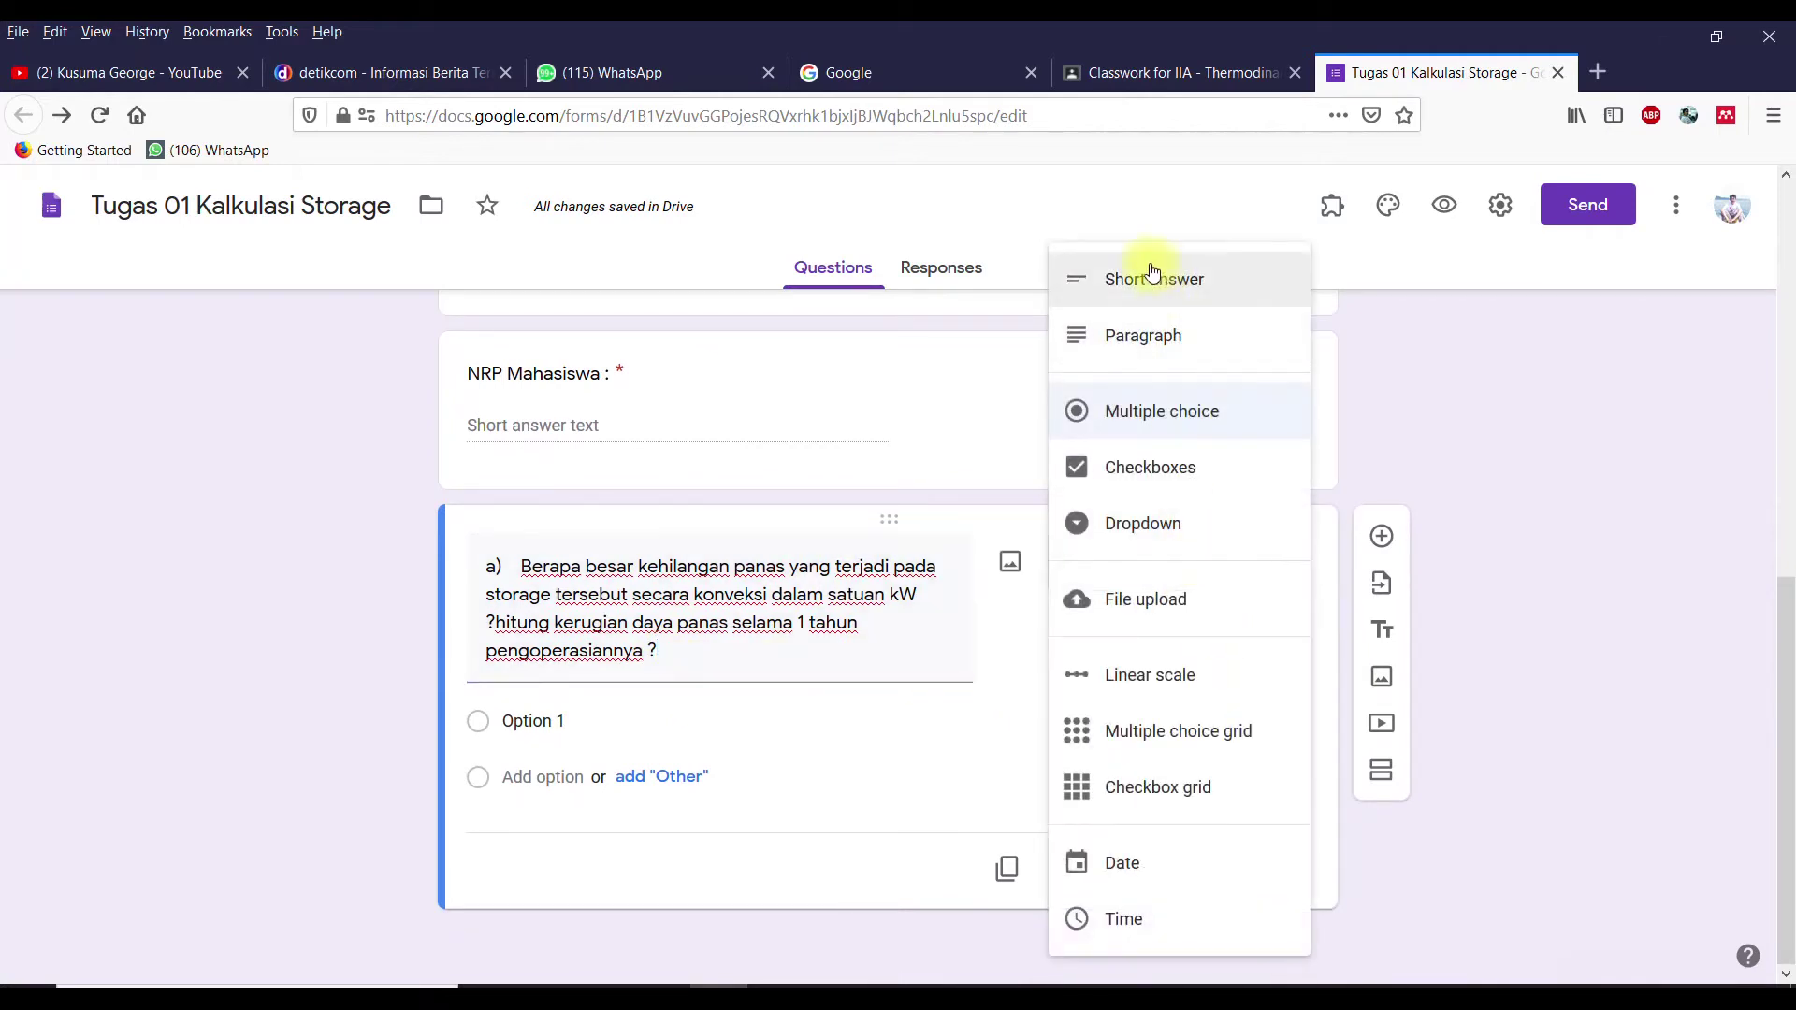
{"action": "left_click", "coordinate": [1151, 276]}
{"action": "left_click", "coordinate": [1243, 880]}
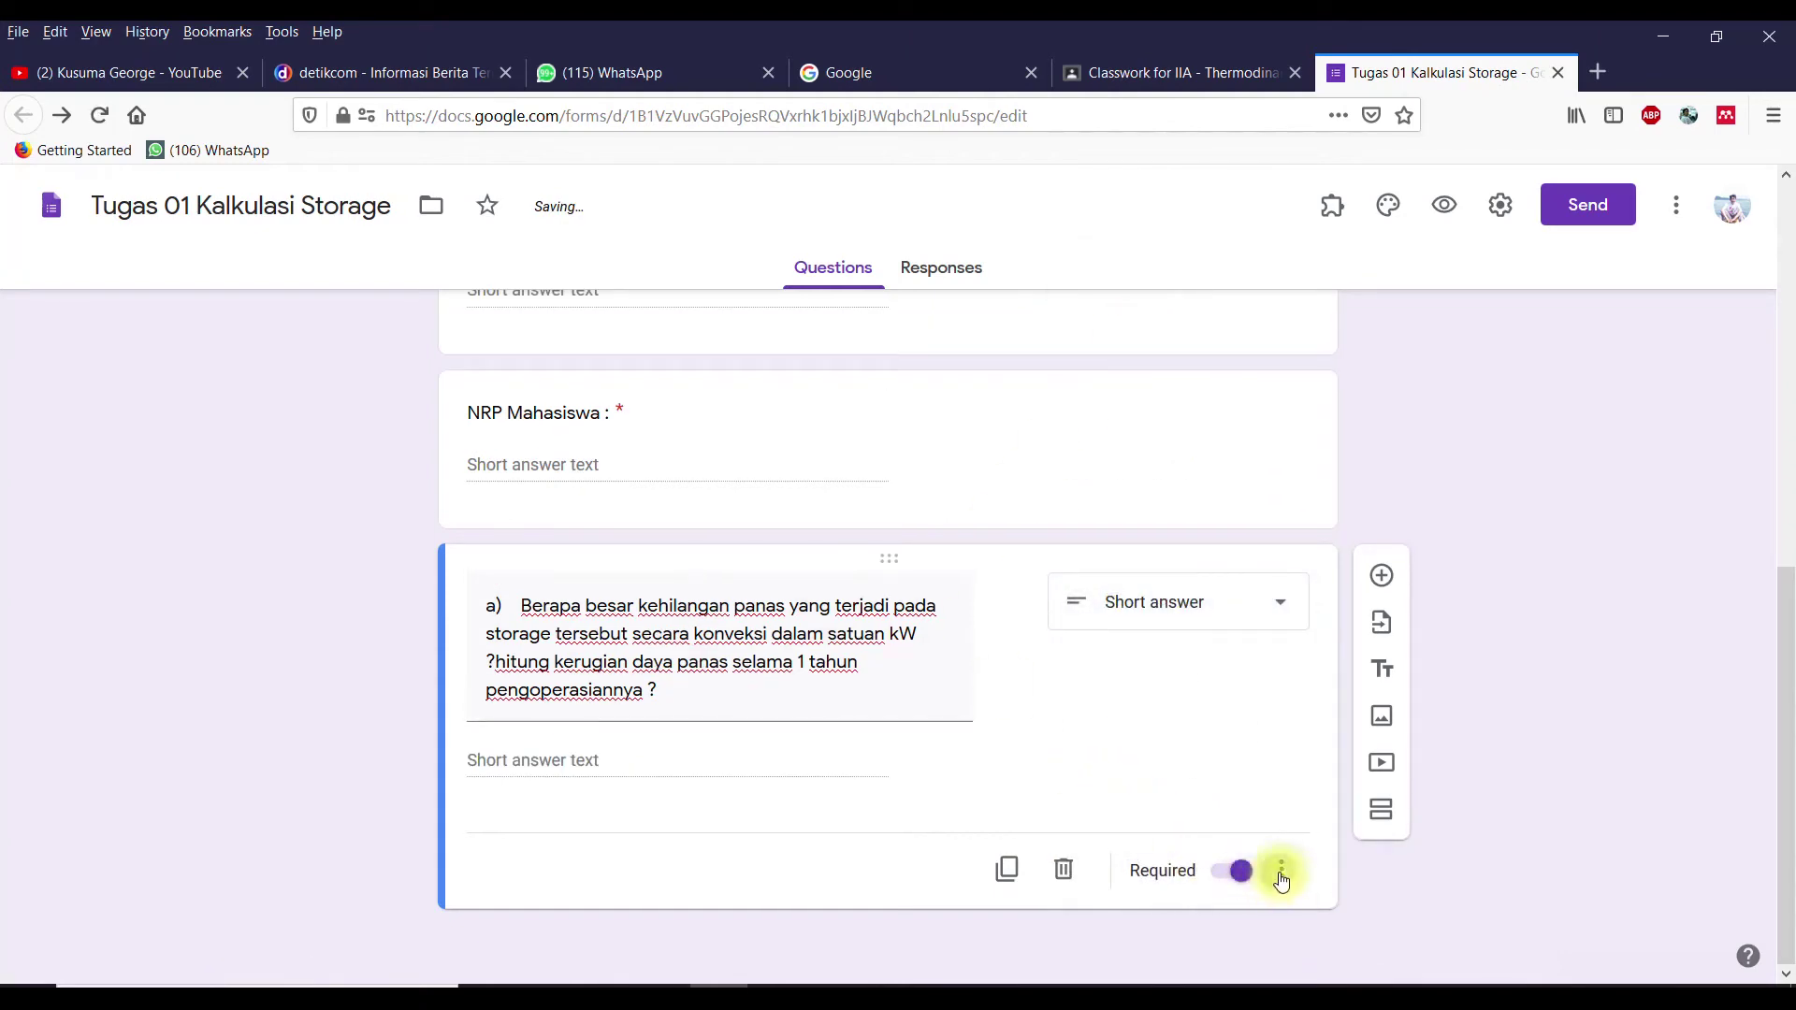
Step: Add response validation to question a) with the type Number and the condition Is number
{"action": "left_click", "coordinate": [1282, 879]}
{"action": "left_click", "coordinate": [1305, 931]}
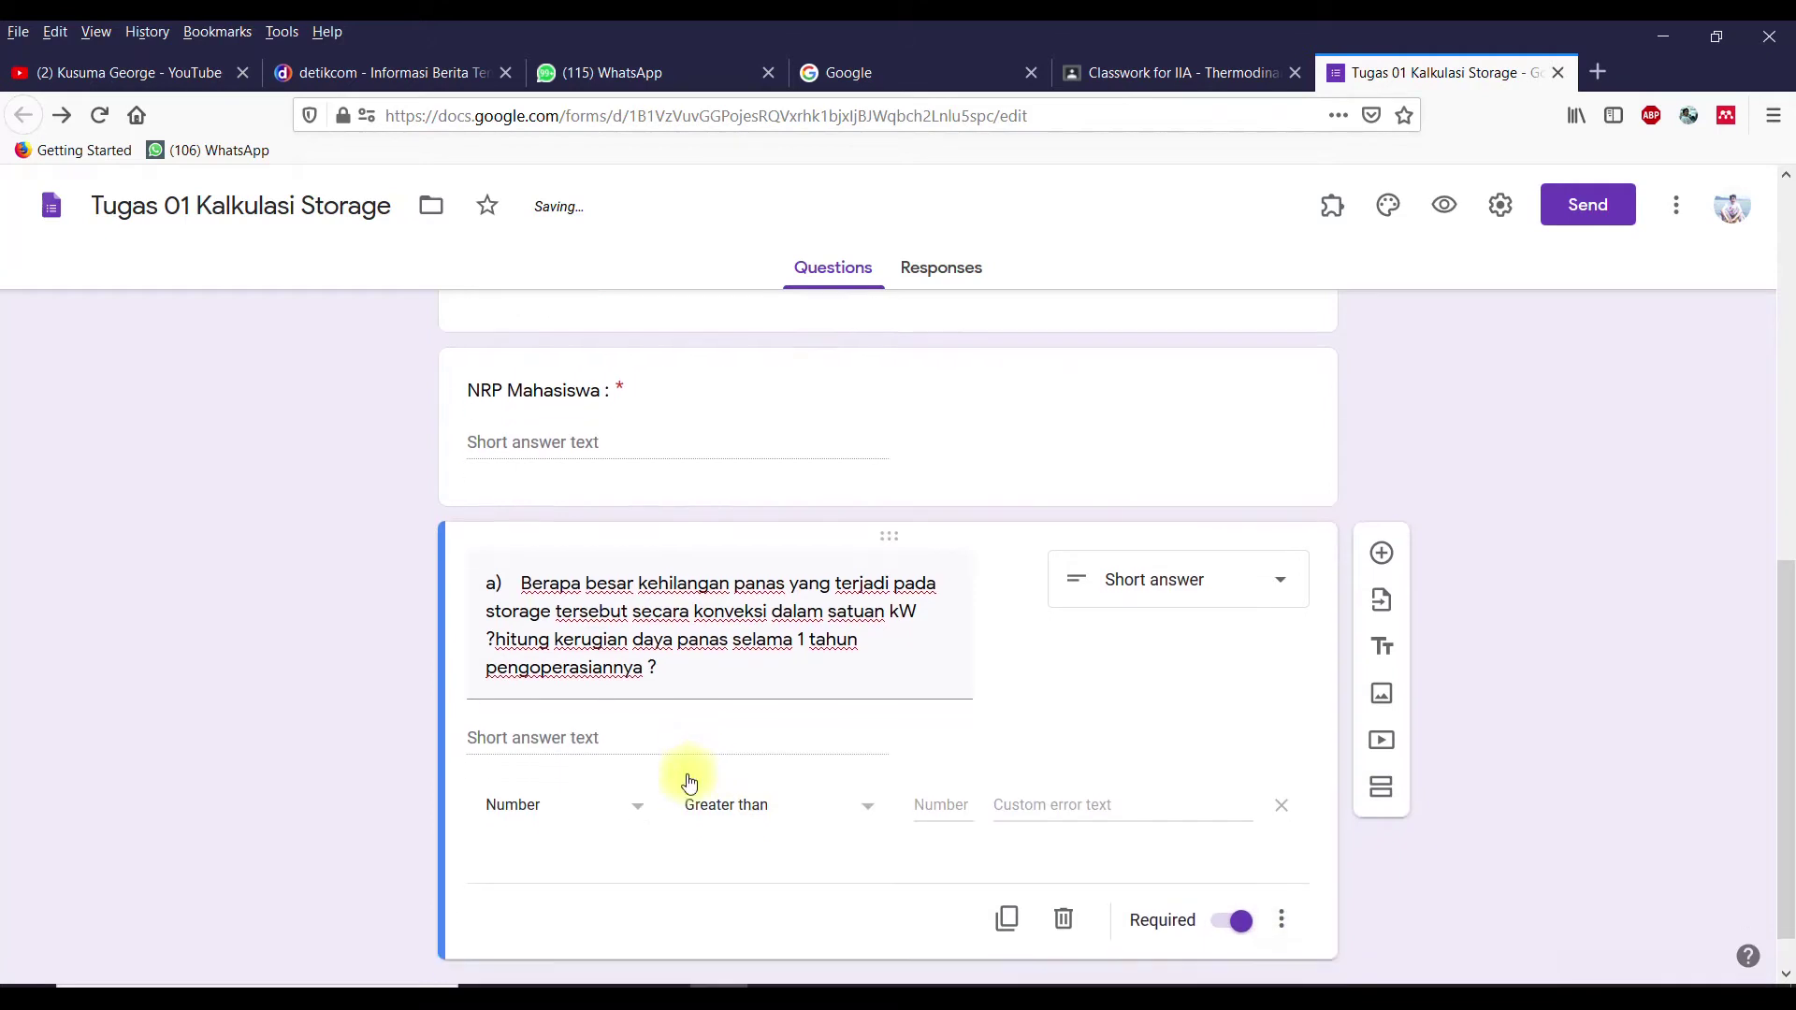
{"action": "left_click", "coordinate": [602, 754]}
{"action": "left_click", "coordinate": [546, 792]}
{"action": "left_click", "coordinate": [746, 766]}
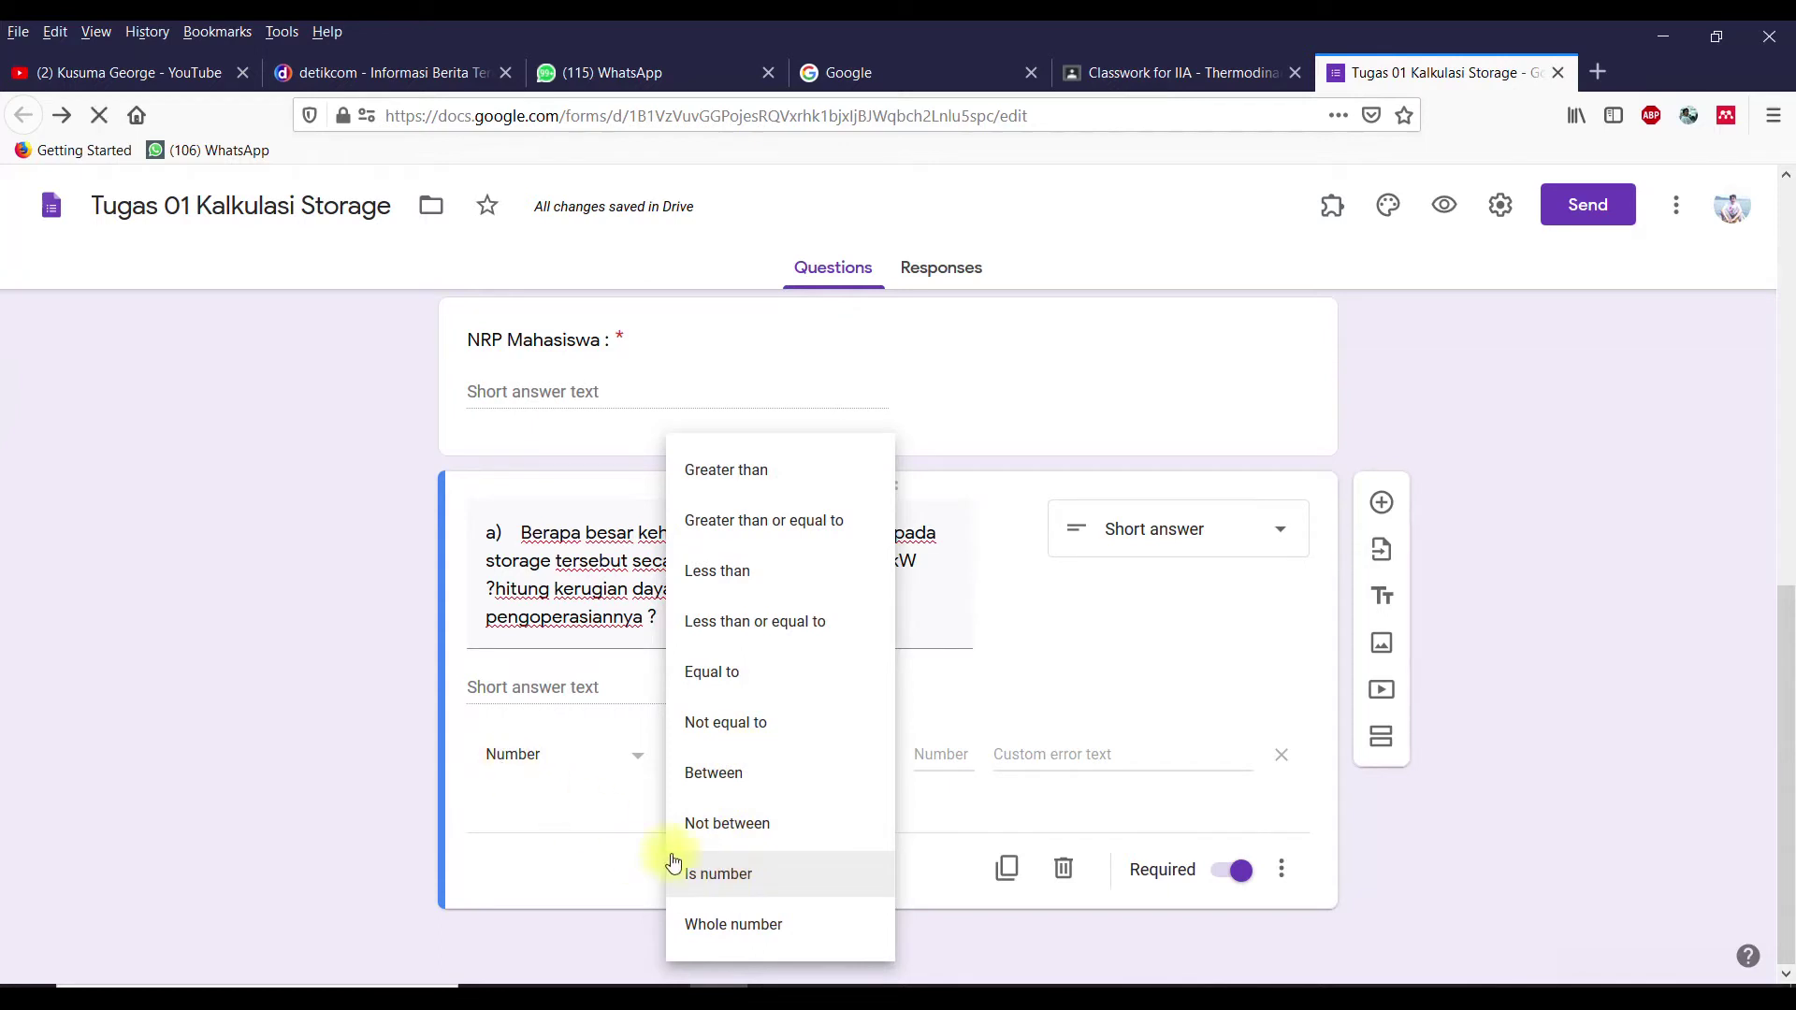
{"action": "left_click", "coordinate": [701, 873]}
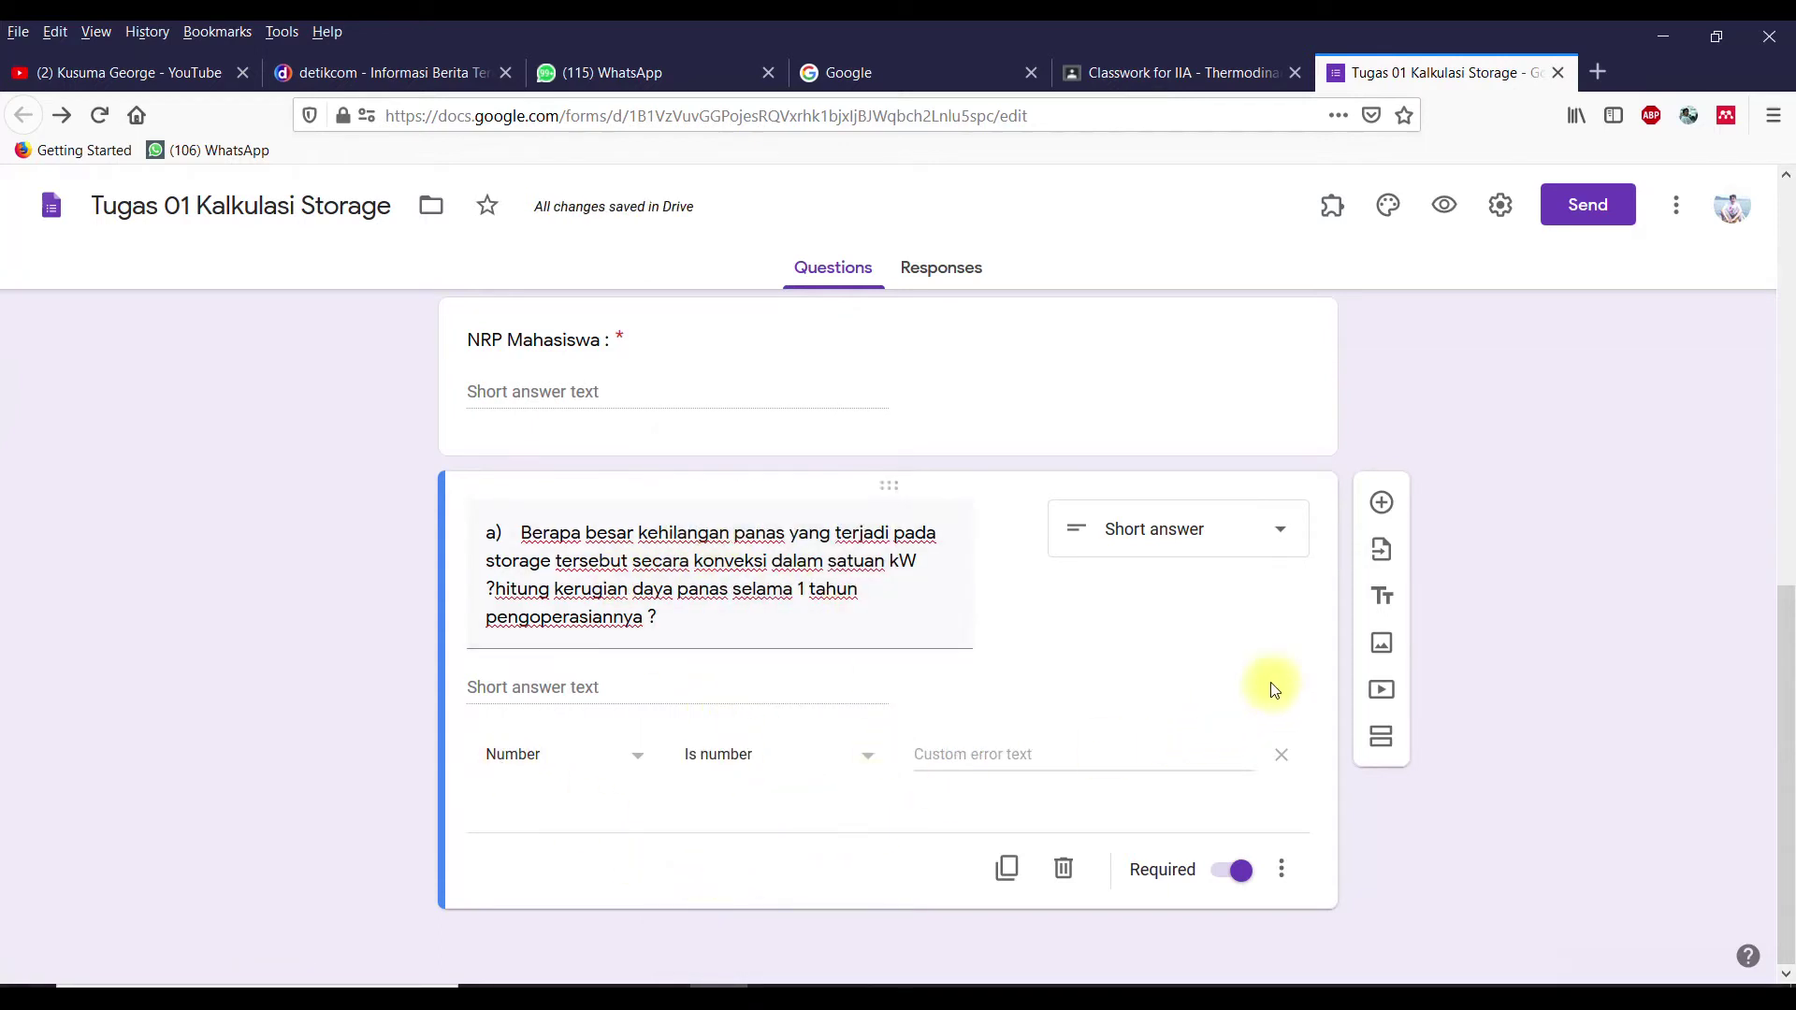
Step: Add another question and title it with item b) on hourly steam demand, copied from the Word document
{"action": "left_click", "coordinate": [1382, 505]}
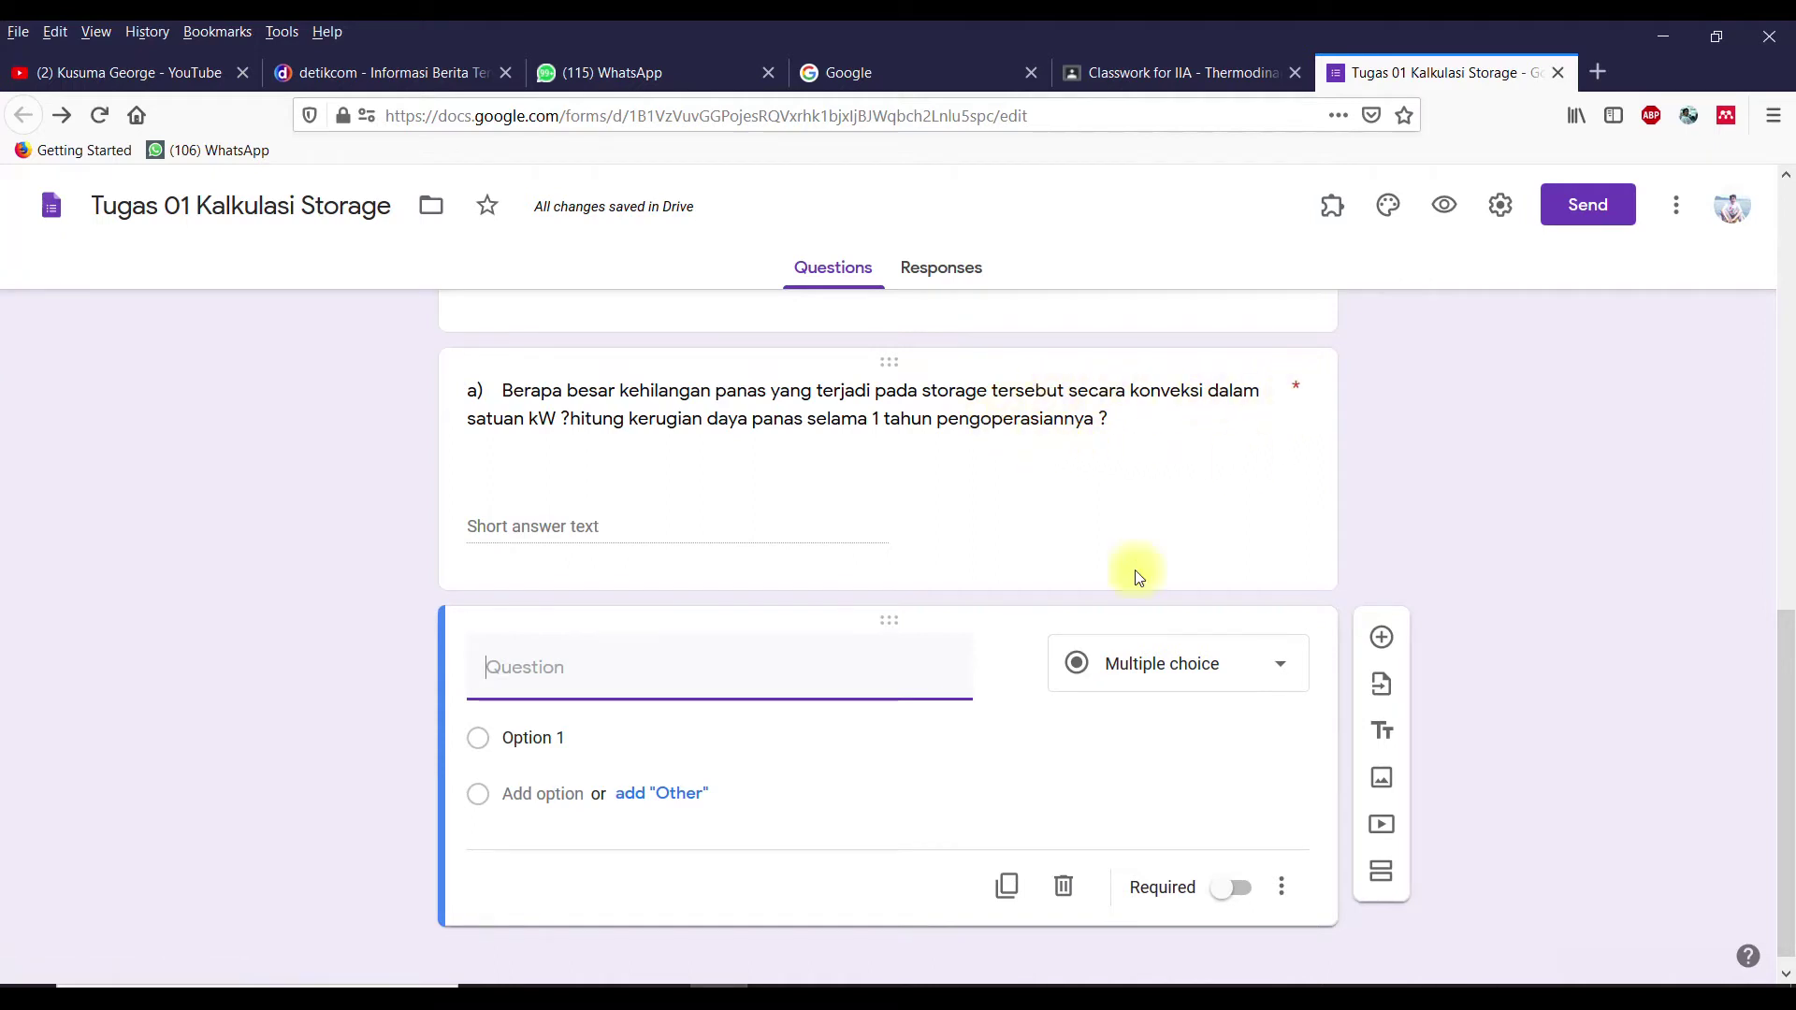
{"action": "left_click", "coordinate": [775, 984]}
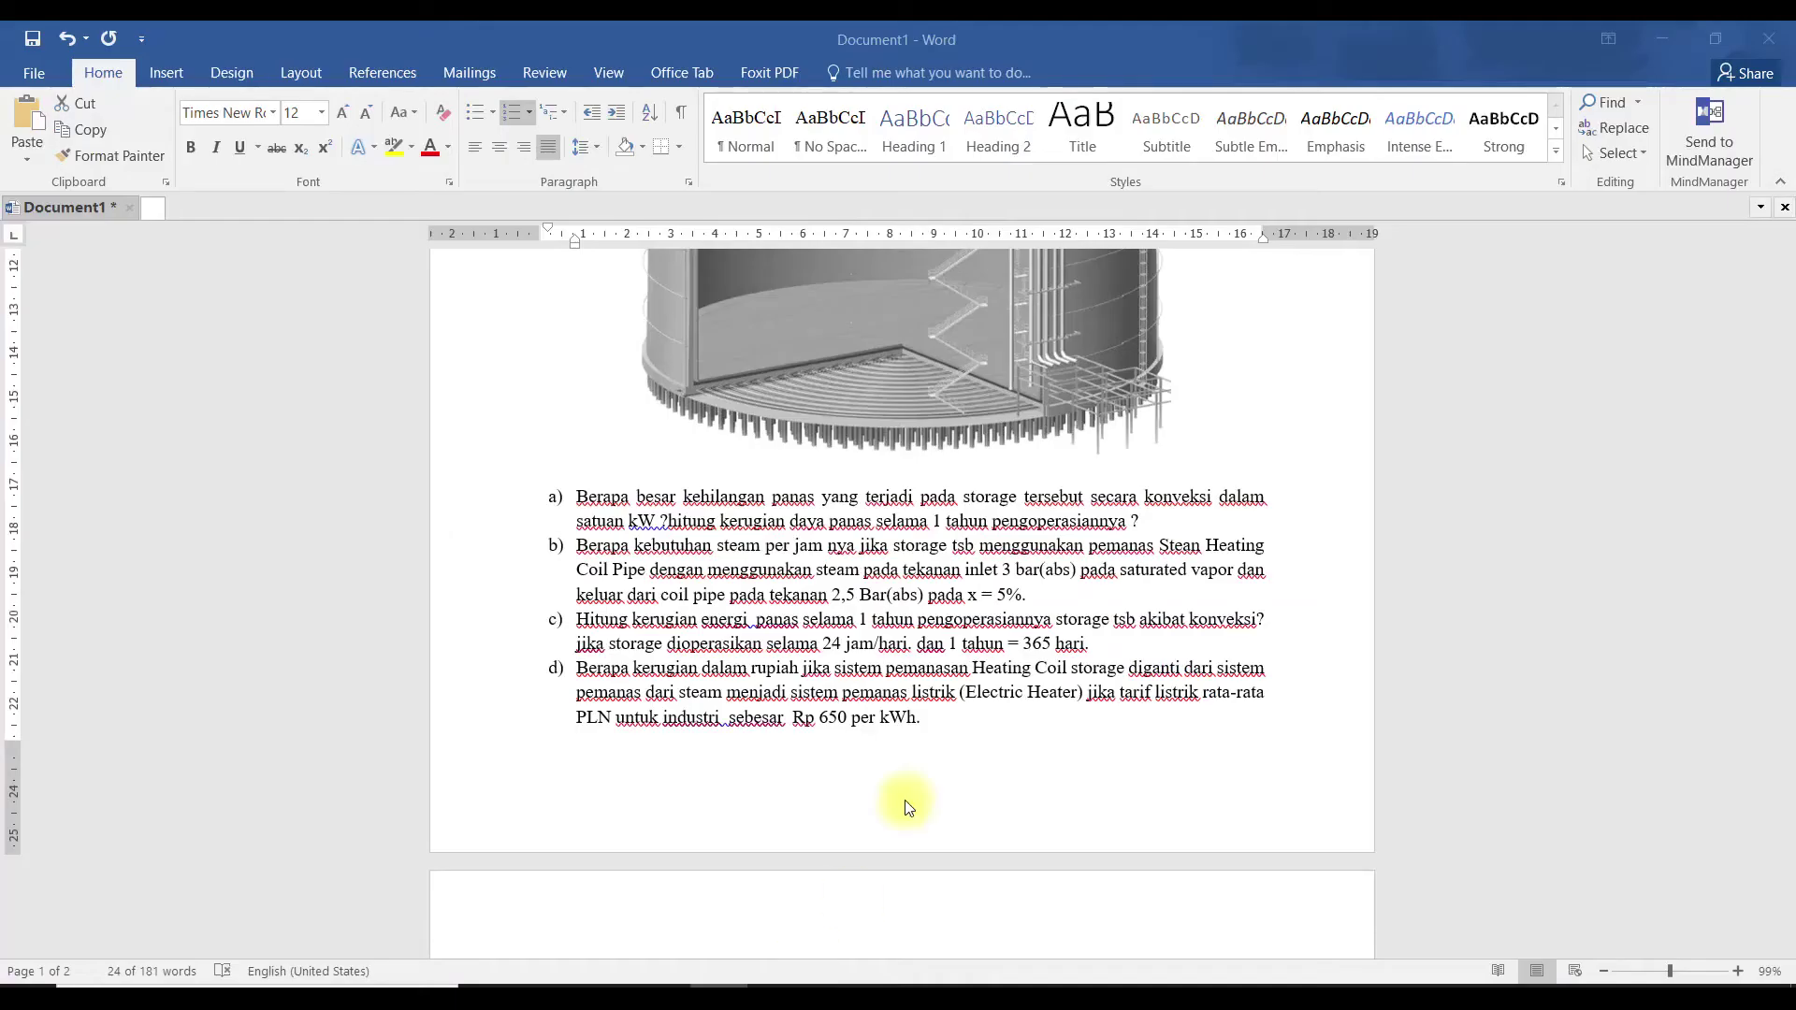
{"action": "left_click_drag", "start_coordinate": [579, 493], "coordinate": [994, 553]}
{"action": "left_click_drag", "start_coordinate": [1046, 545], "coordinate": [1039, 545]}
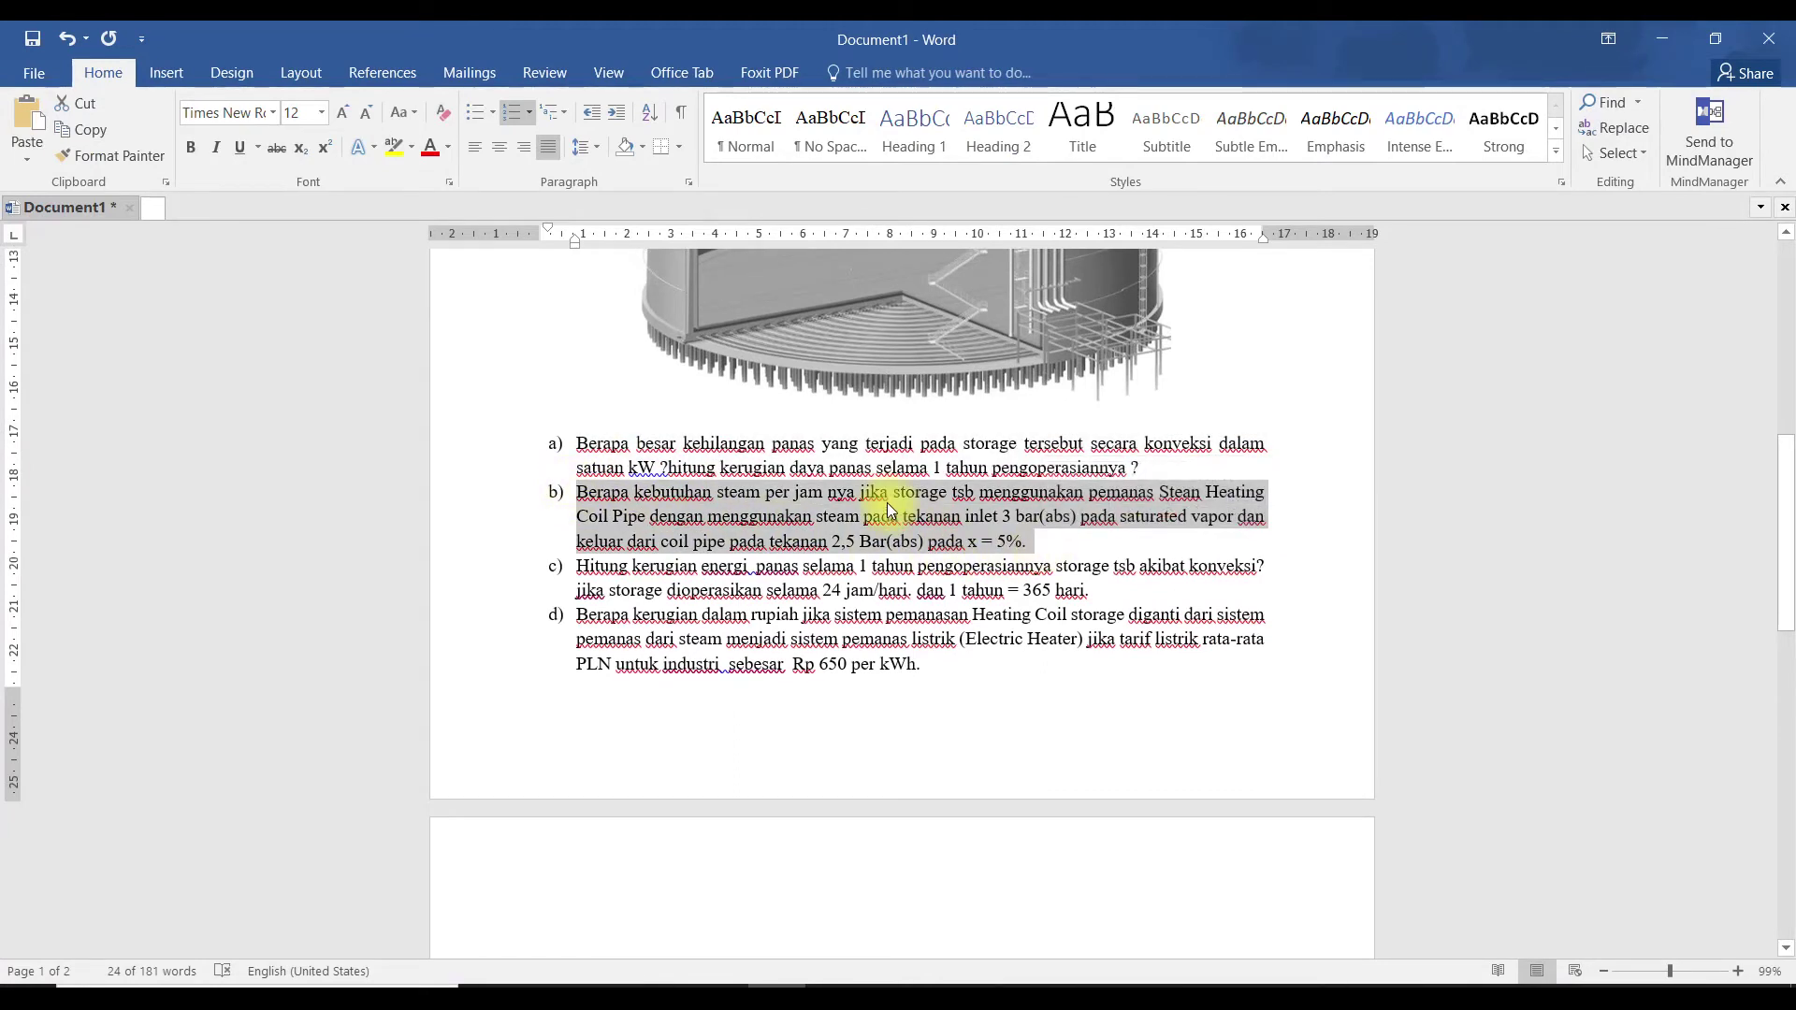
{"action": "right_click", "coordinate": [887, 503]}
{"action": "left_click", "coordinate": [935, 553]}
{"action": "left_click", "coordinate": [722, 945]}
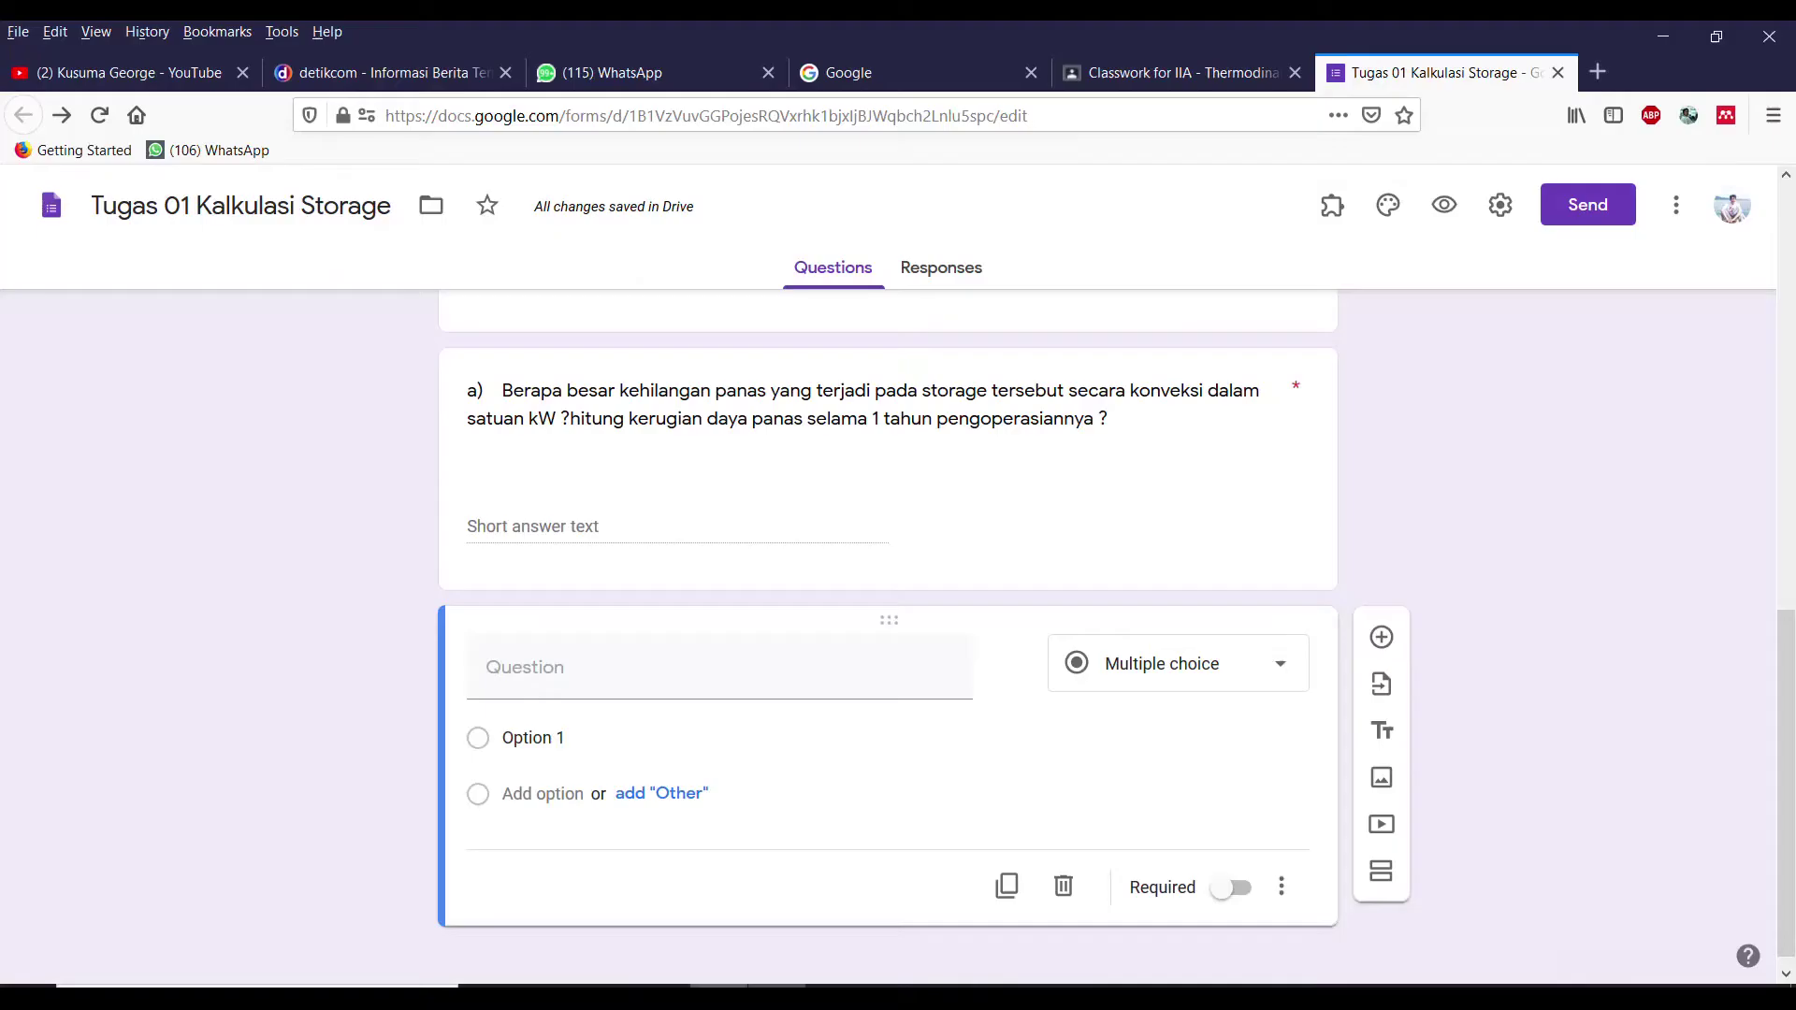
{"action": "right_click", "coordinate": [580, 666]}
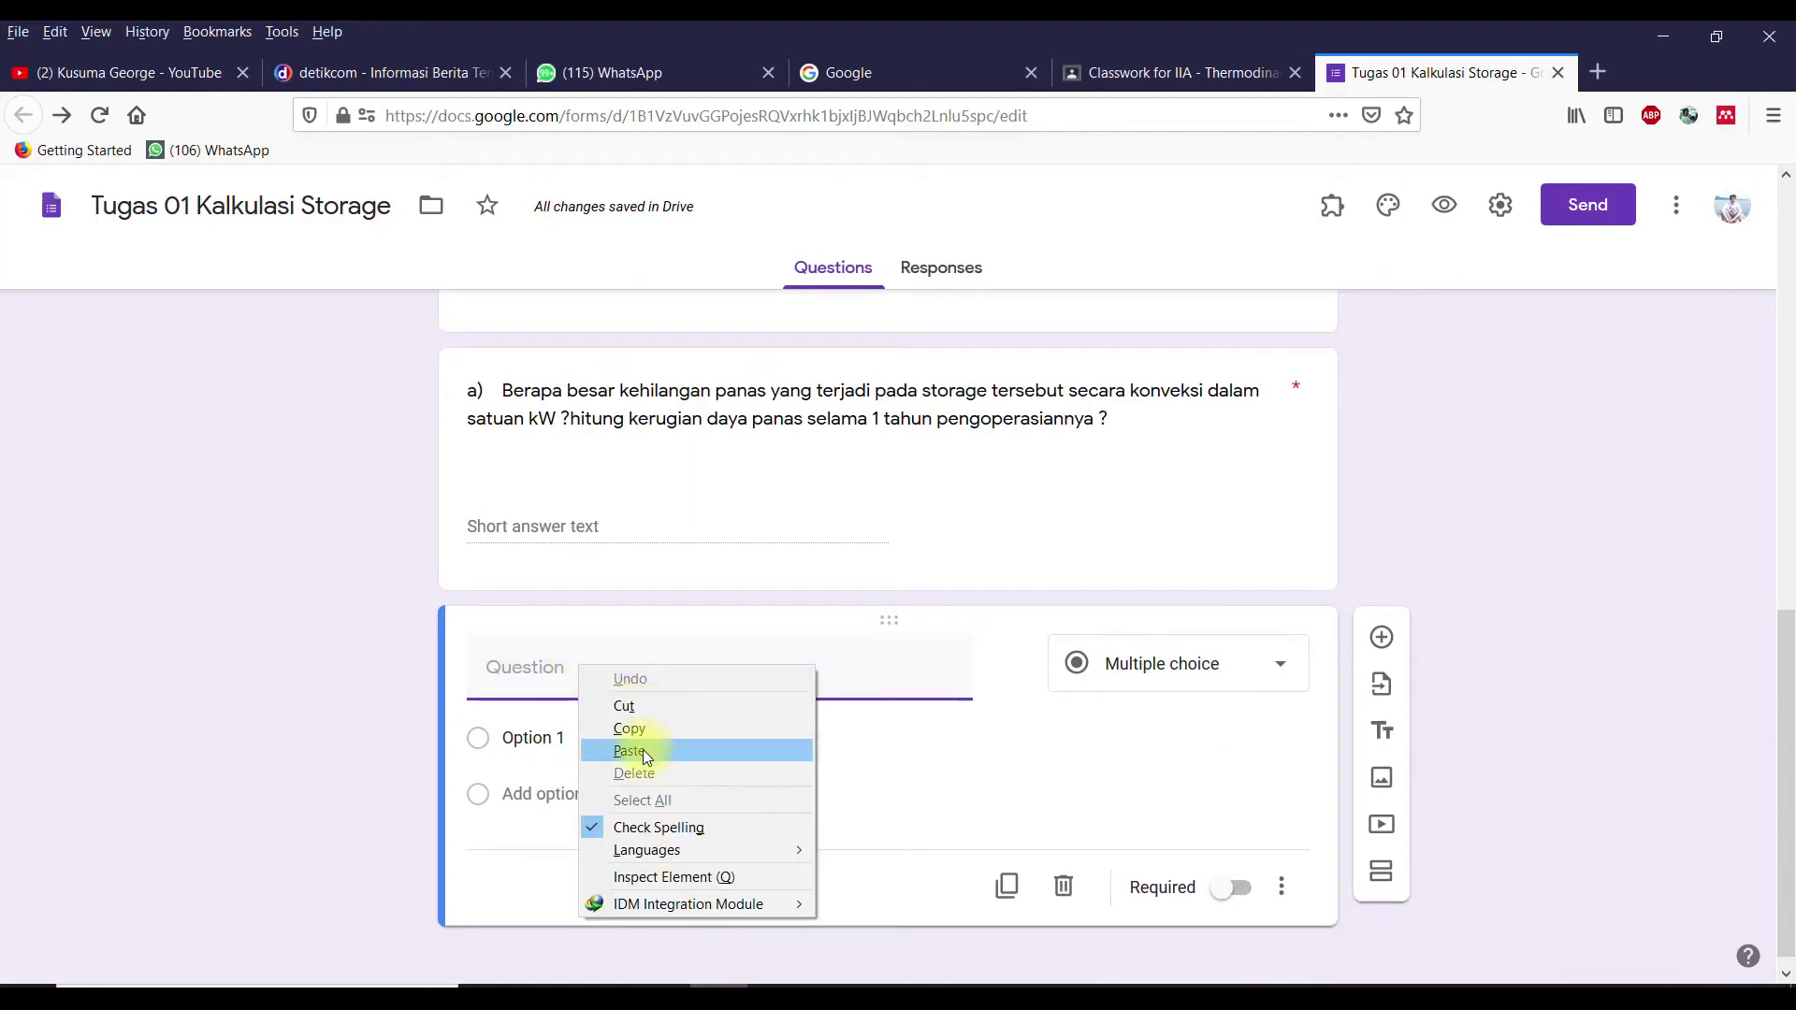
{"action": "left_click", "coordinate": [643, 749]}
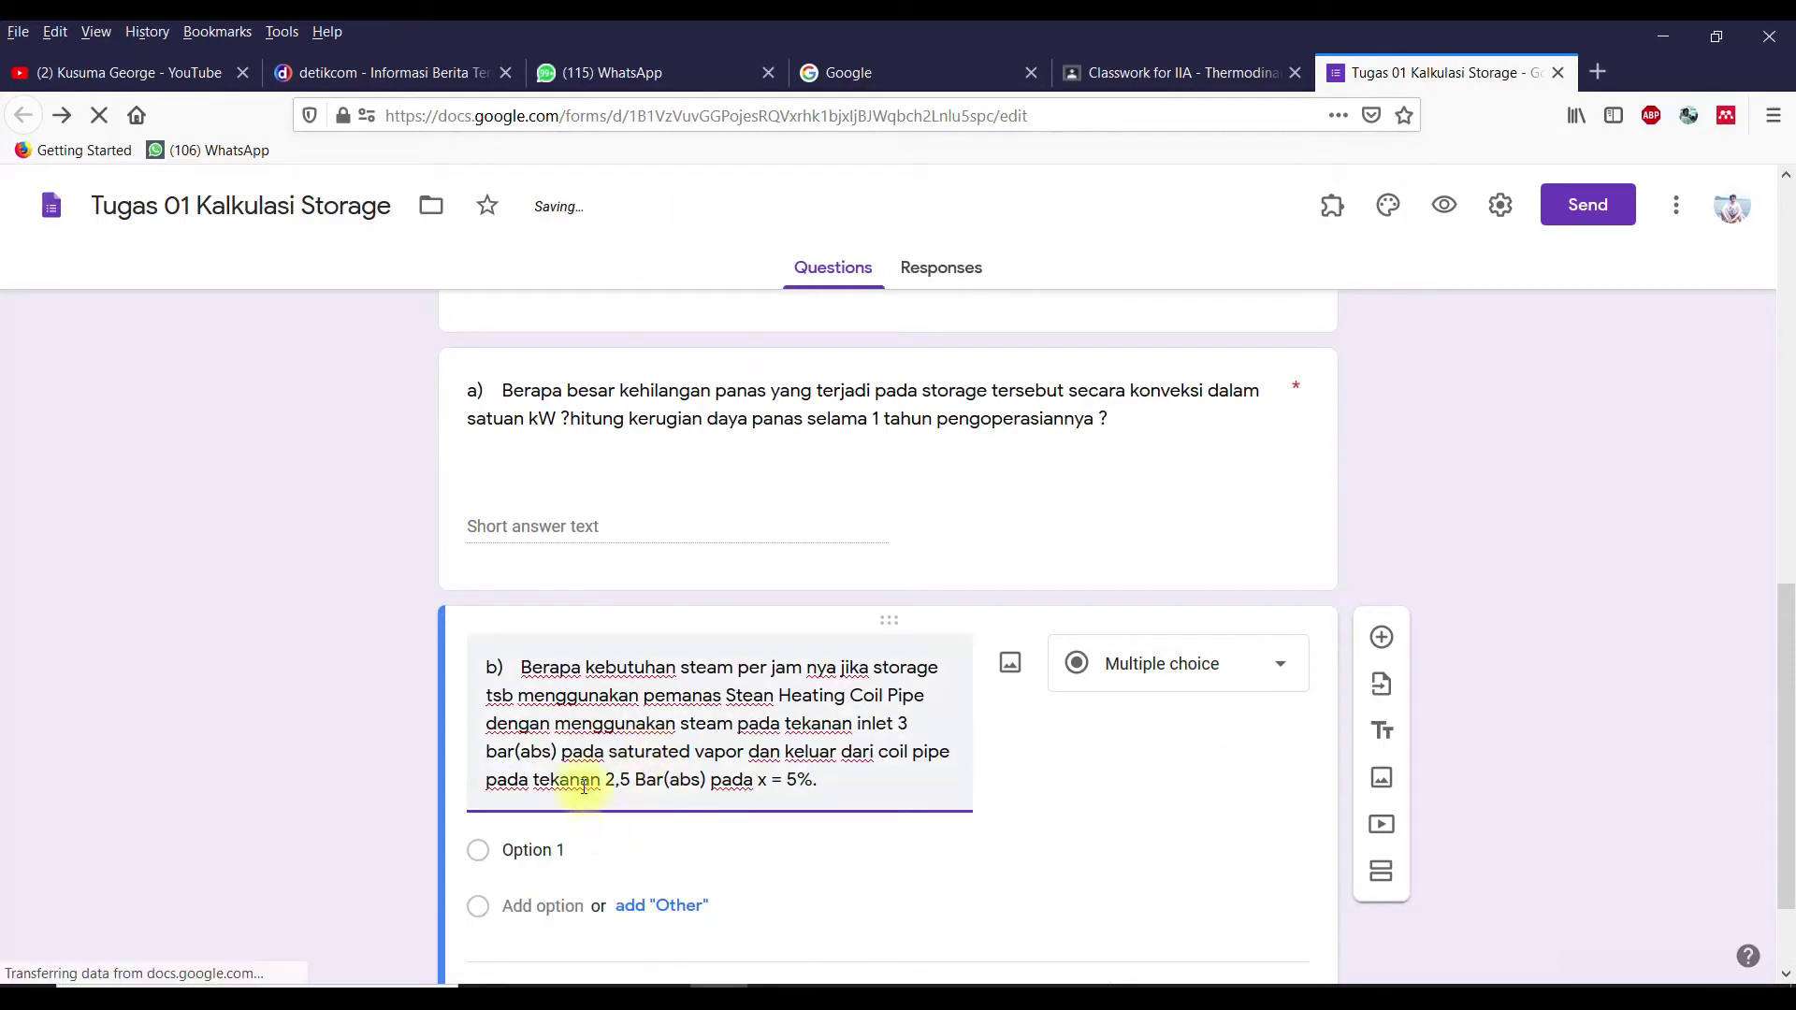
Step: Change question b) on hourly steam demand to Short answer and make it required
{"action": "left_click", "coordinate": [1186, 683]}
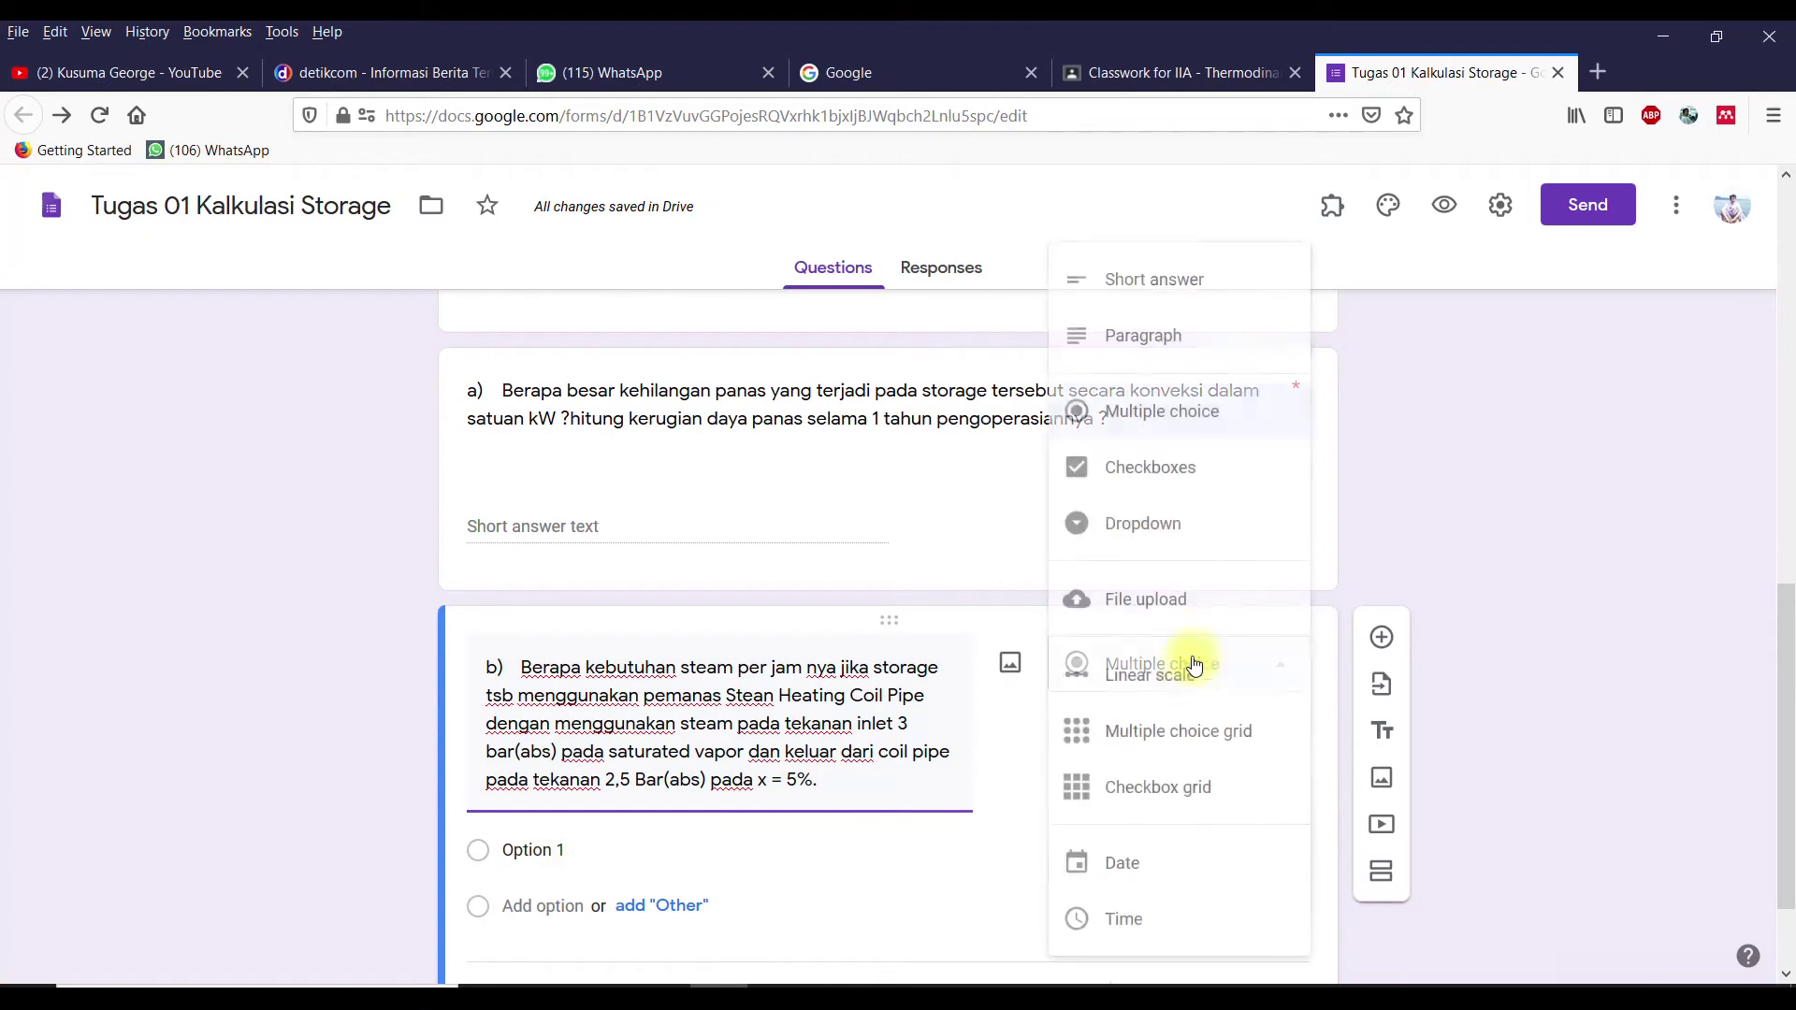
{"action": "left_click", "coordinate": [1143, 274]}
{"action": "scroll", "coordinate": [842, 655], "scroll_direction": "down", "scroll_amount": 2}
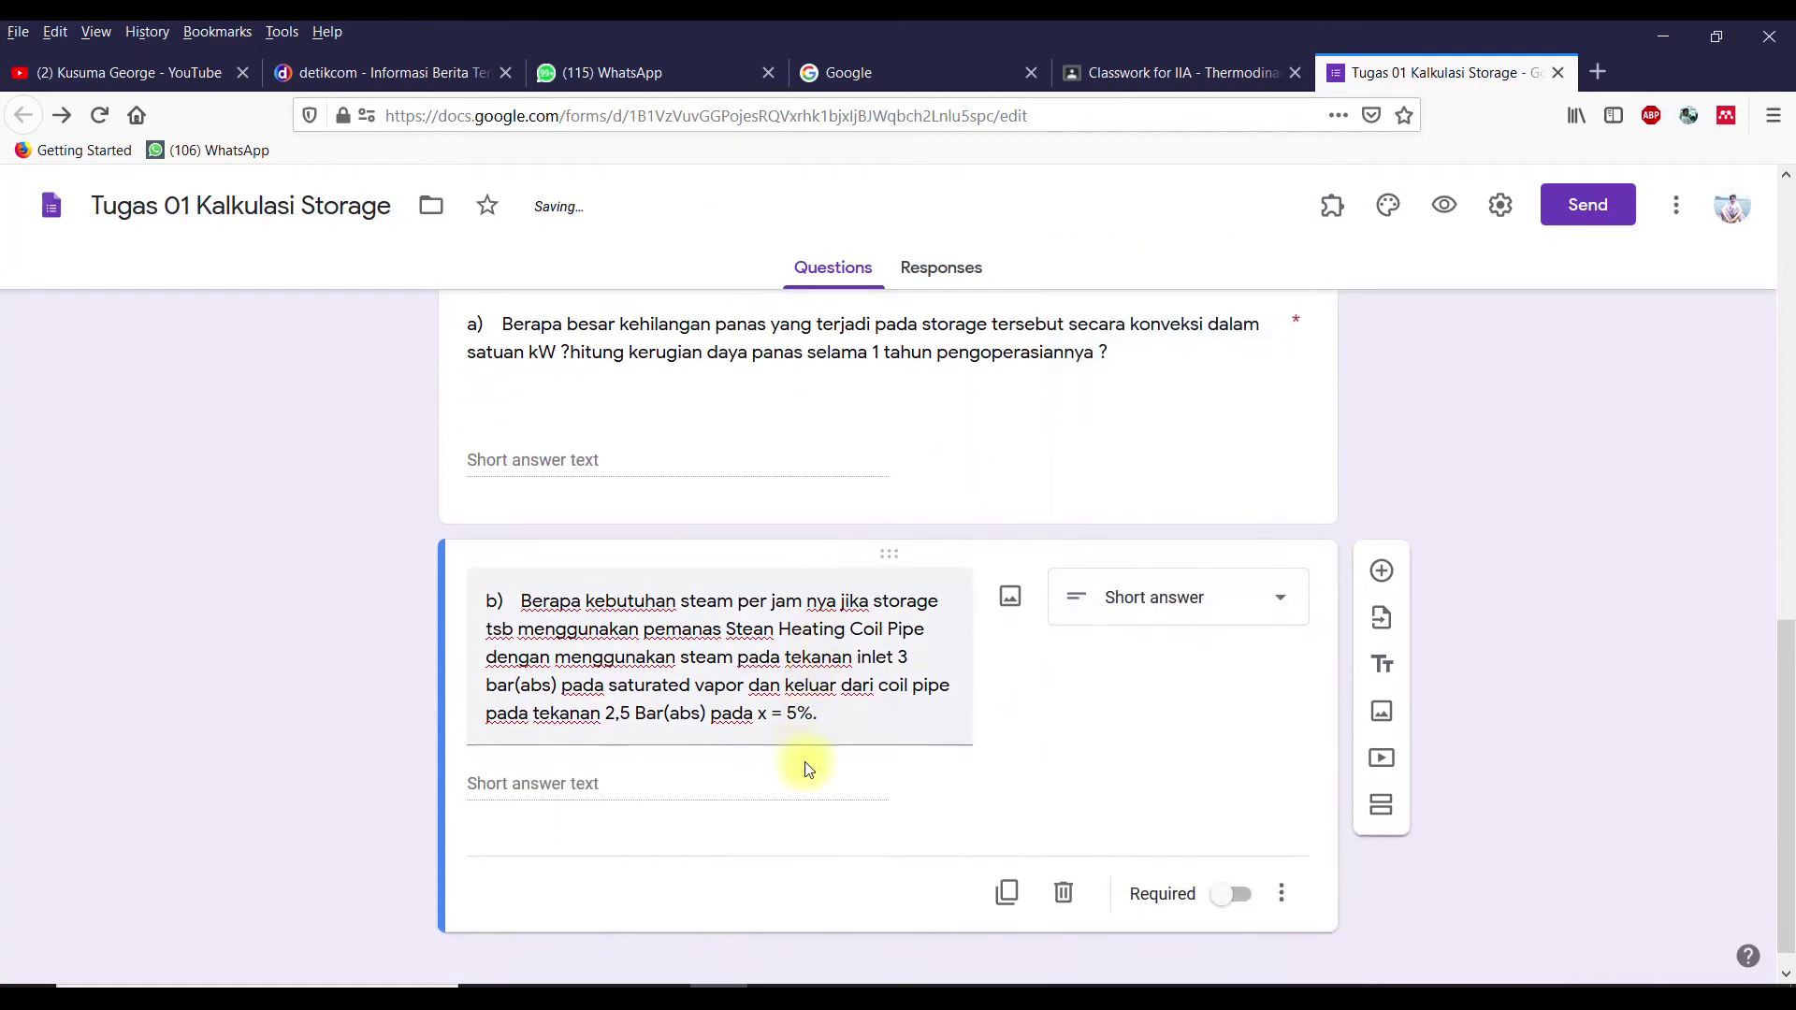
{"action": "left_click", "coordinate": [1237, 875]}
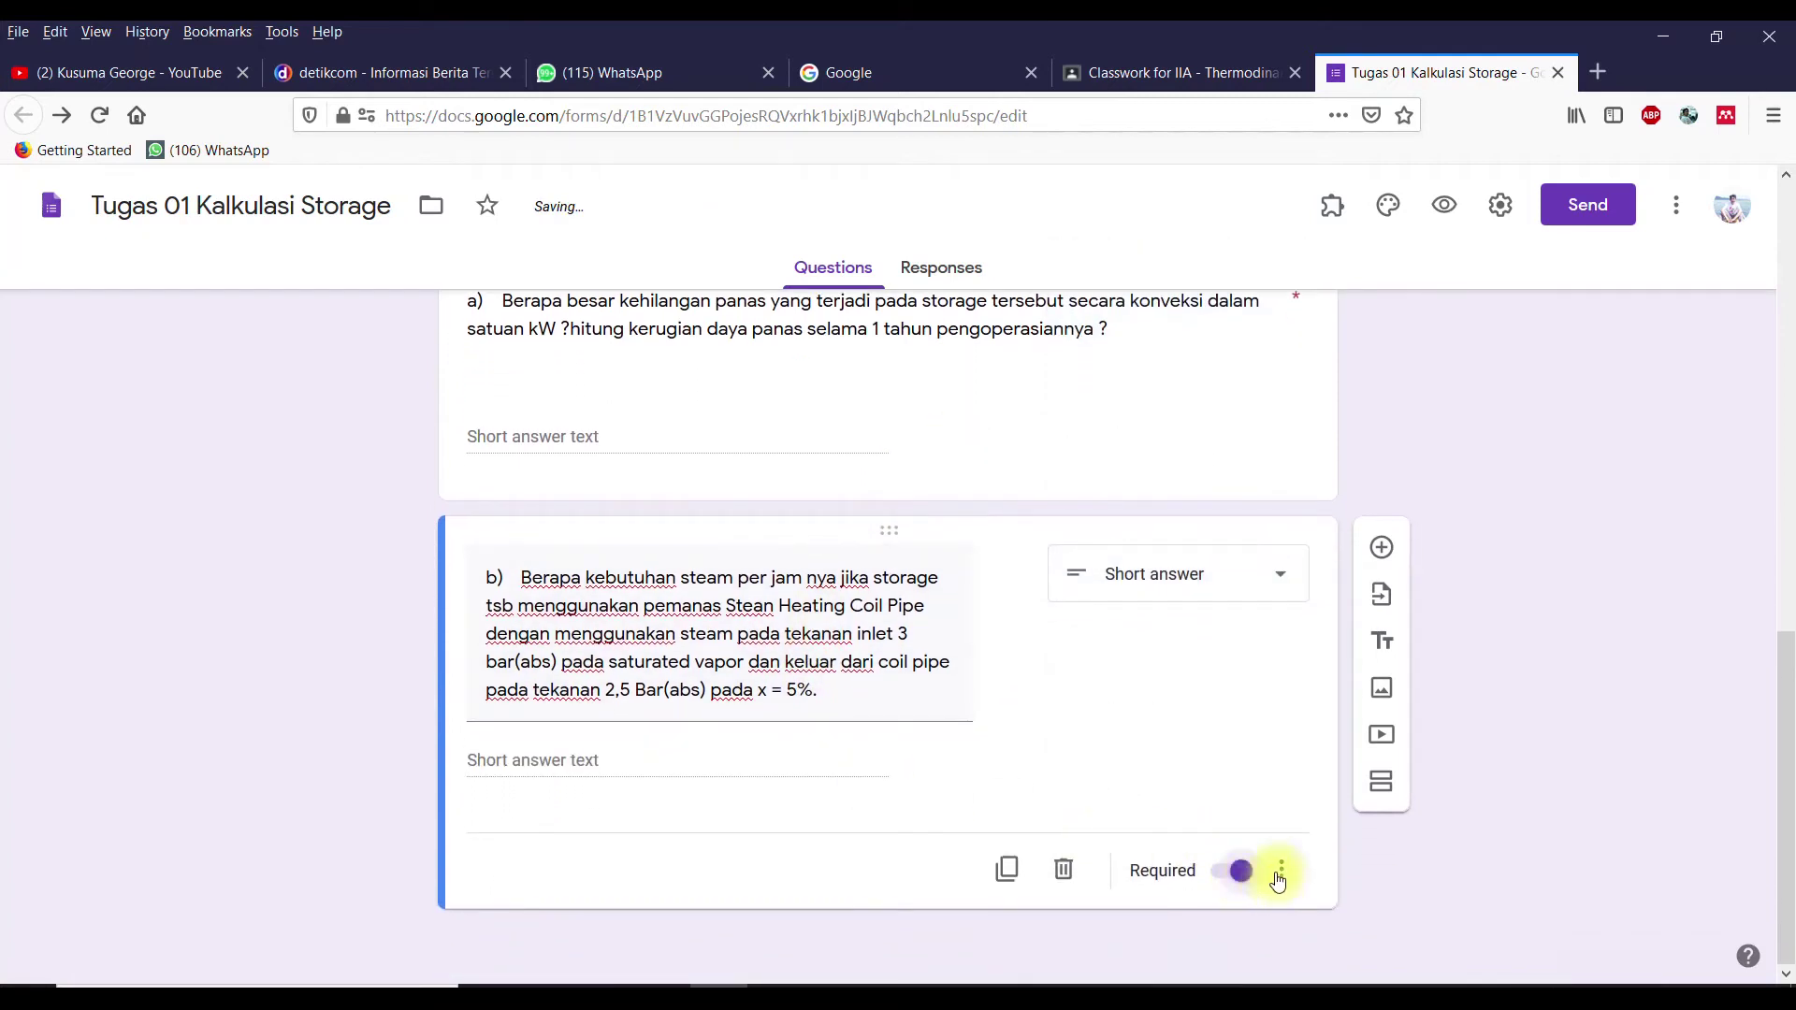
Step: Add response validation to question b), keeping the type Number and choosing the condition Is number
{"action": "left_click", "coordinate": [1281, 871]}
{"action": "left_click", "coordinate": [1328, 938]}
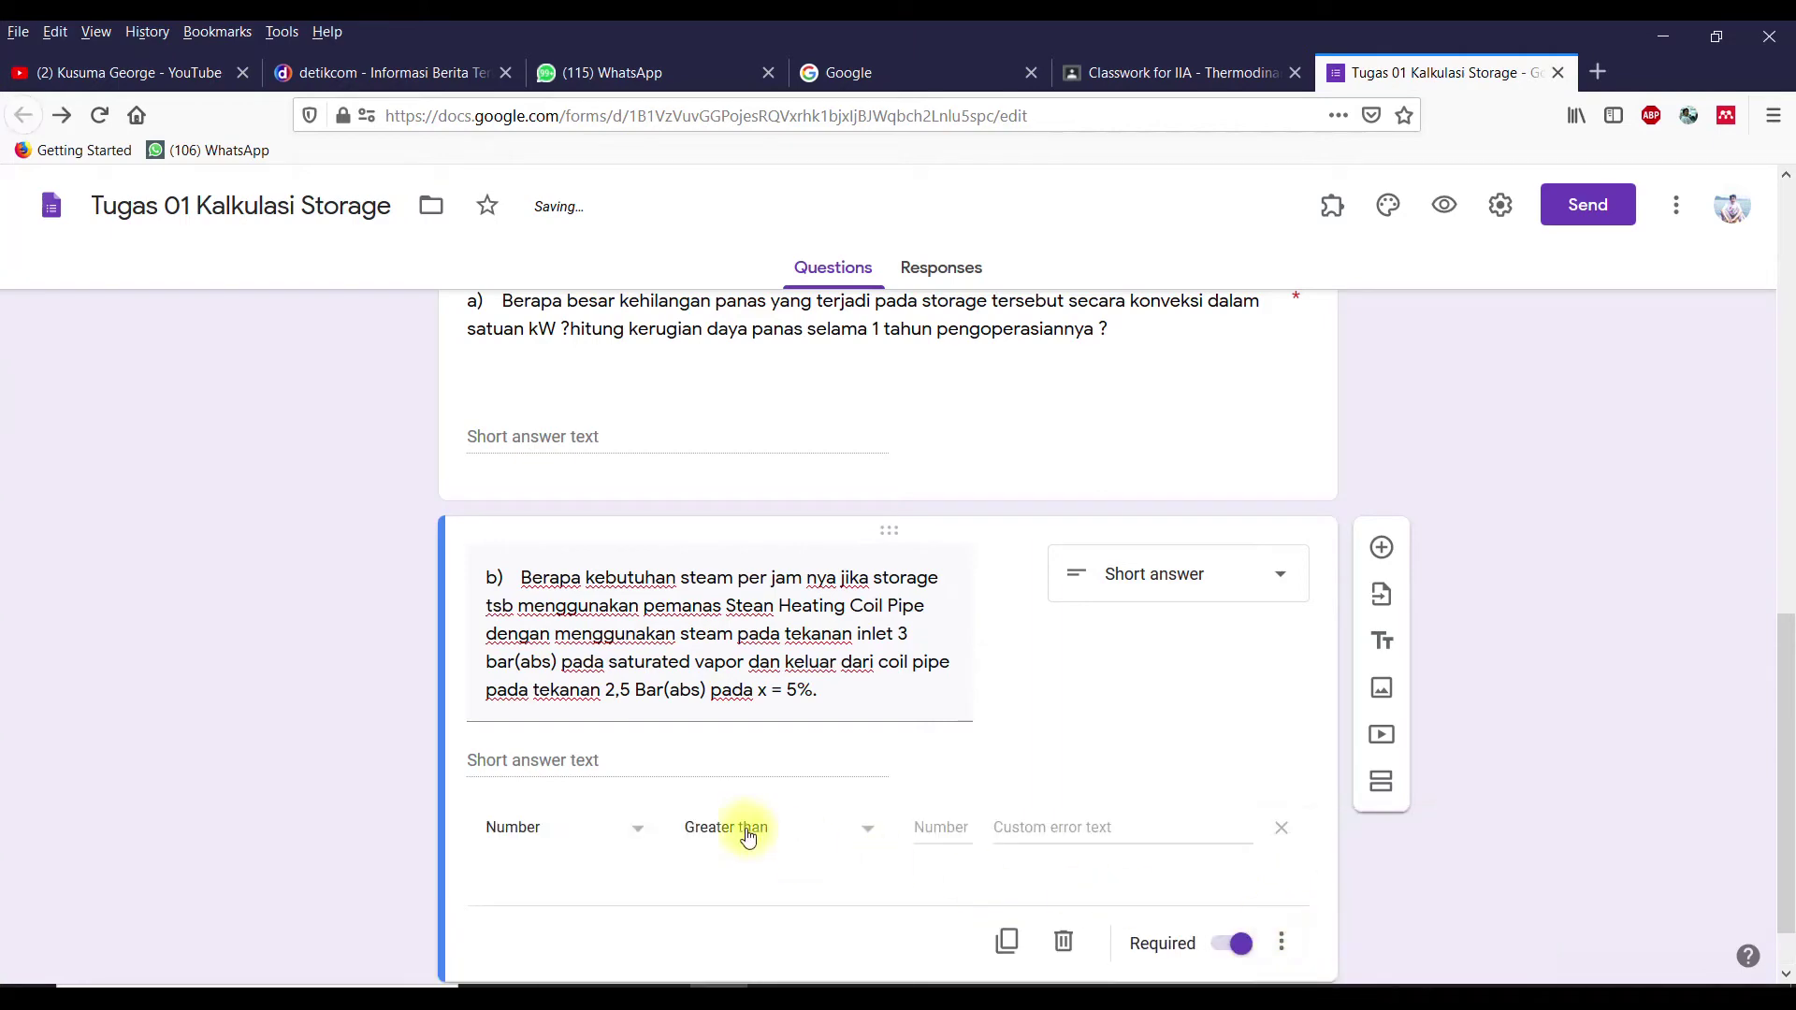
{"action": "left_click", "coordinate": [724, 762]}
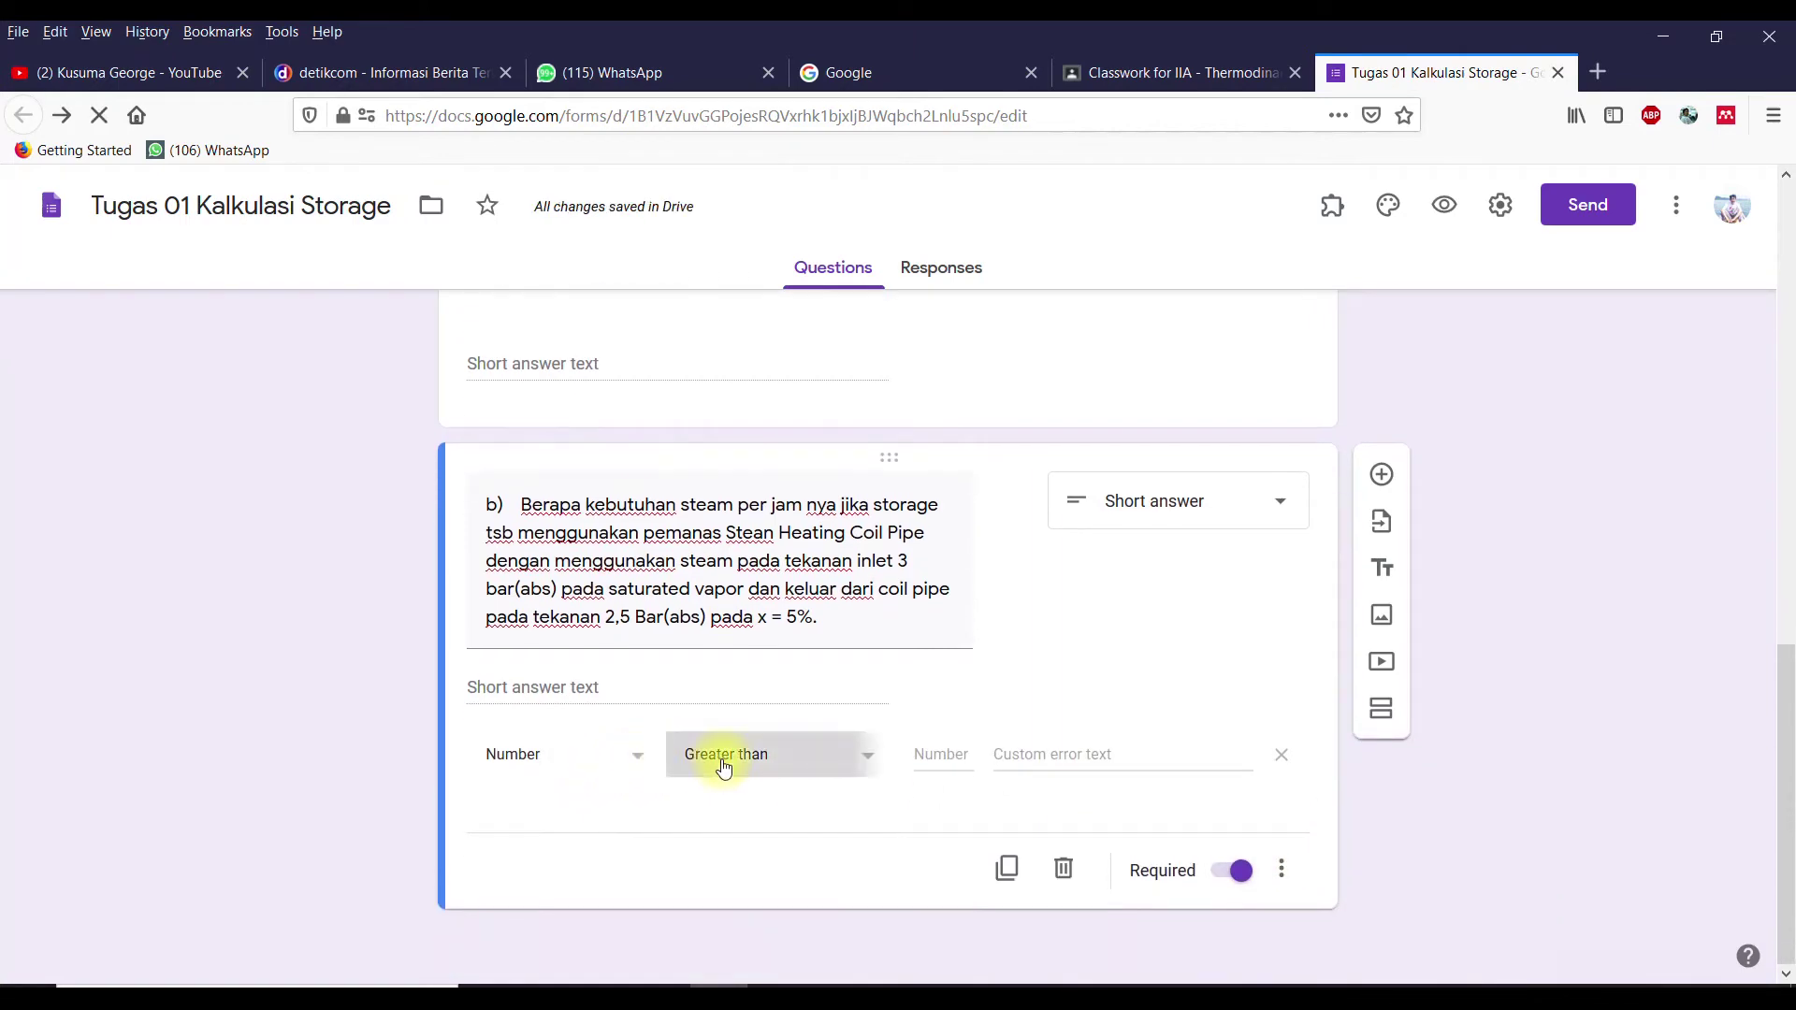
{"action": "left_click", "coordinate": [713, 878]}
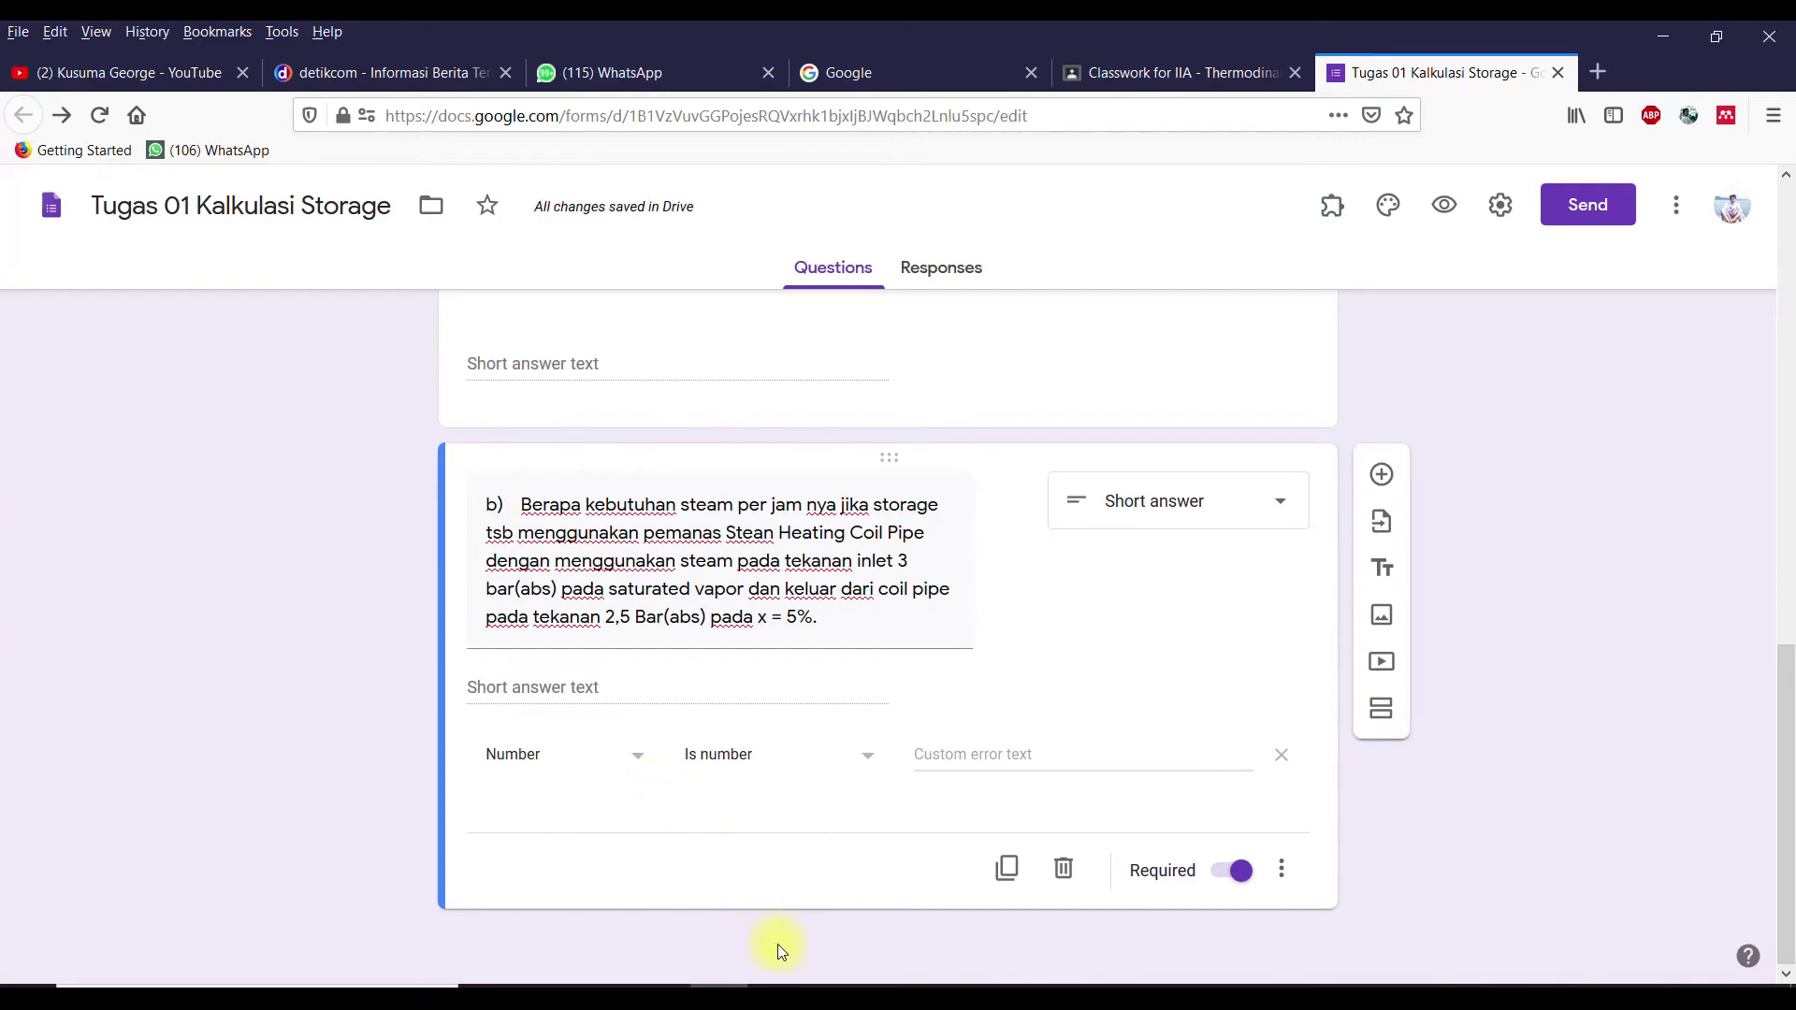
Step: Switch to the Word document and copy item c) on the yearly heat energy loss due to convection
{"action": "key", "text": "alt+Tab"}
{"action": "left_click_drag", "start_coordinate": [573, 567], "coordinate": [1035, 576]}
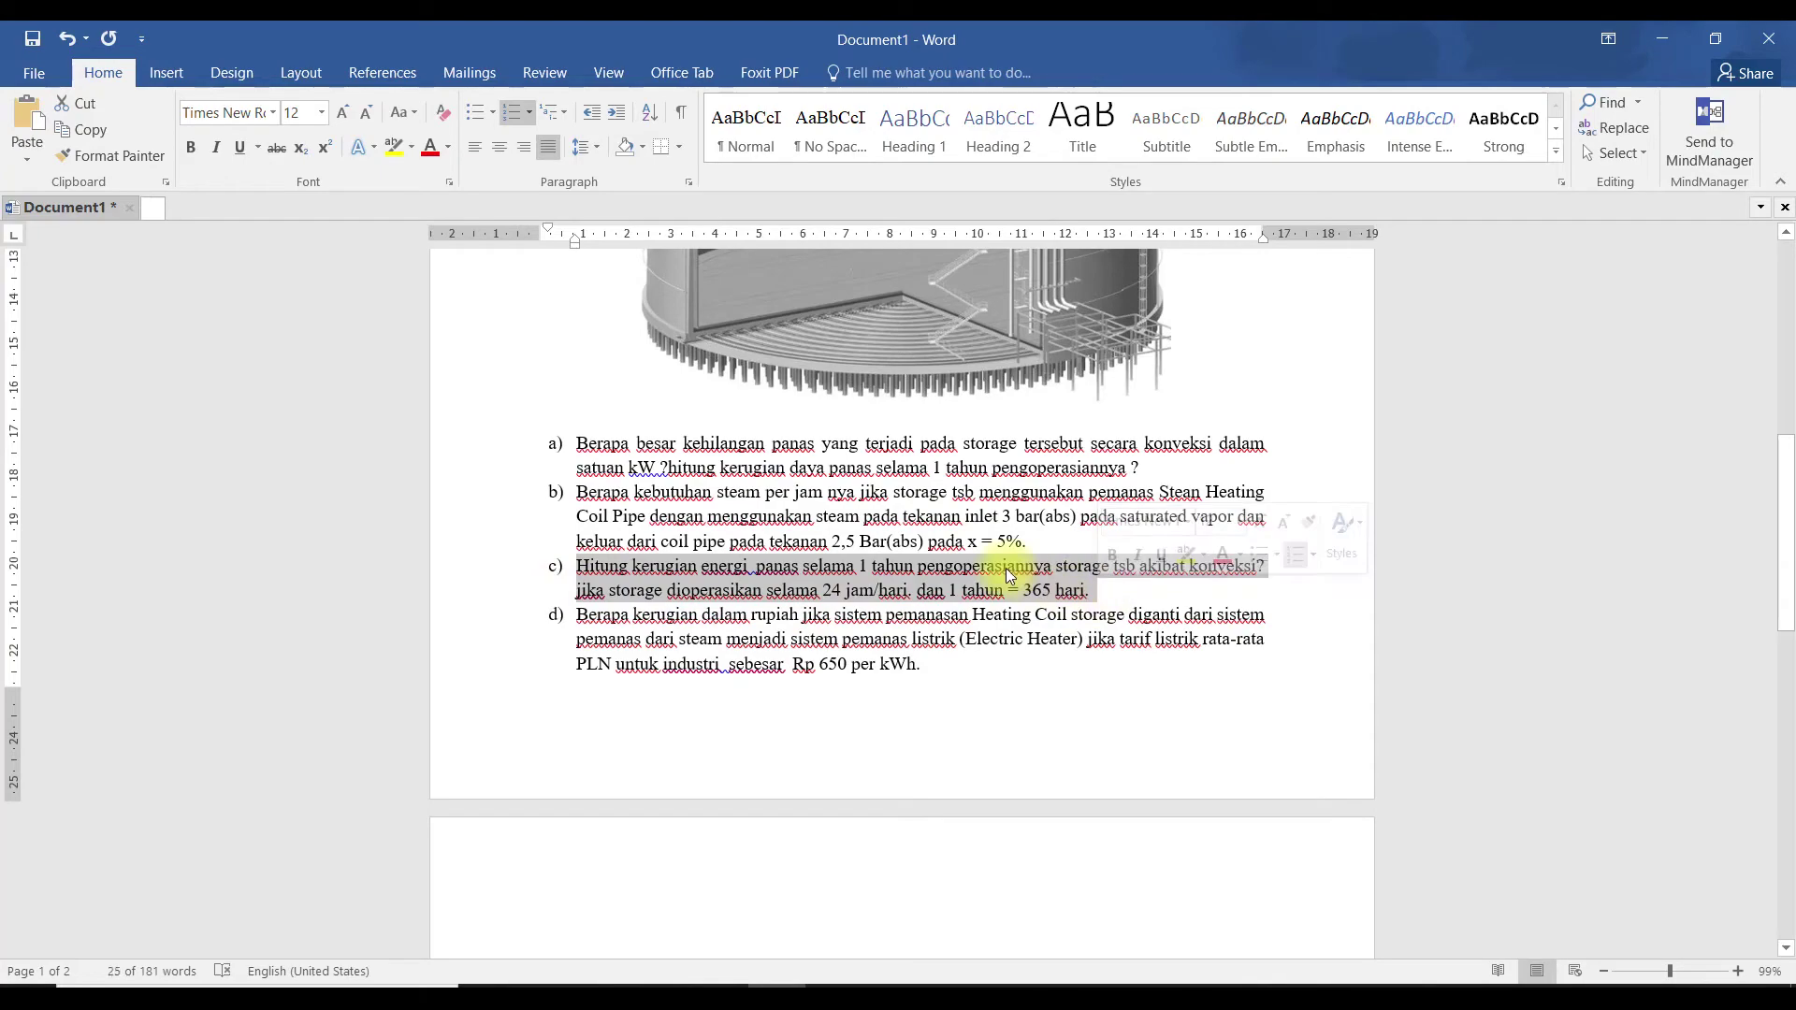
{"action": "right_click", "coordinate": [1020, 582]}
{"action": "left_click", "coordinate": [1055, 178]}
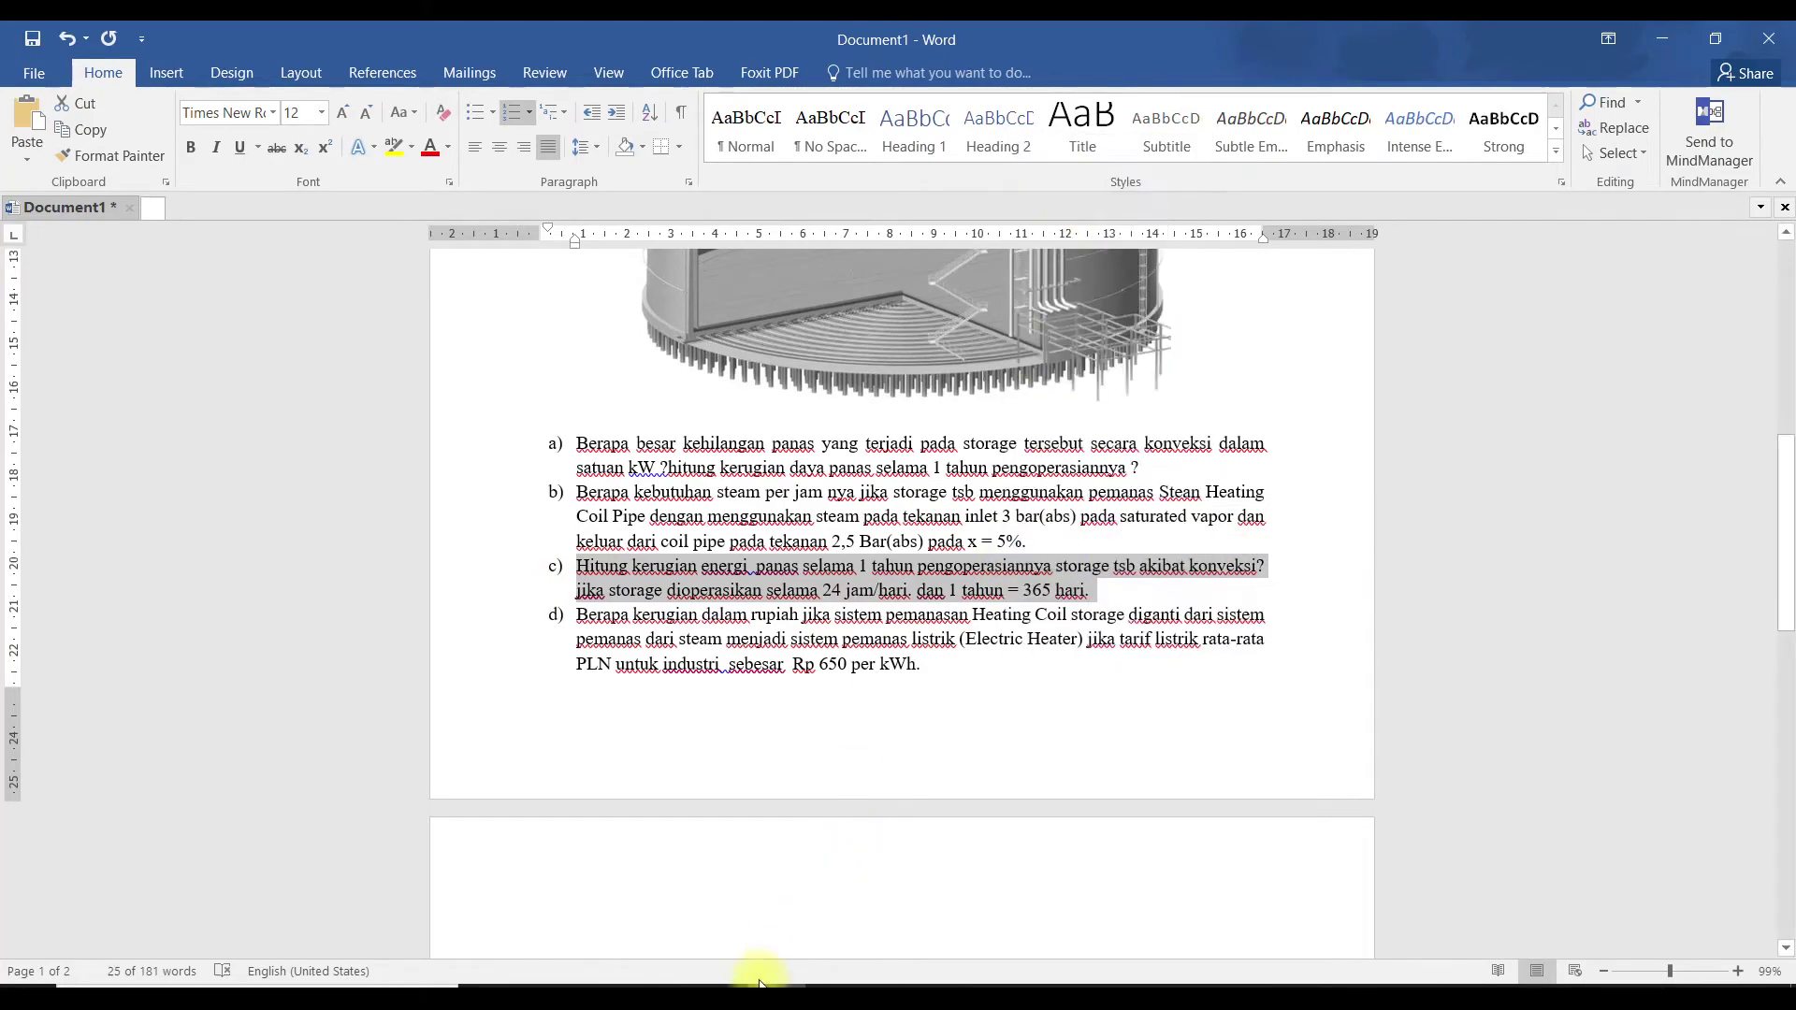
Step: Switch back to the form, add another question and title it with the copied item c) on yearly heat energy loss
{"action": "key", "text": "alt+Tab"}
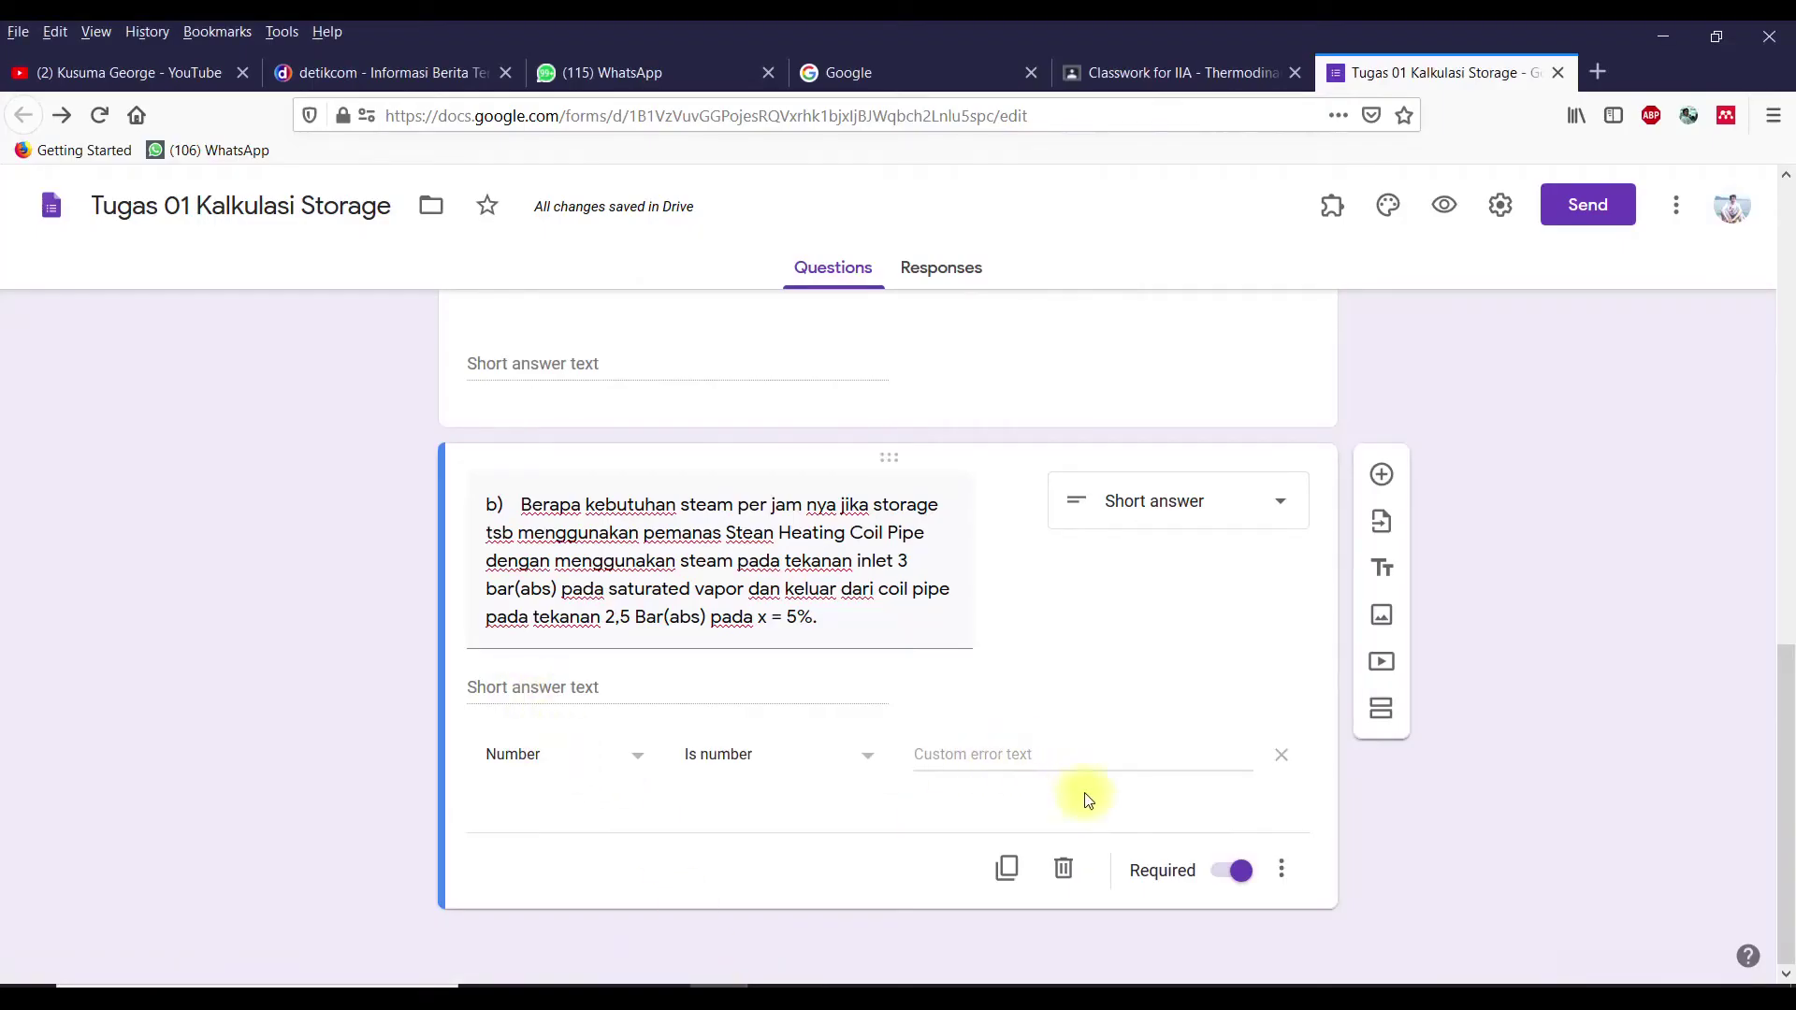
{"action": "left_click", "coordinate": [1381, 474]}
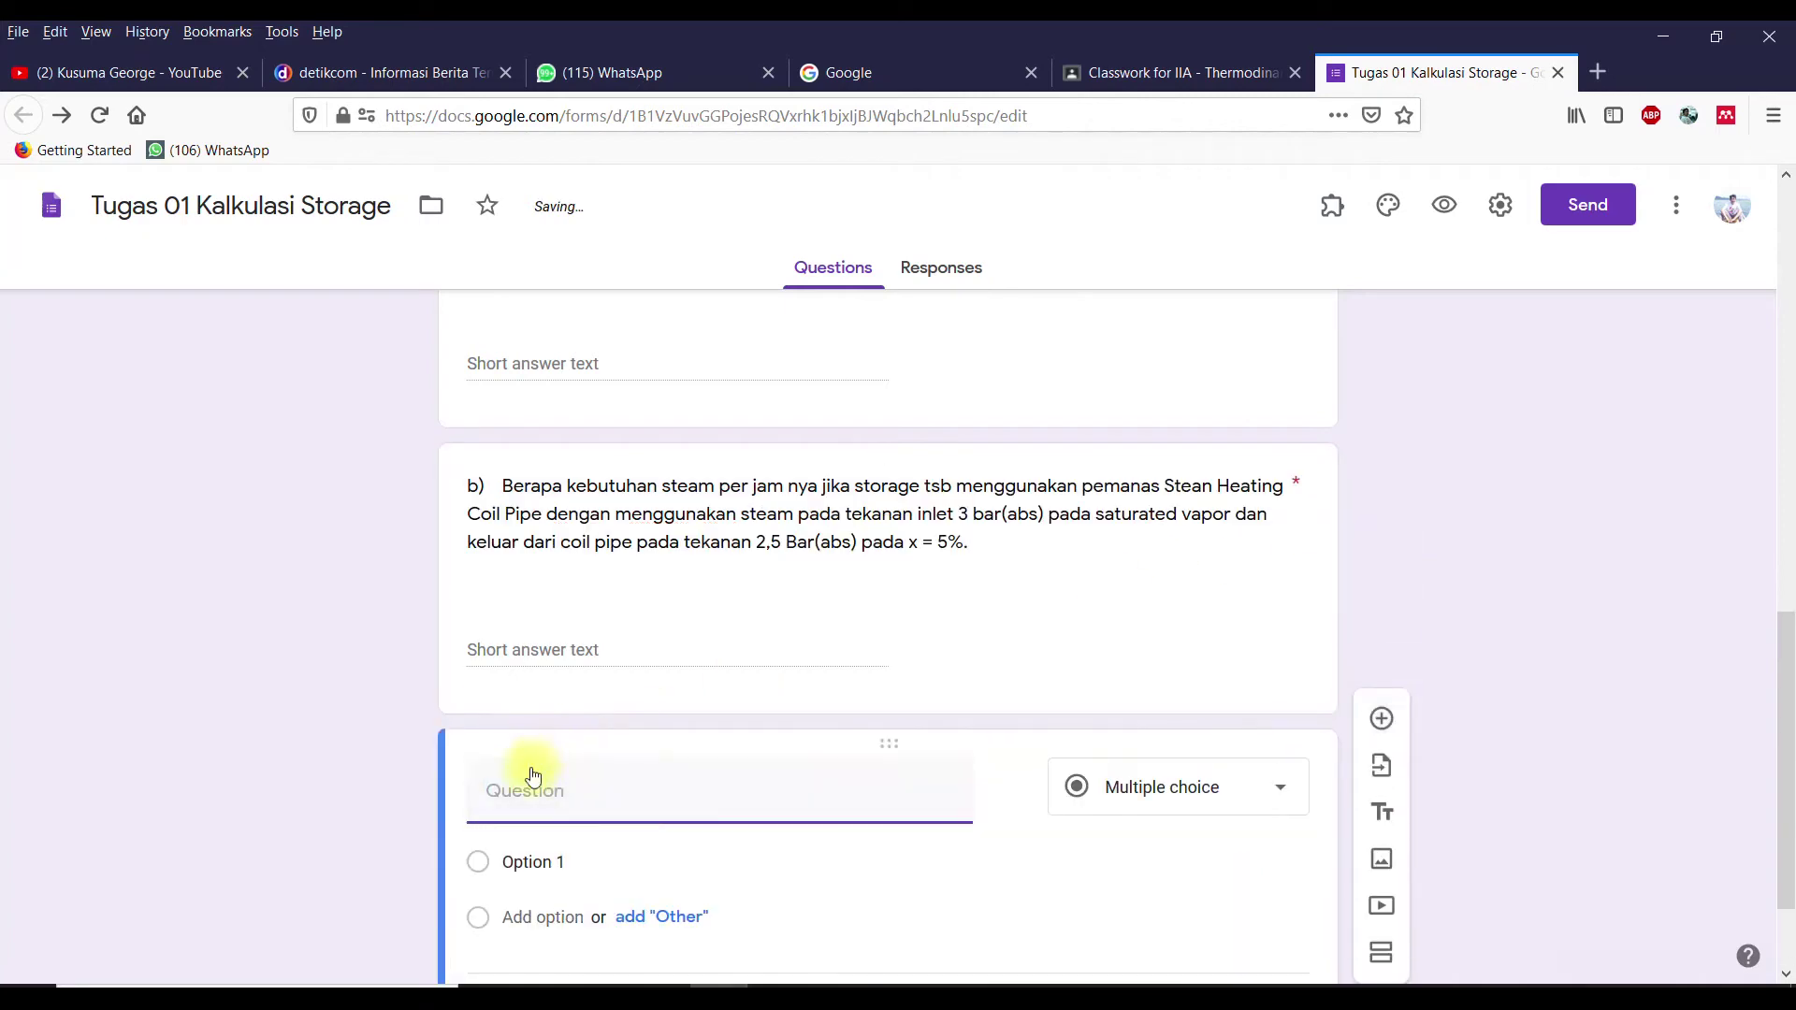
{"action": "right_click", "coordinate": [515, 814]}
{"action": "left_click", "coordinate": [576, 644]}
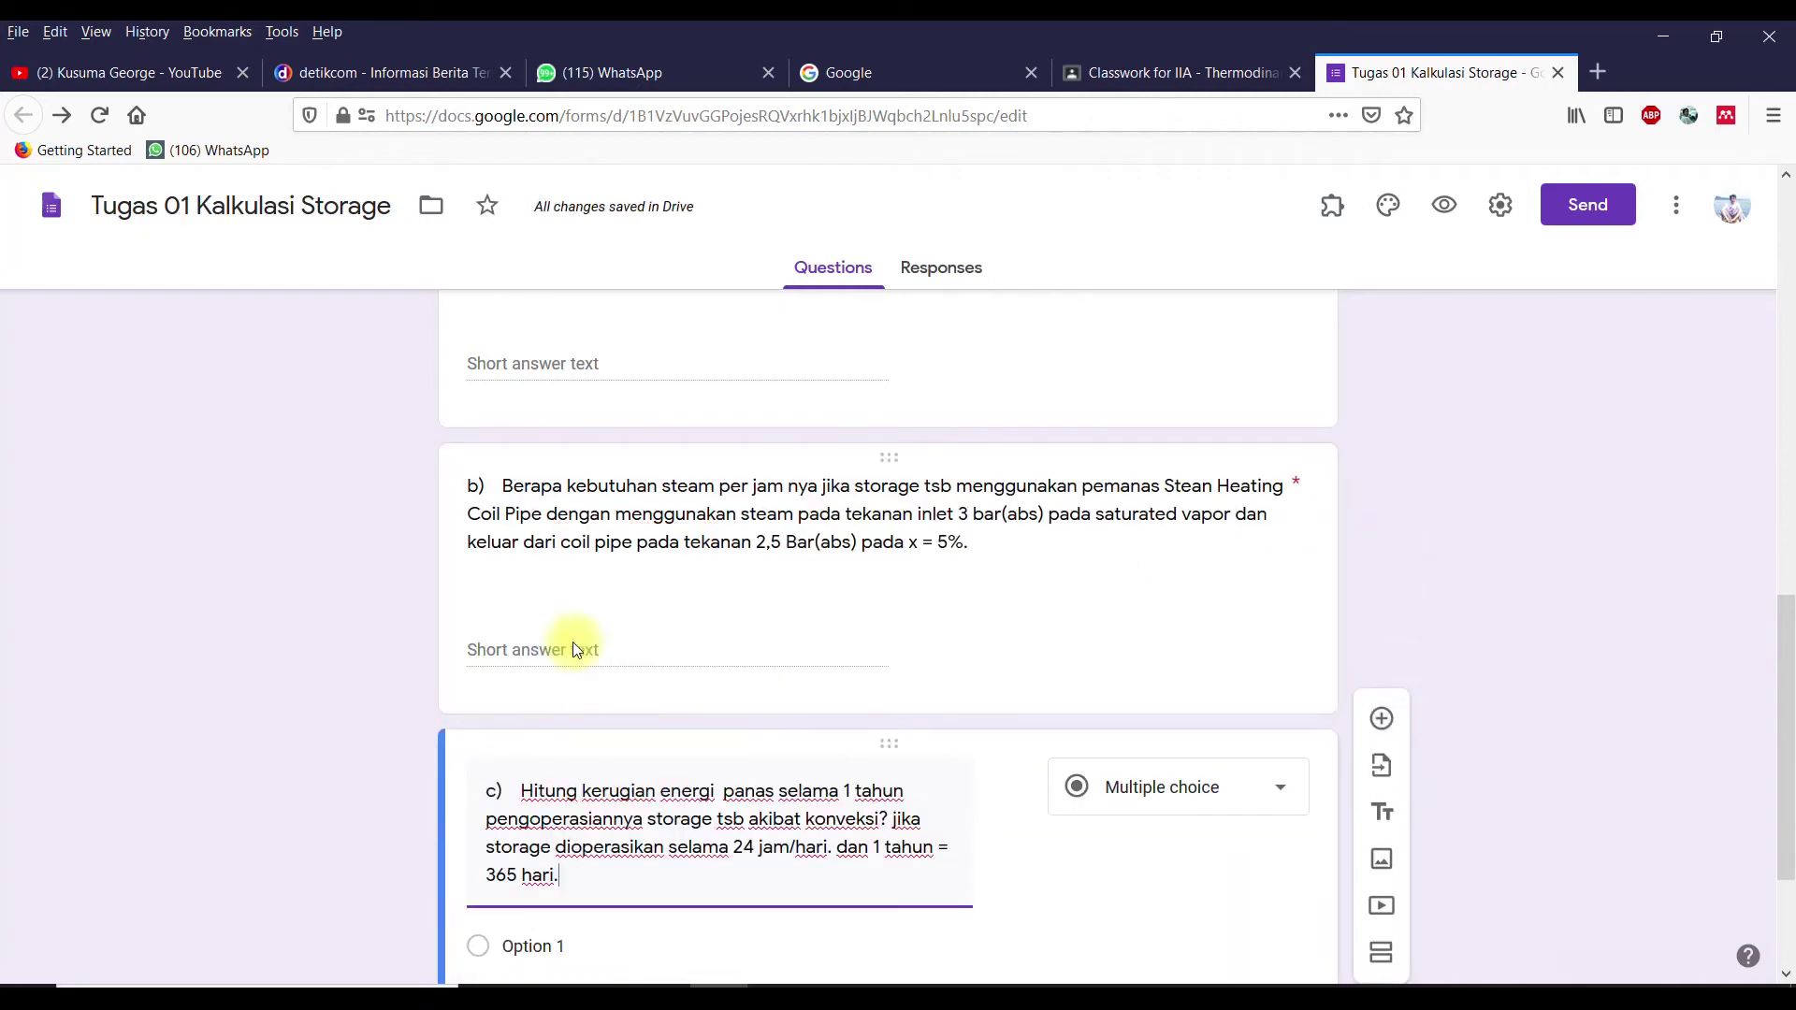
Step: Change question c) on yearly heat energy loss to Short answer and make it required
{"action": "scroll", "coordinate": [756, 790], "scroll_direction": "down", "scroll_amount": 2}
{"action": "left_click", "coordinate": [1203, 561]}
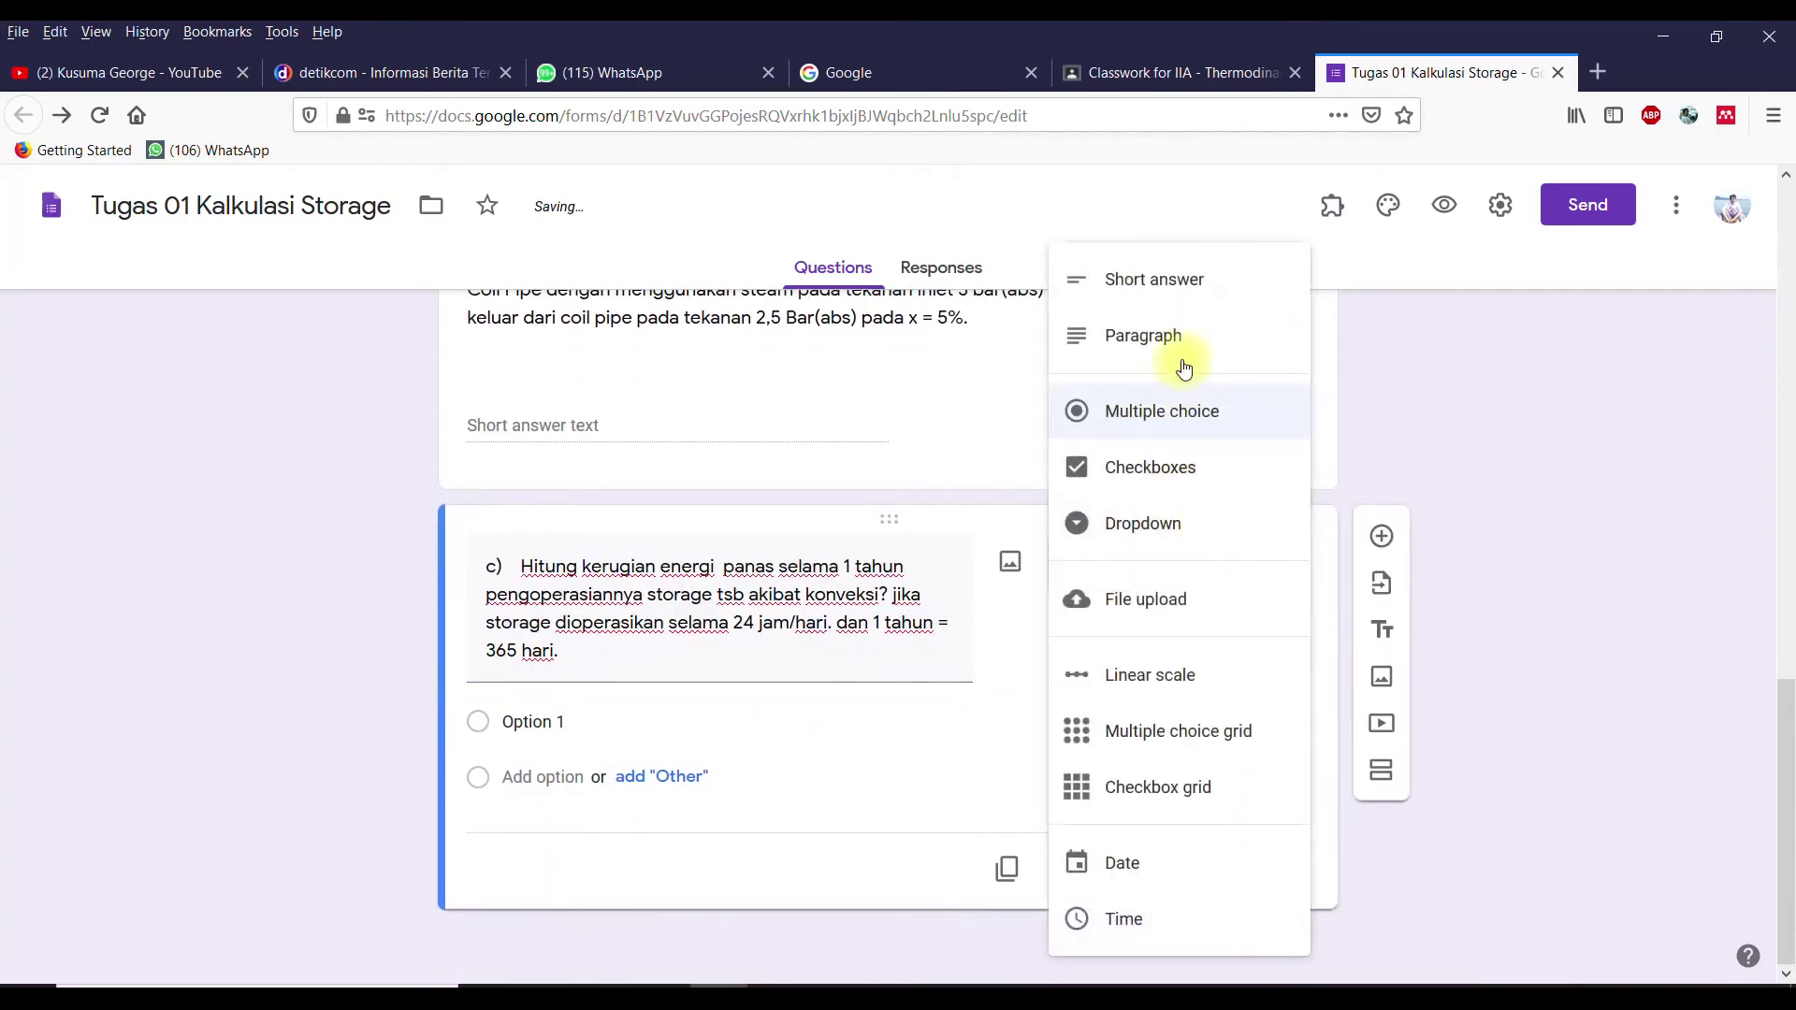
{"action": "left_click", "coordinate": [1155, 282]}
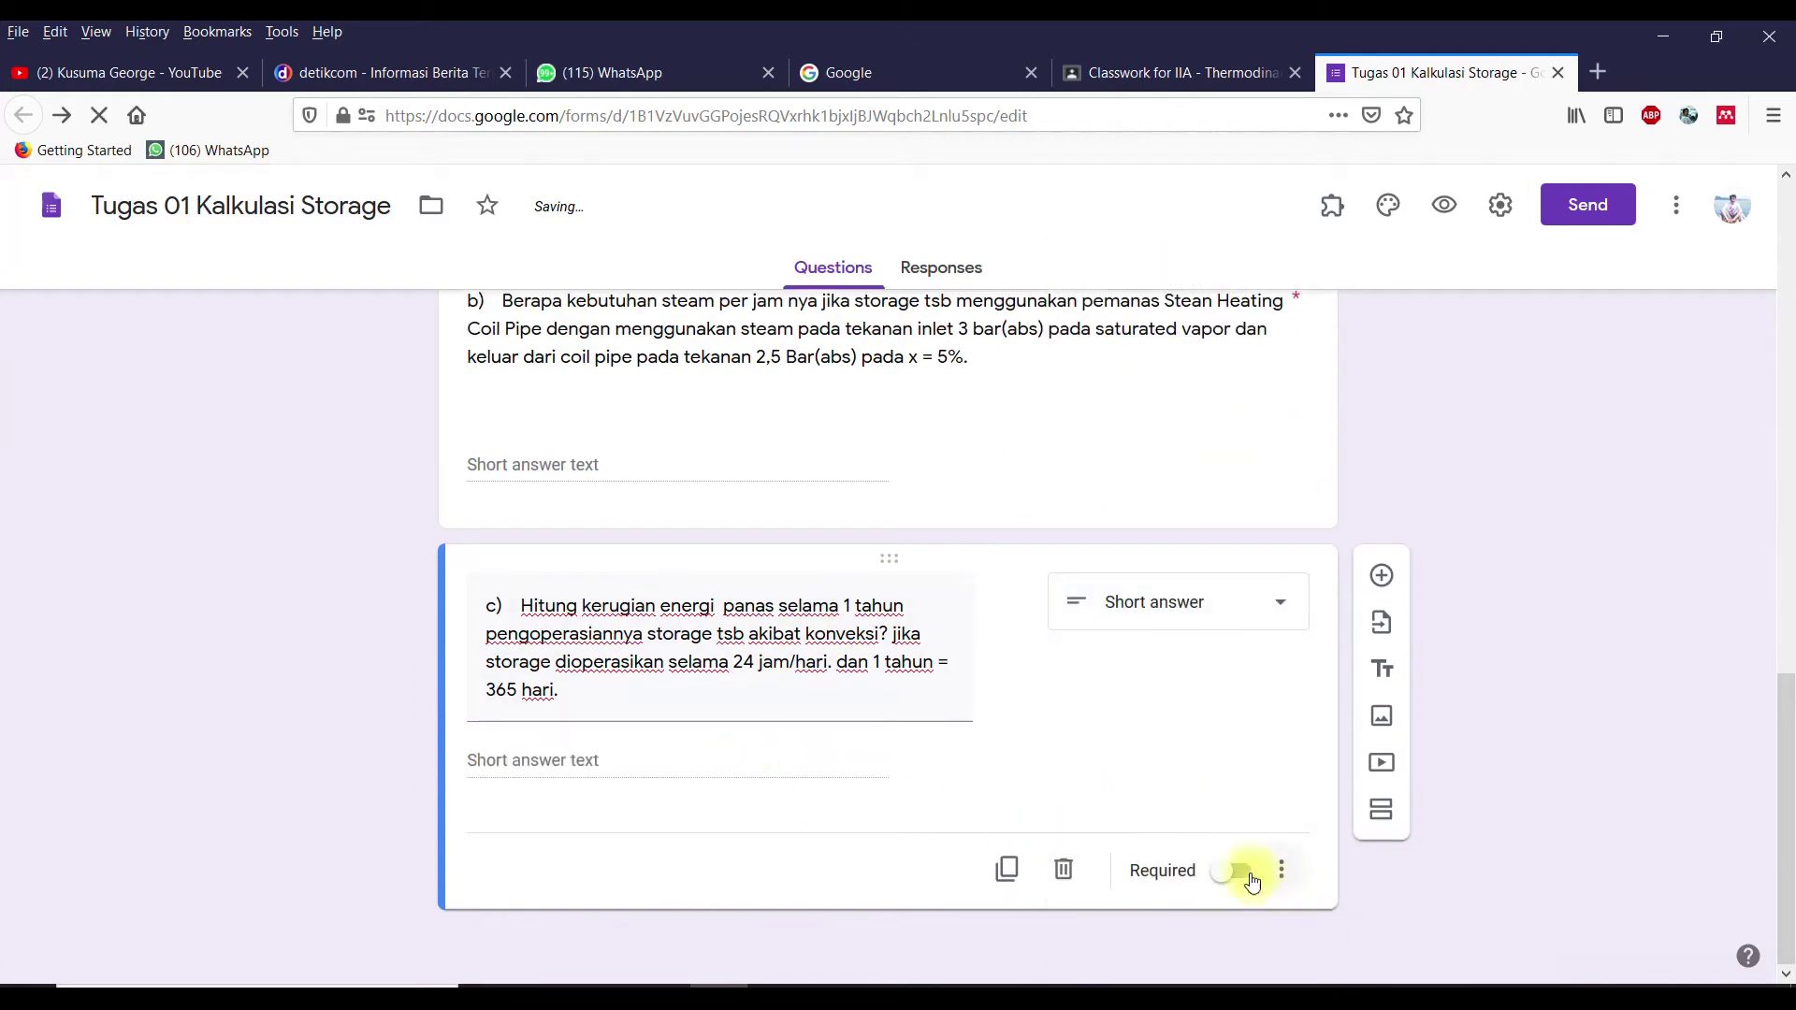
{"action": "left_click", "coordinate": [1233, 875]}
Step: Add response validation to question c), keeping the type Number and choosing the condition Is number
{"action": "left_click", "coordinate": [1282, 870]}
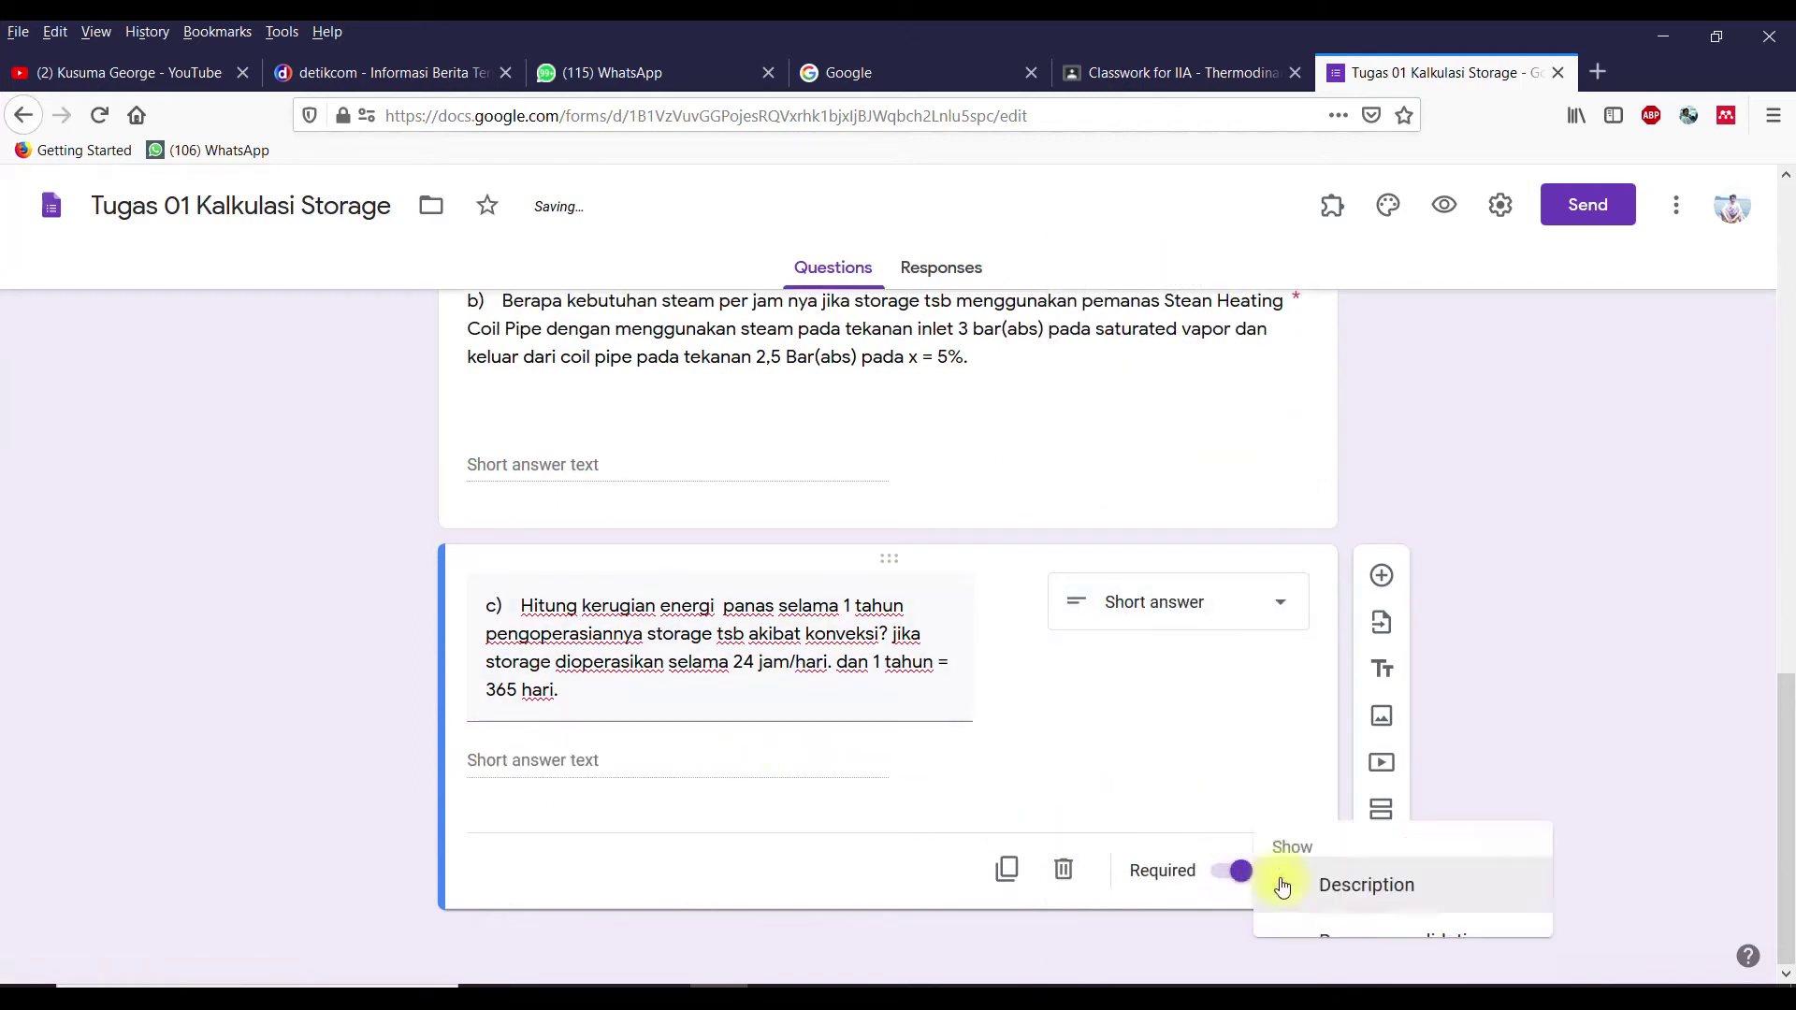
{"action": "left_click", "coordinate": [1324, 926]}
{"action": "left_click", "coordinate": [733, 828]}
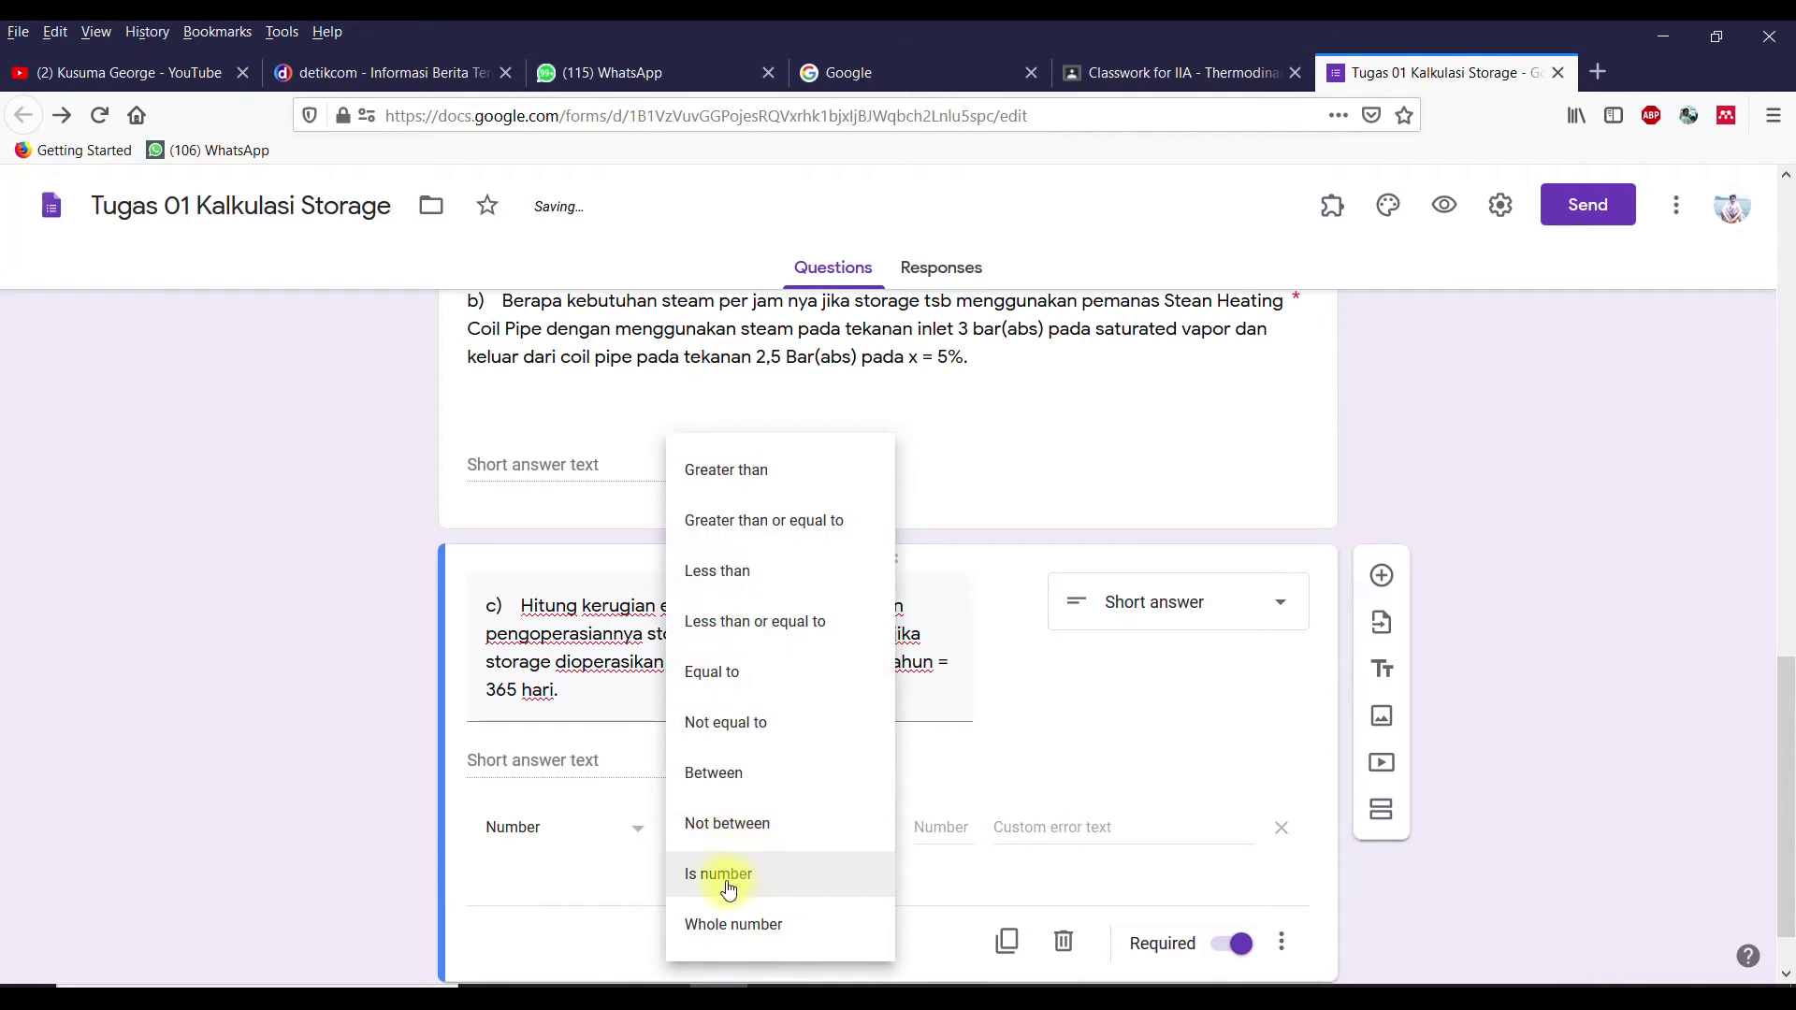
{"action": "left_click", "coordinate": [733, 879]}
{"action": "scroll", "coordinate": [739, 872], "scroll_direction": "down", "scroll_amount": 1}
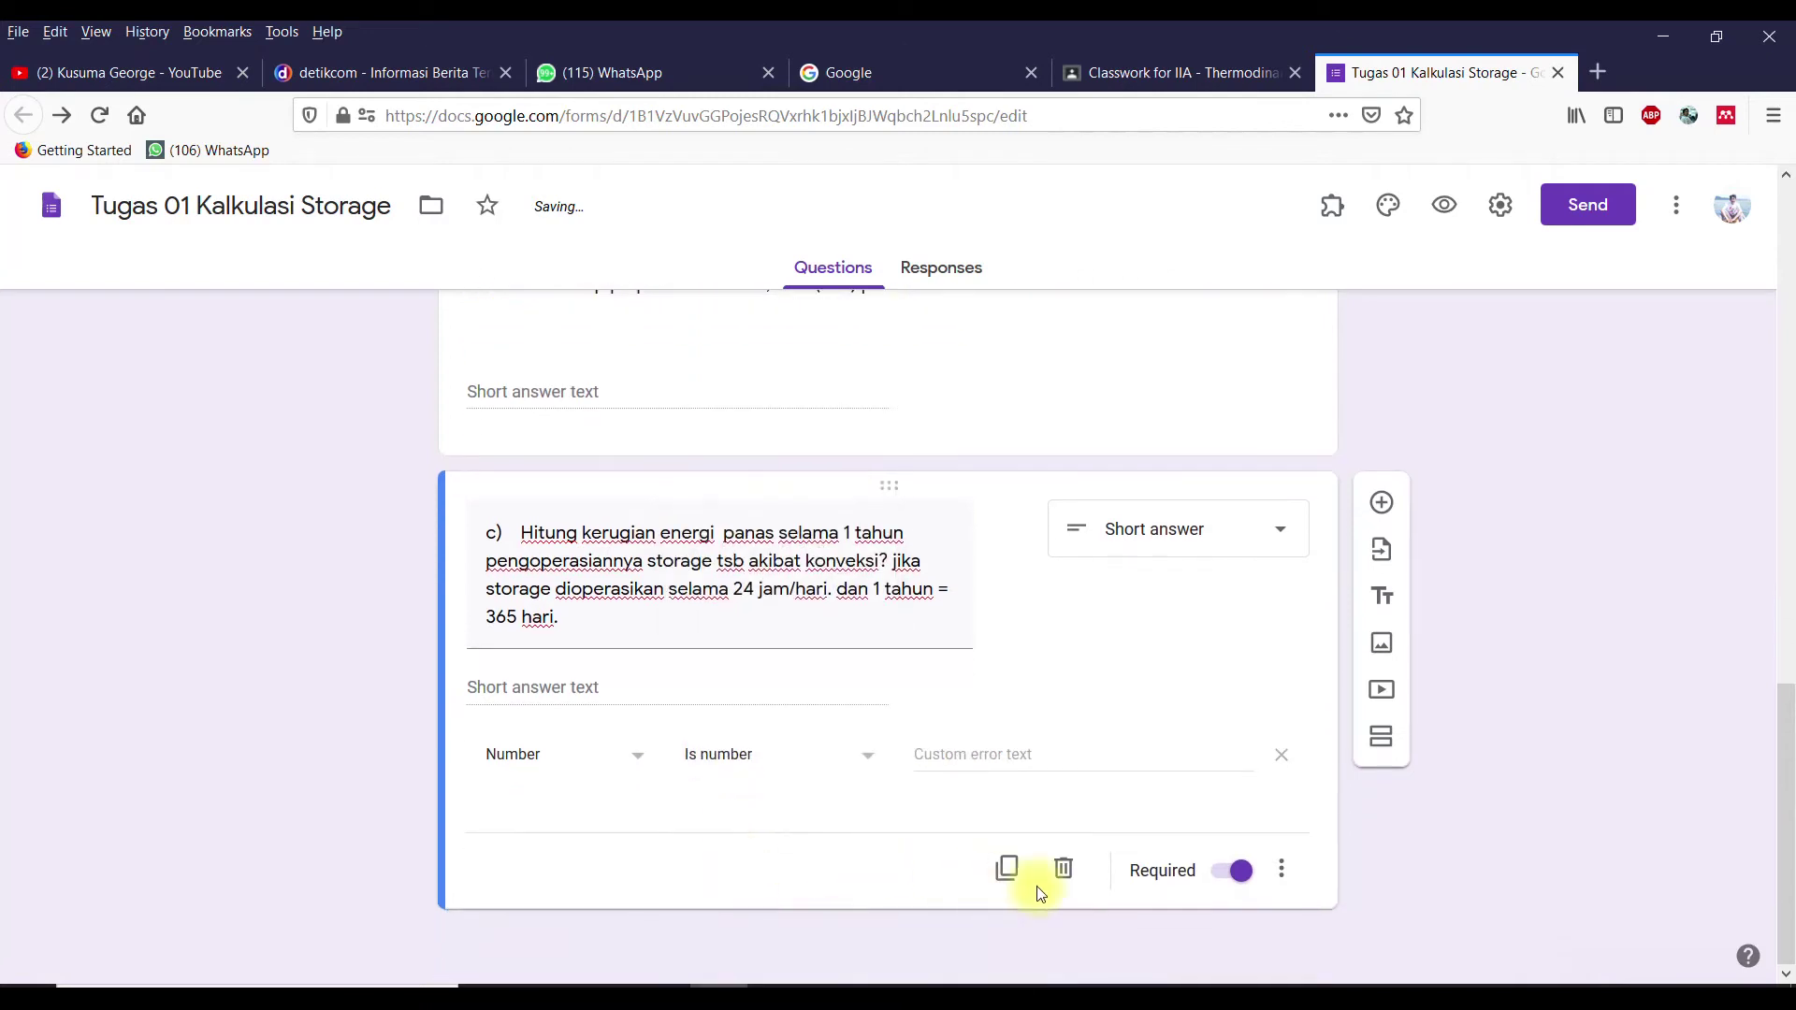
Step: Add another question to the form and copy item d) on the electric heater cost loss from the Word document
{"action": "left_click", "coordinate": [1382, 503]}
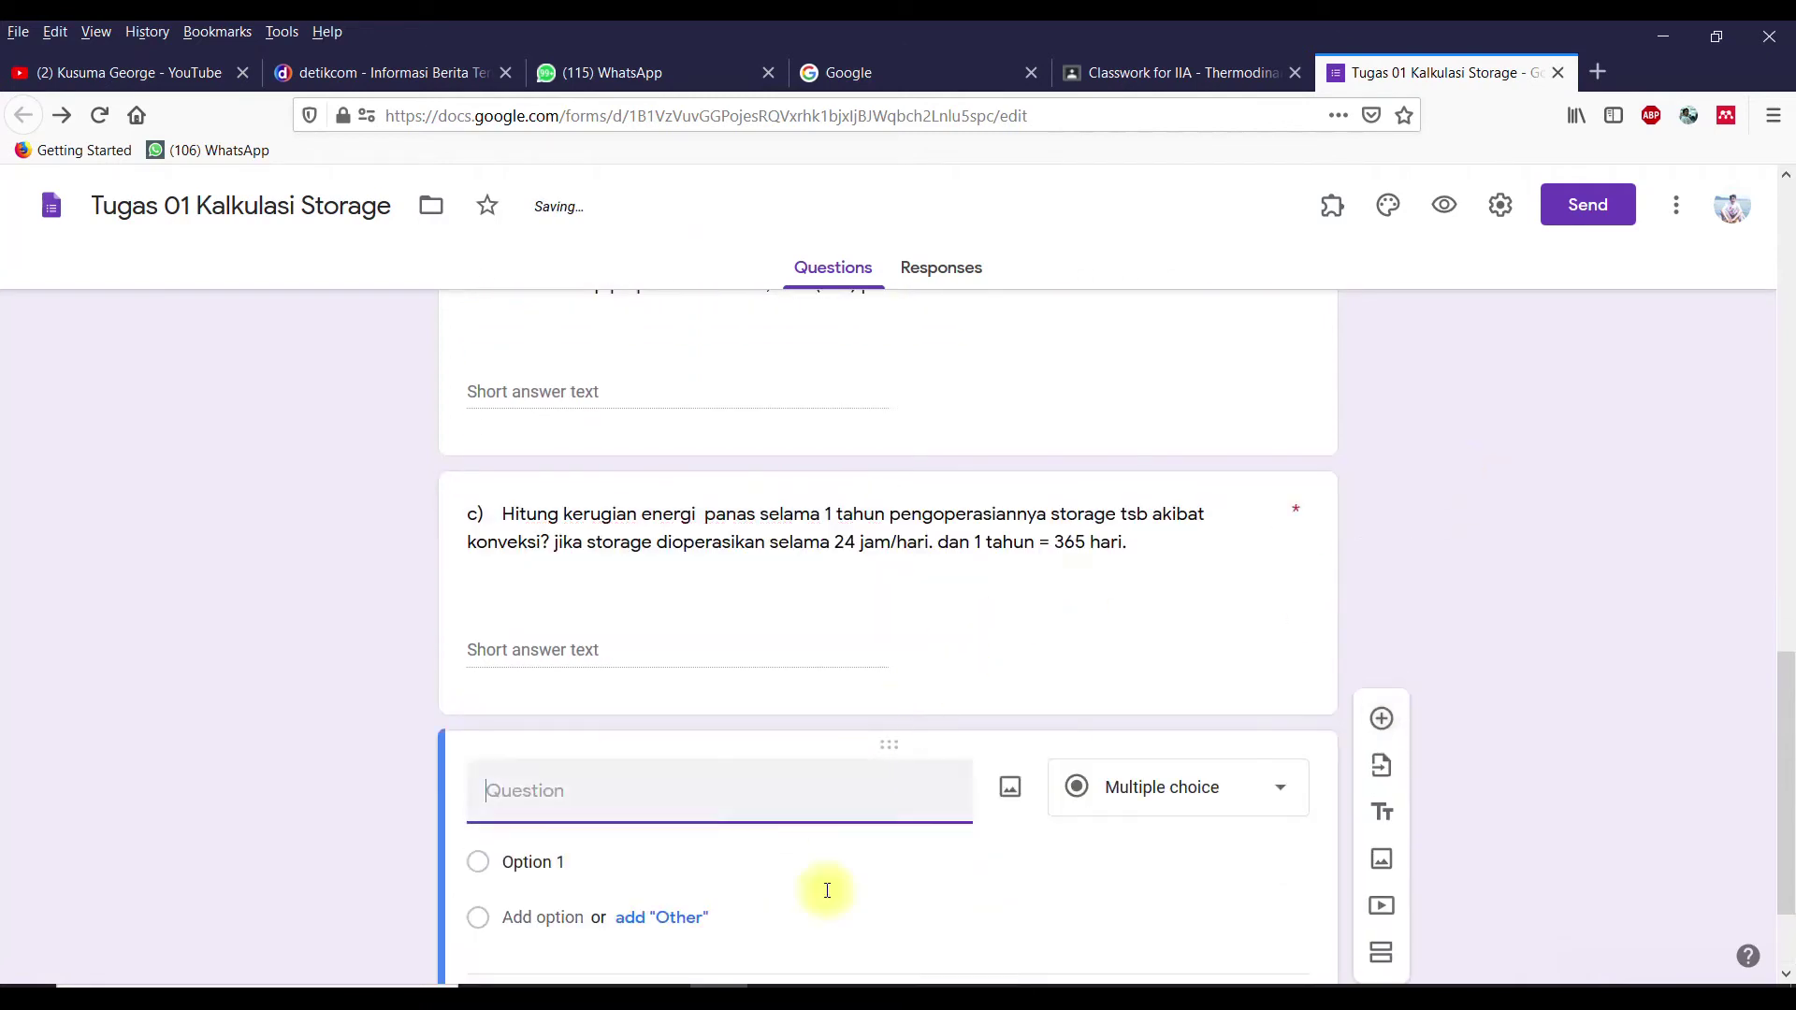
{"action": "left_click", "coordinate": [785, 980]}
{"action": "left_click_drag", "start_coordinate": [576, 556], "coordinate": [1094, 582]}
{"action": "scroll", "coordinate": [738, 549], "scroll_direction": "down", "scroll_amount": 1}
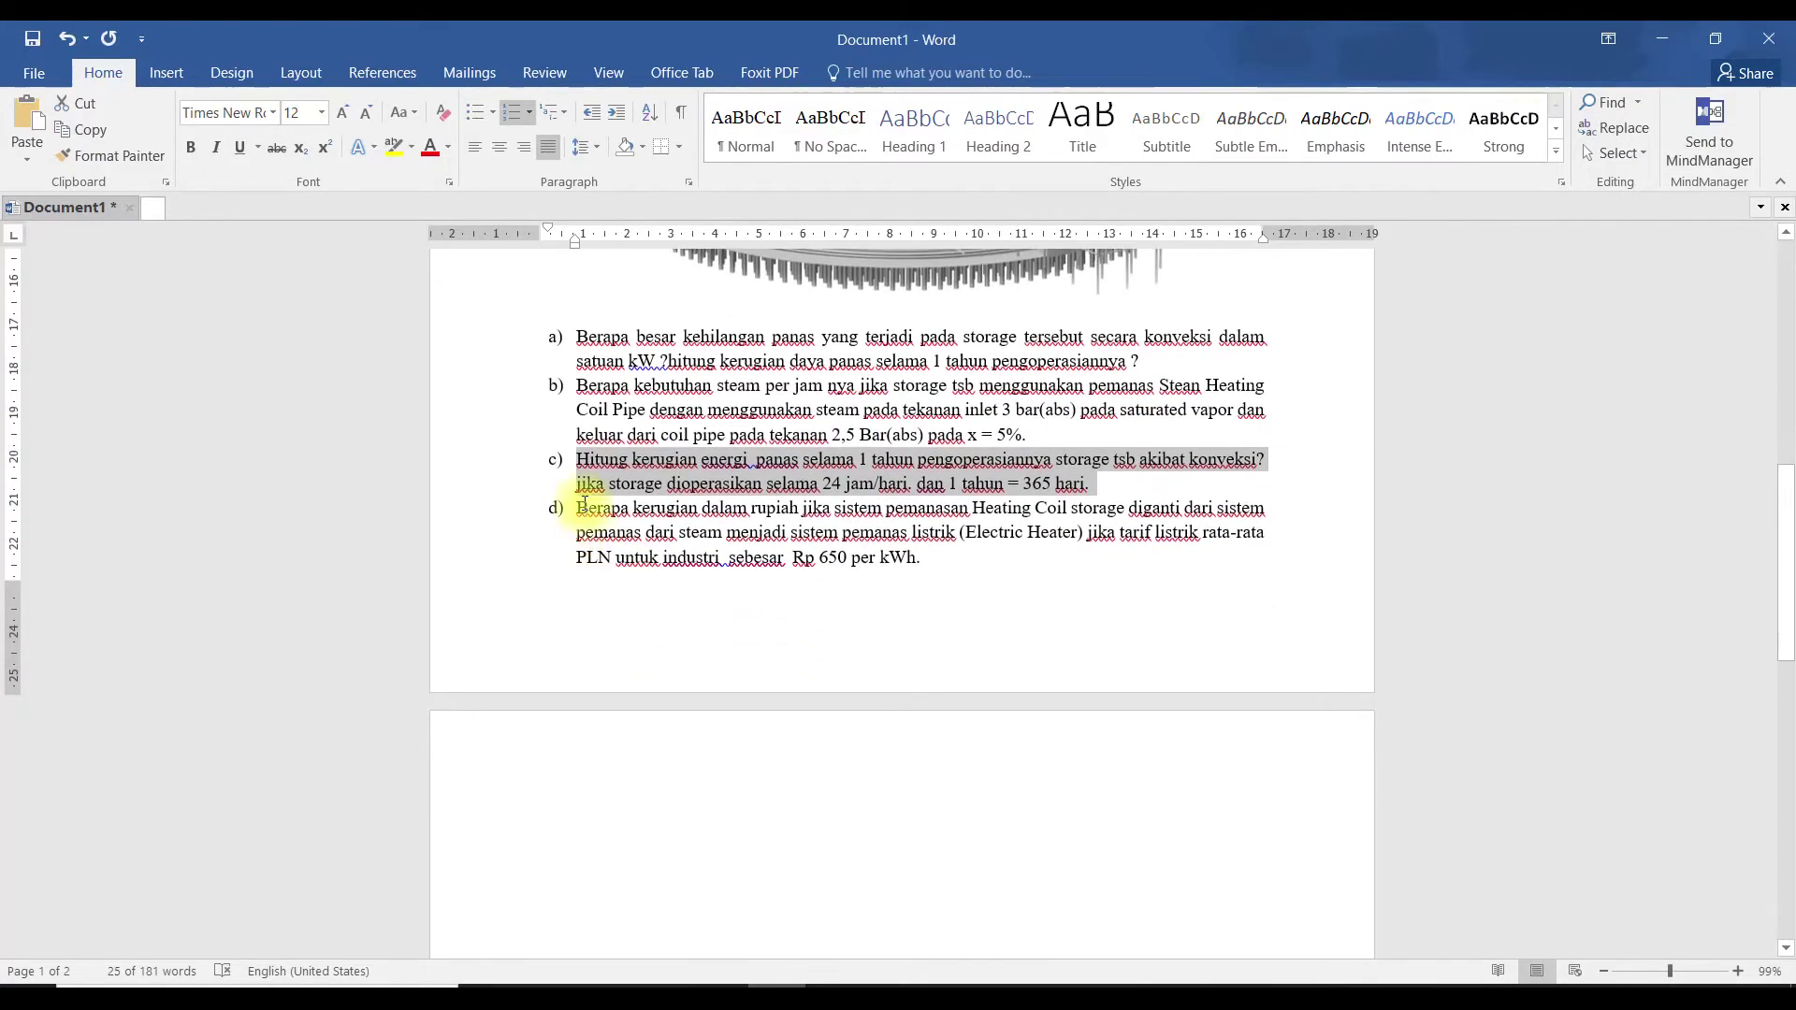
{"action": "left_click_drag", "start_coordinate": [572, 516], "coordinate": [915, 561]}
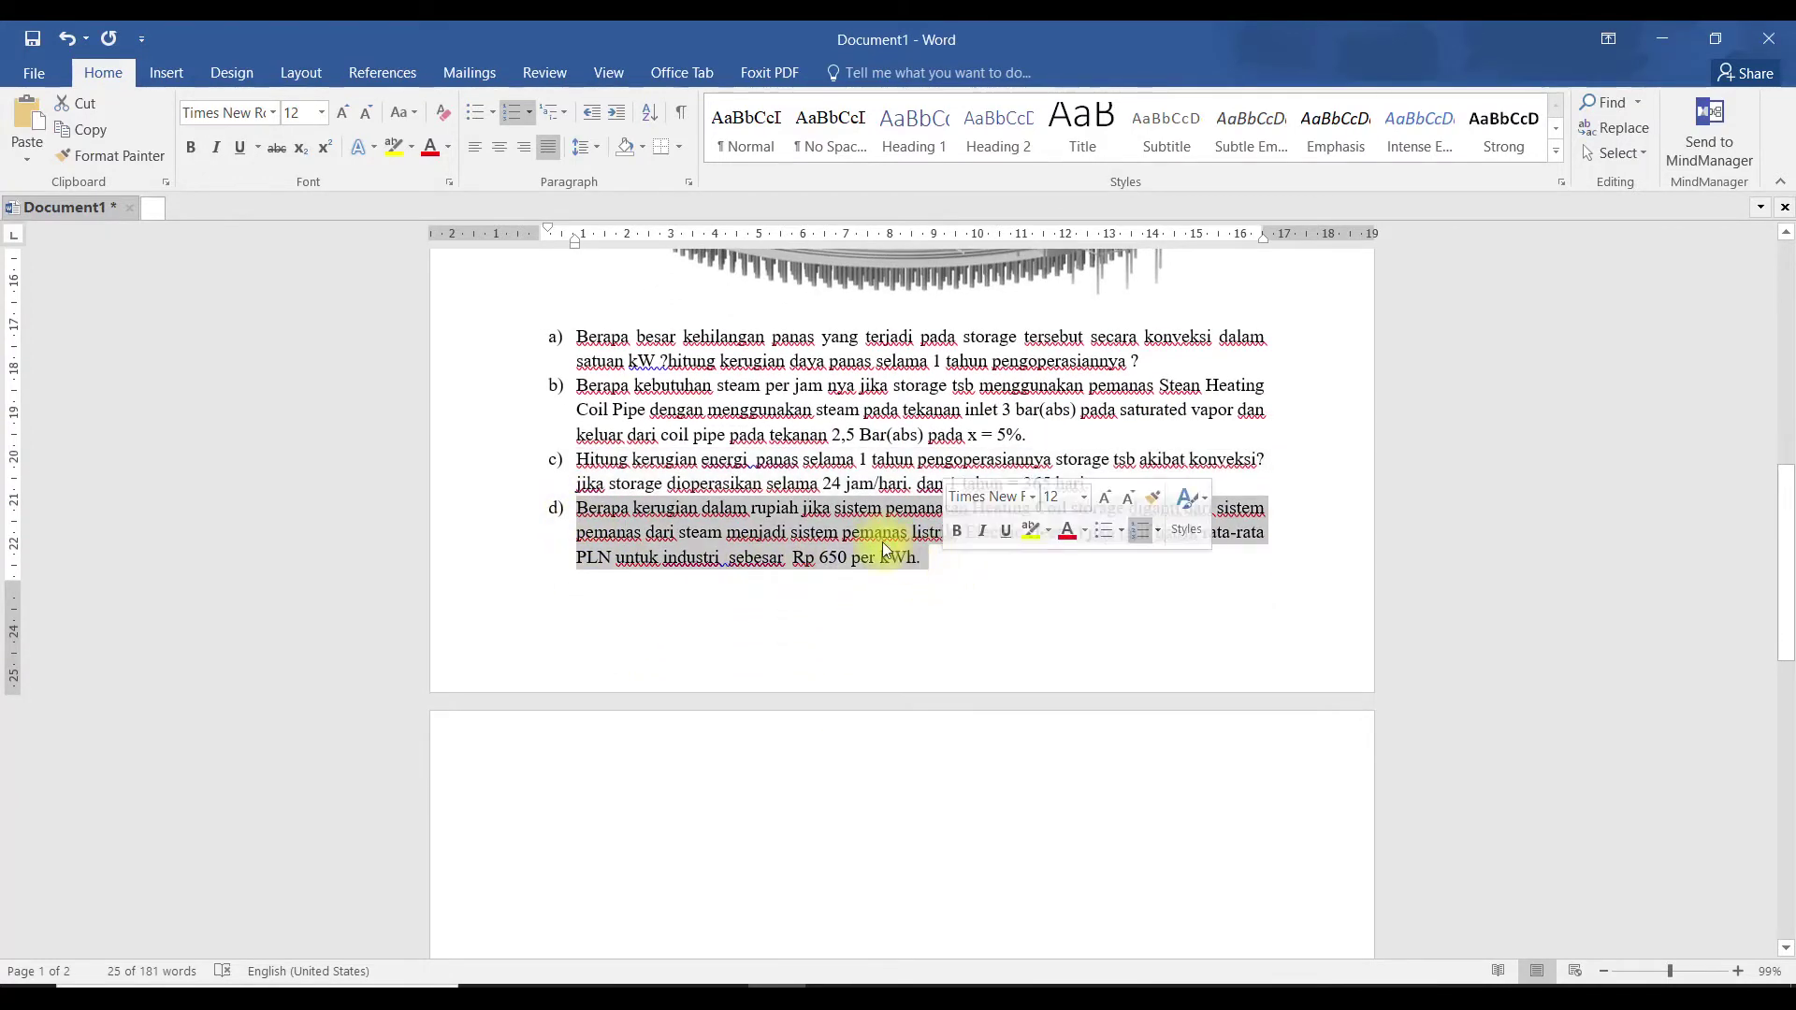
{"action": "right_click", "coordinate": [879, 552]}
{"action": "left_click", "coordinate": [914, 579]}
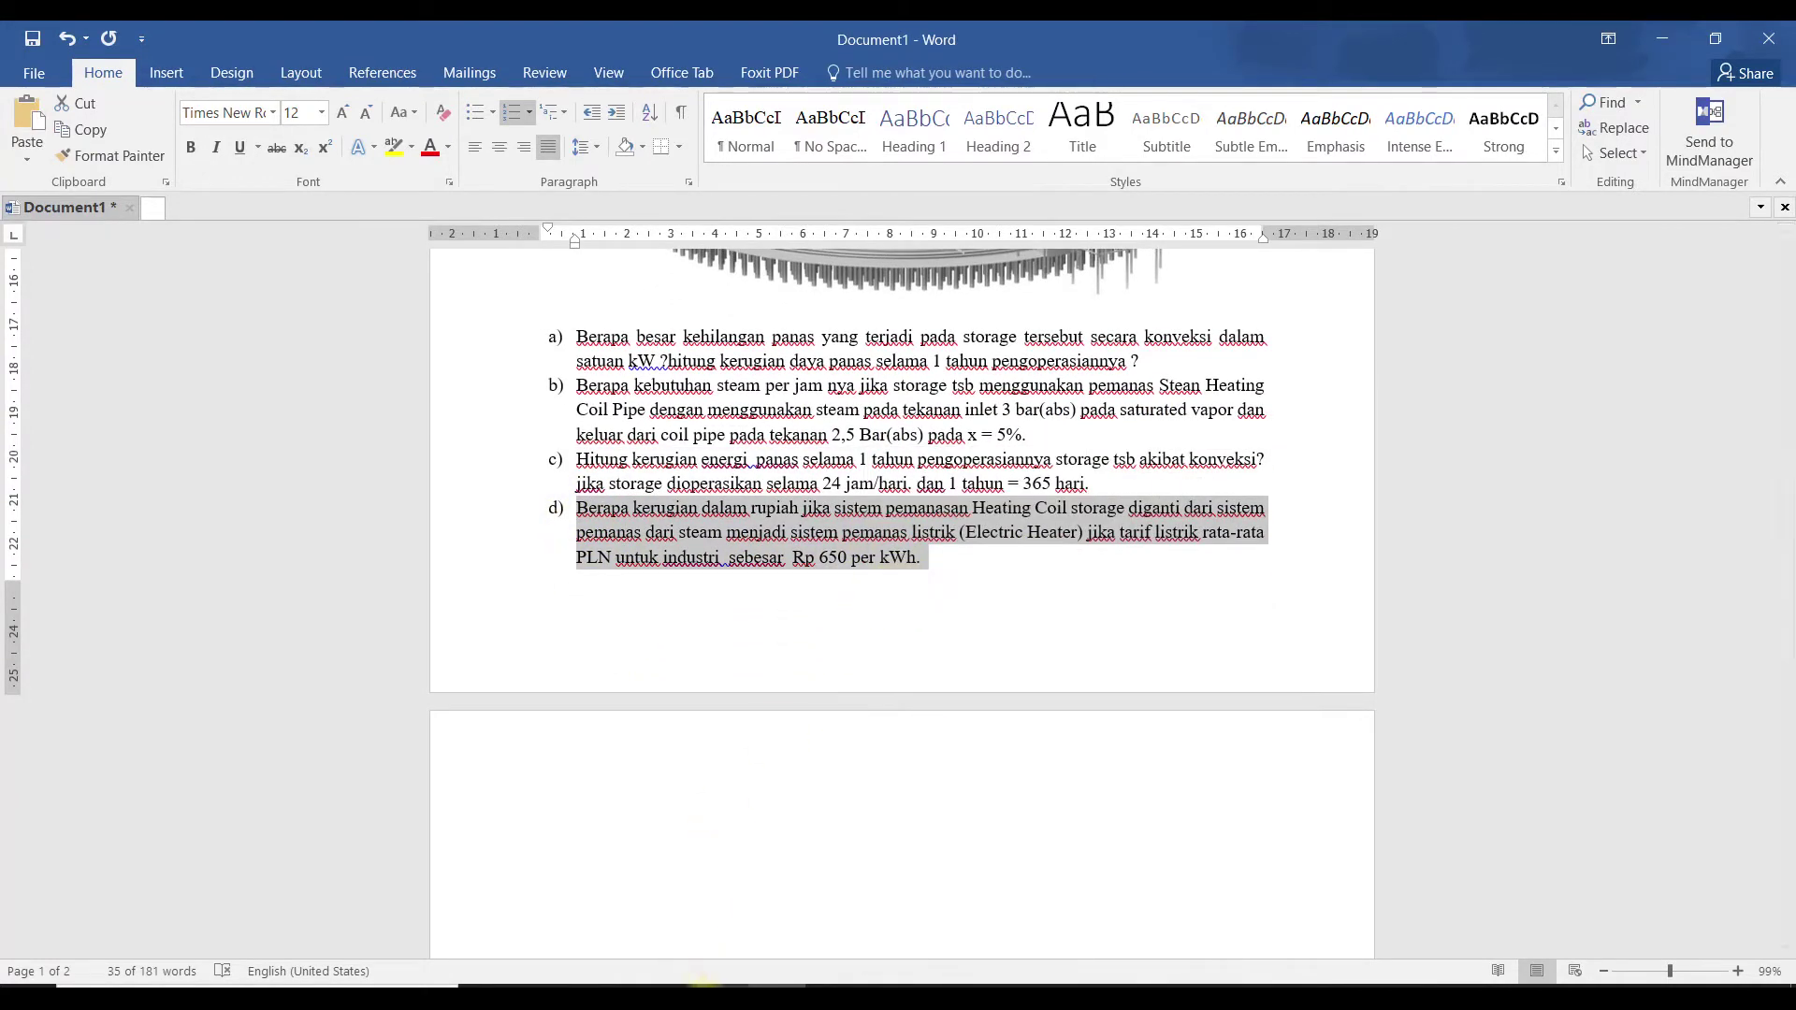
Step: Switch back to the form and title the new question with the copied item d) on the loss in rupiah
{"action": "left_click", "coordinate": [688, 982]}
{"action": "right_click", "coordinate": [599, 802]}
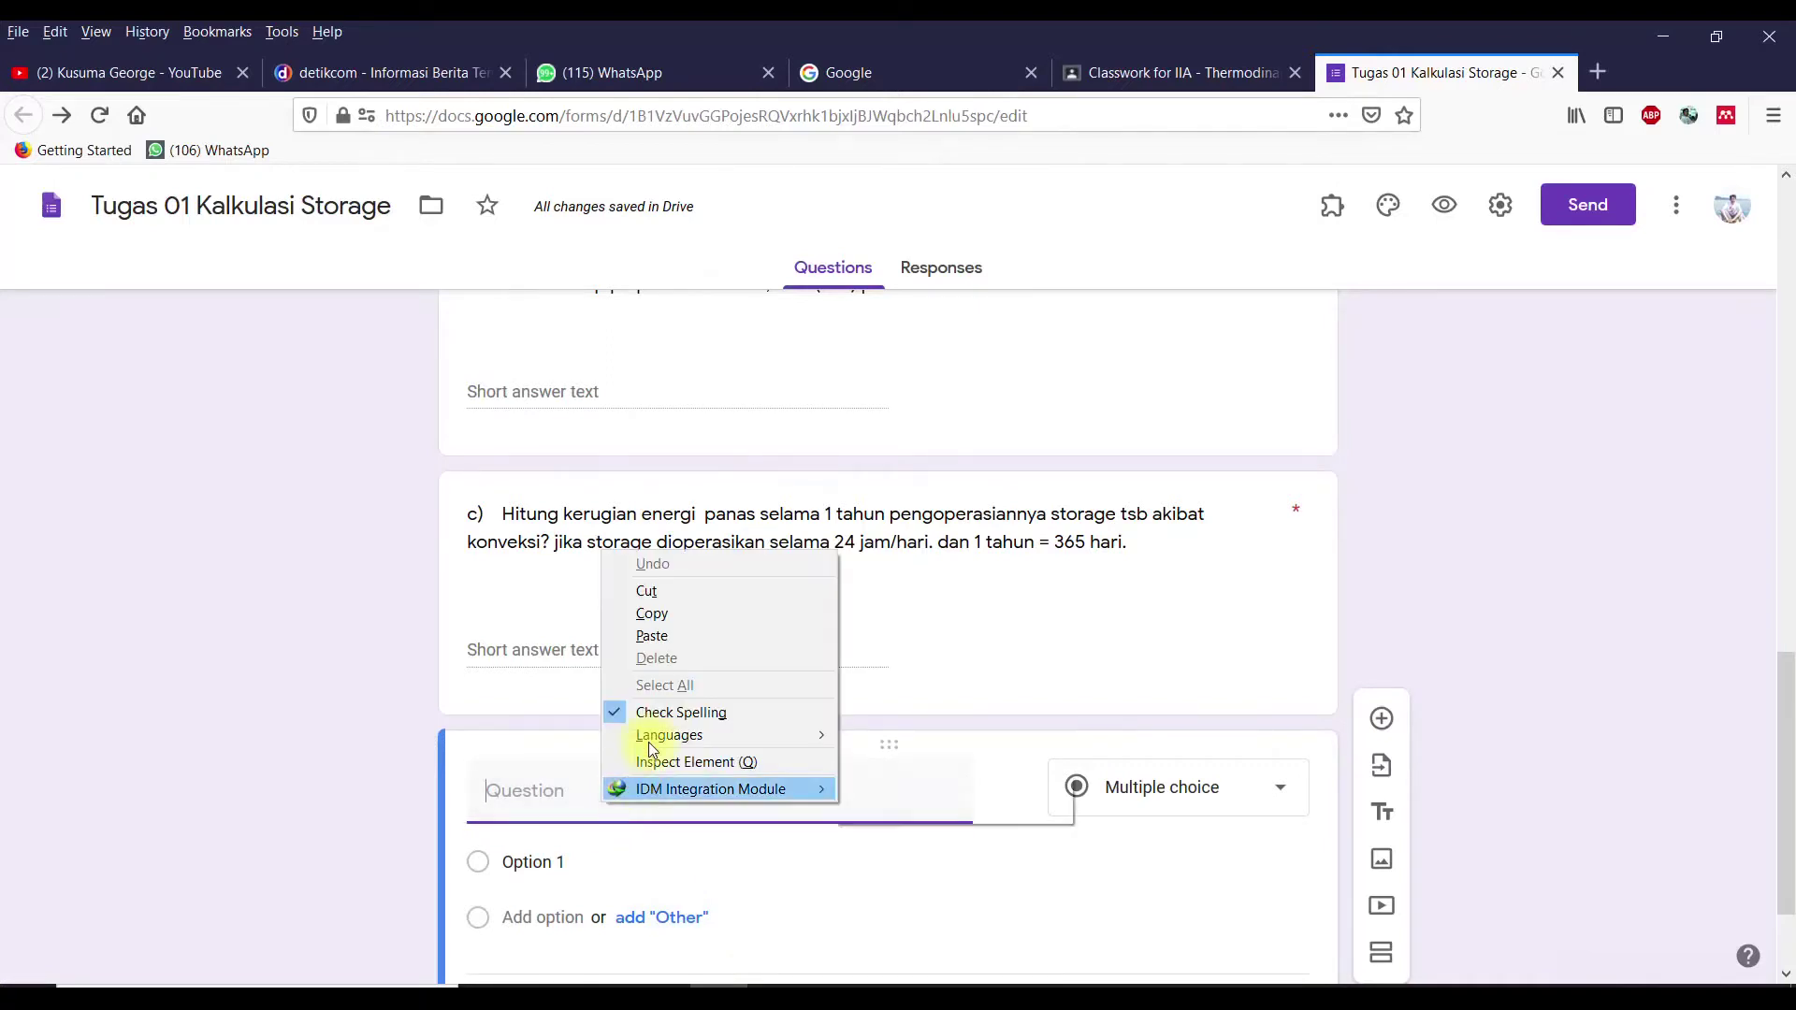
{"action": "left_click", "coordinate": [679, 642]}
Step: Change question d) on the loss in rupiah to Short answer and make it required
{"action": "scroll", "coordinate": [689, 707], "scroll_direction": "down", "scroll_amount": 3}
{"action": "left_click", "coordinate": [1214, 553]}
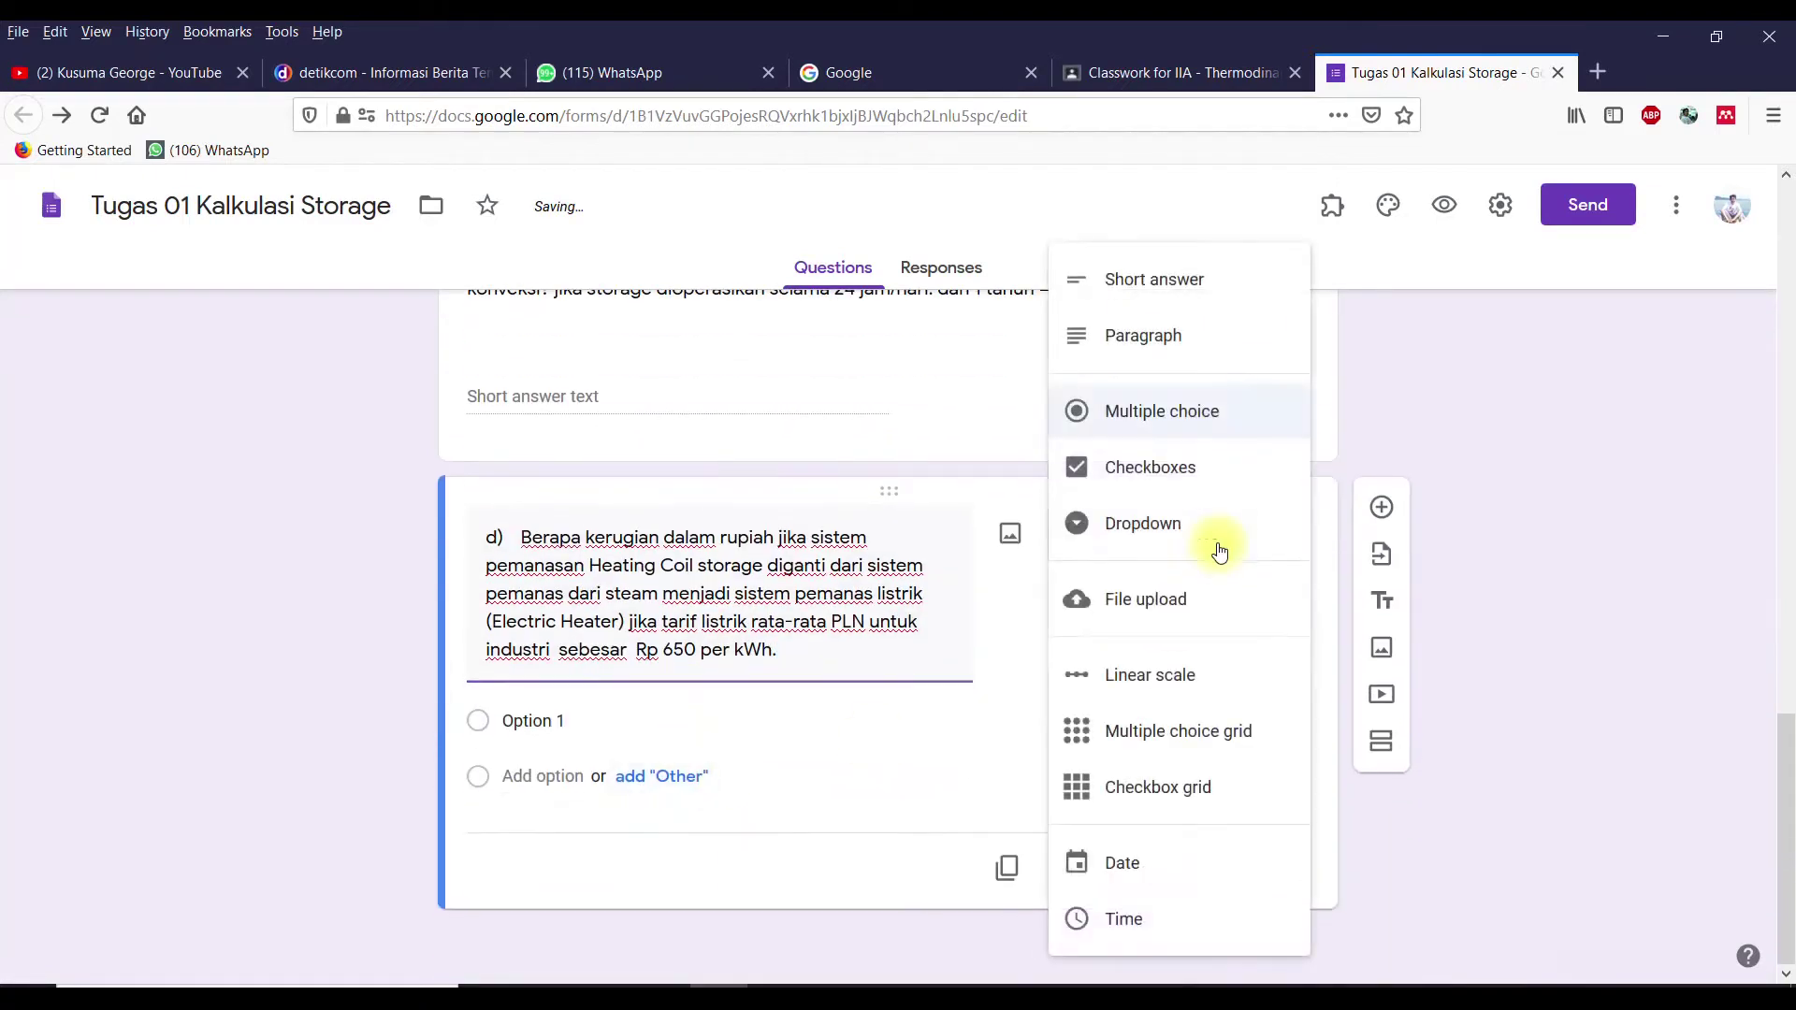
{"action": "left_click", "coordinate": [1168, 280]}
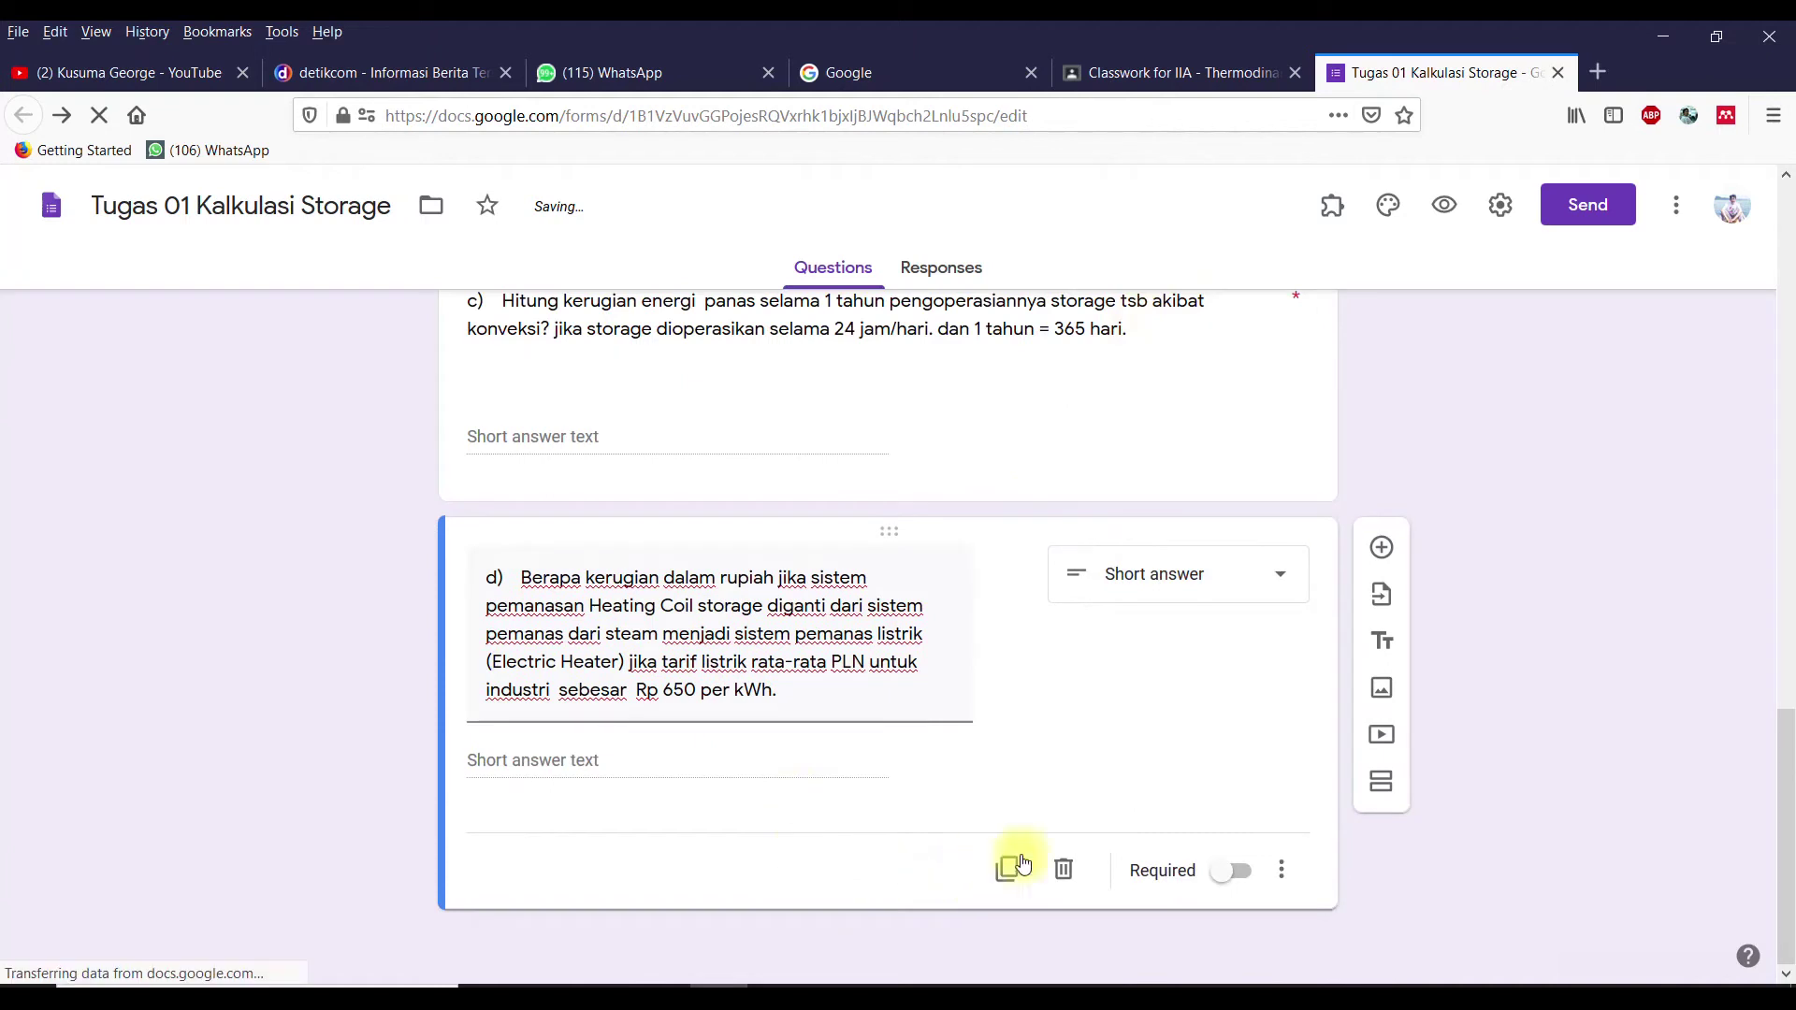
{"action": "left_click", "coordinate": [1249, 882]}
Step: Add response validation to question d), keeping the type Number and choosing the condition Is number
{"action": "left_click", "coordinate": [1282, 870]}
{"action": "left_click", "coordinate": [1335, 945]}
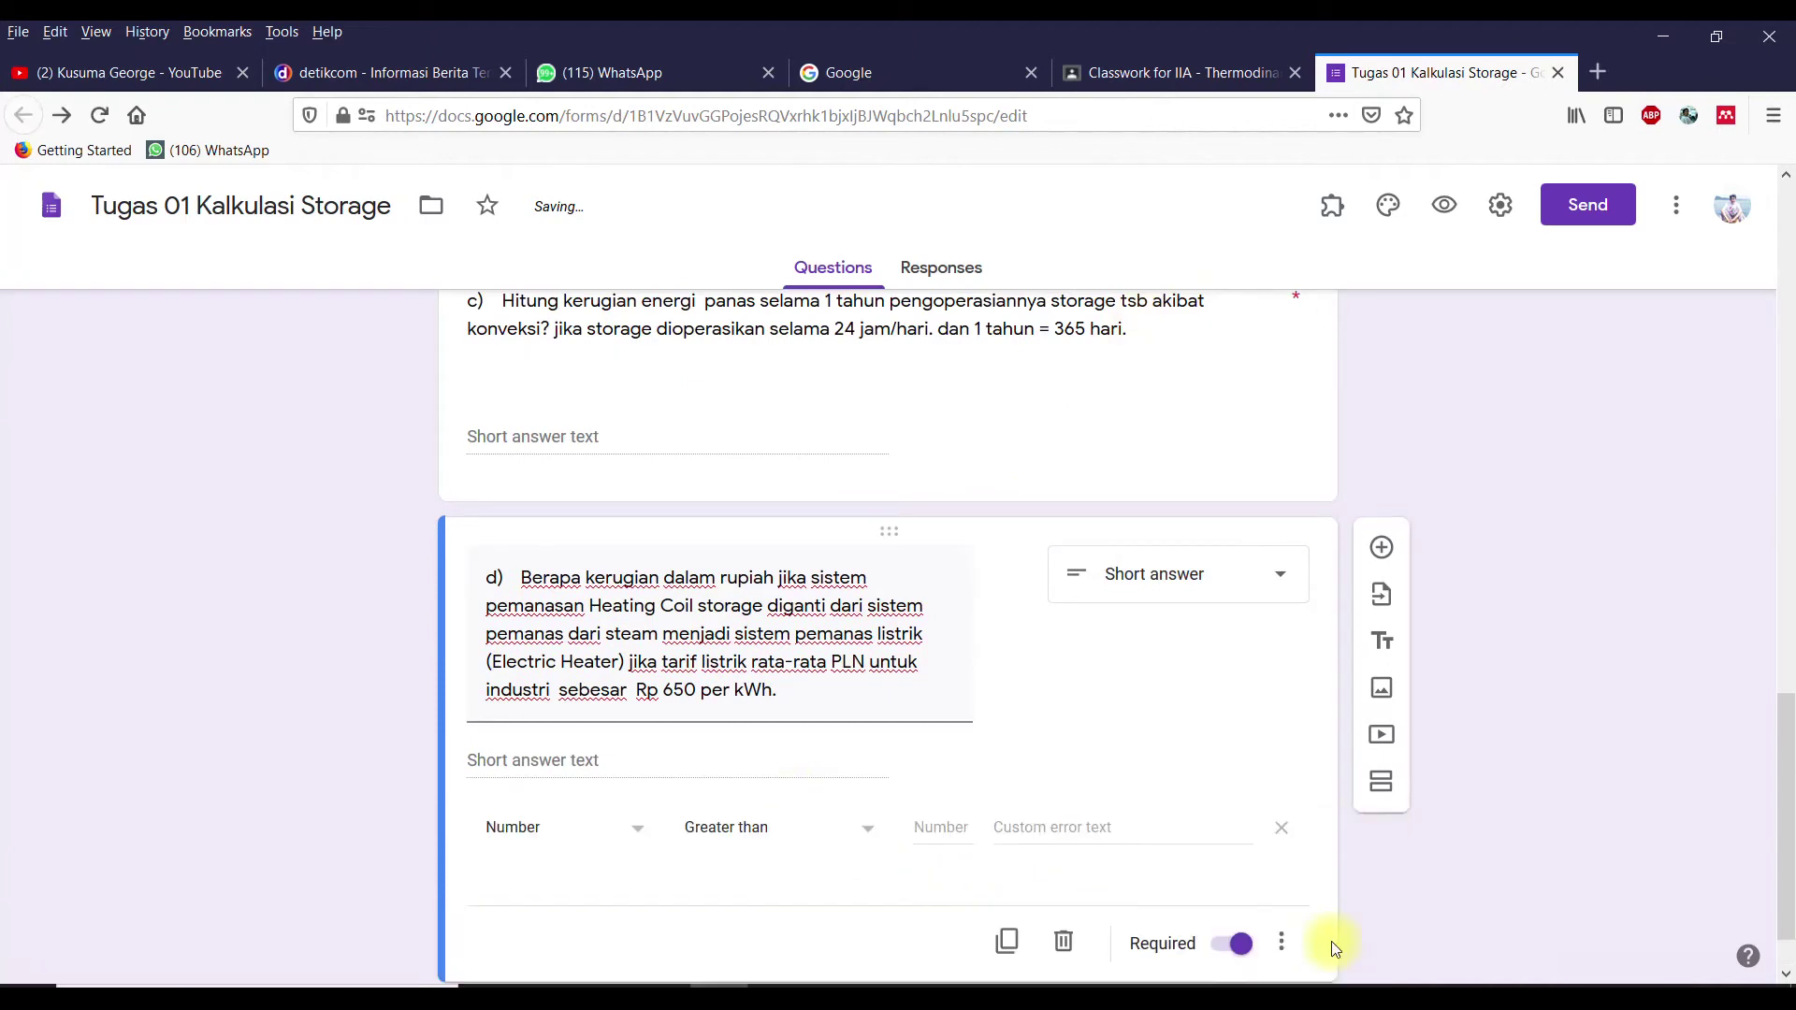
{"action": "left_click", "coordinate": [718, 833]}
{"action": "left_click", "coordinate": [730, 876]}
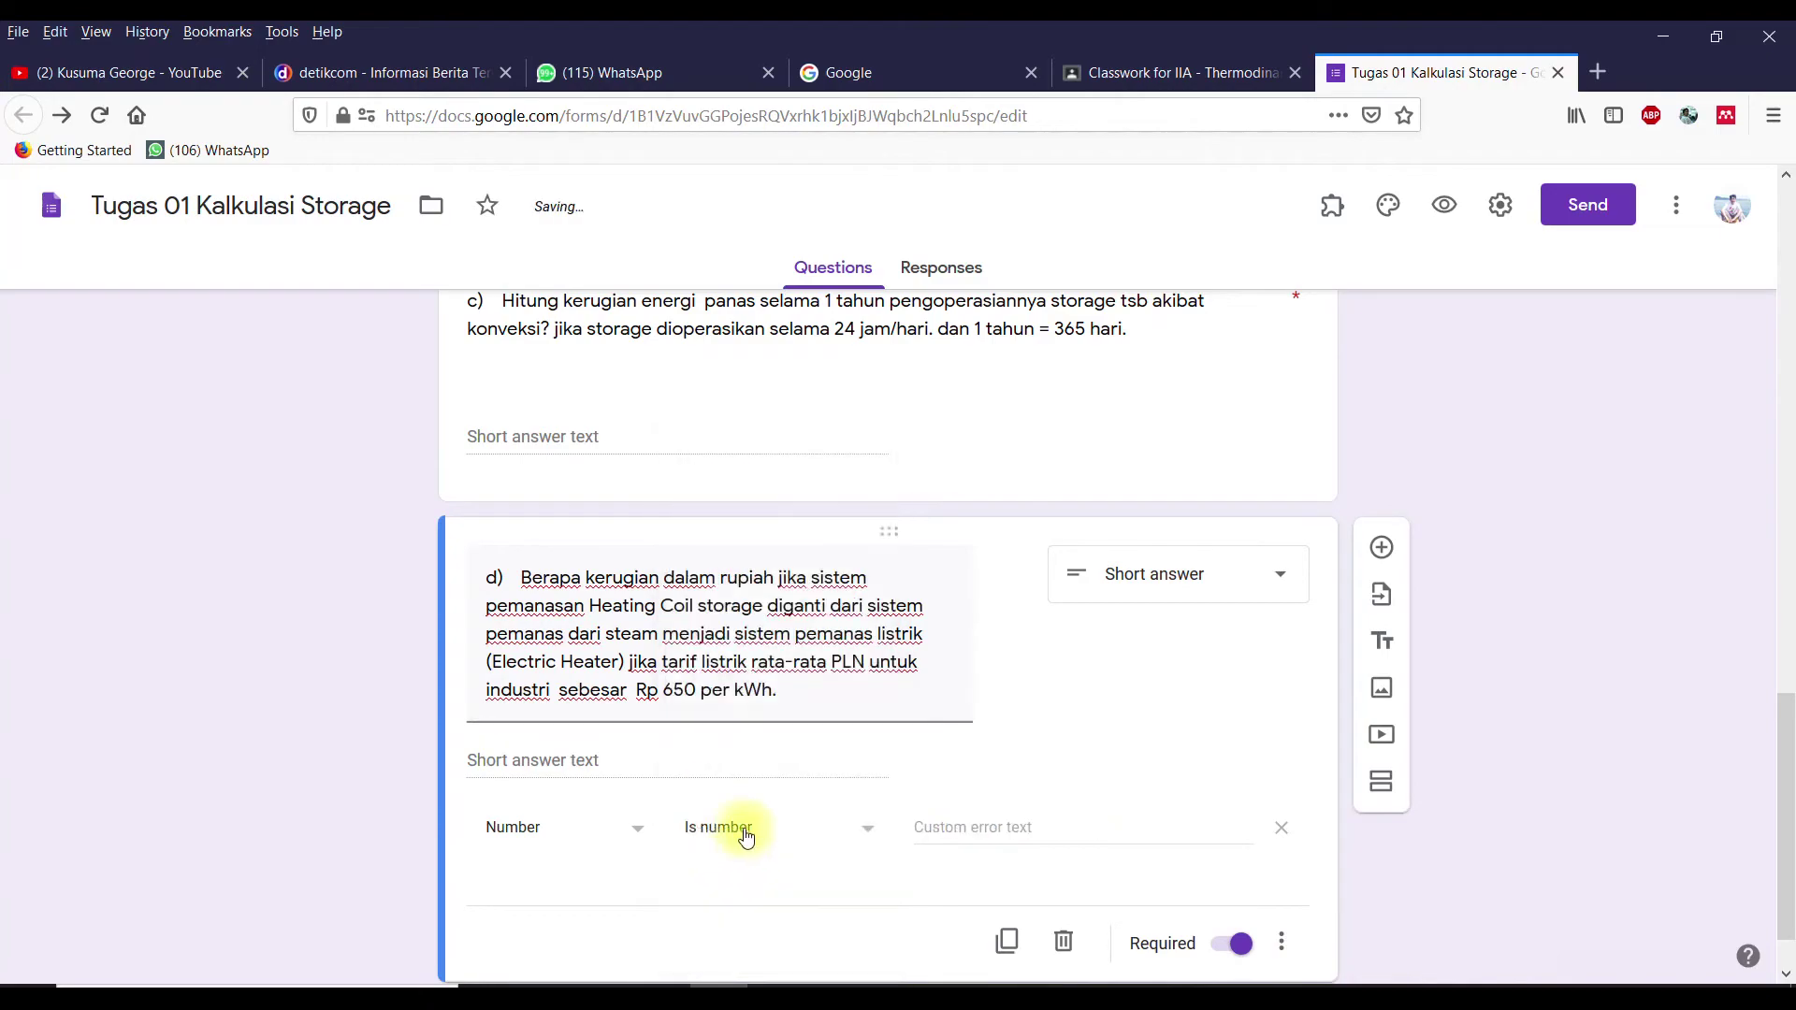
{"action": "scroll", "coordinate": [727, 794], "scroll_direction": "up", "scroll_amount": 15}
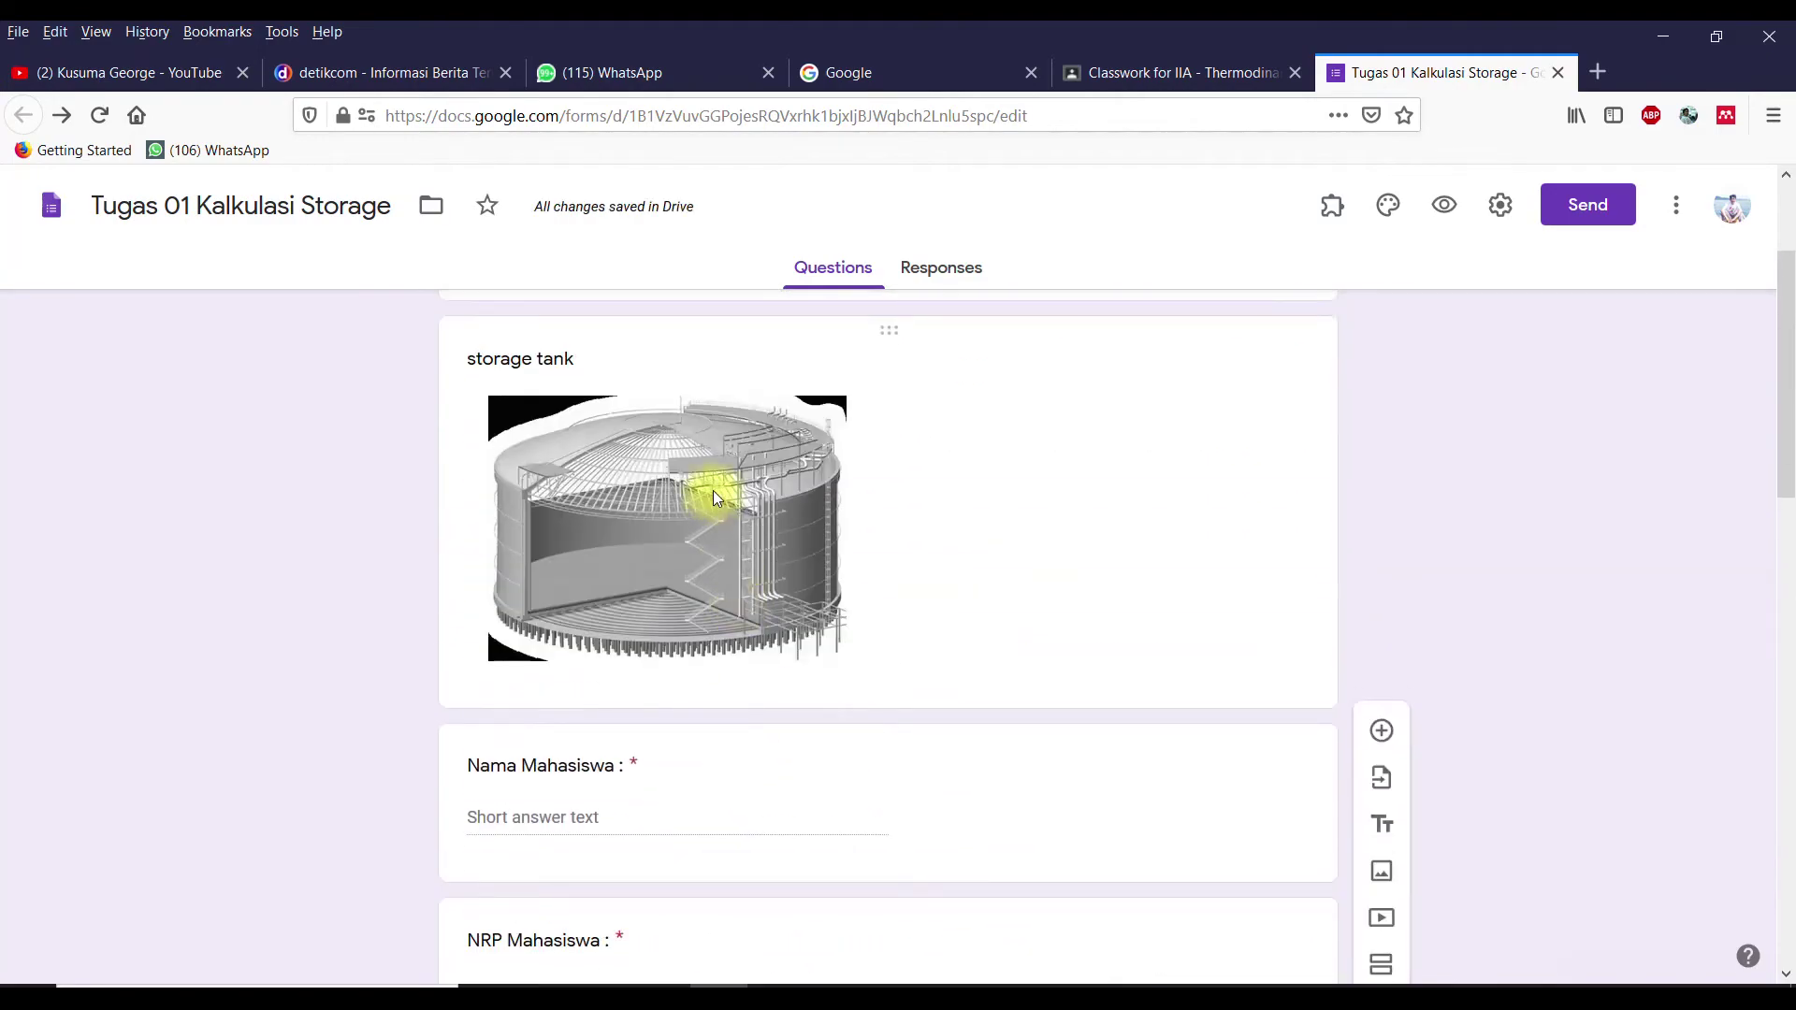
{"action": "scroll", "coordinate": [702, 491], "scroll_direction": "down", "scroll_amount": 15}
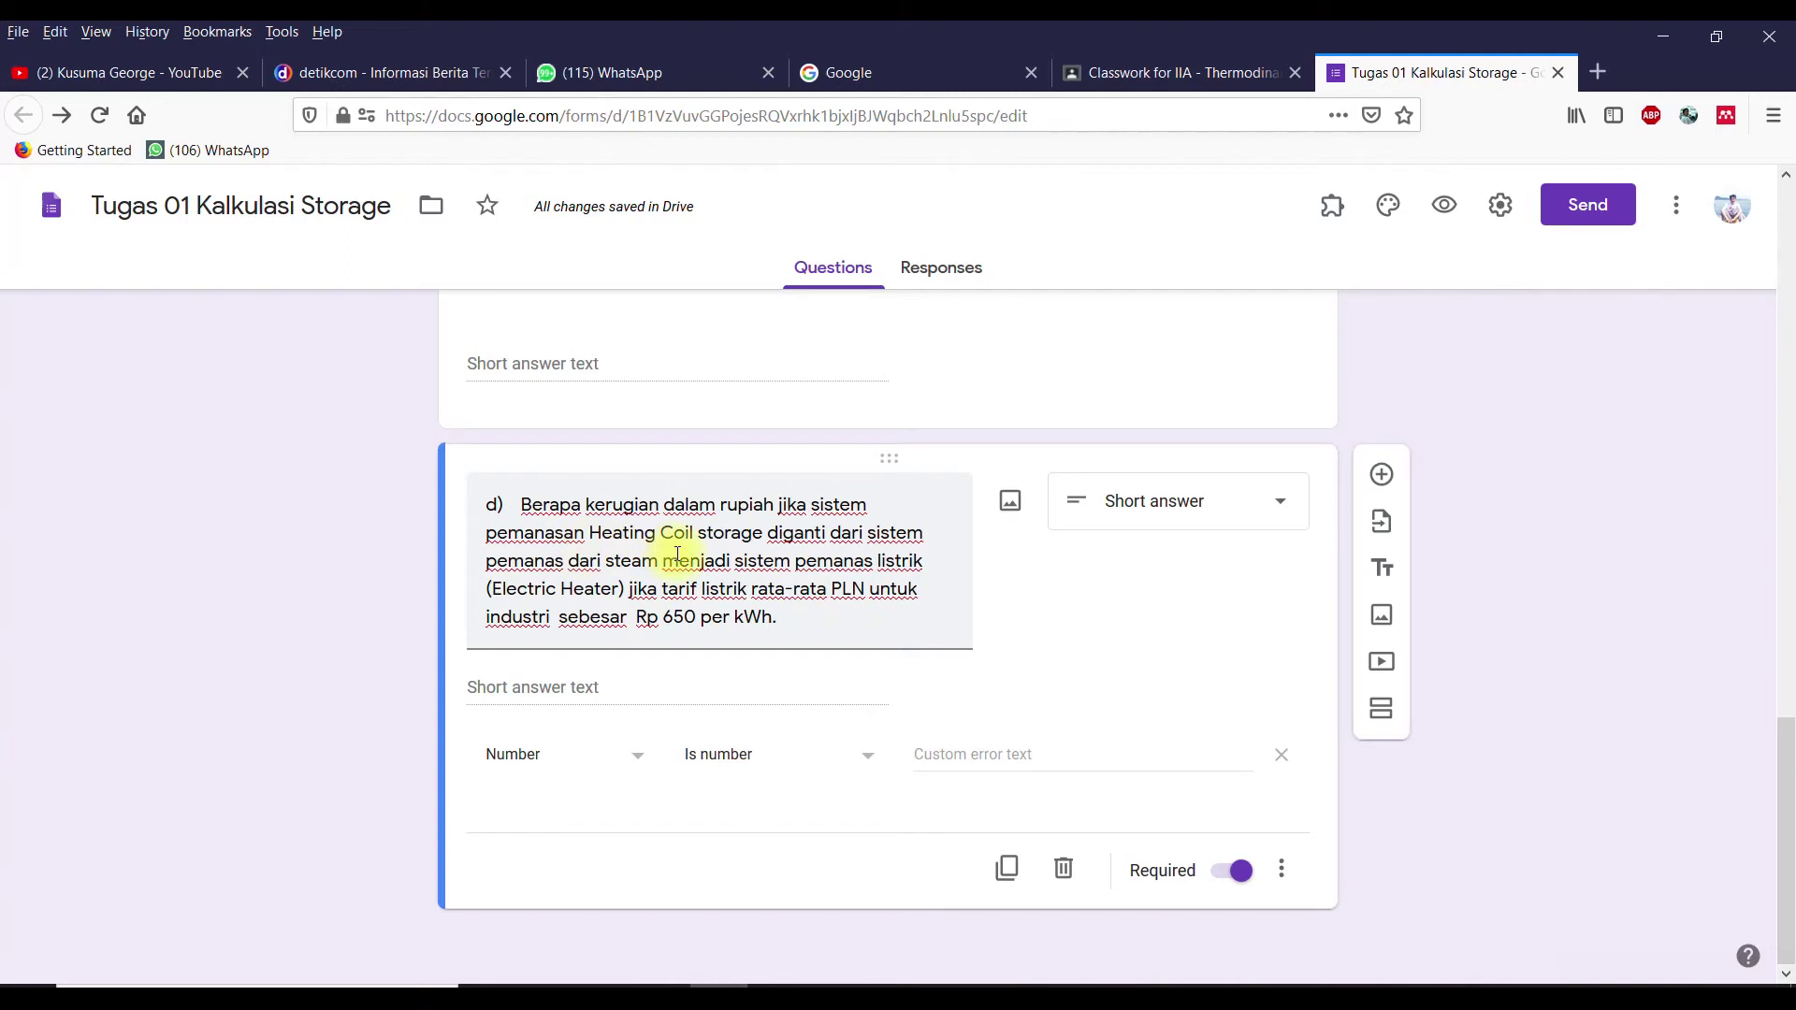
Step: Add a question below d) with the title "upload kalkulasi manual anda !"
{"action": "key", "text": "ctrl+minus"}
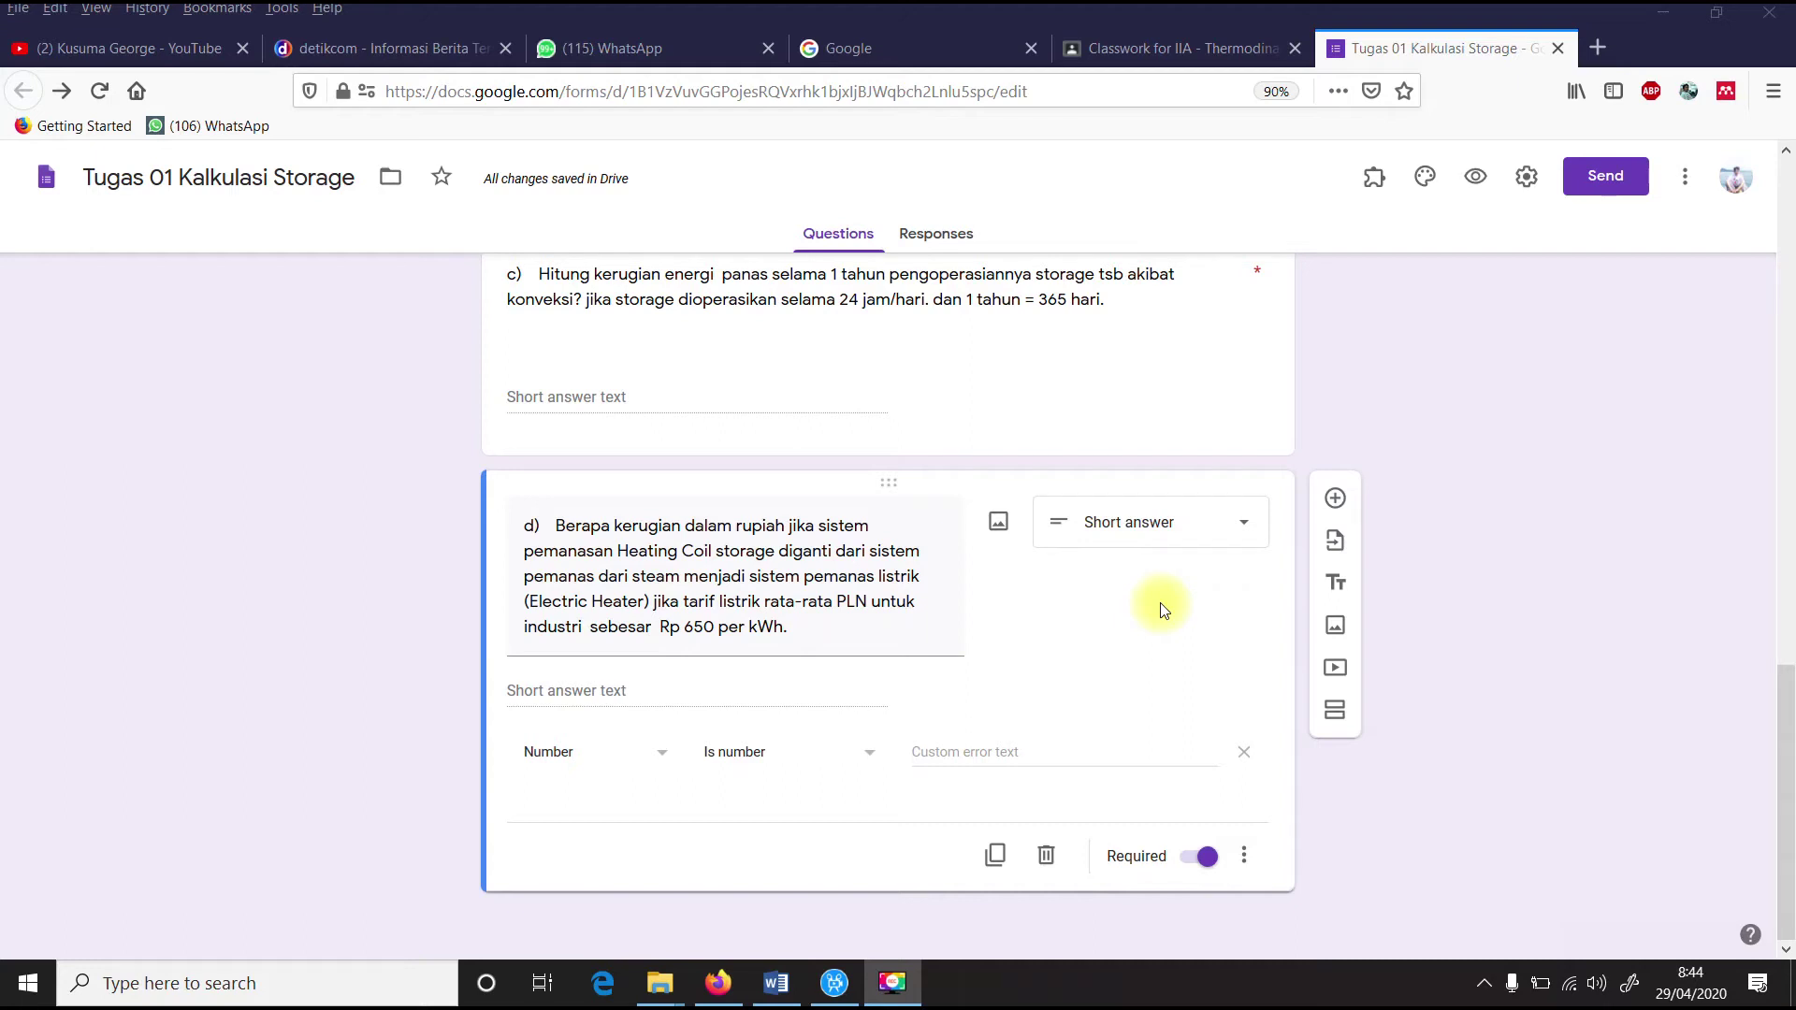
{"action": "left_click", "coordinate": [1334, 502]}
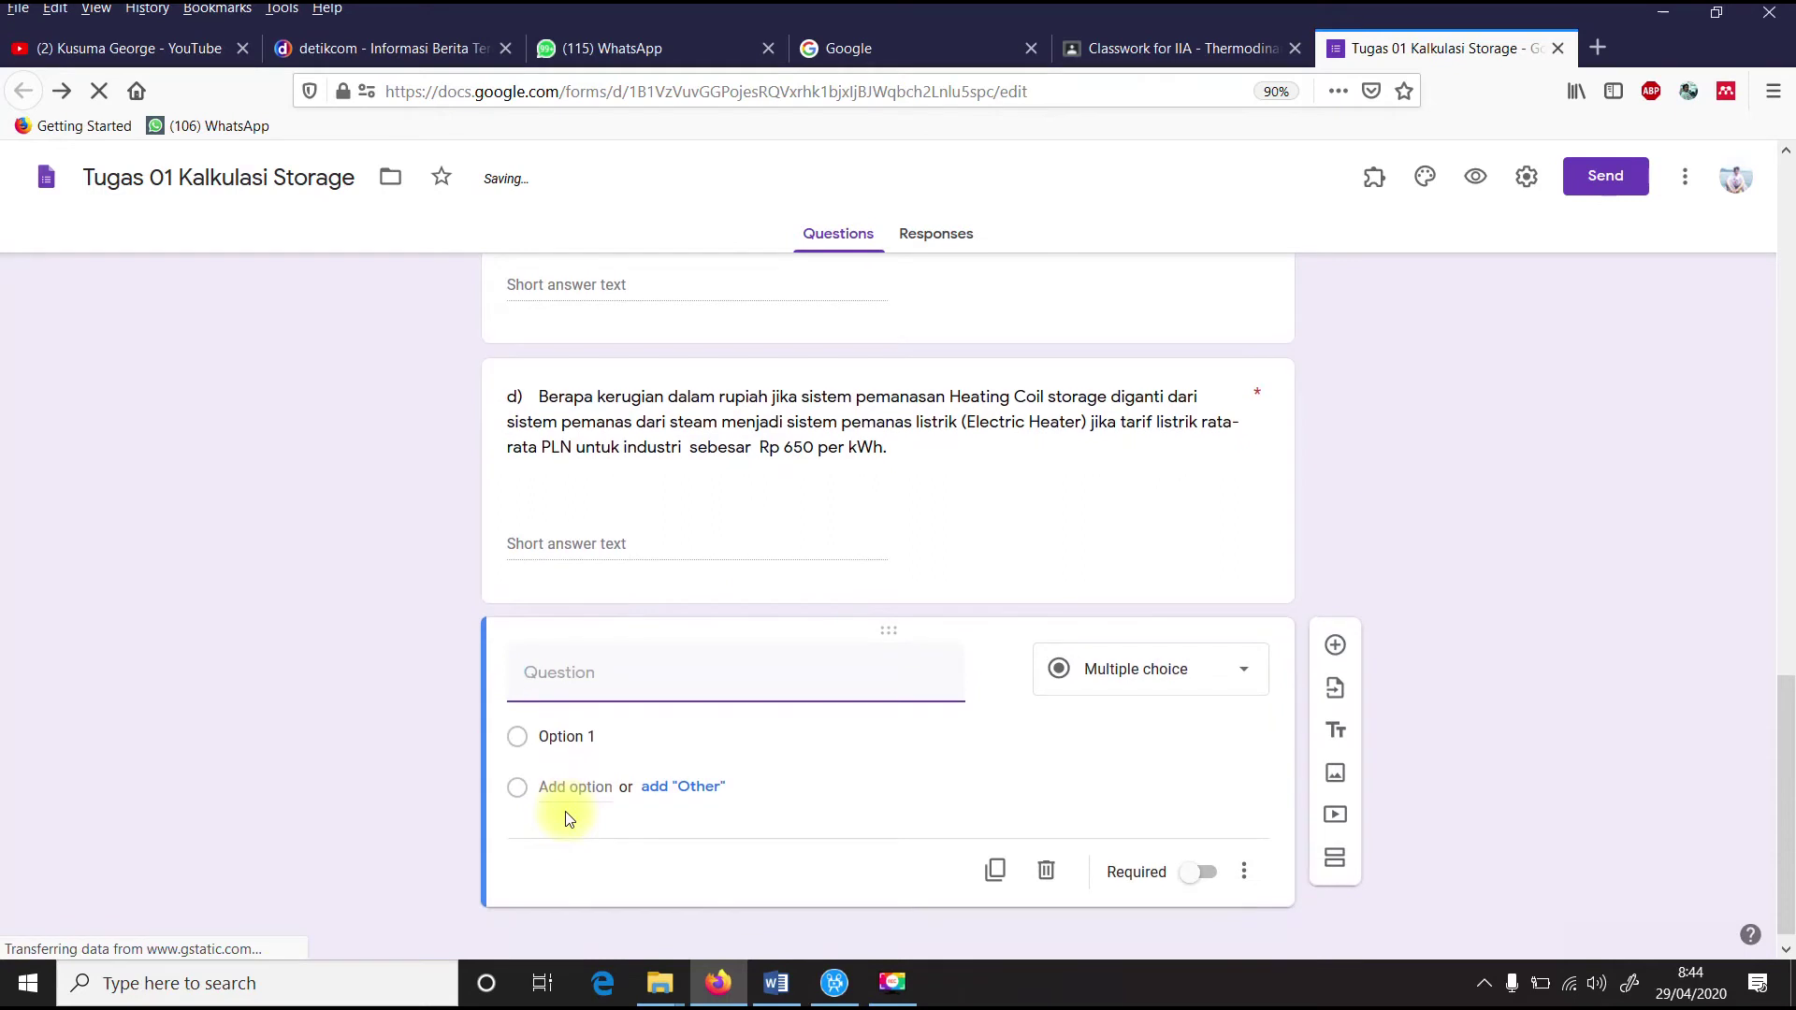
{"action": "type", "text": "upload kalku"}
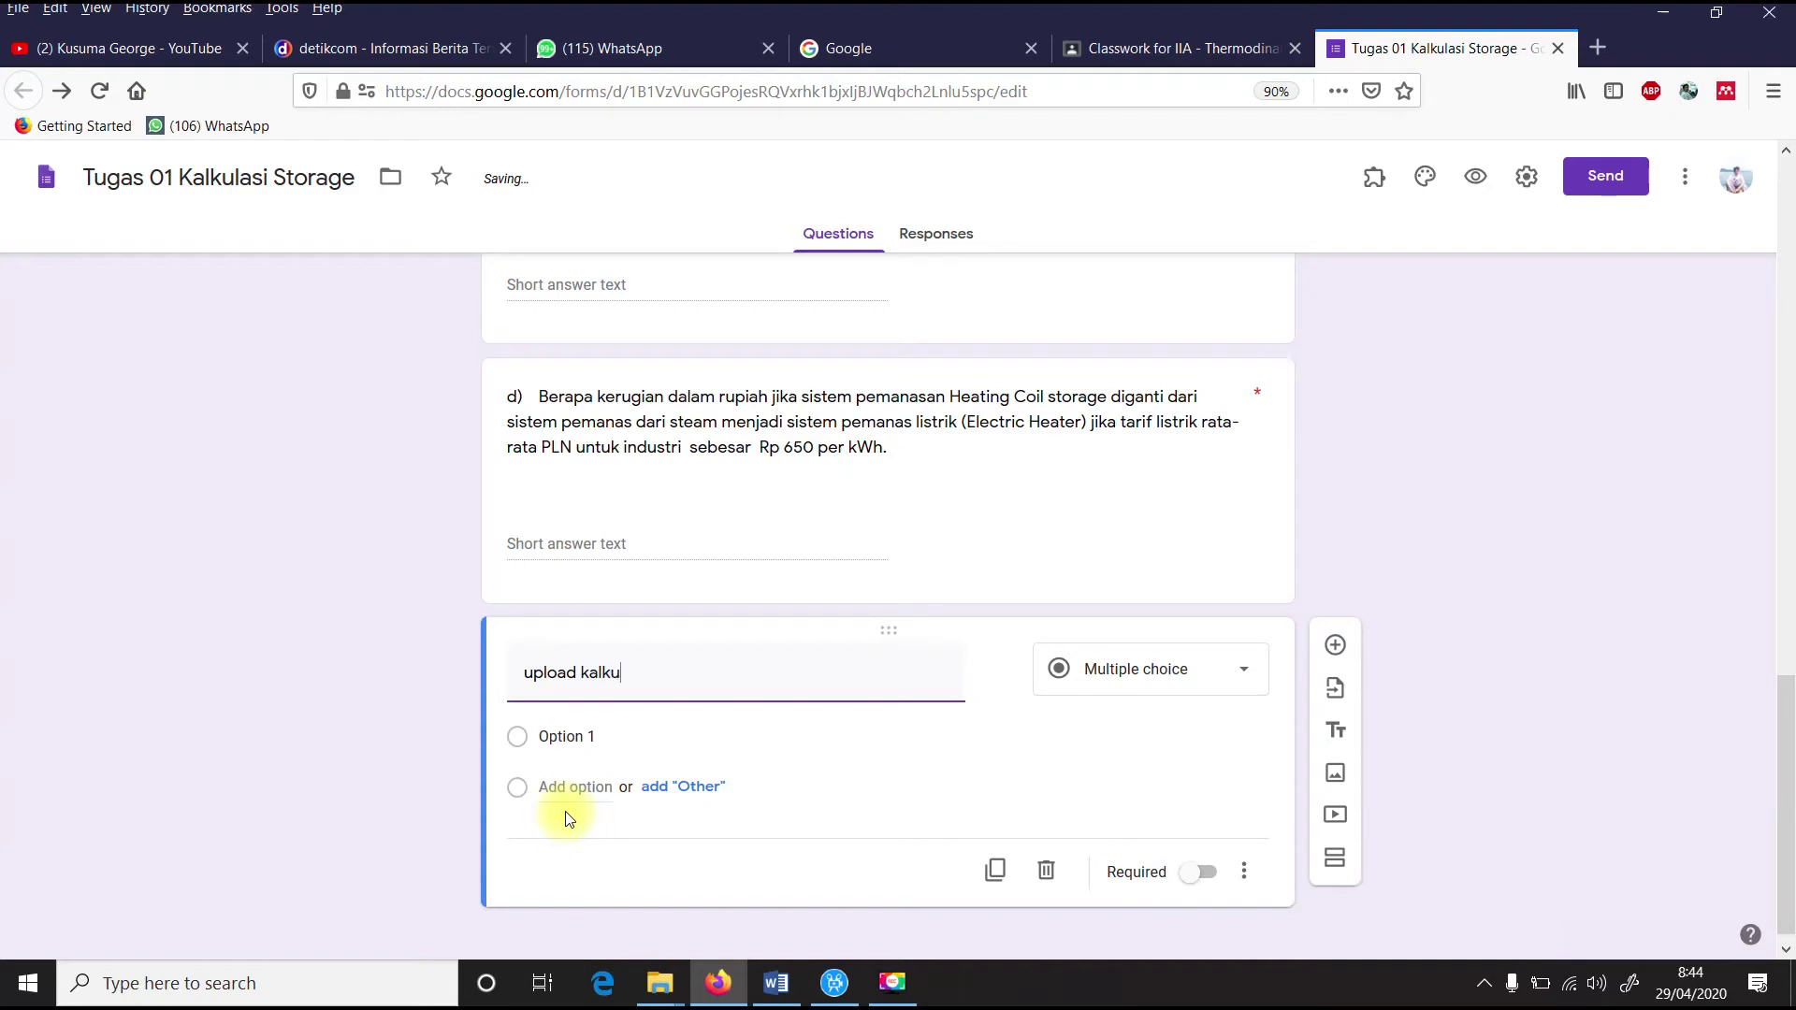
{"action": "type", "text": "lasi manua"}
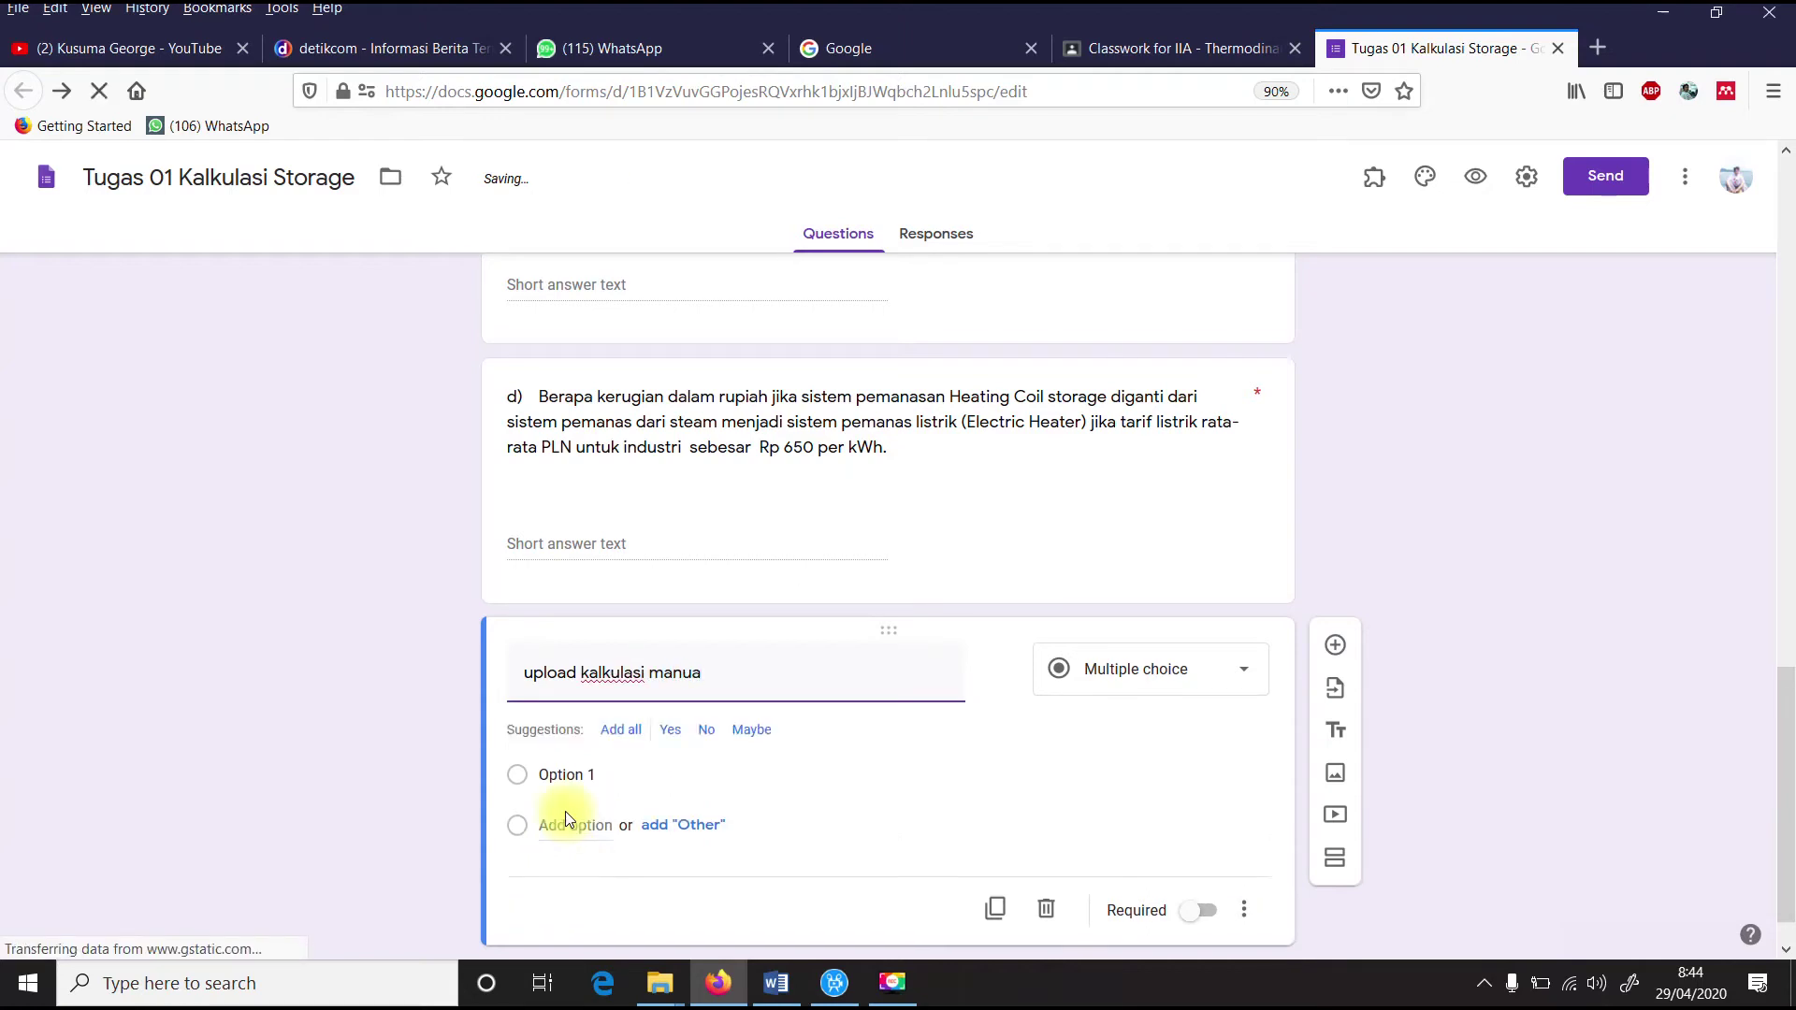
{"action": "type", "text": "l anda !"}
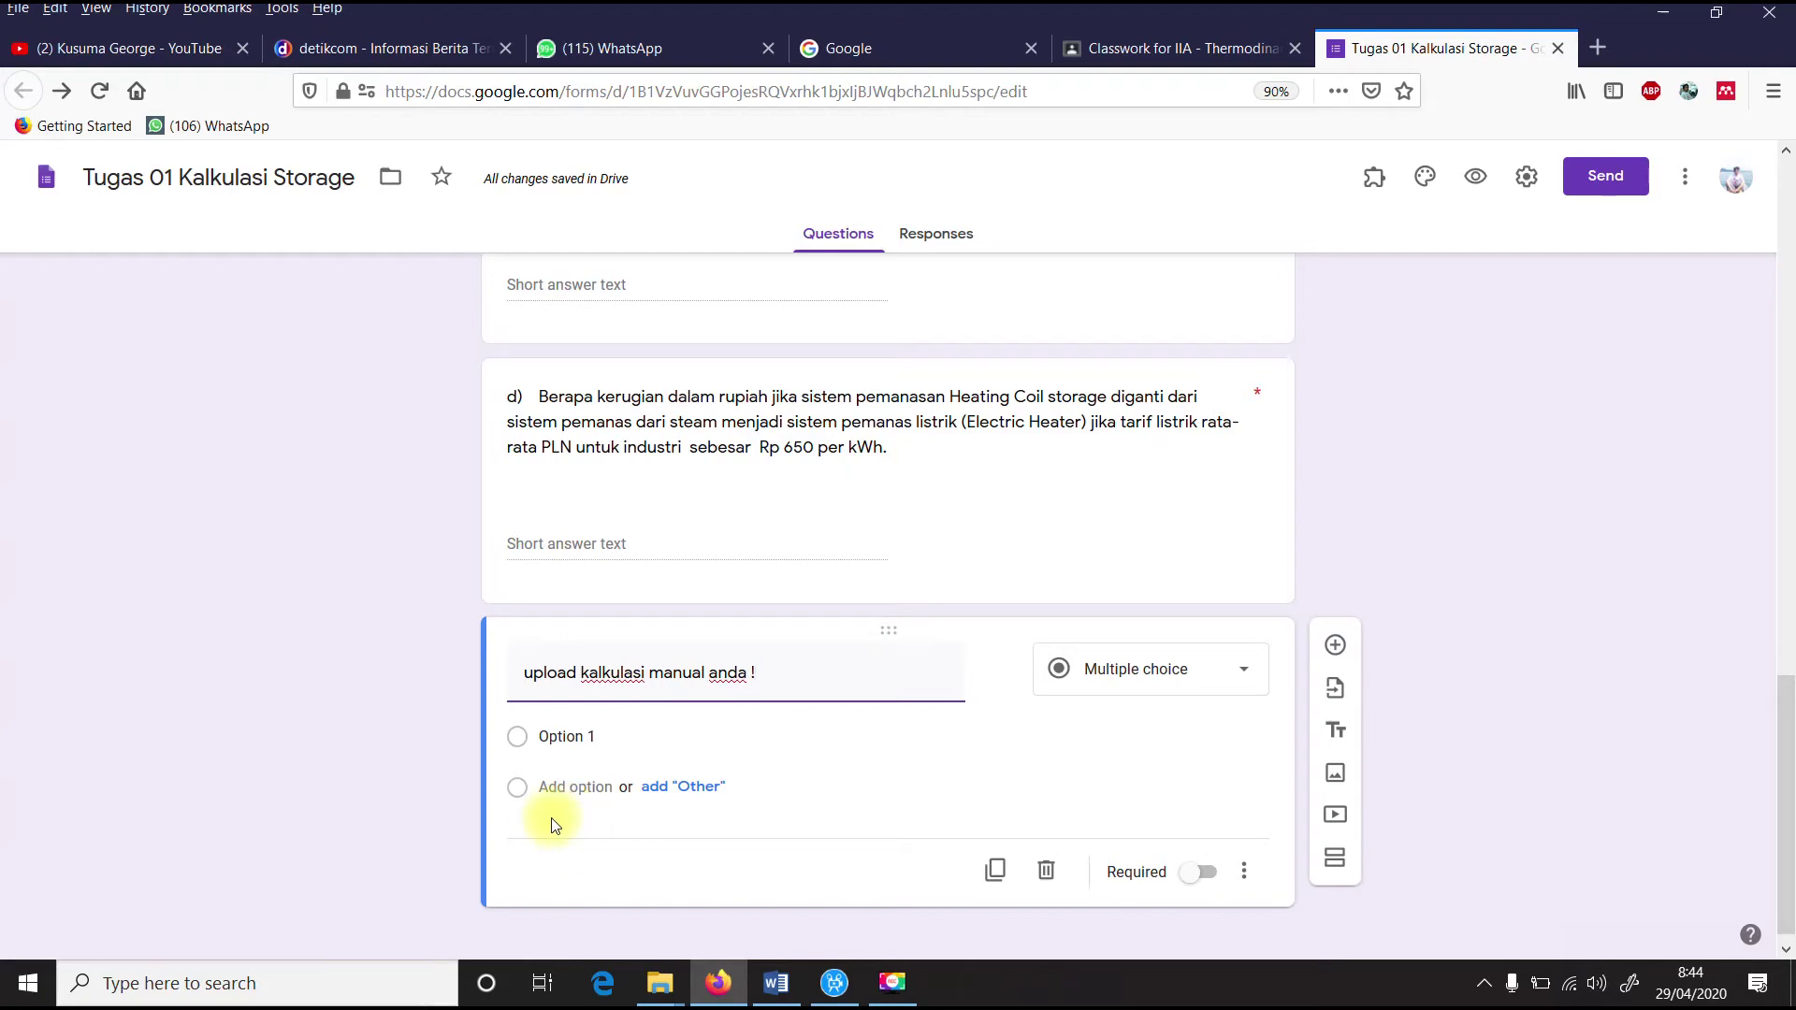
Step: Change the "upload kalkulasi manual anda !" question to File upload and agree to let respondents upload files to Drive
{"action": "left_click", "coordinate": [1130, 683]}
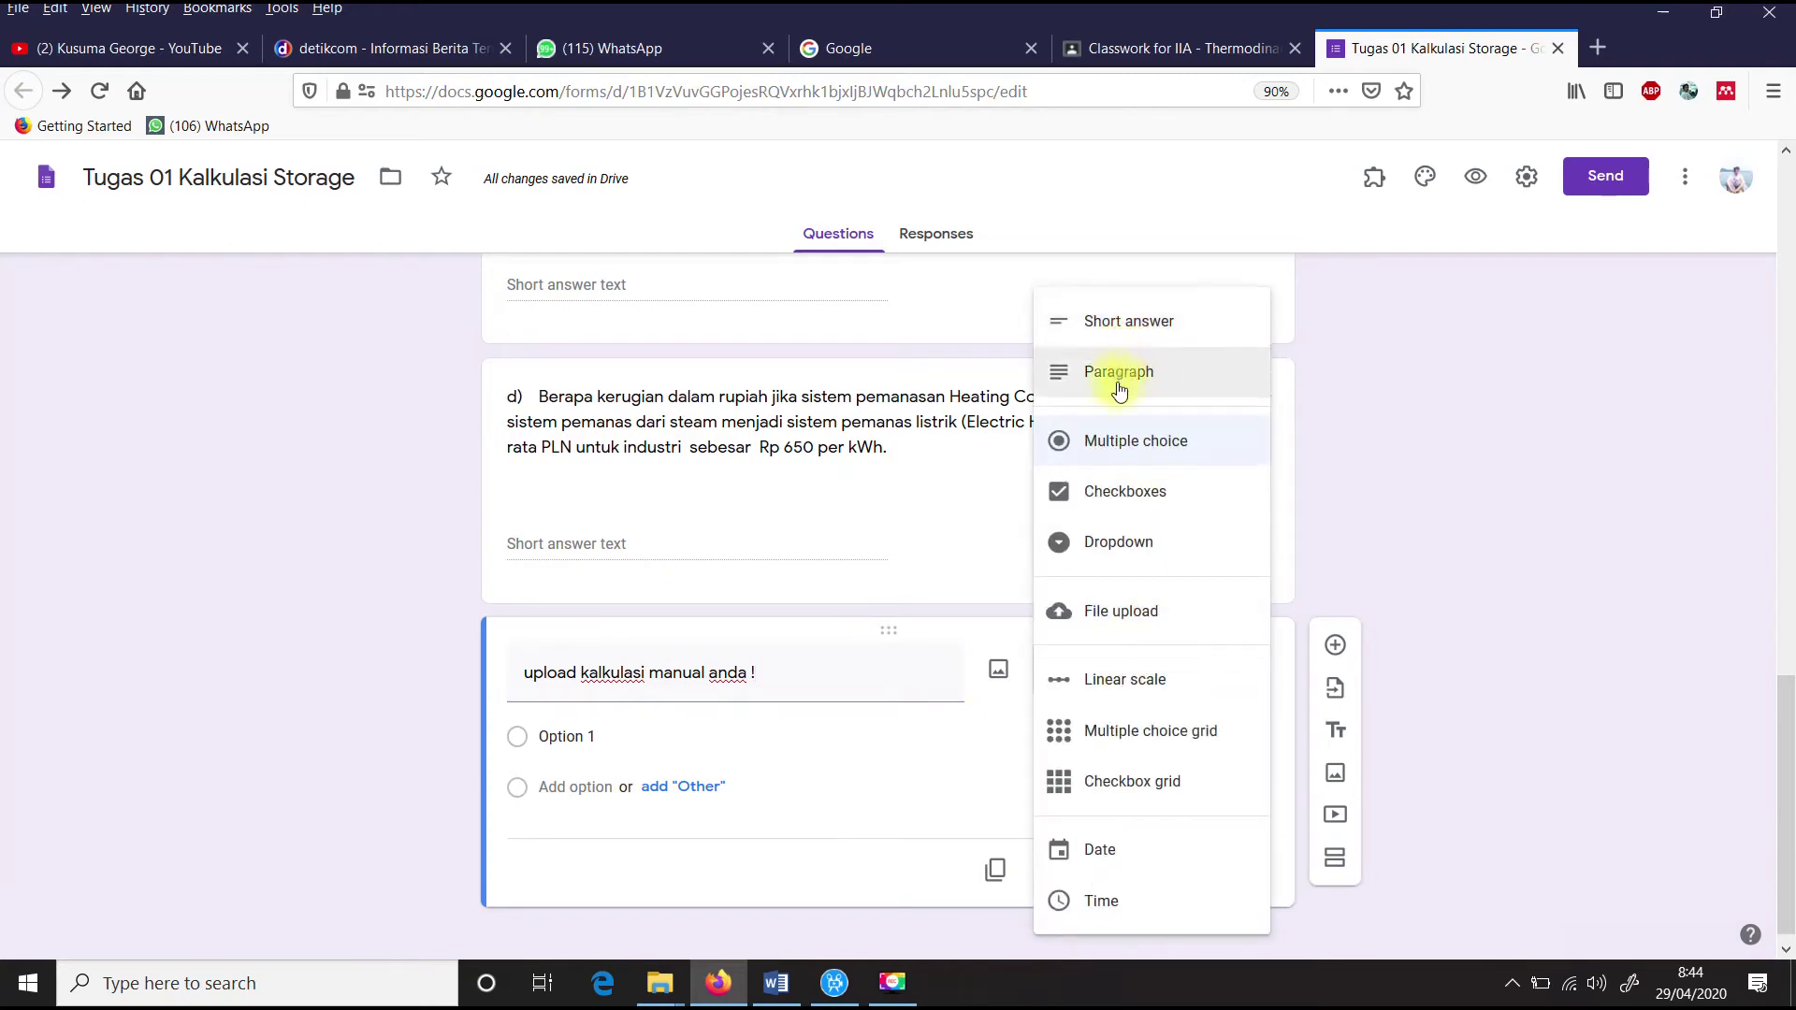
{"action": "left_click", "coordinate": [1108, 621]}
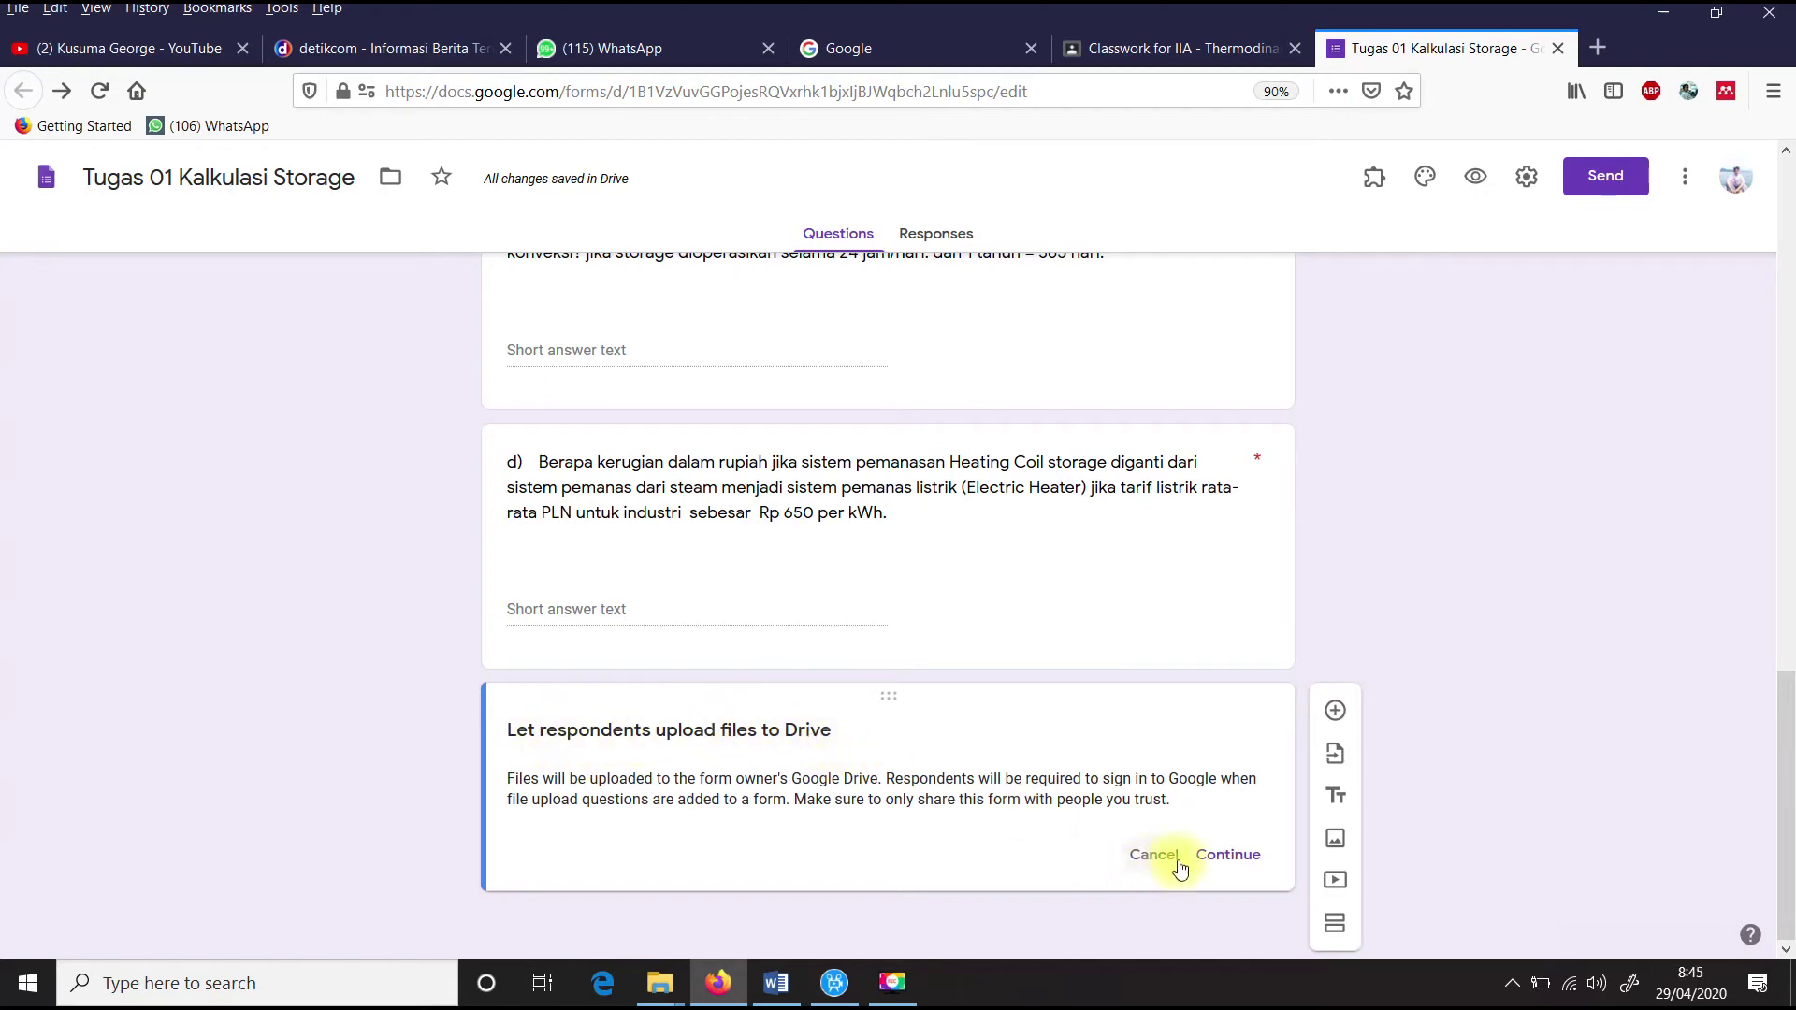
{"action": "left_click", "coordinate": [1218, 857]}
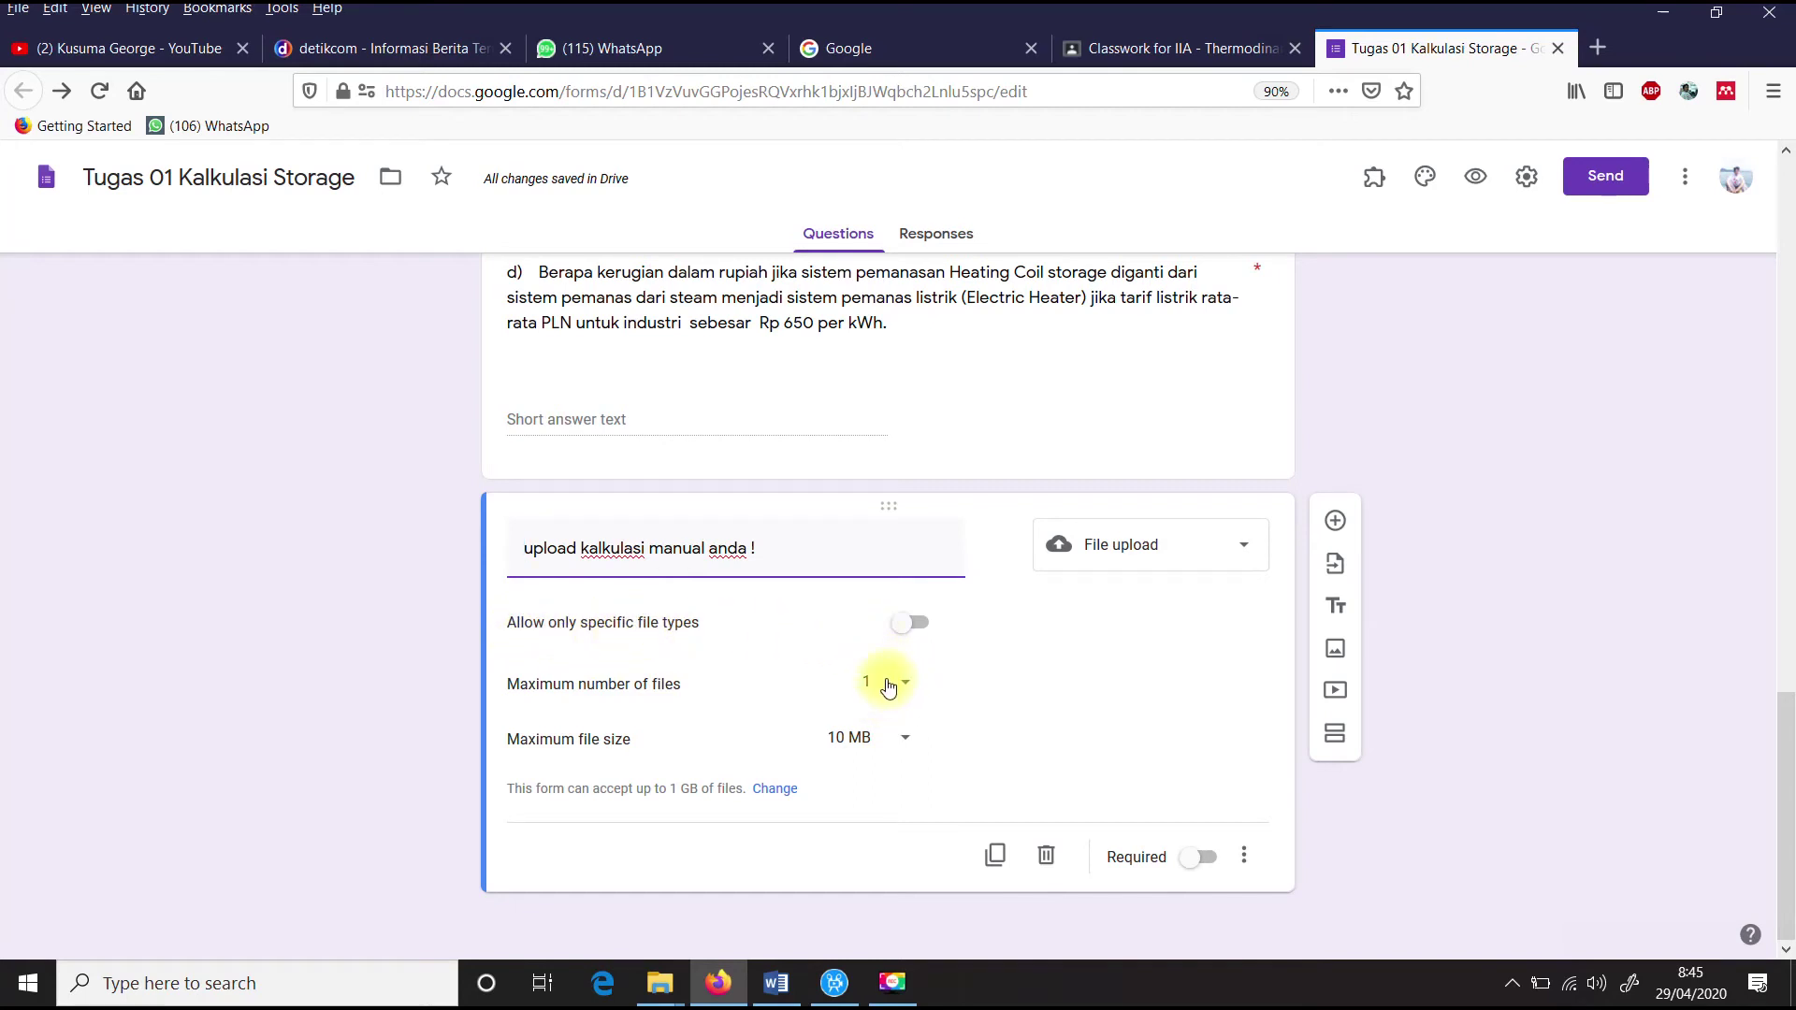
{"action": "left_click", "coordinate": [918, 630]}
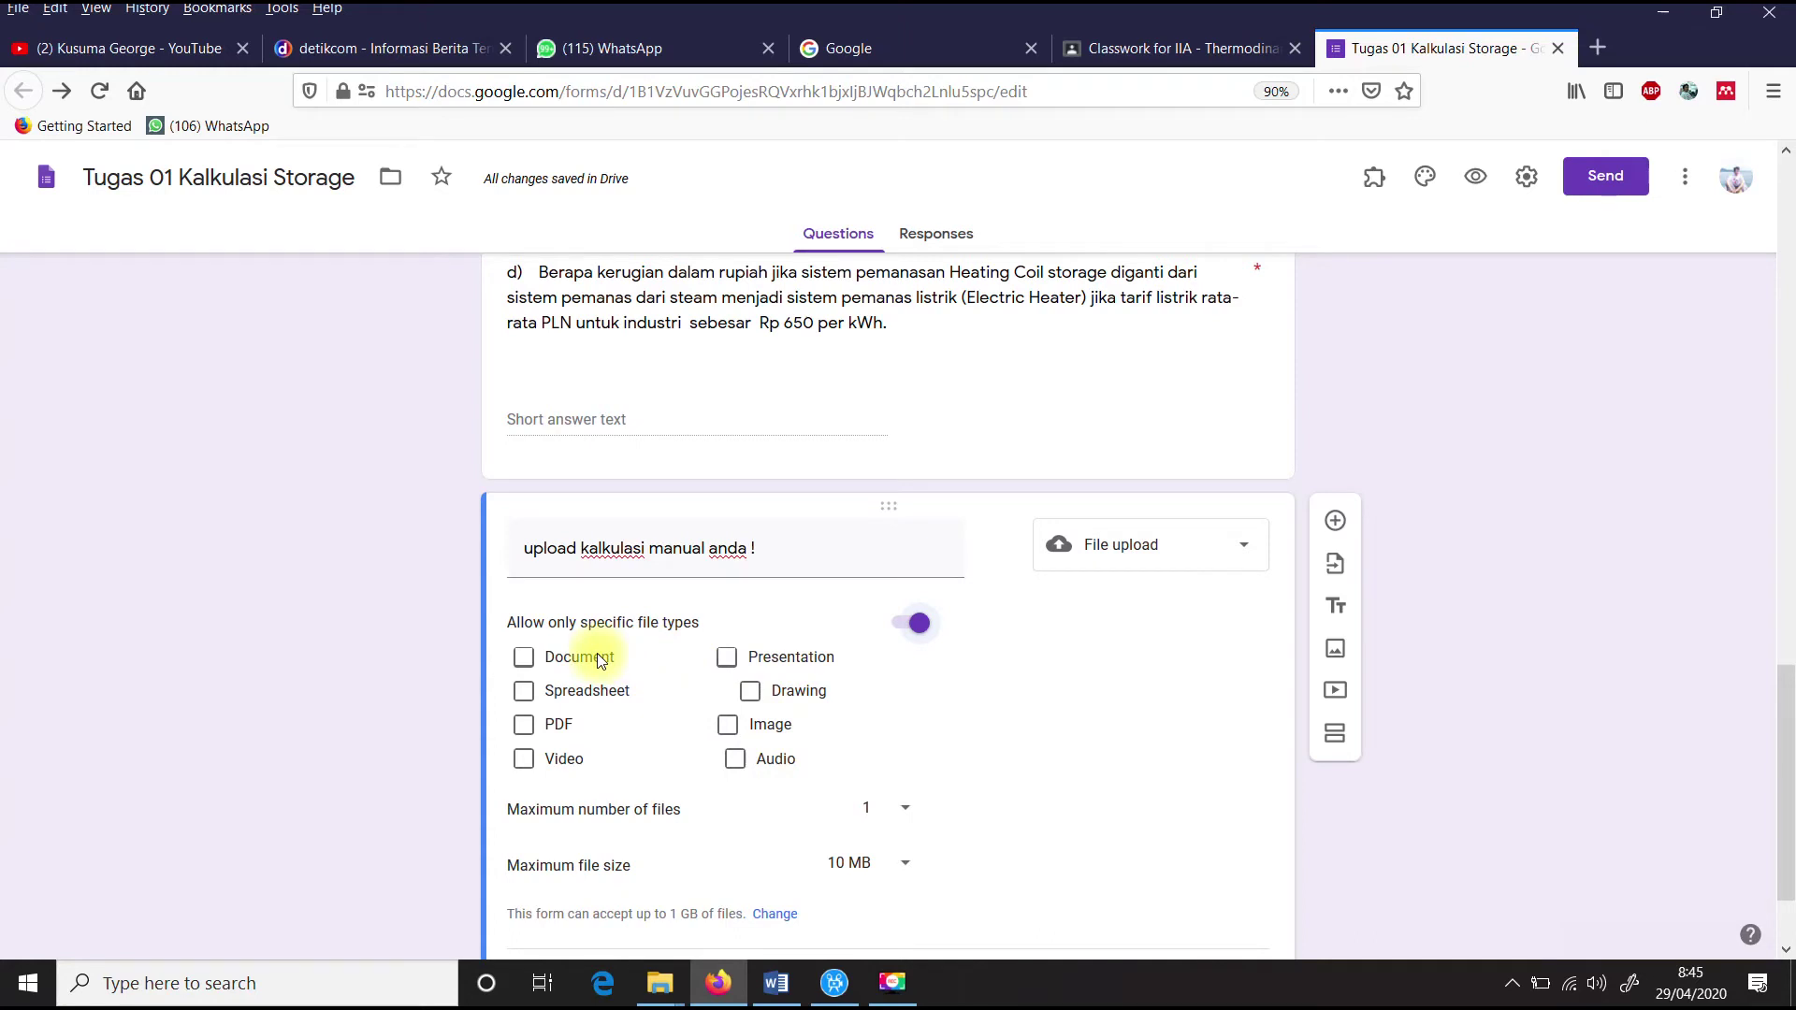
{"action": "left_click", "coordinate": [590, 729]}
{"action": "left_click", "coordinate": [730, 727]}
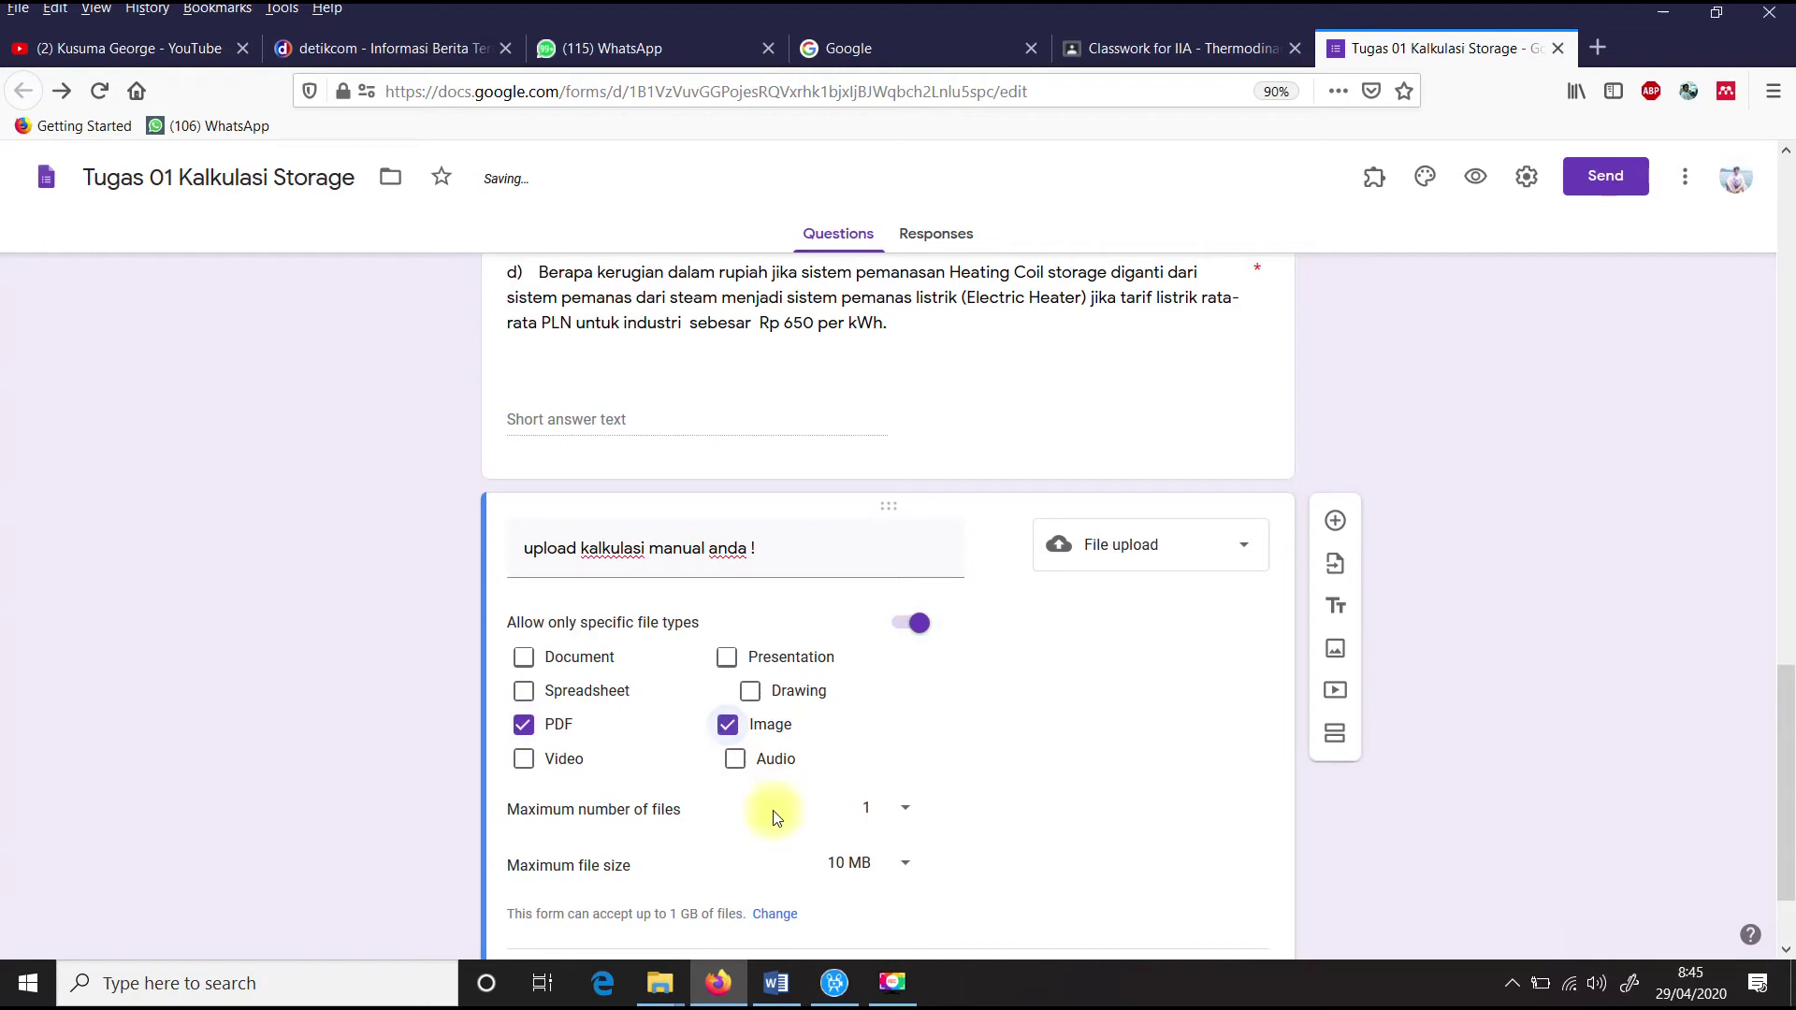
{"action": "left_click", "coordinate": [911, 625]}
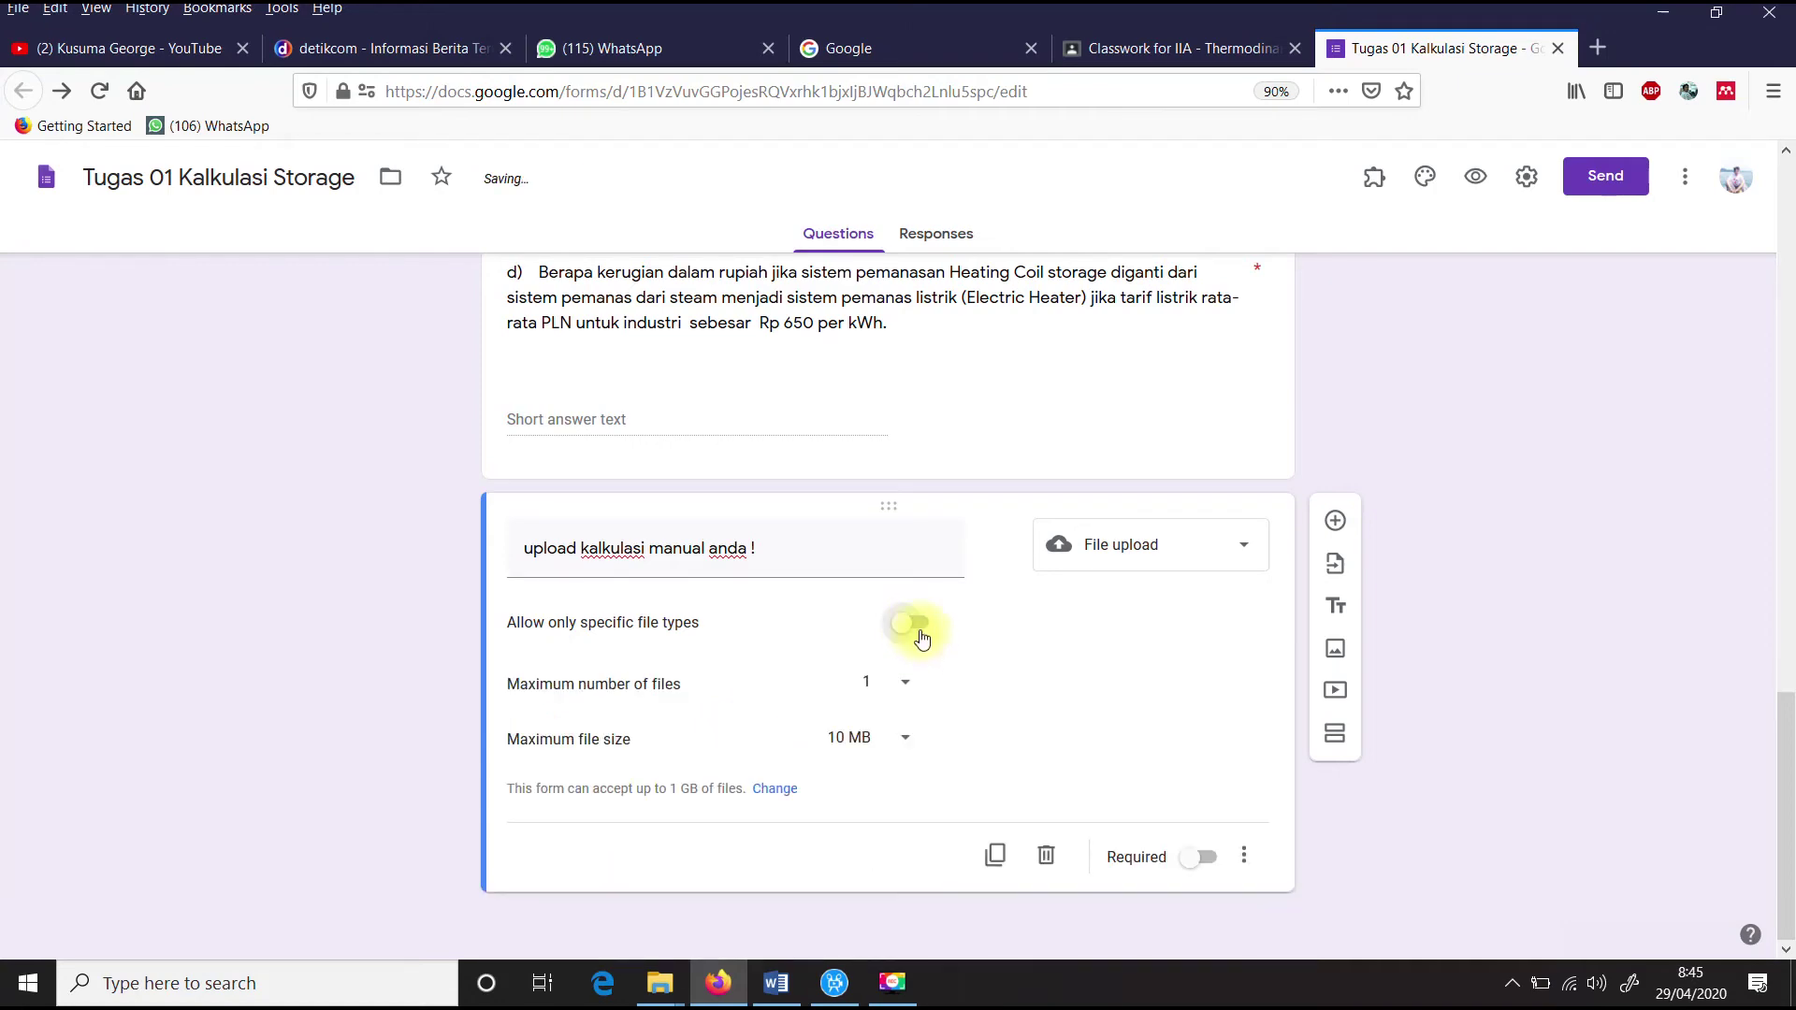
Step: Allow only PDF and Image files in the upload question and set the maximum number of files to 5
{"action": "left_click", "coordinate": [922, 634]}
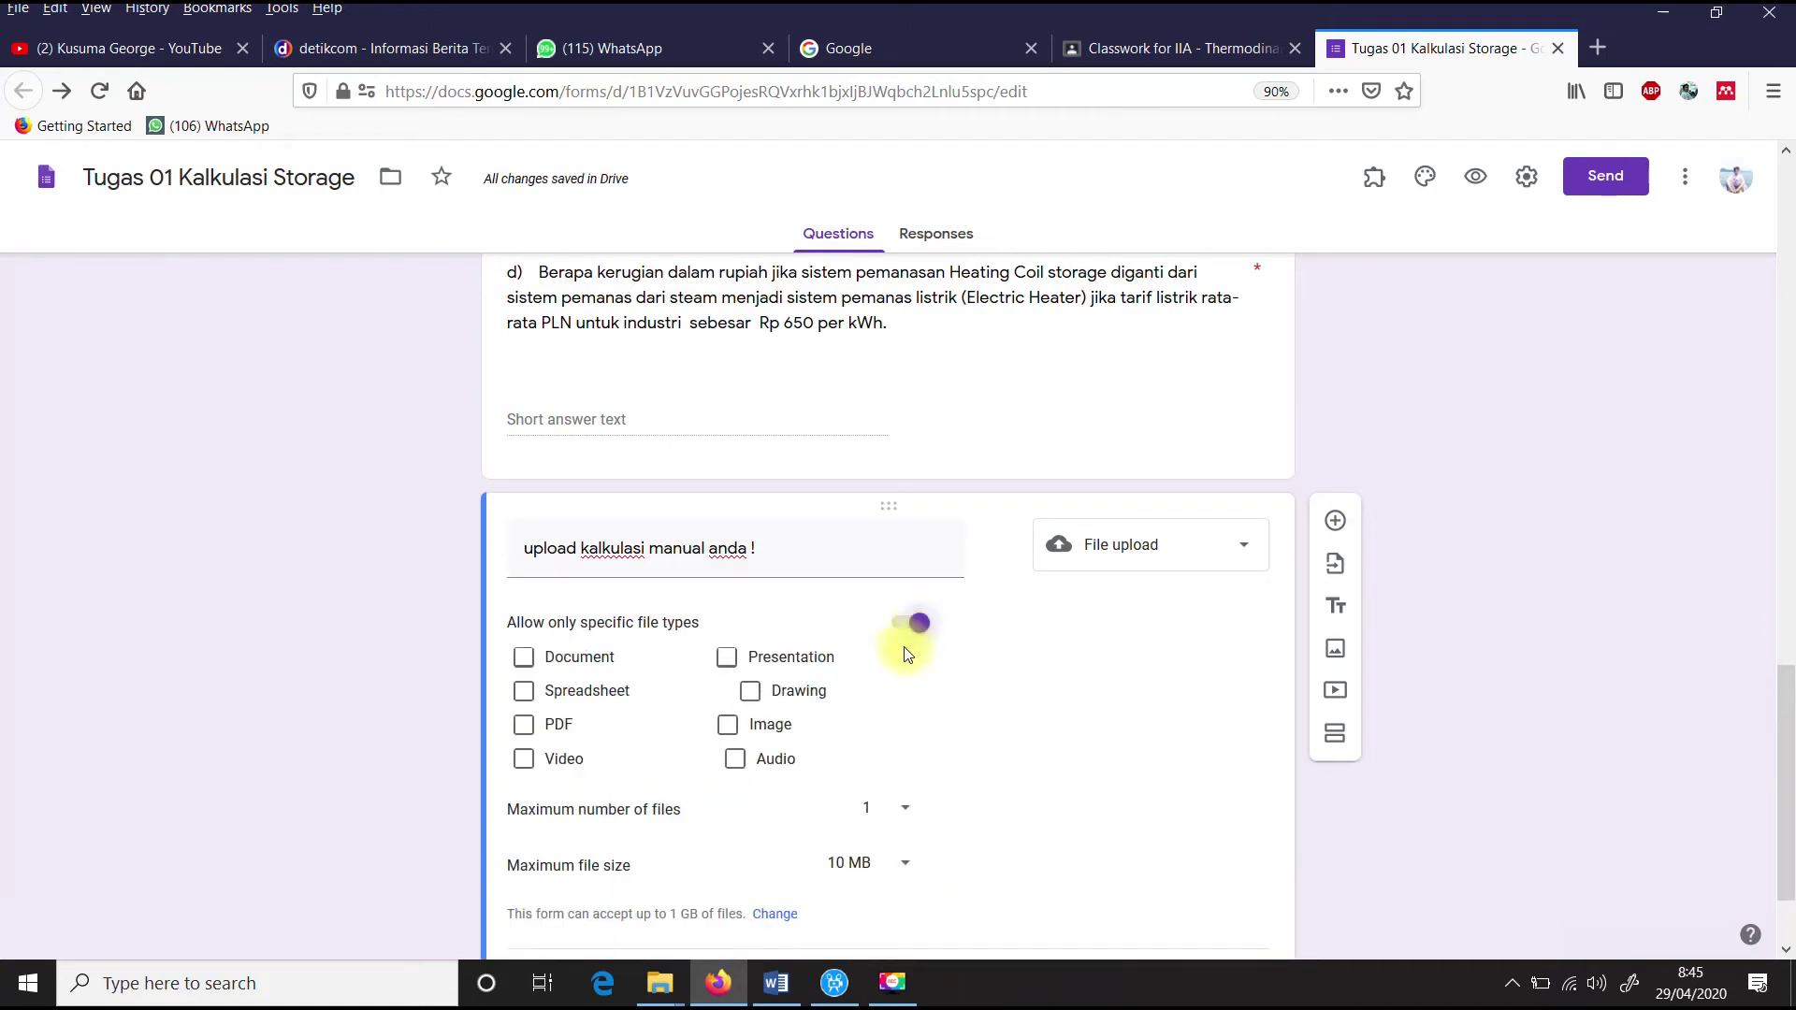
{"action": "left_click", "coordinate": [527, 732]}
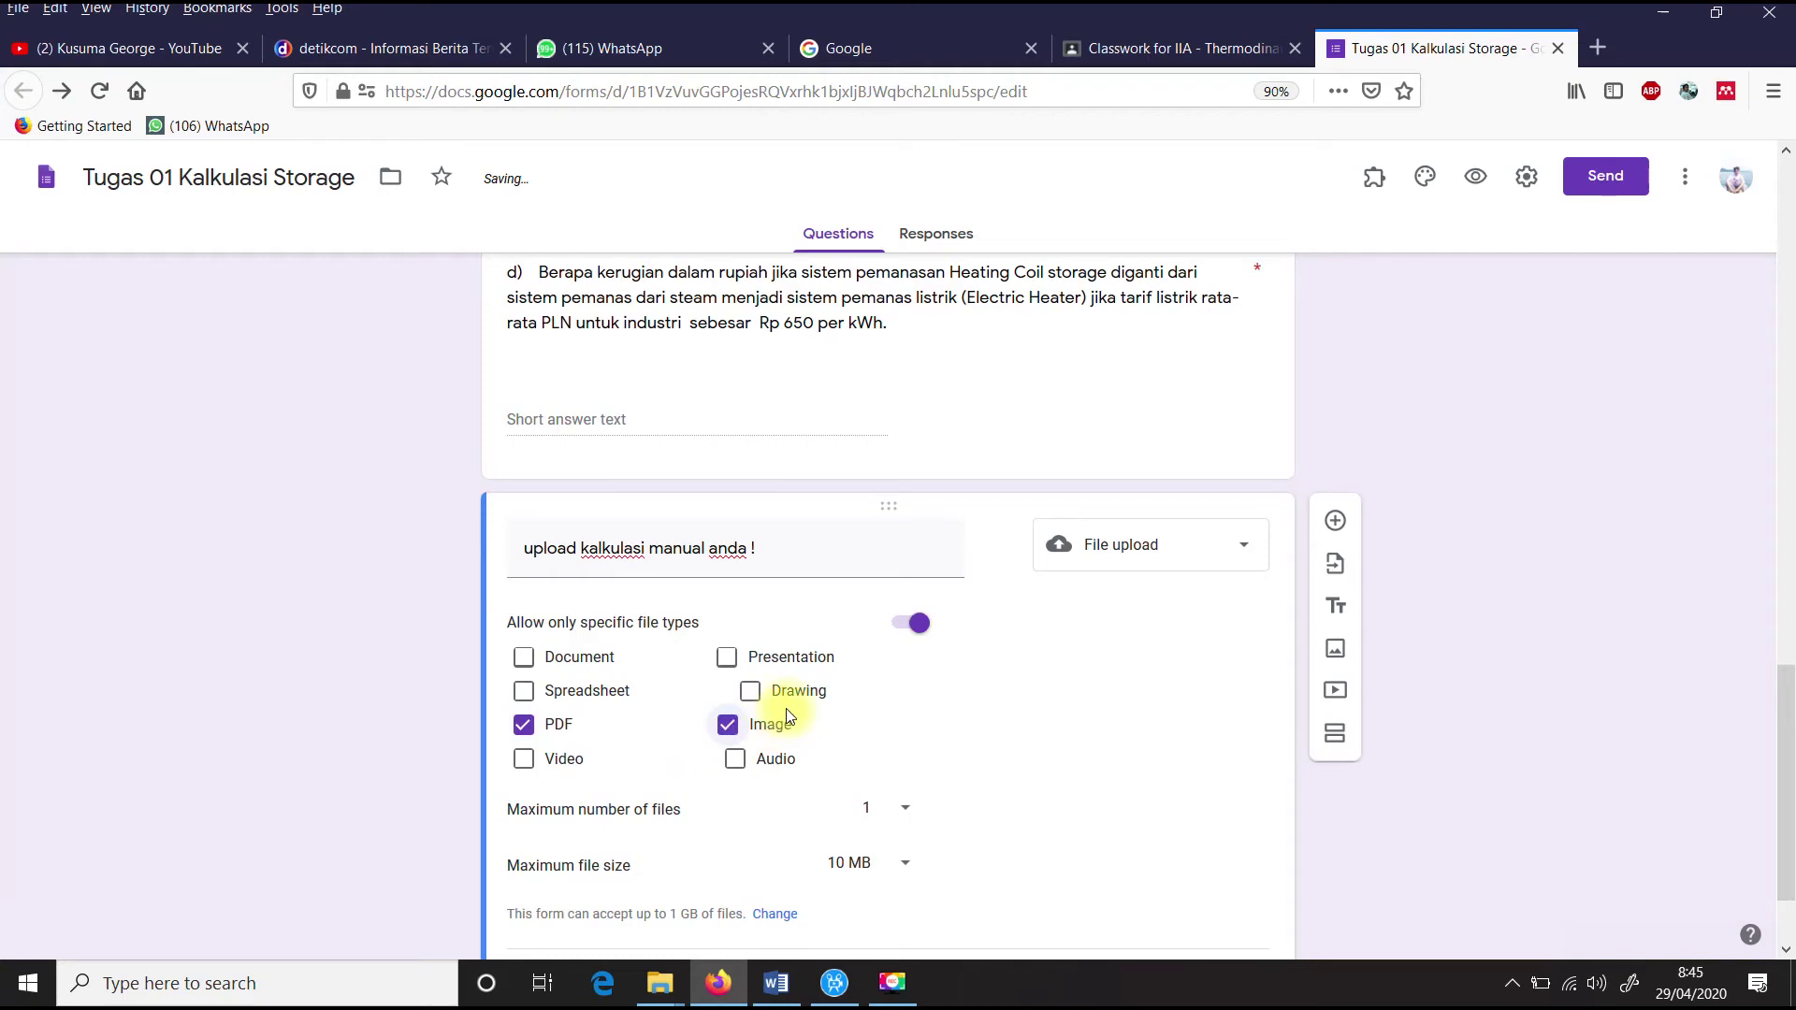
{"action": "scroll", "coordinate": [762, 714], "scroll_direction": "down", "scroll_amount": 2}
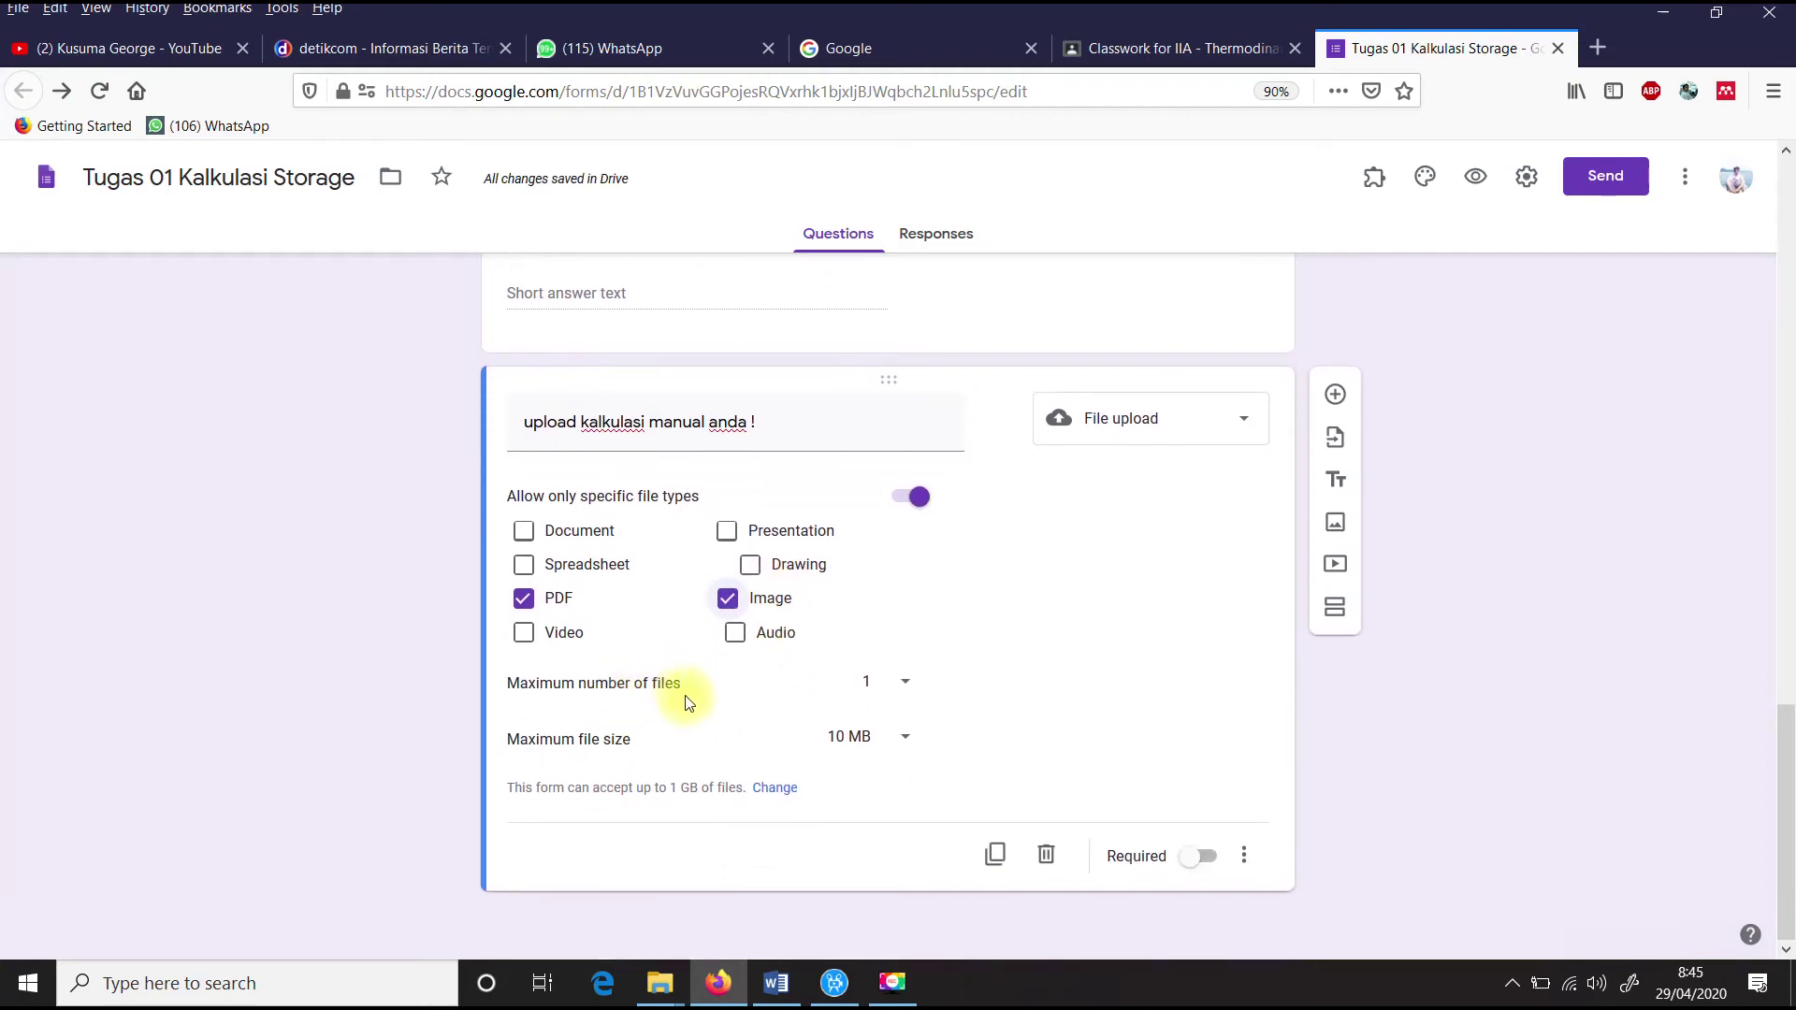
{"action": "left_click", "coordinate": [902, 692]}
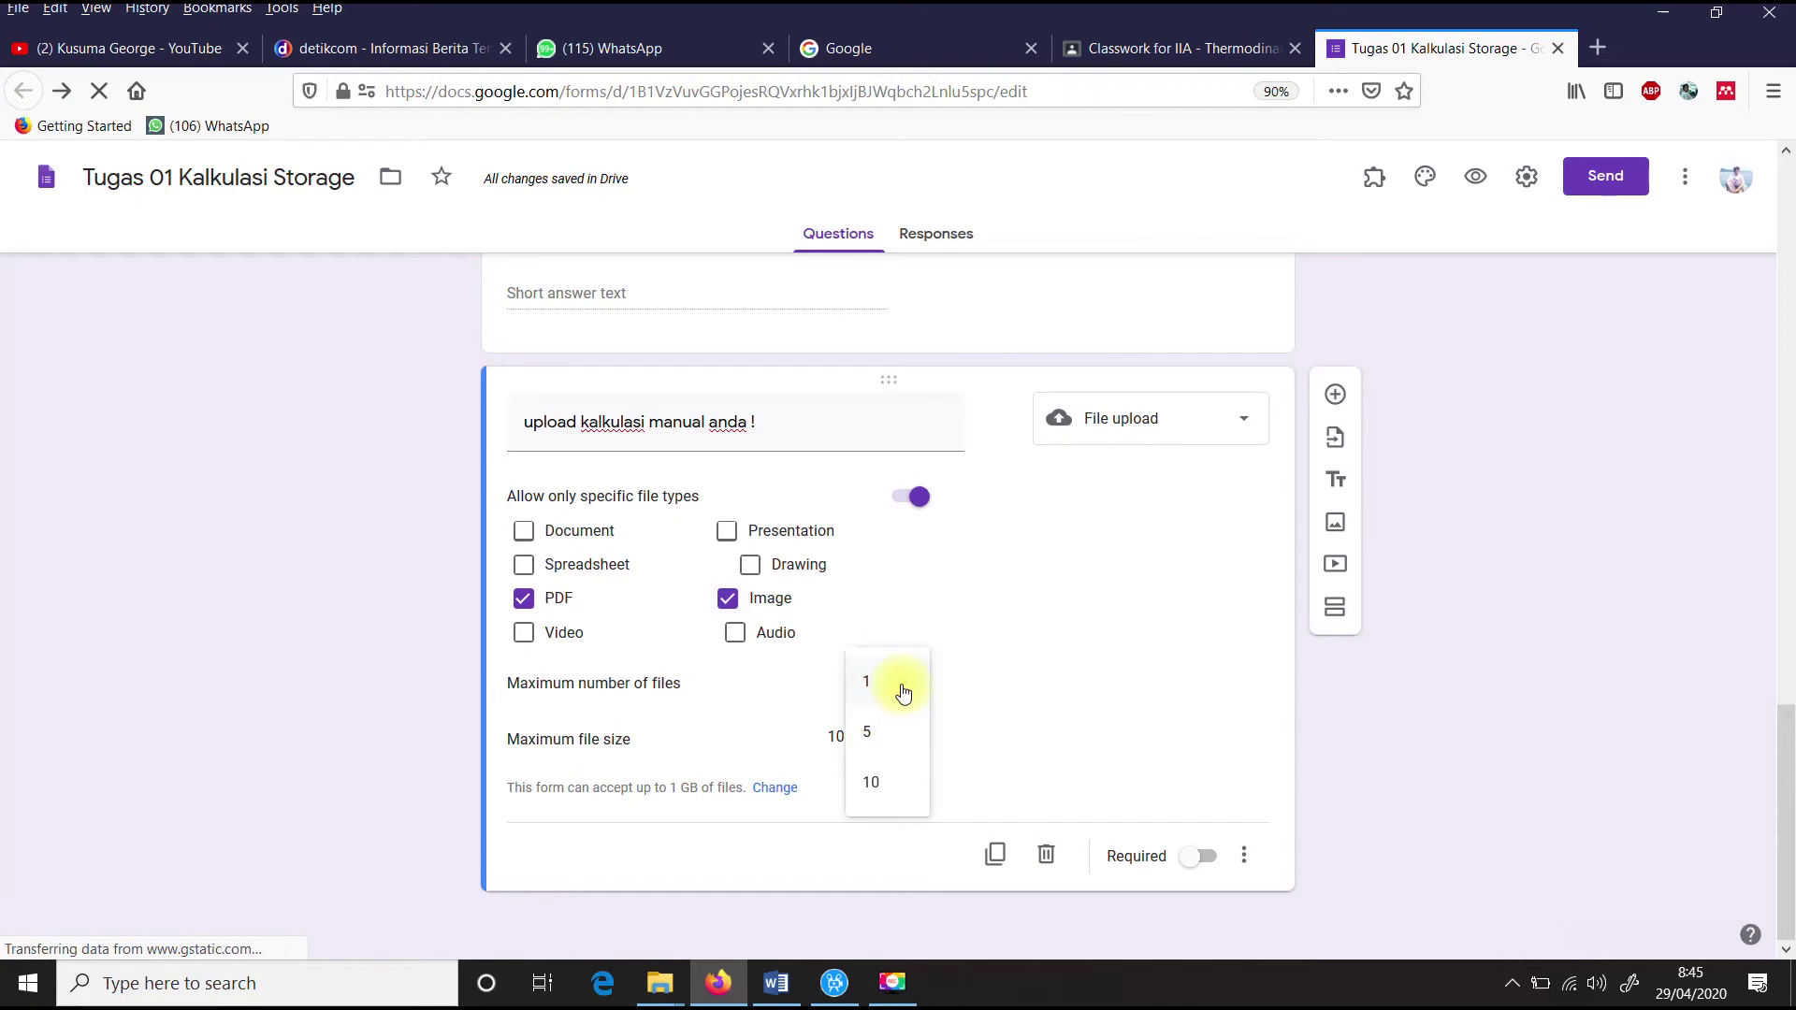
{"action": "left_click", "coordinate": [874, 746]}
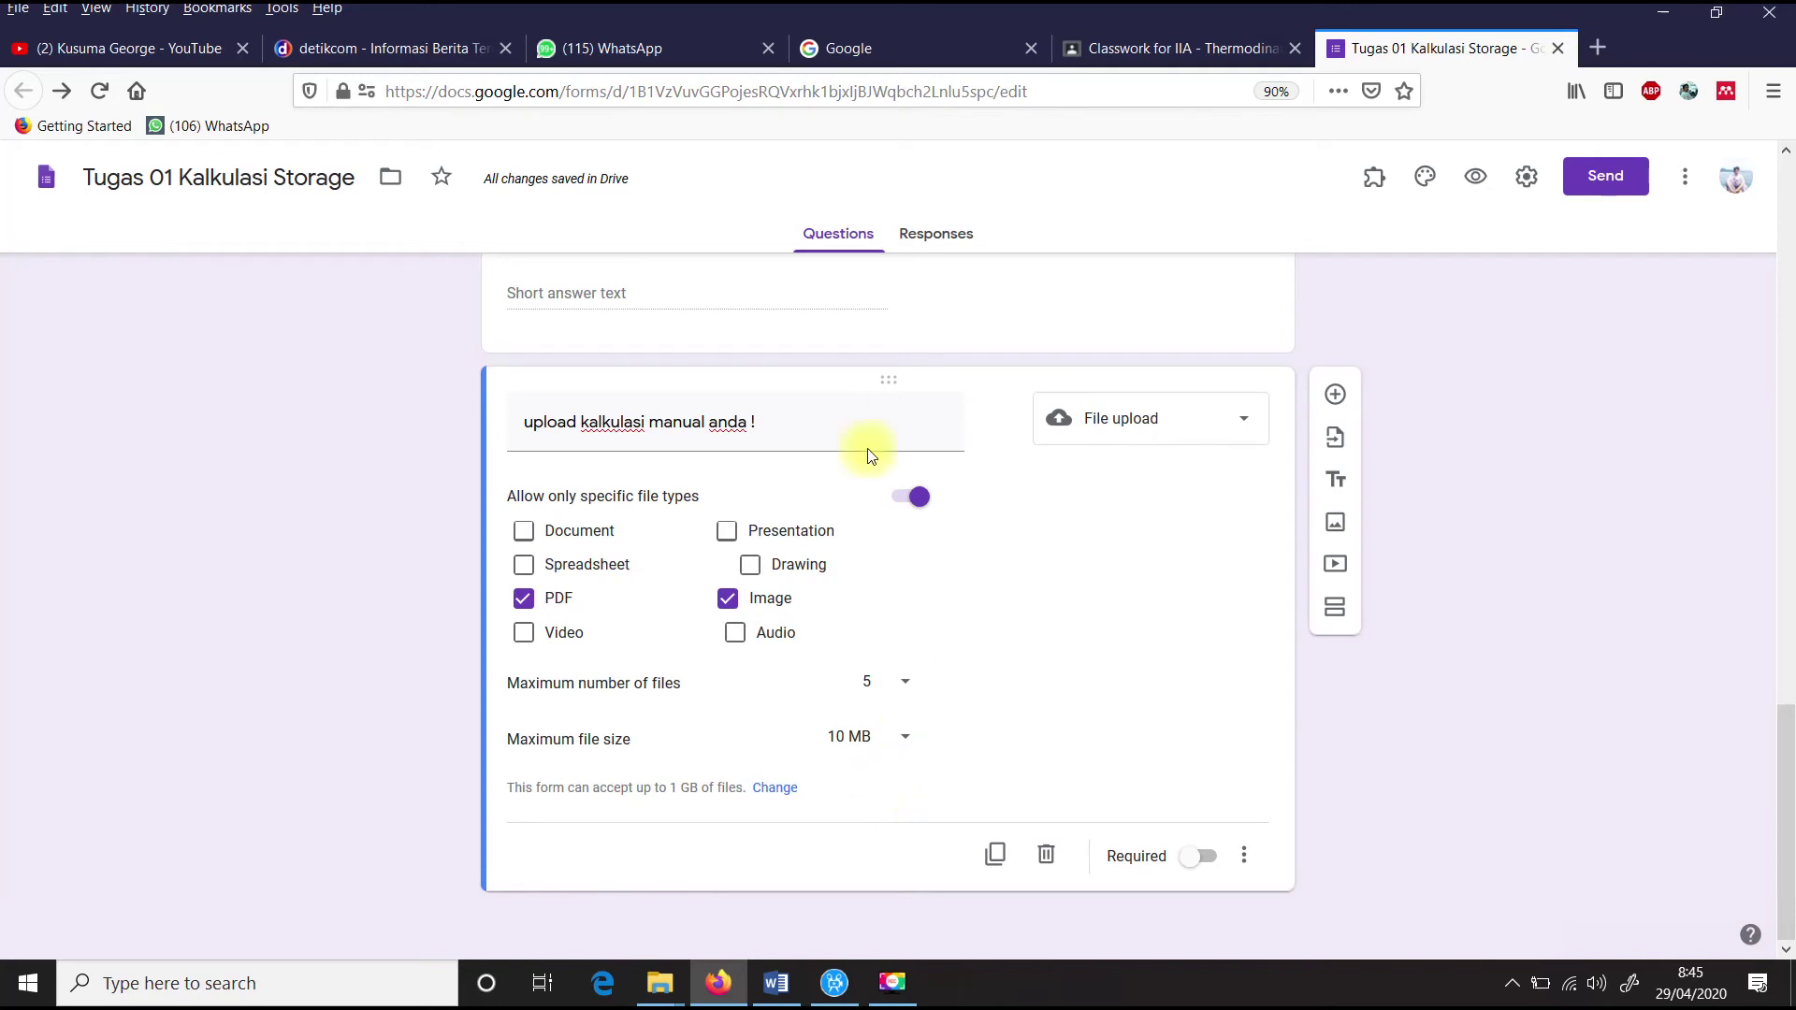
Step: Make the upload question required and add a question below it titled "Apa hambatan yg anda dapatkan dalam memahami studi kasus ini :"
{"action": "left_click", "coordinate": [1207, 858]}
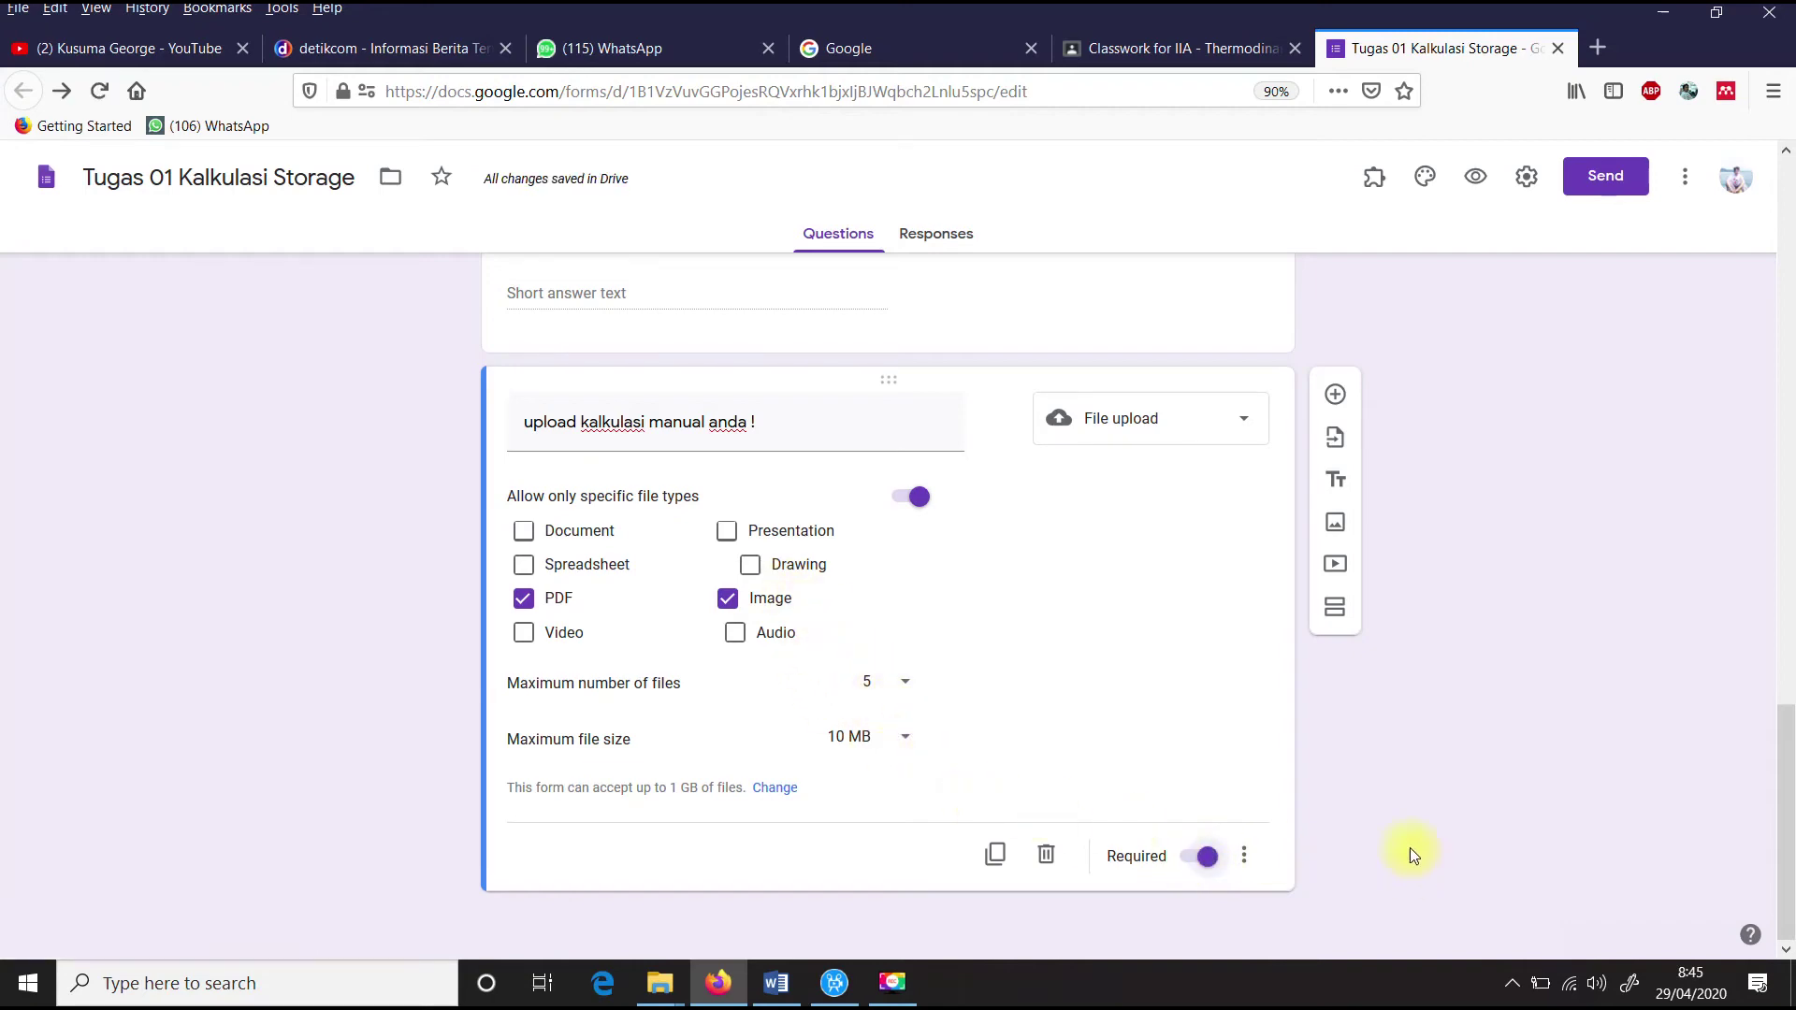
{"action": "left_click", "coordinate": [1335, 395]}
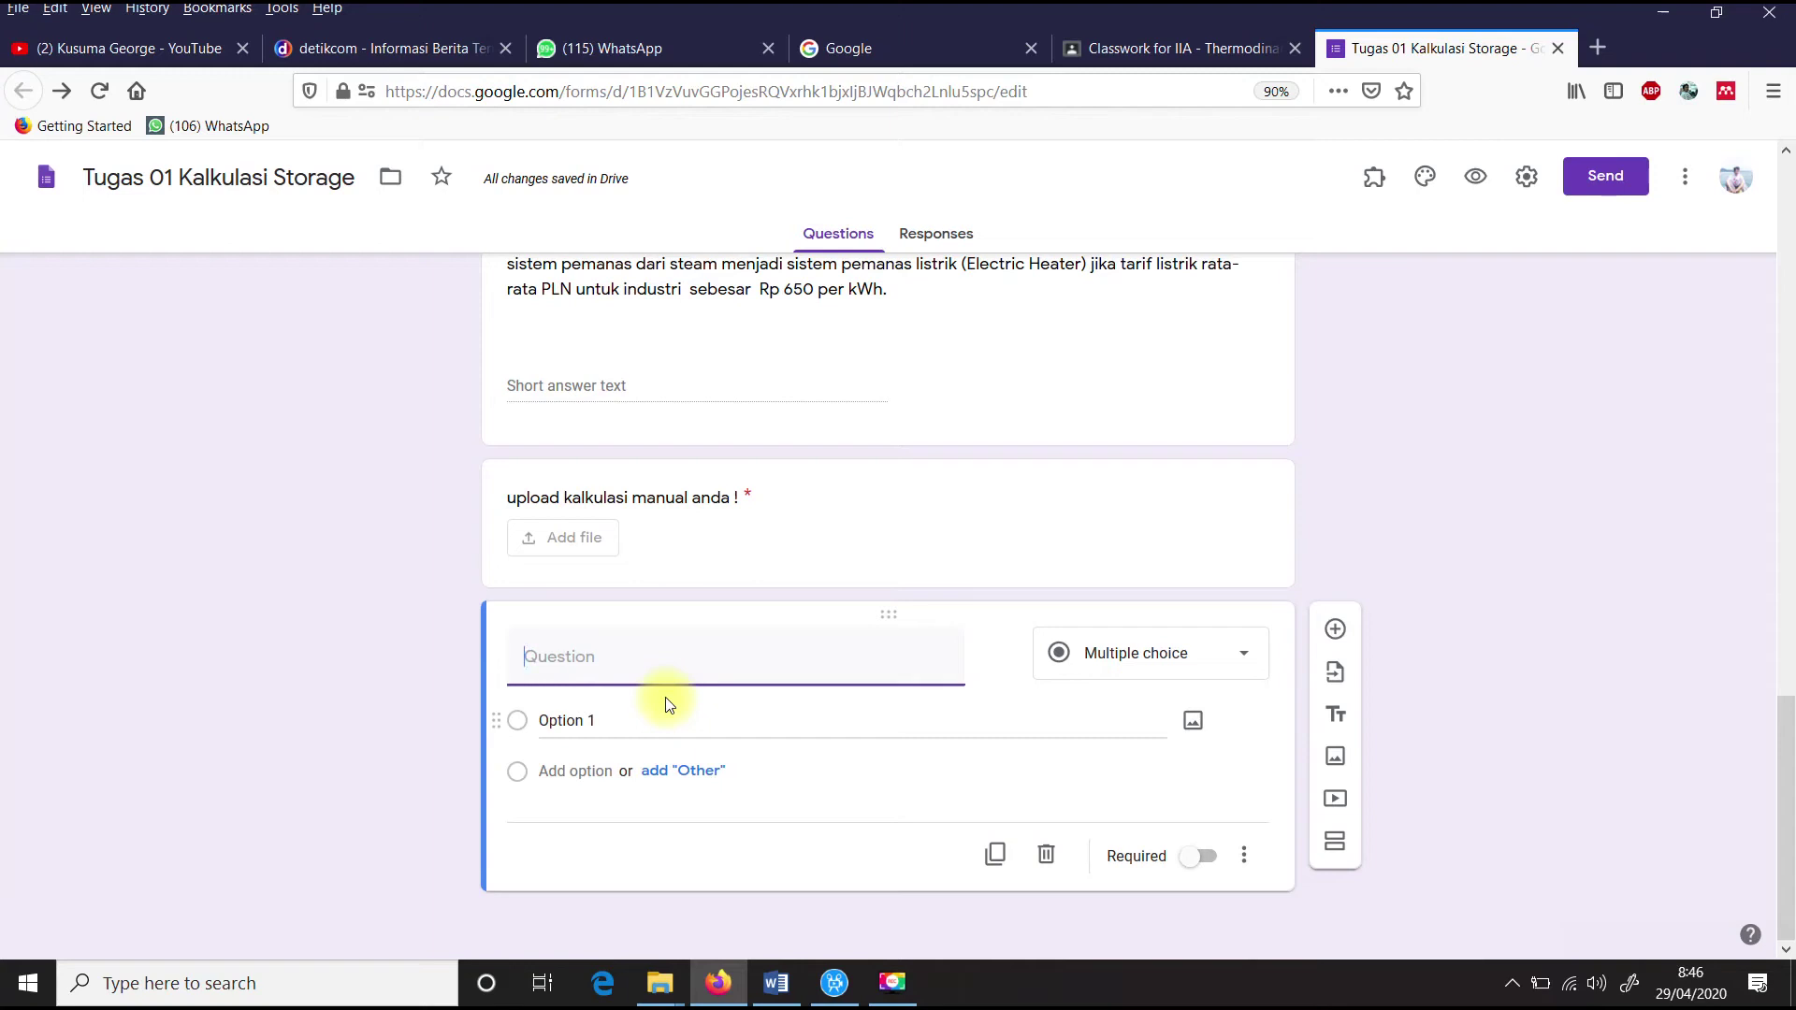
{"action": "type", "text": "Apa ha"}
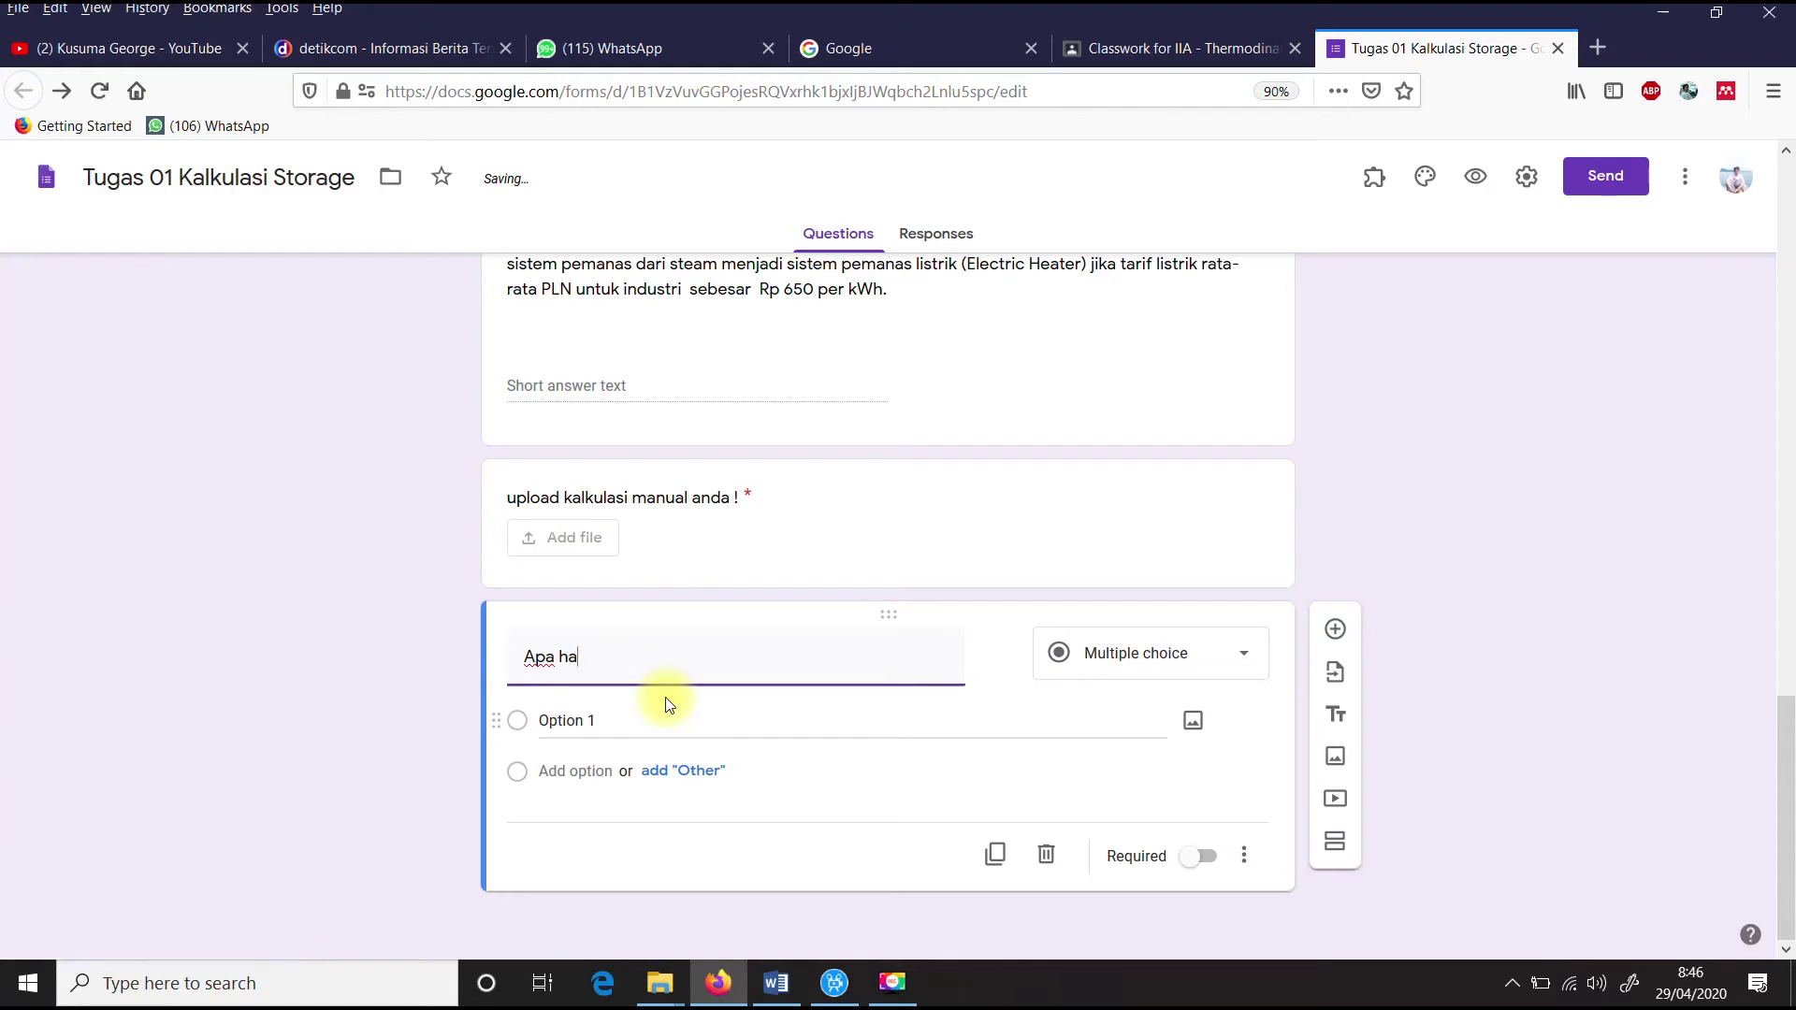
{"action": "type", "text": "mbatan yg "}
{"action": "type", "text": "anda m"}
{"action": "type", "text": "i"}
{"action": "key", "text": "BackSpace"}
{"action": "key", "text": "BackSpace"}
{"action": "type", "text": "da"}
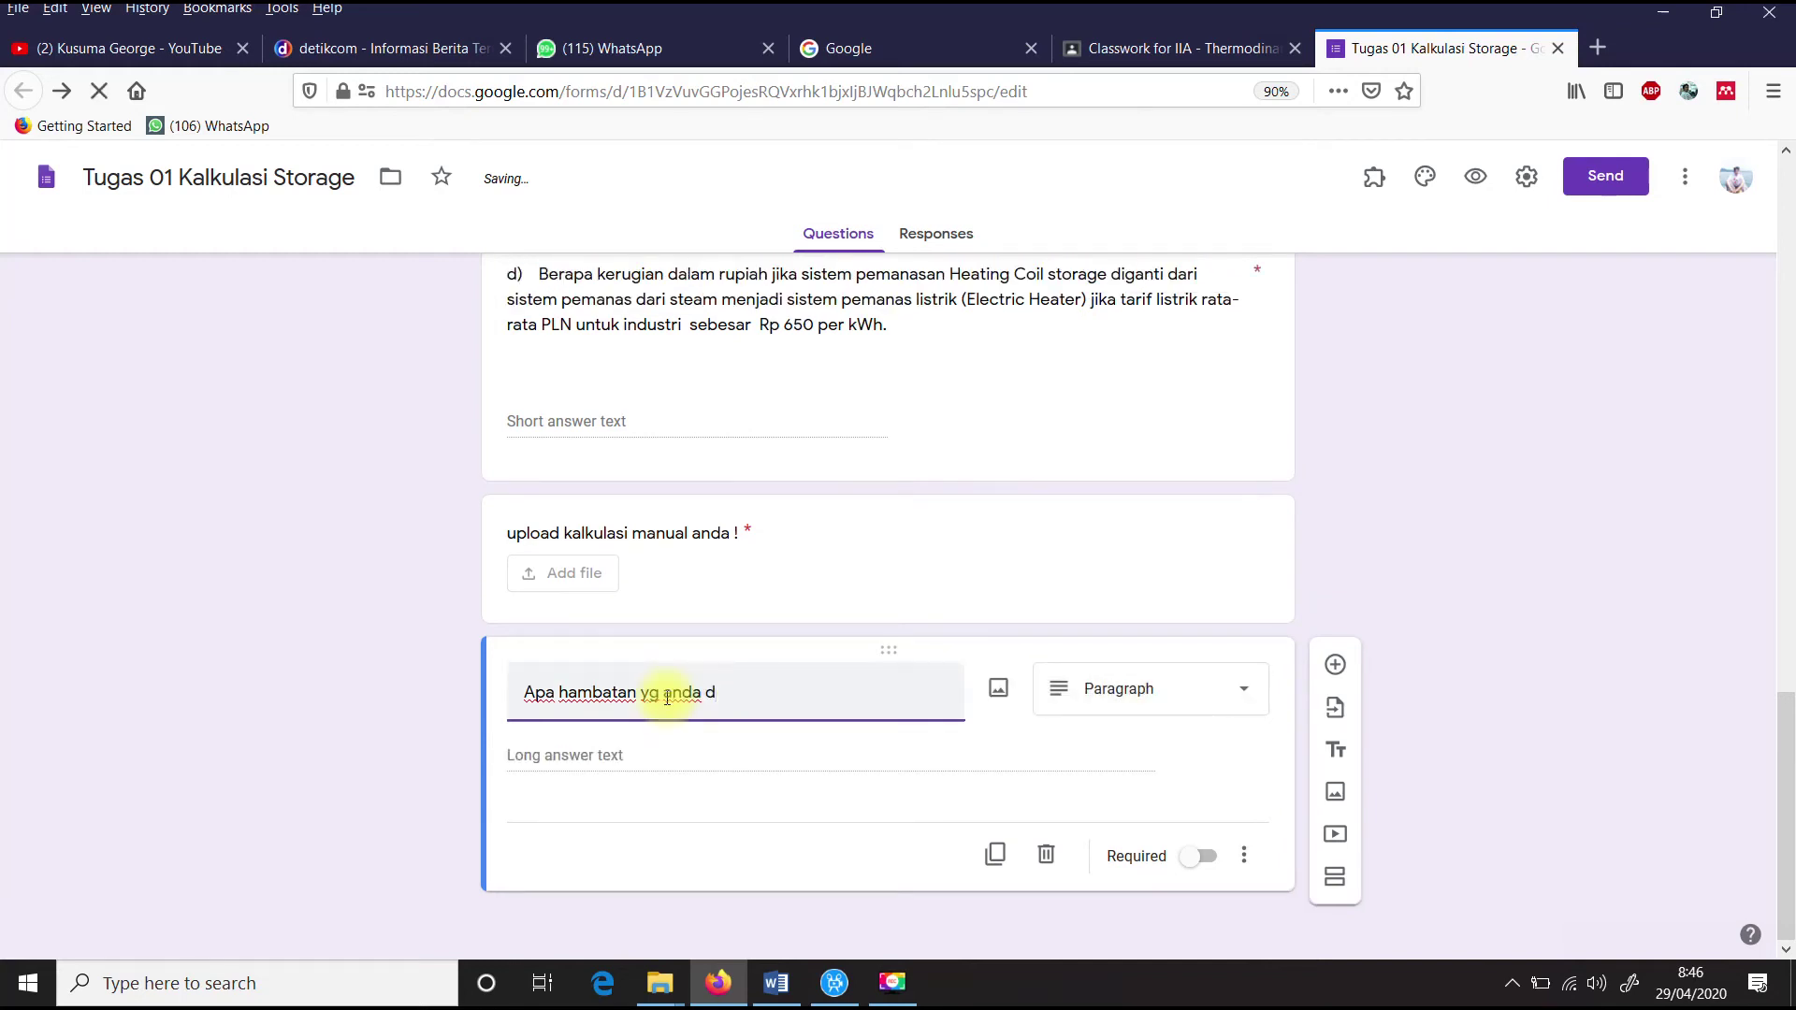
{"action": "type", "text": "patkan dlmm"}
{"action": "key", "text": "BackSpace"}
{"action": "key", "text": "BackSpace"}
{"action": "type", "text": "am me"}
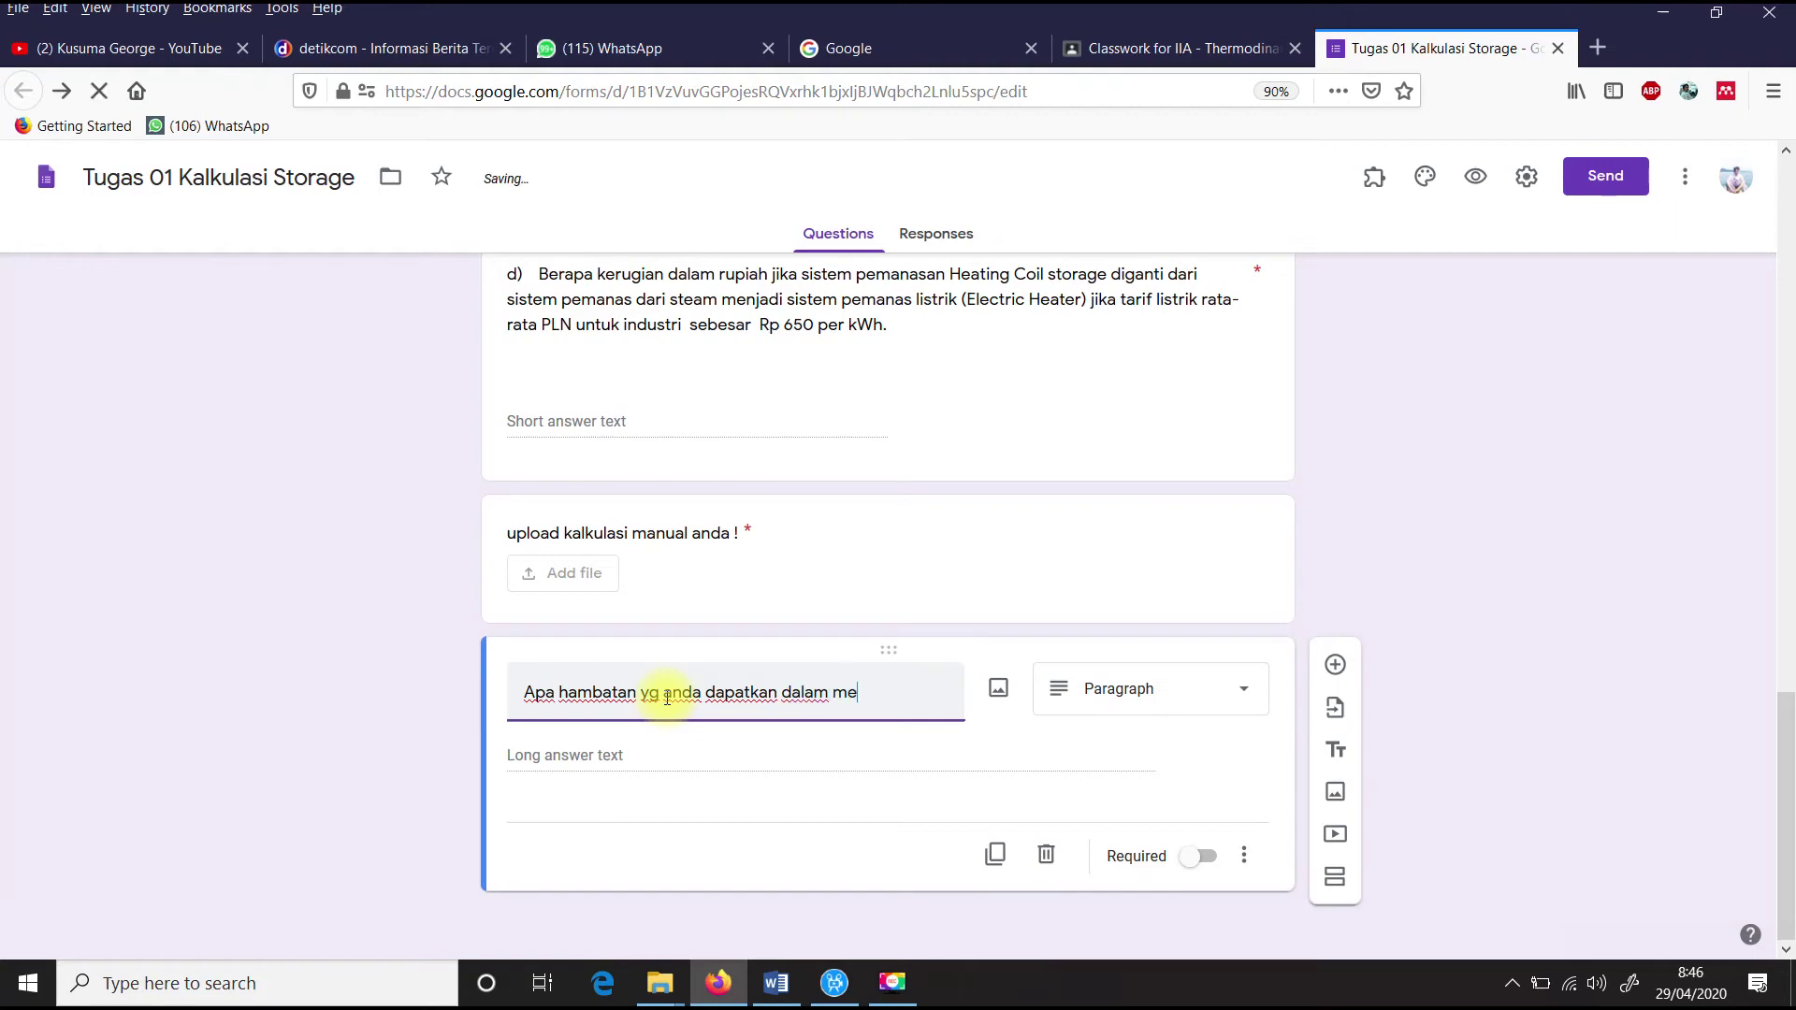
{"action": "type", "text": "mahami studi kas"}
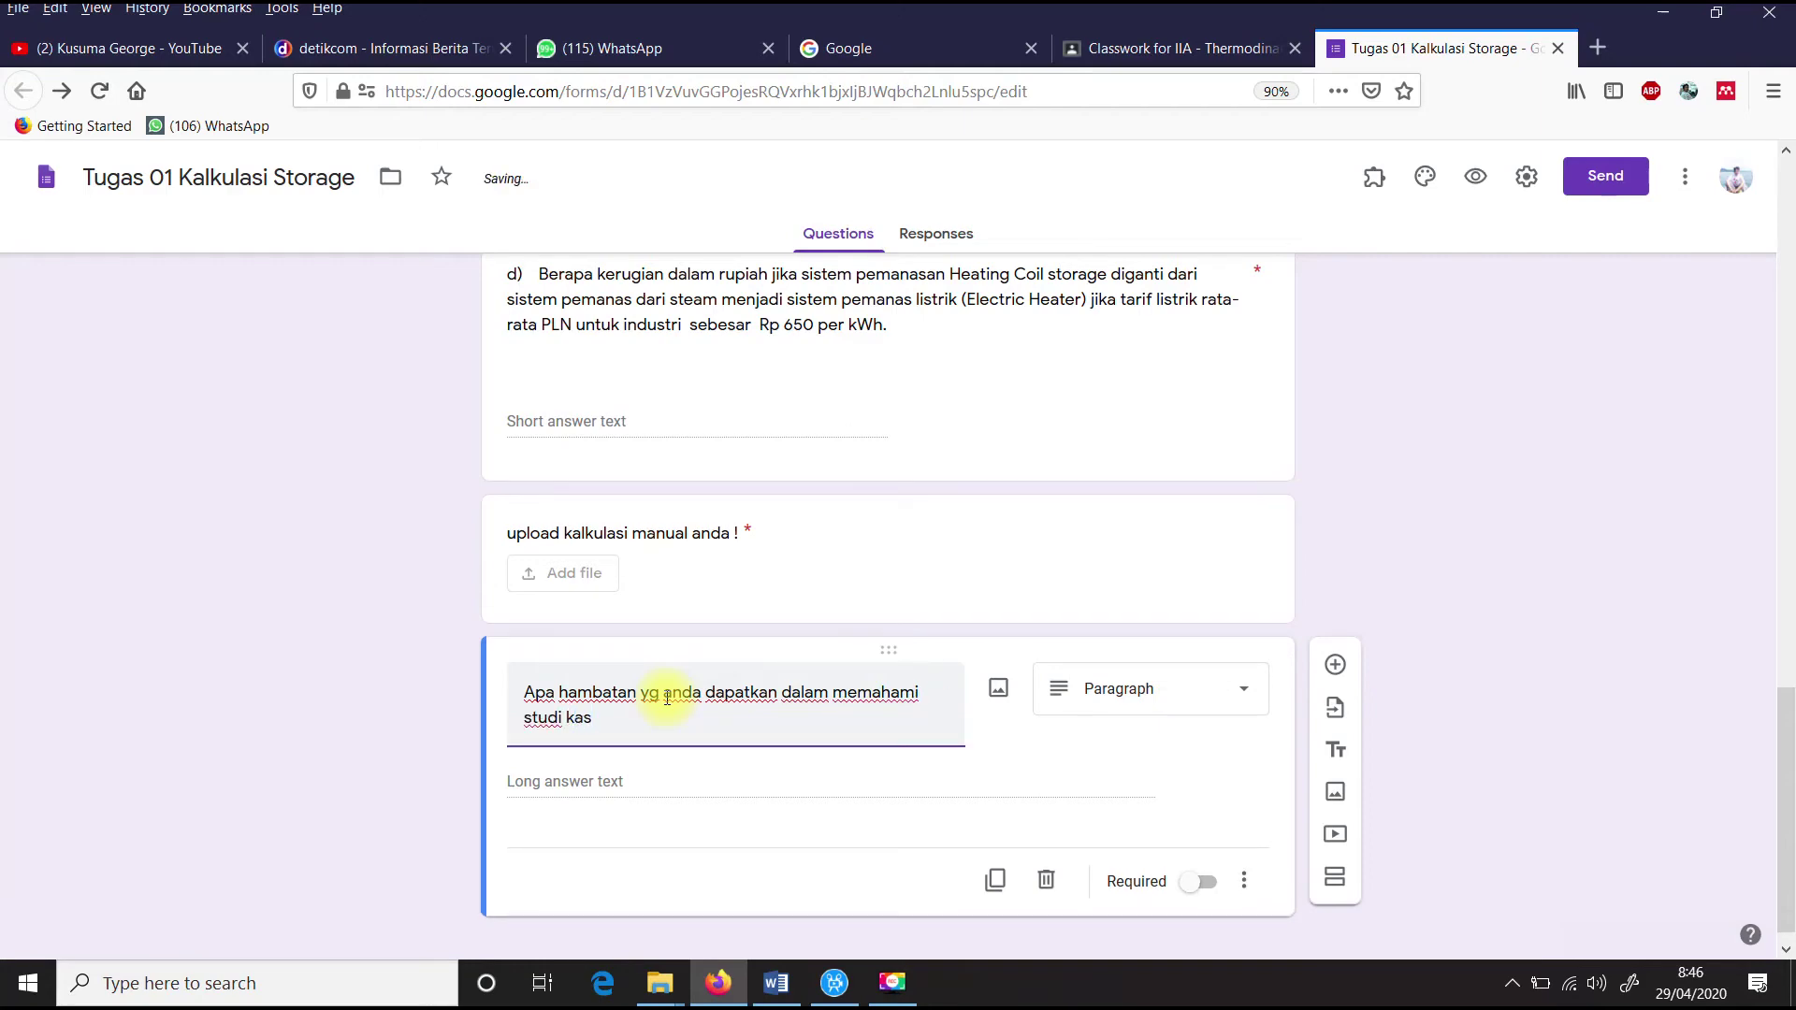
{"action": "type", "text": "us ini :"}
Step: Keep the new "Apa hambatan" question as the Paragraph type and make it required
{"action": "left_click", "coordinate": [1092, 700]}
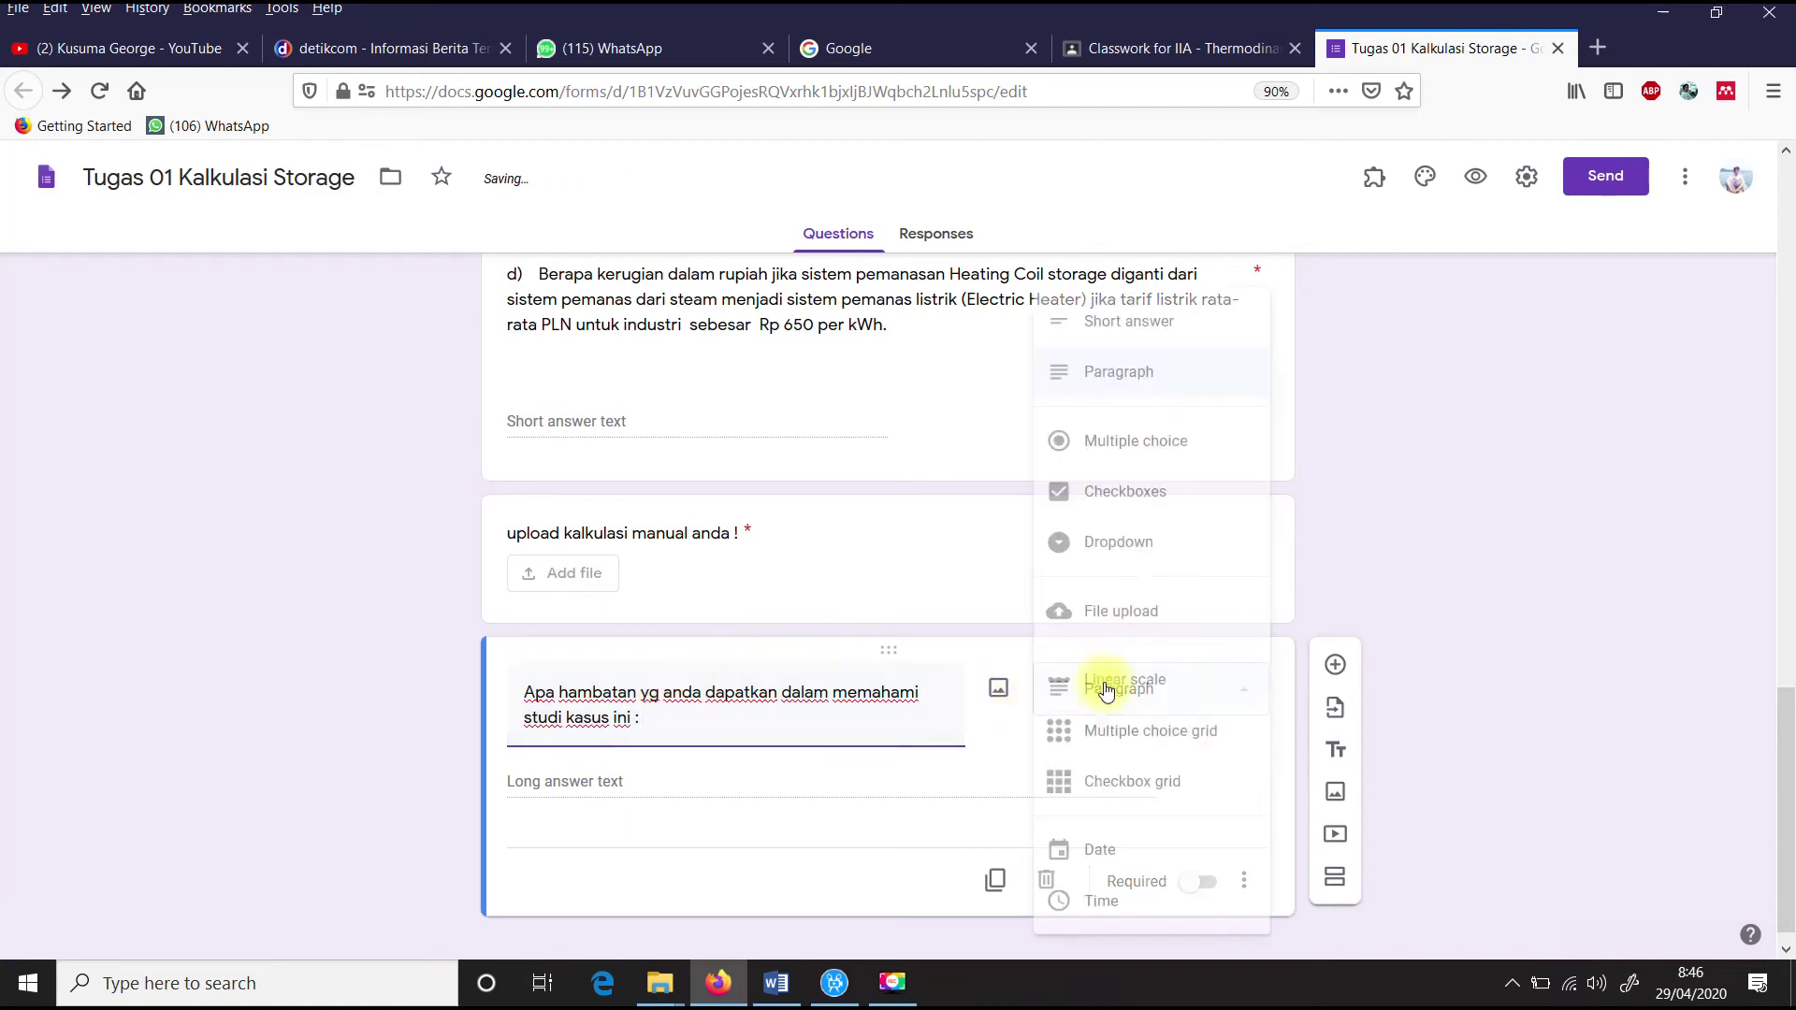
{"action": "left_click", "coordinate": [1160, 371]}
{"action": "left_click", "coordinate": [1197, 882]}
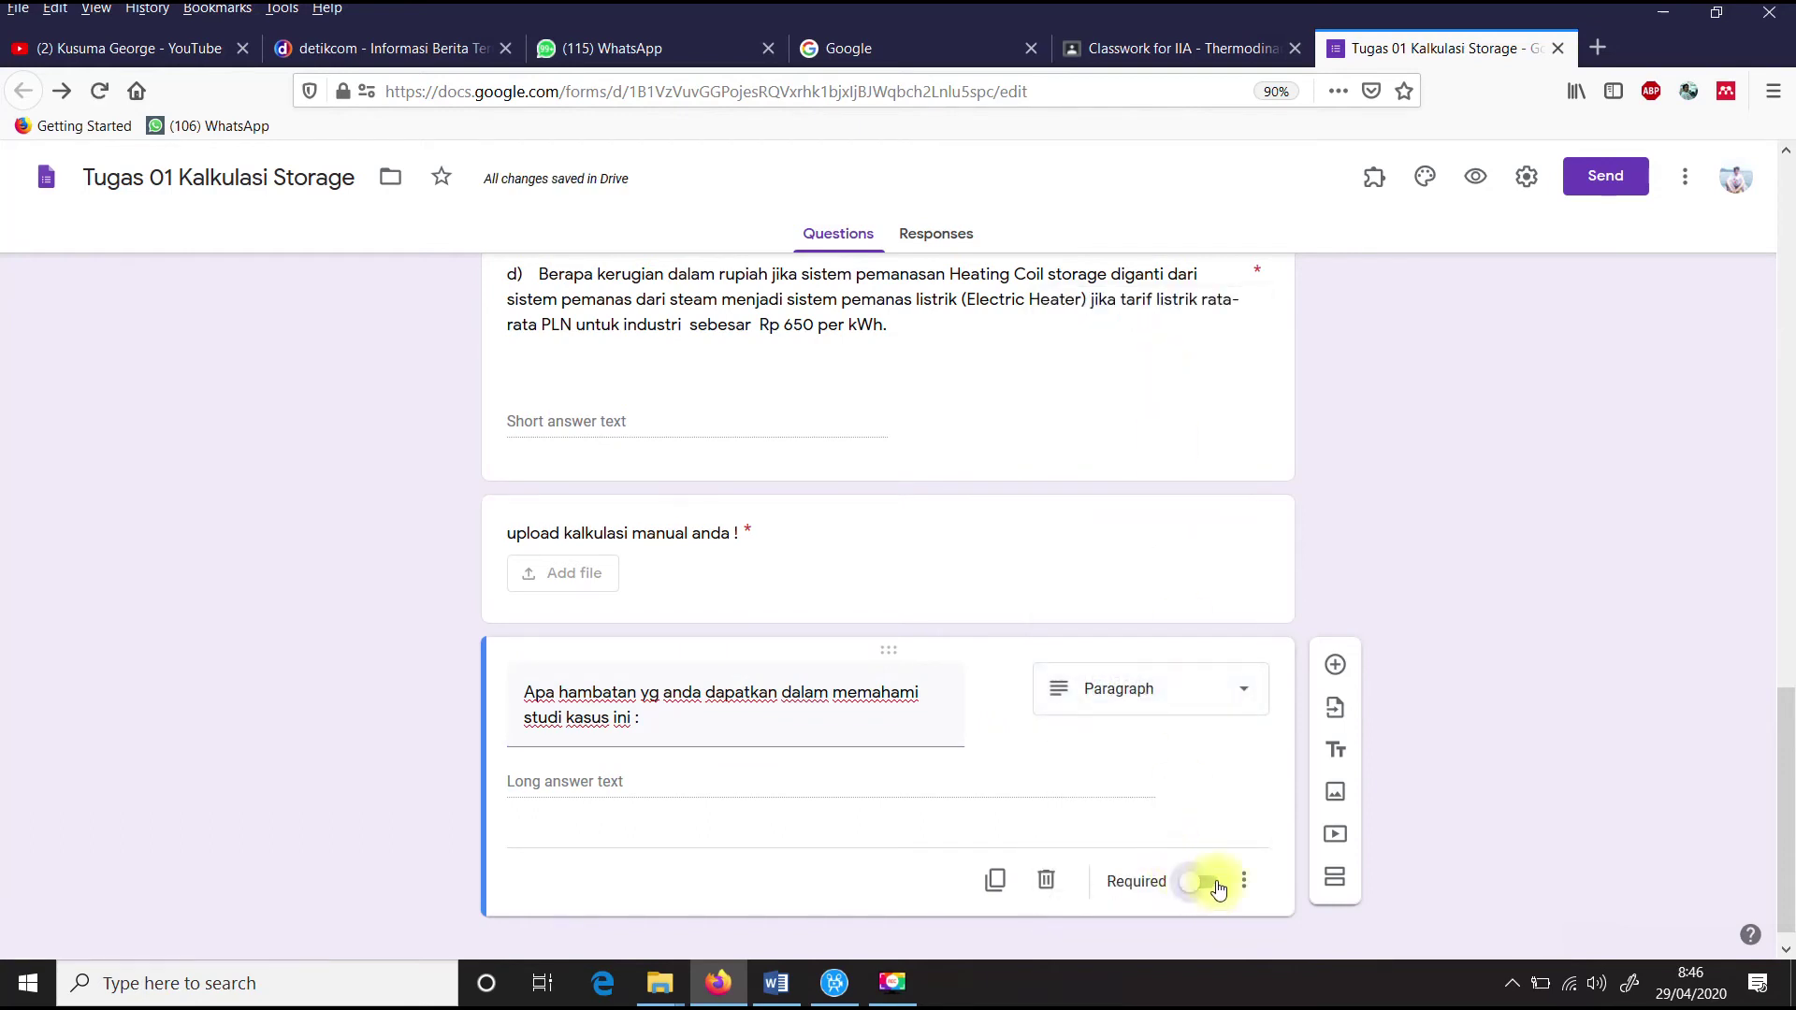
Step: Review the form from start to end, and copy its sharing link with Shorten URL enabled
{"action": "scroll", "coordinate": [949, 629], "scroll_direction": "up", "scroll_amount": 15}
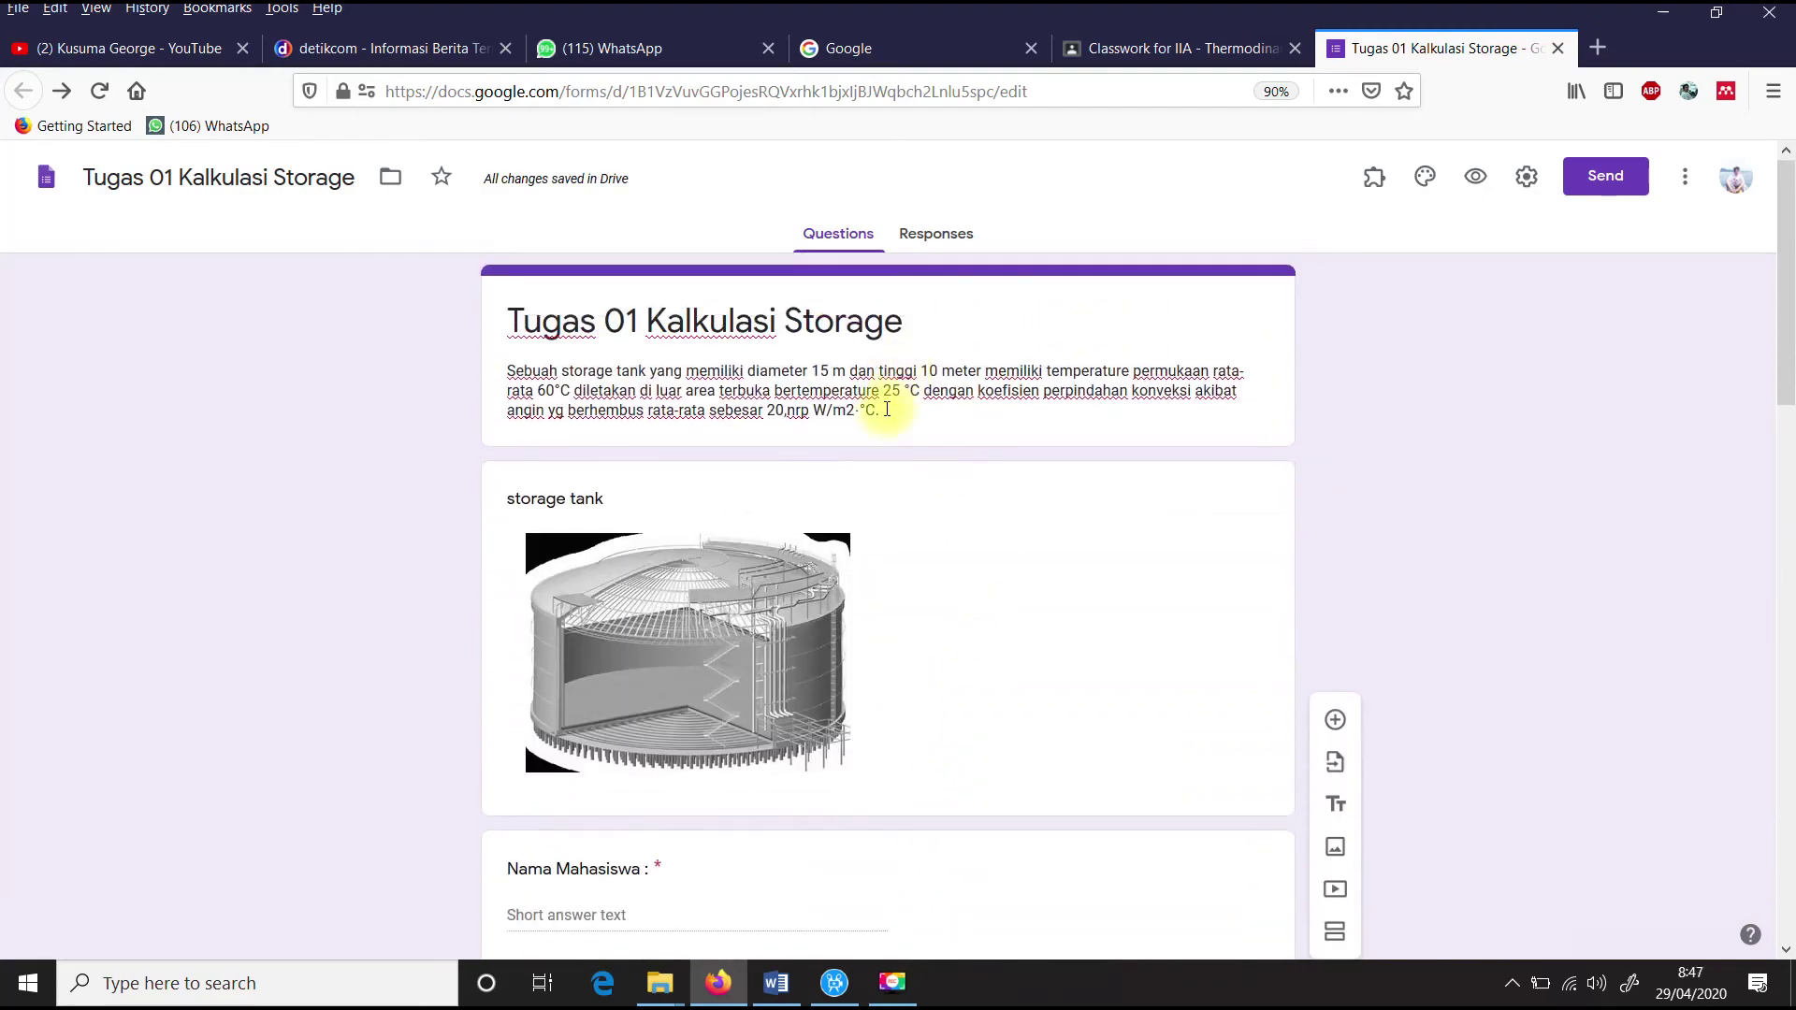
{"action": "scroll", "coordinate": [890, 409], "scroll_direction": "down", "scroll_amount": 18}
{"action": "scroll", "coordinate": [890, 426], "scroll_direction": "down", "scroll_amount": 2}
{"action": "scroll", "coordinate": [954, 565], "scroll_direction": "up", "scroll_amount": 15}
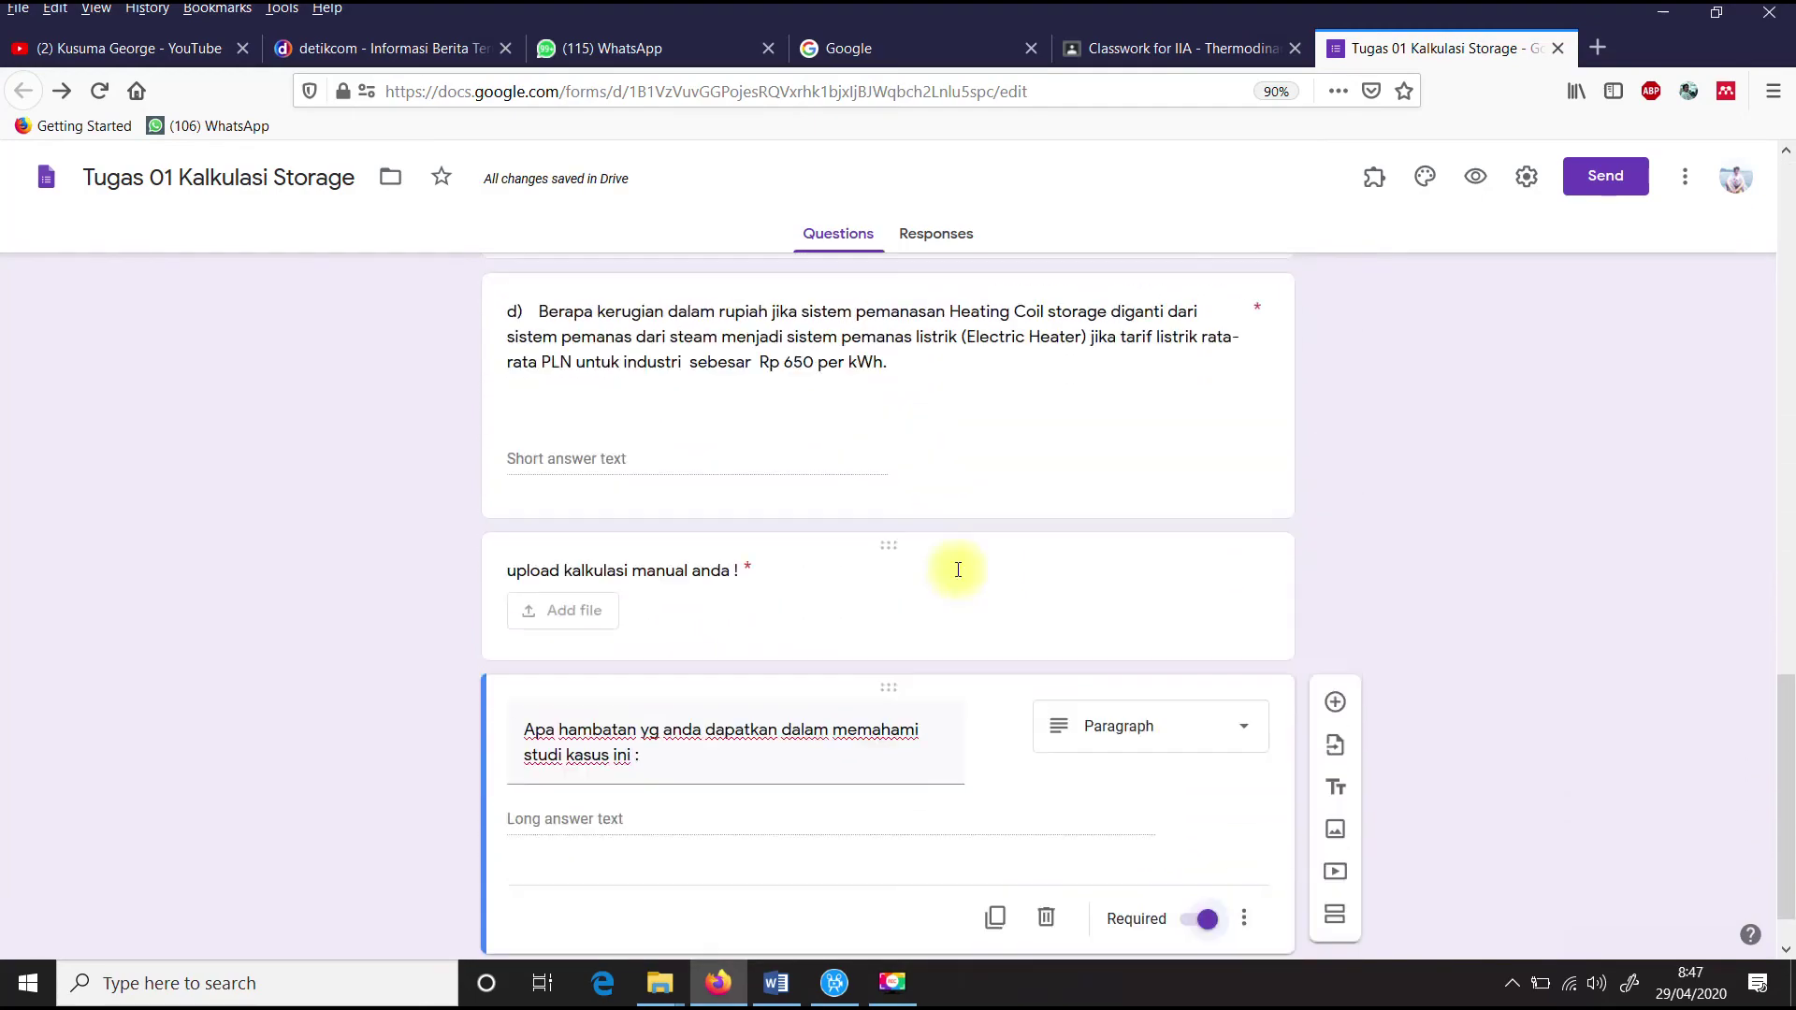
{"action": "scroll", "coordinate": [956, 571], "scroll_direction": "up", "scroll_amount": 2}
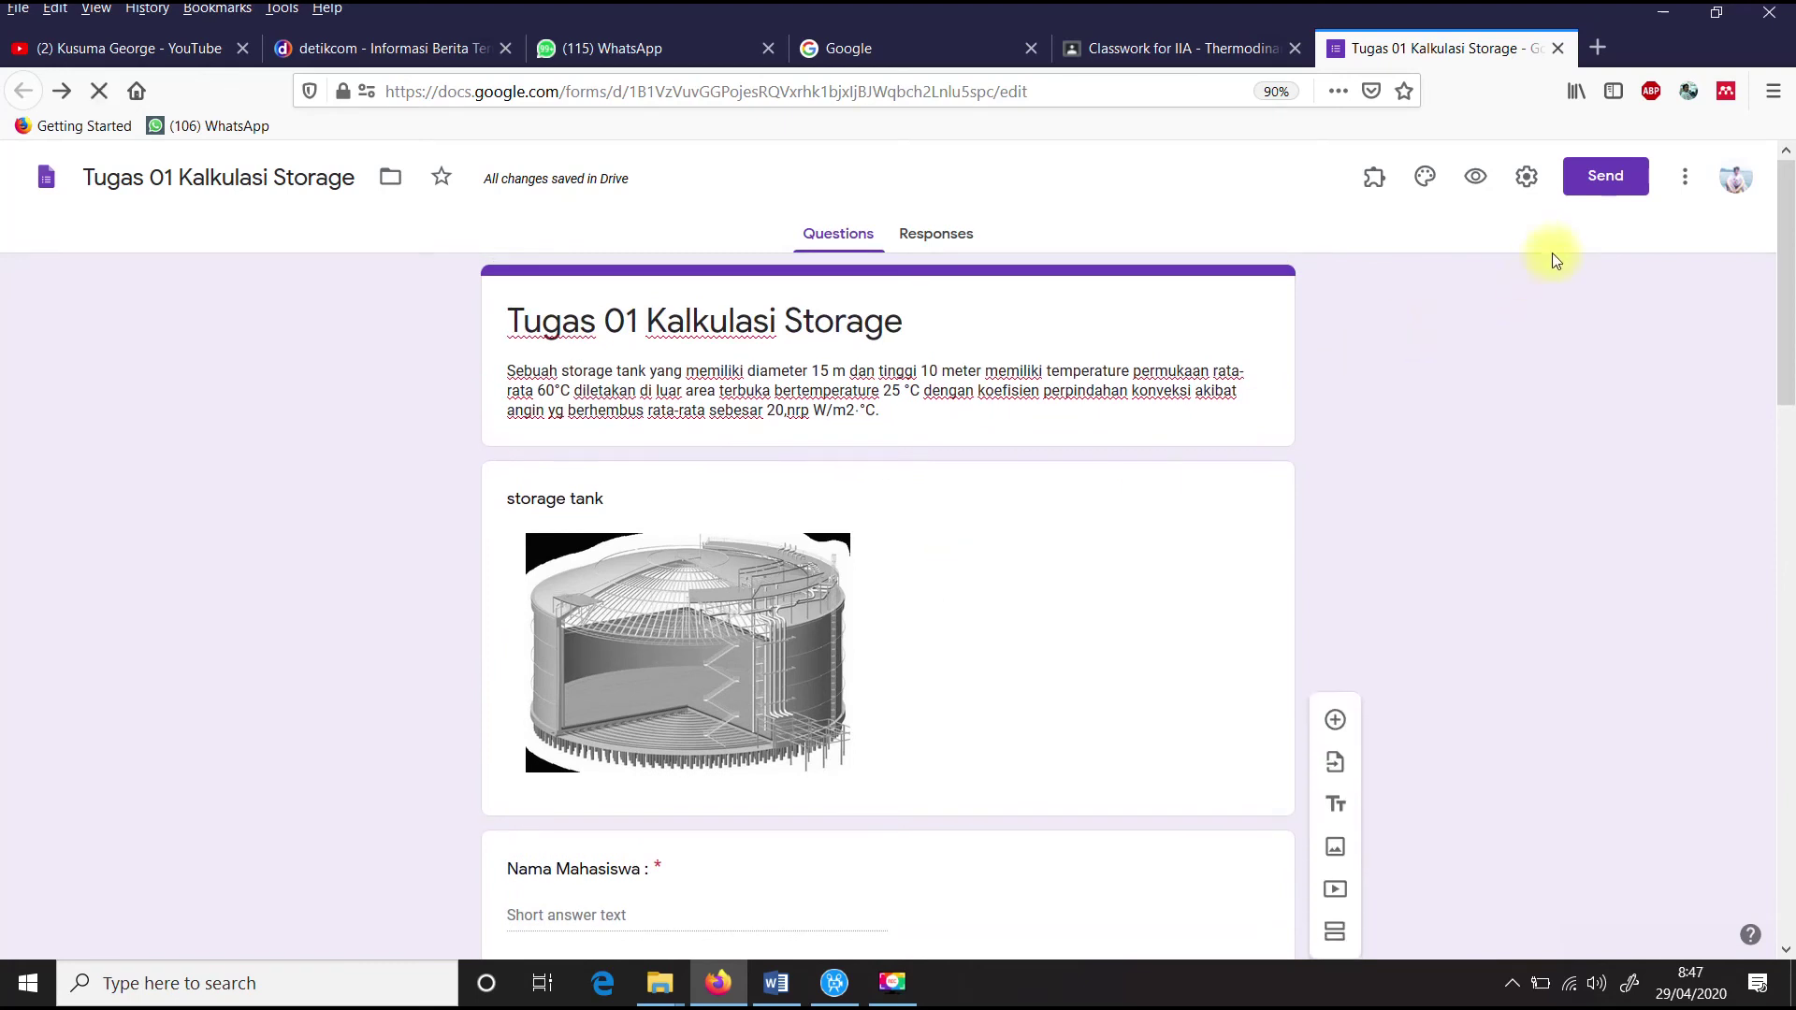
{"action": "left_click", "coordinate": [1607, 185]}
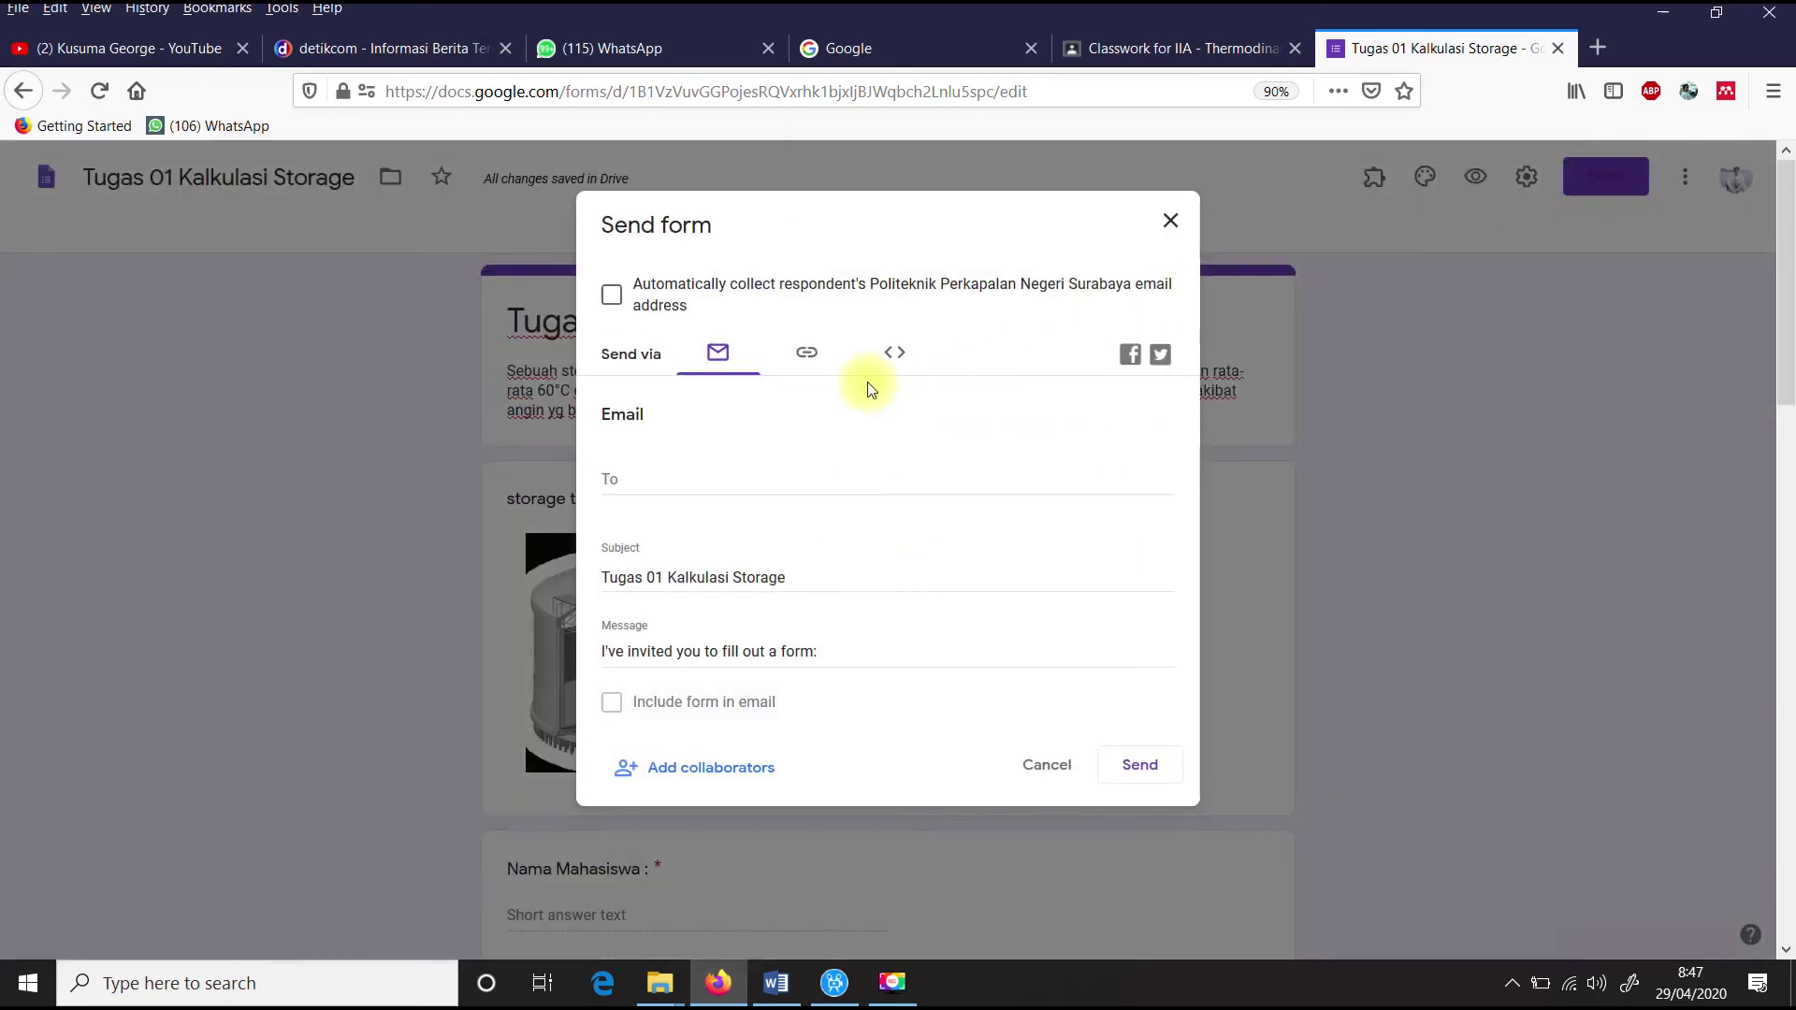
{"action": "left_click", "coordinate": [808, 356]}
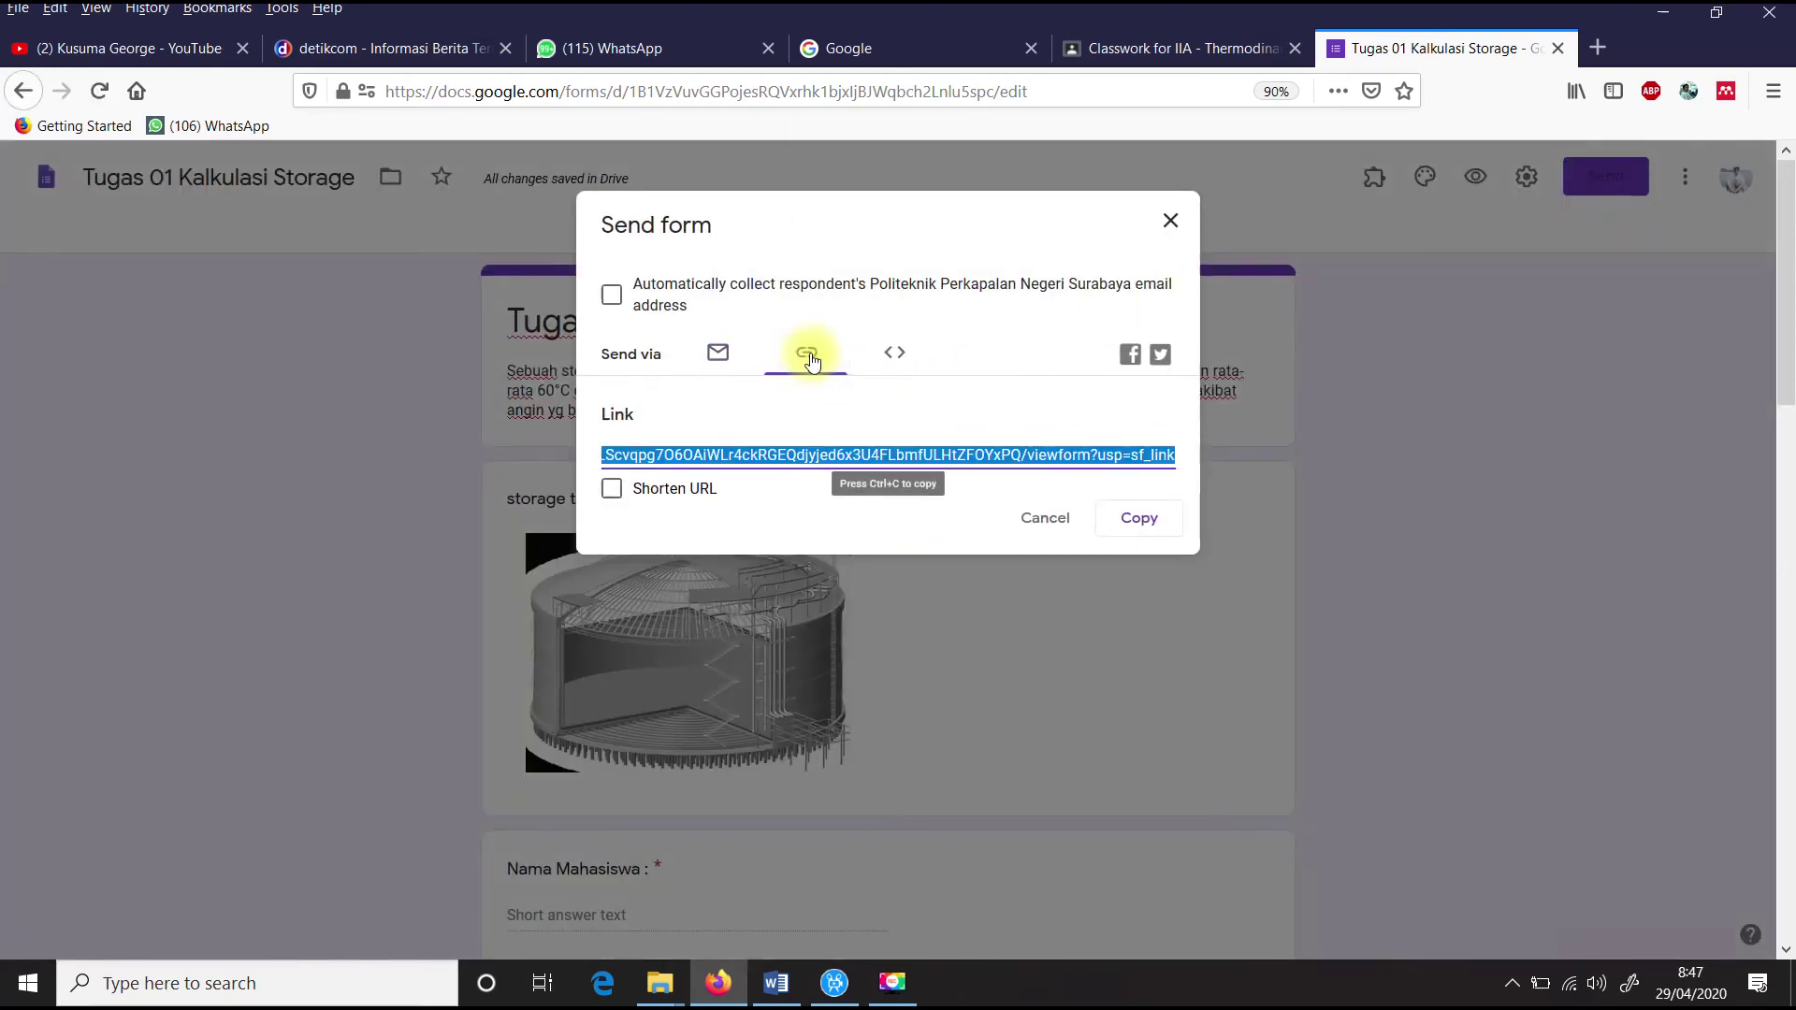
{"action": "left_click", "coordinate": [645, 490]}
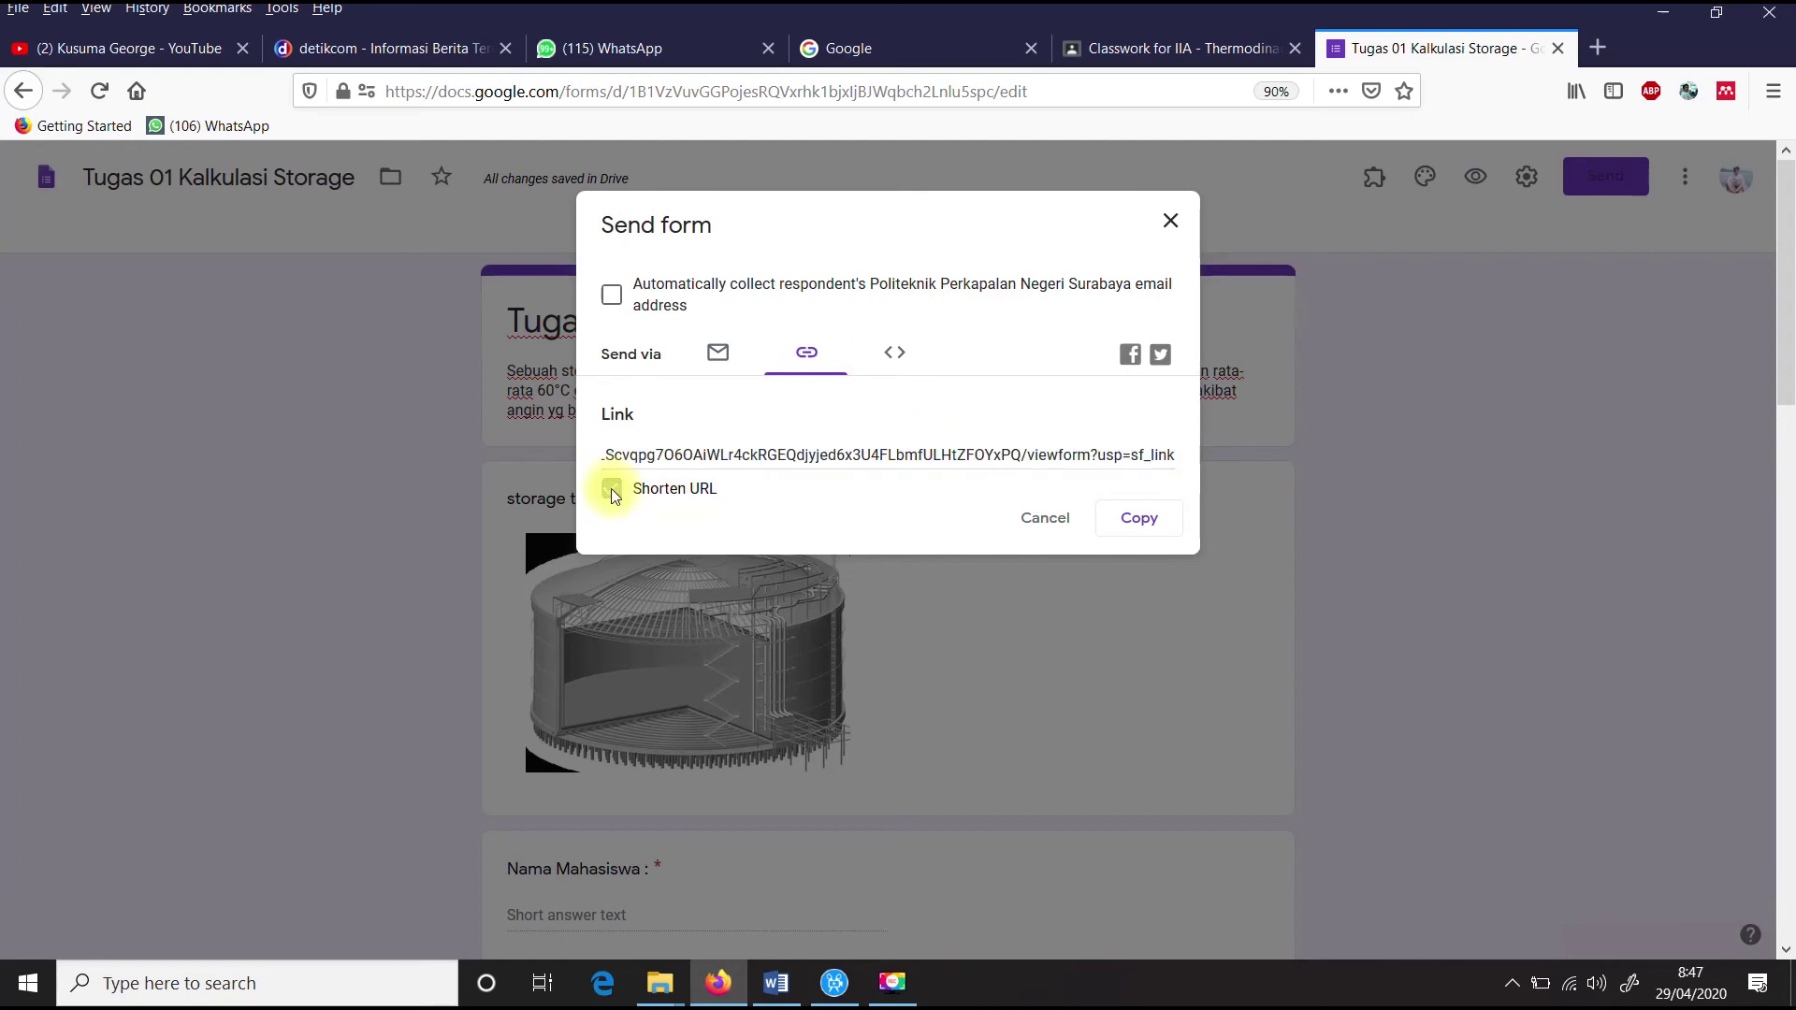
{"action": "left_click", "coordinate": [1152, 524]}
Step: Open the copied form link in a new browser tab to view the form as a respondent
{"action": "left_click", "coordinate": [1590, 53]}
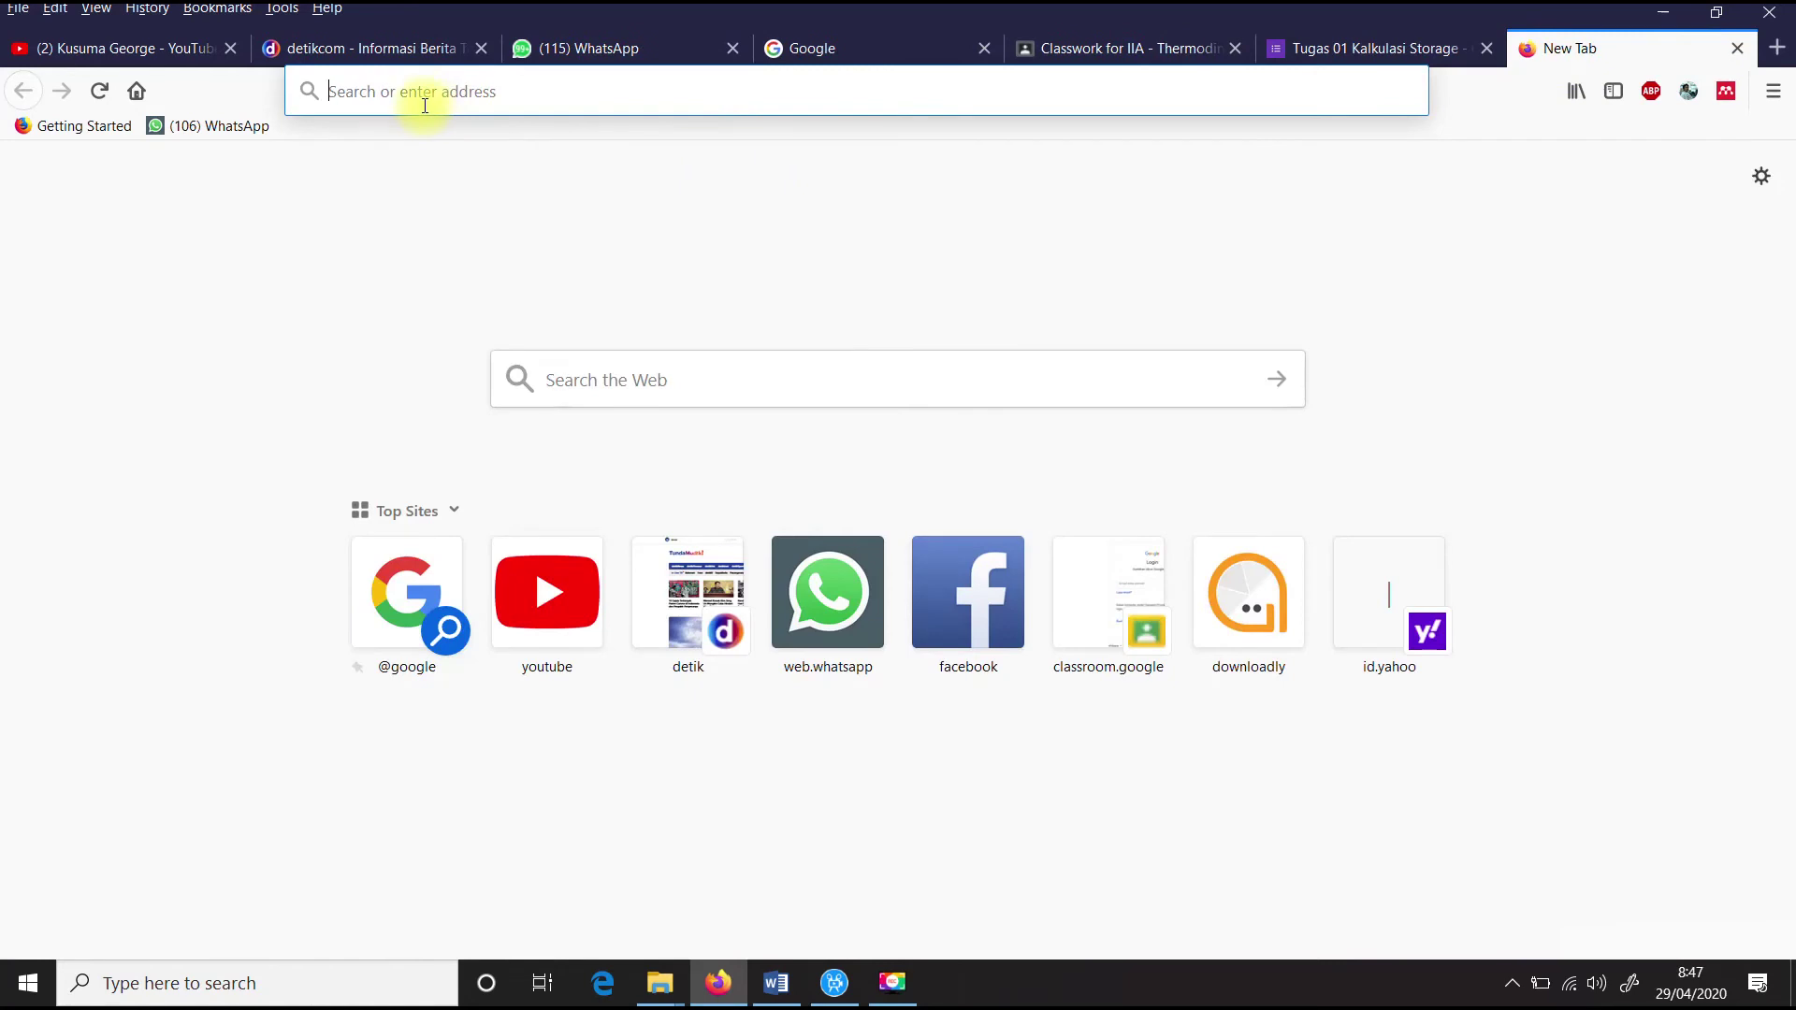
{"action": "right_click", "coordinate": [419, 90]}
{"action": "left_click", "coordinate": [468, 176]}
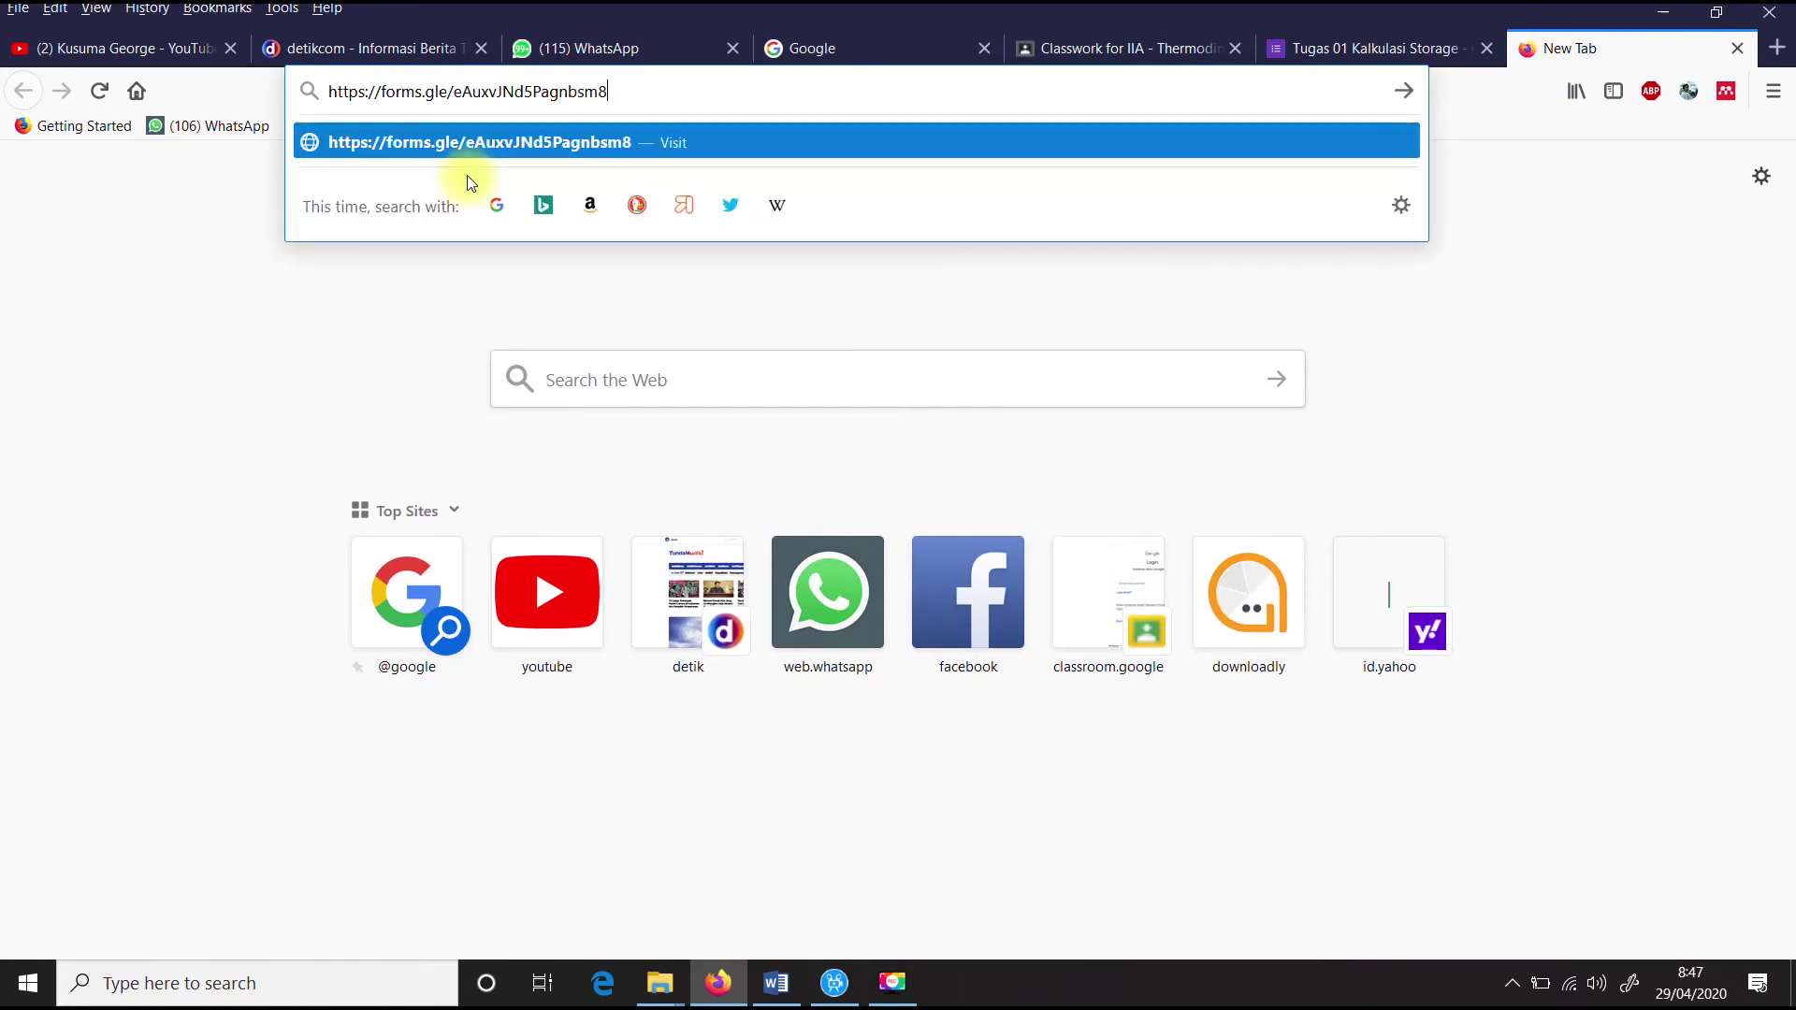
{"action": "key", "text": "Return"}
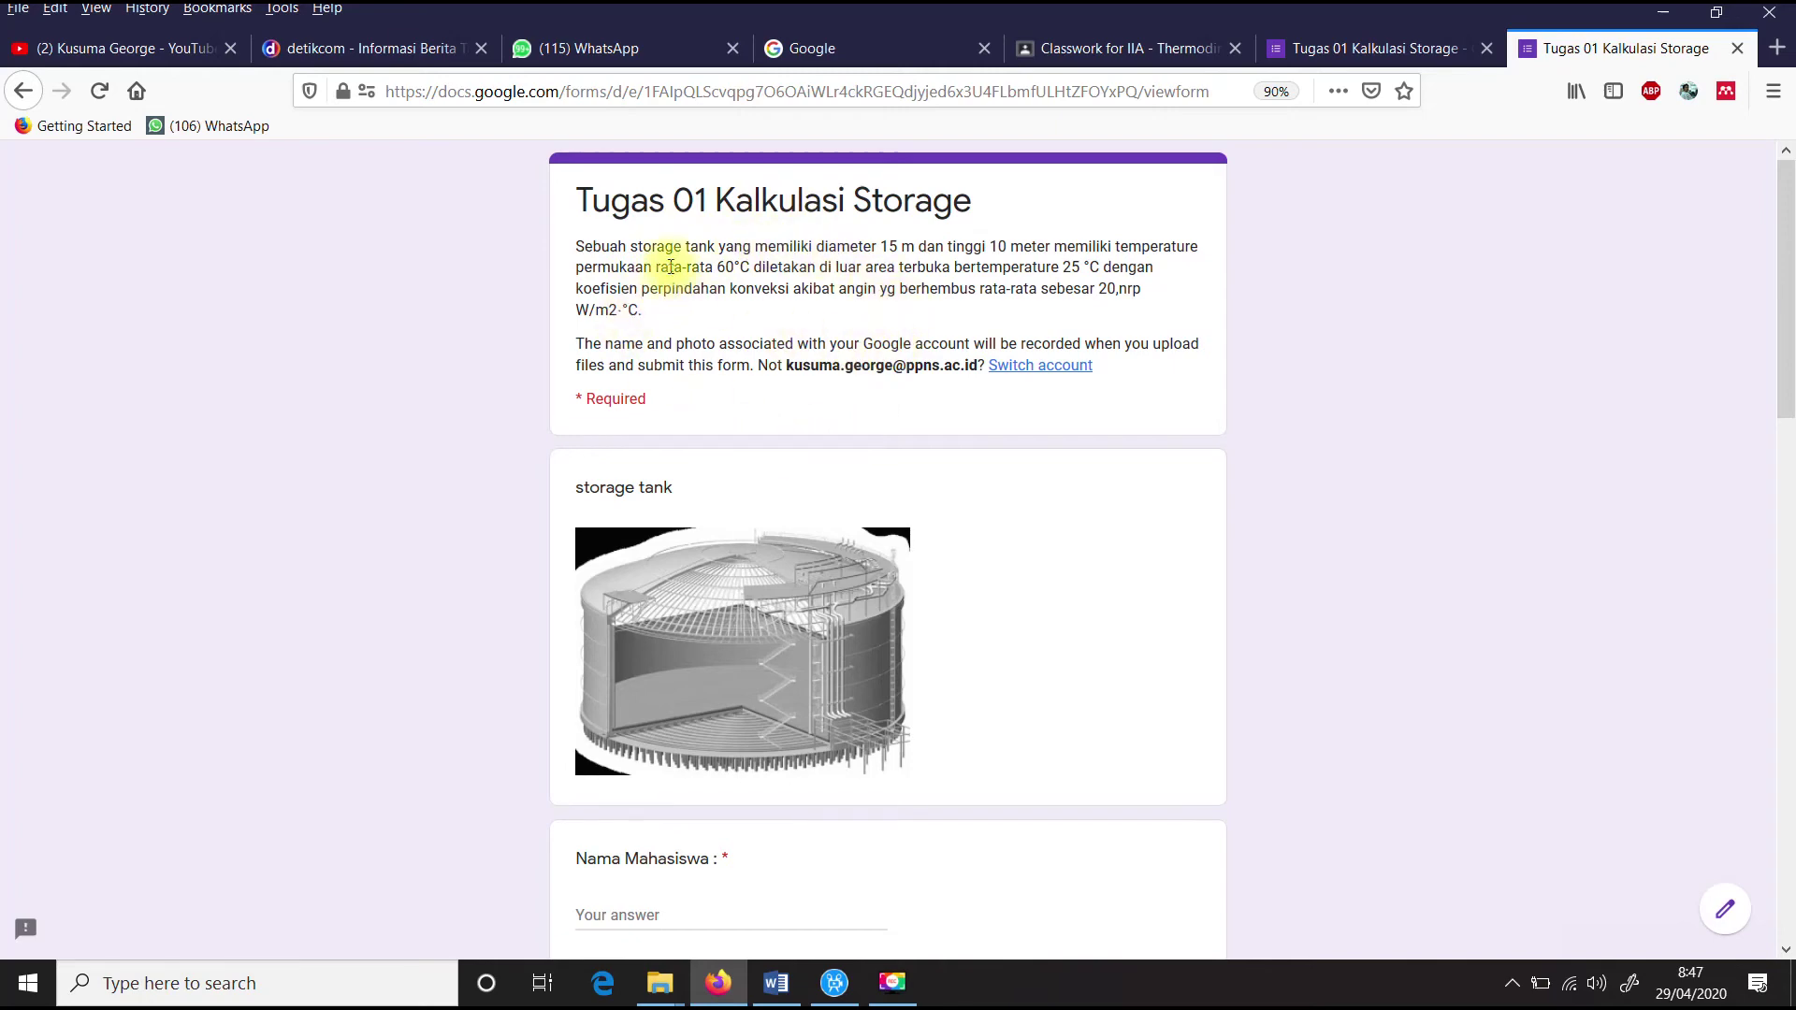
Step: Enter 7 as a trial answer in both the NRP Mahasiswa and Nama Mahasiswa fields of the live form
{"action": "scroll", "coordinate": [767, 370], "scroll_direction": "down", "scroll_amount": 2}
{"action": "scroll", "coordinate": [769, 376], "scroll_direction": "down", "scroll_amount": 4}
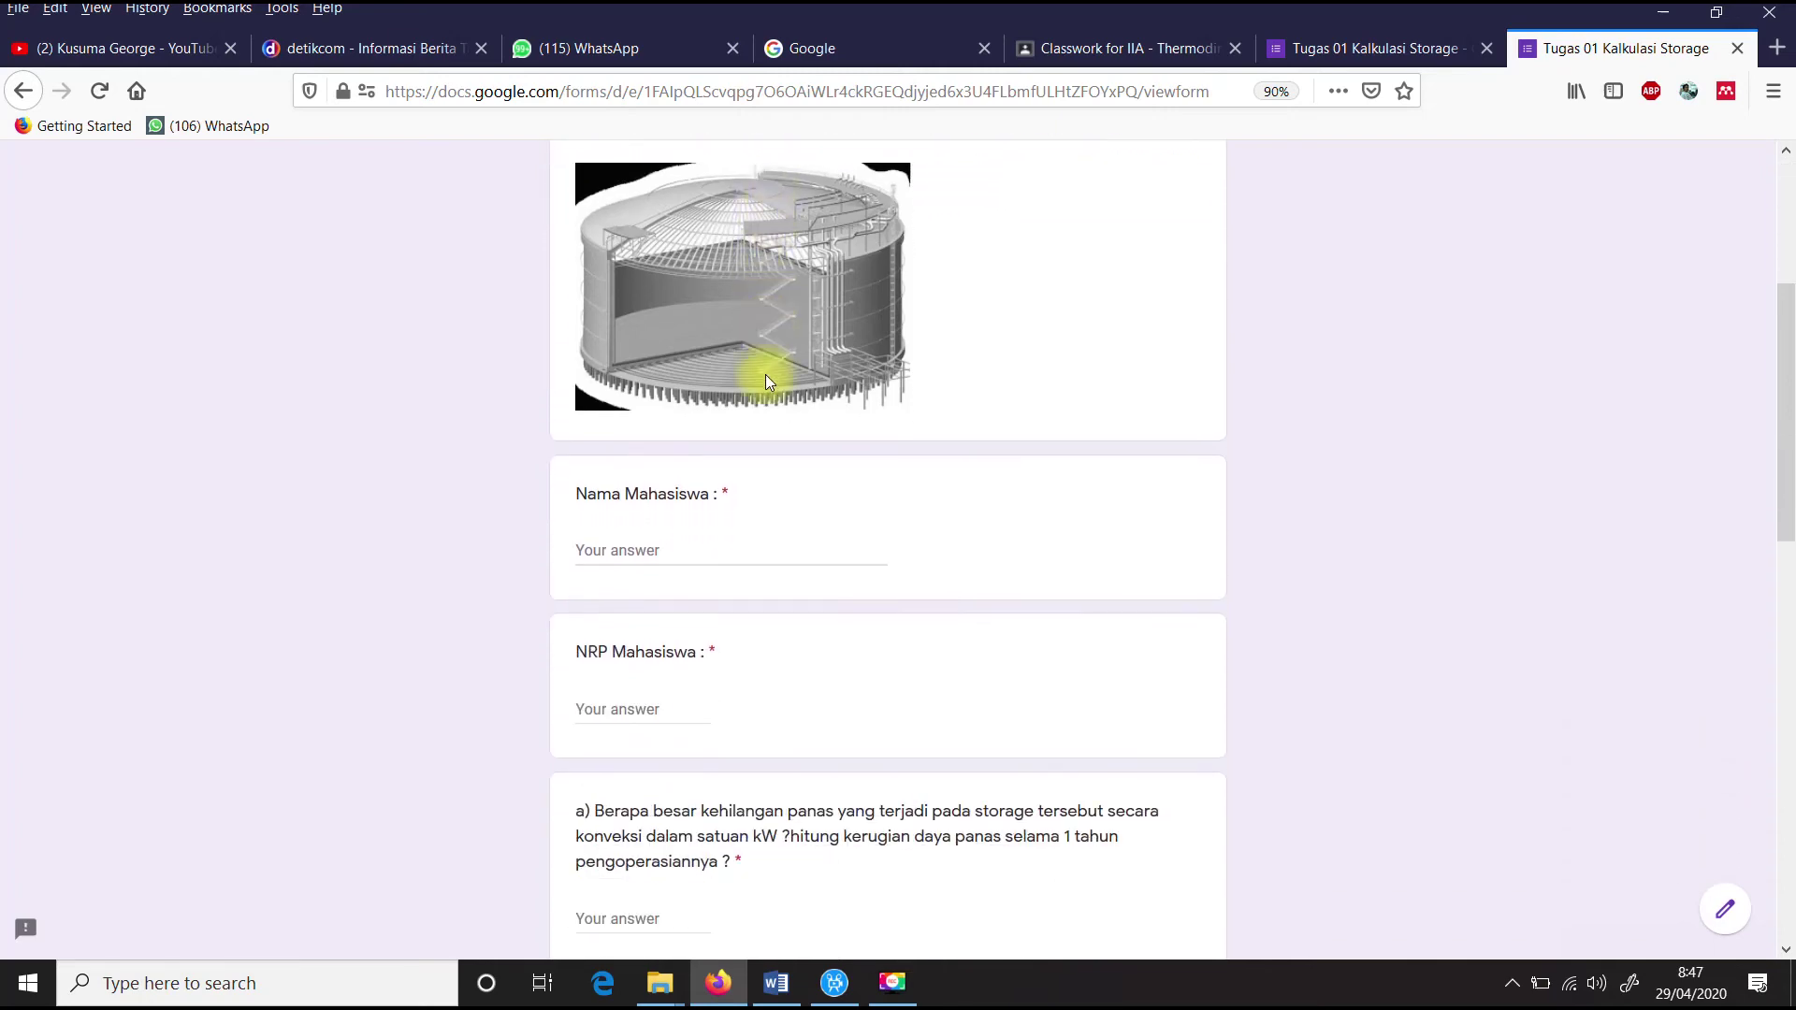
{"action": "left_click", "coordinate": [674, 463]}
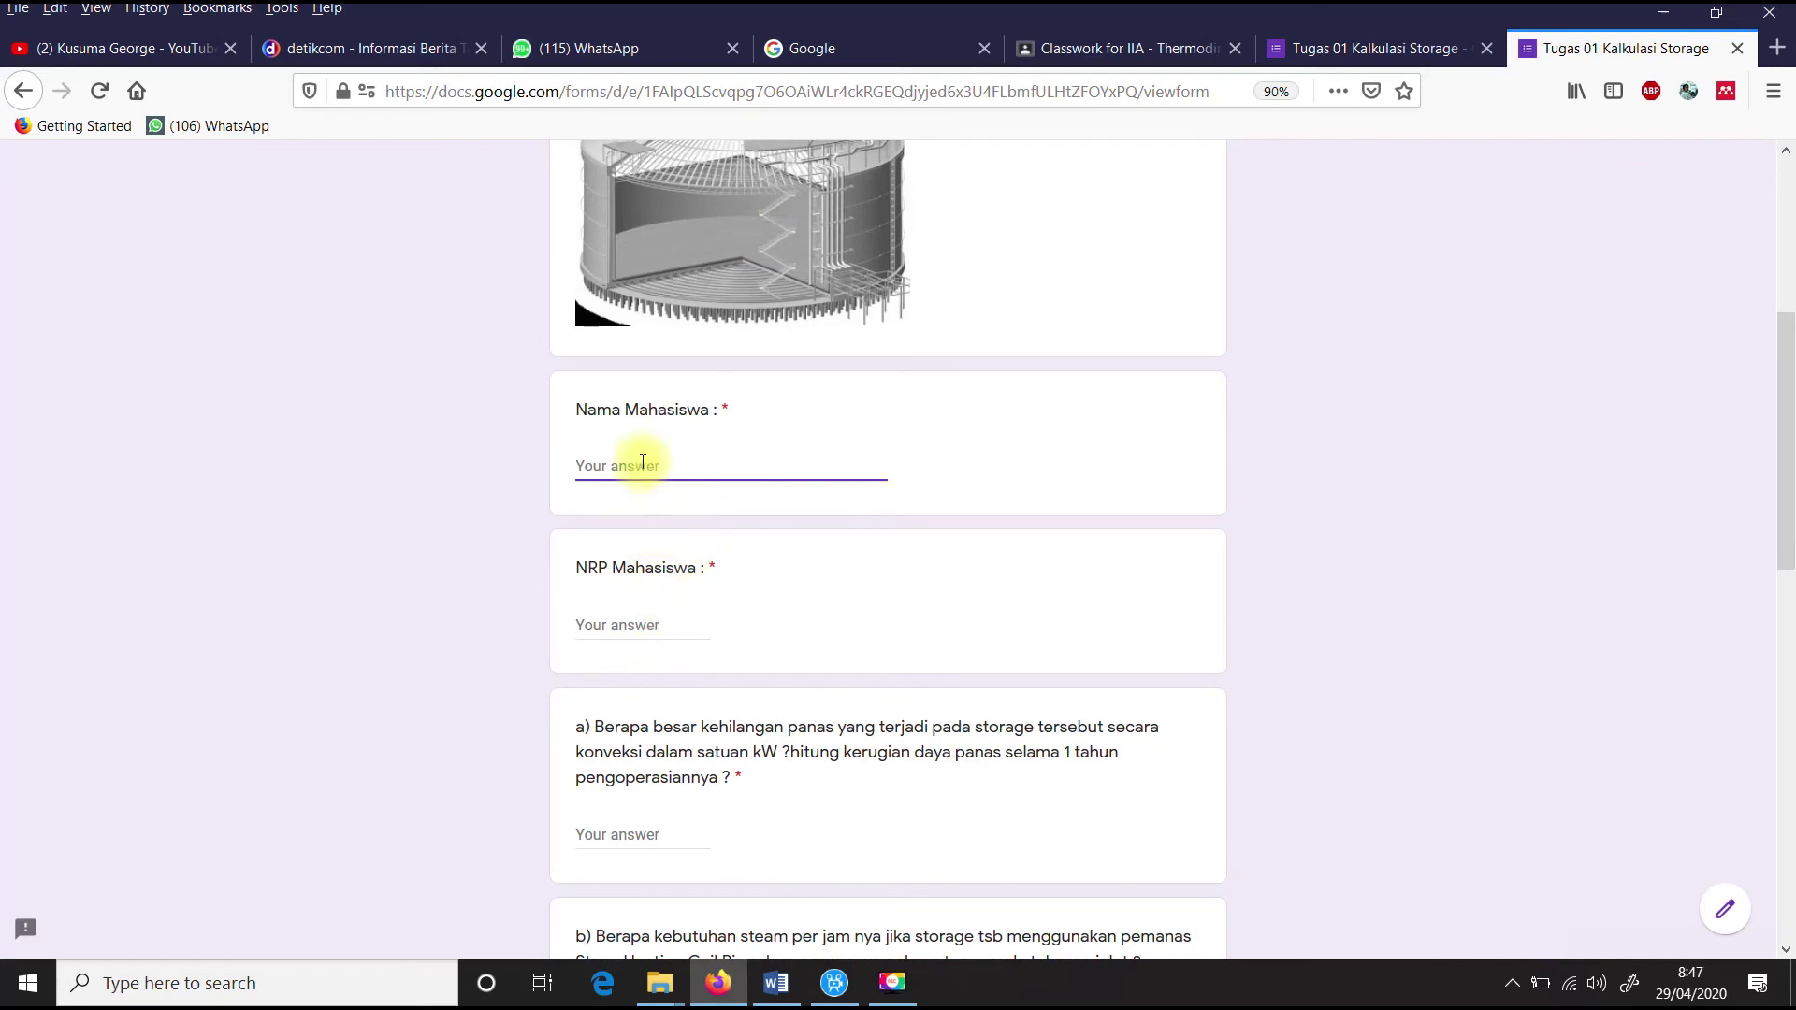
{"action": "left_click", "coordinate": [610, 636]}
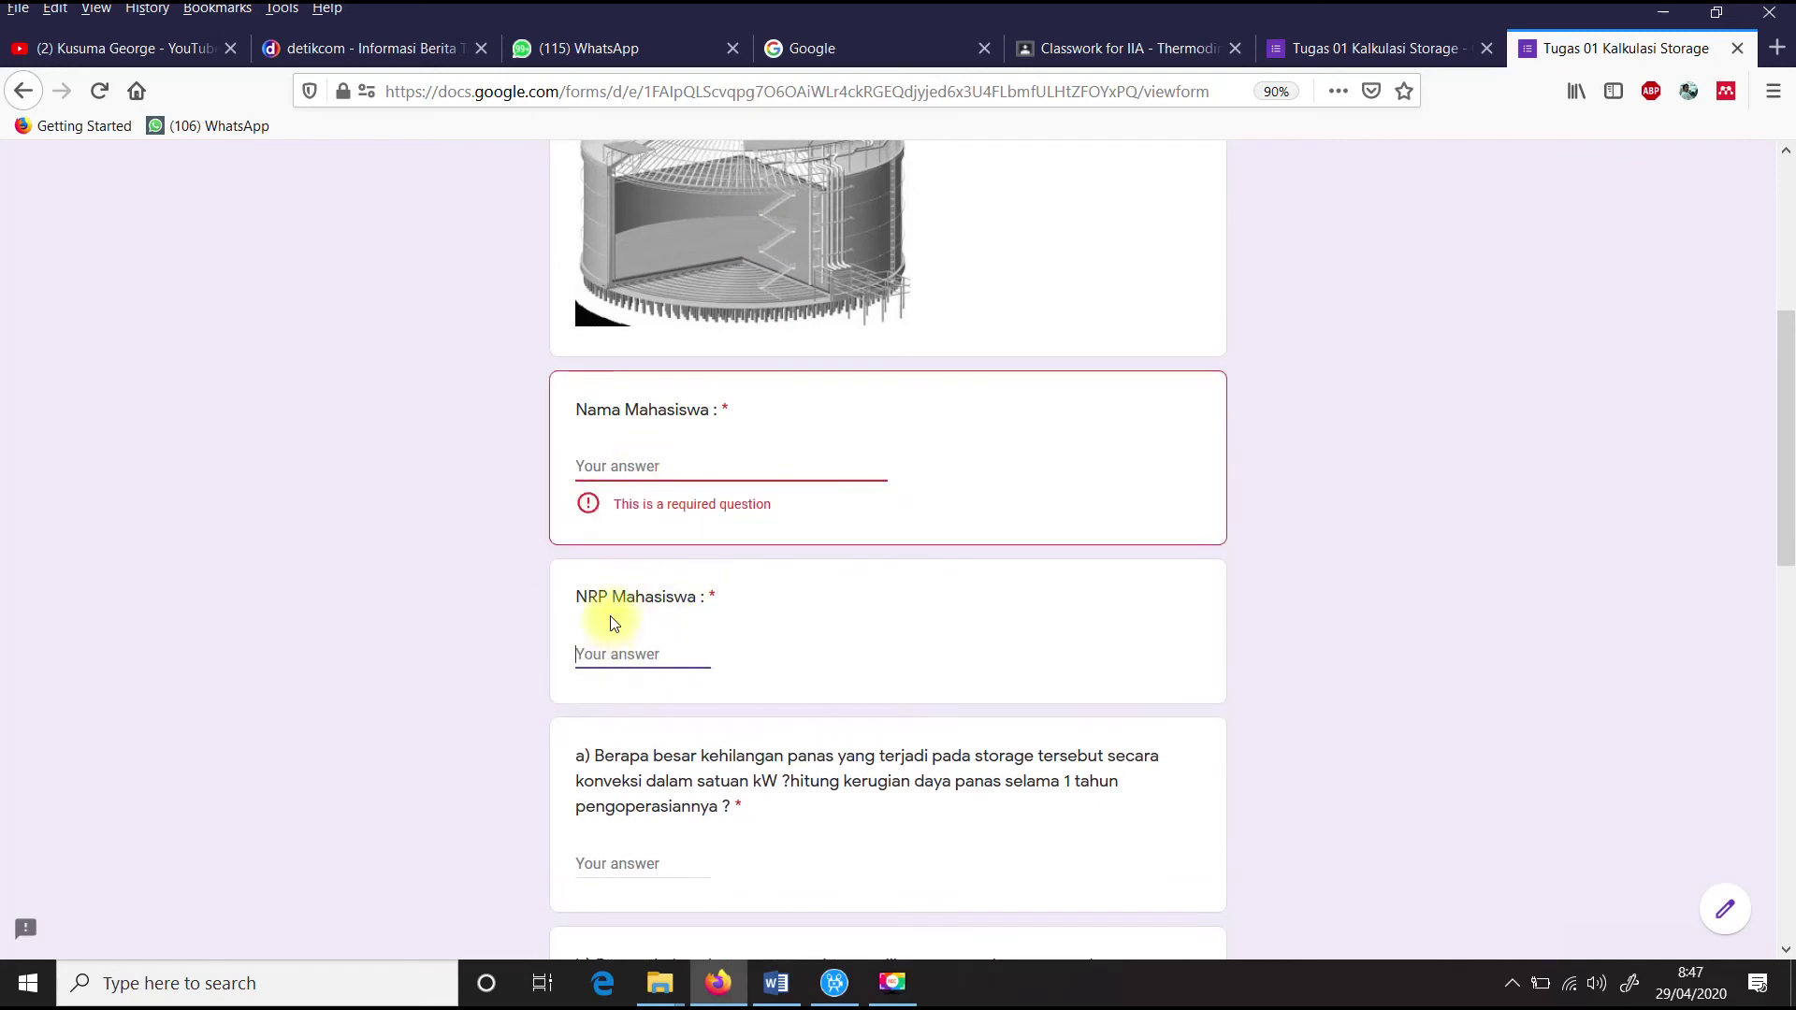
{"action": "type", "text": "7"}
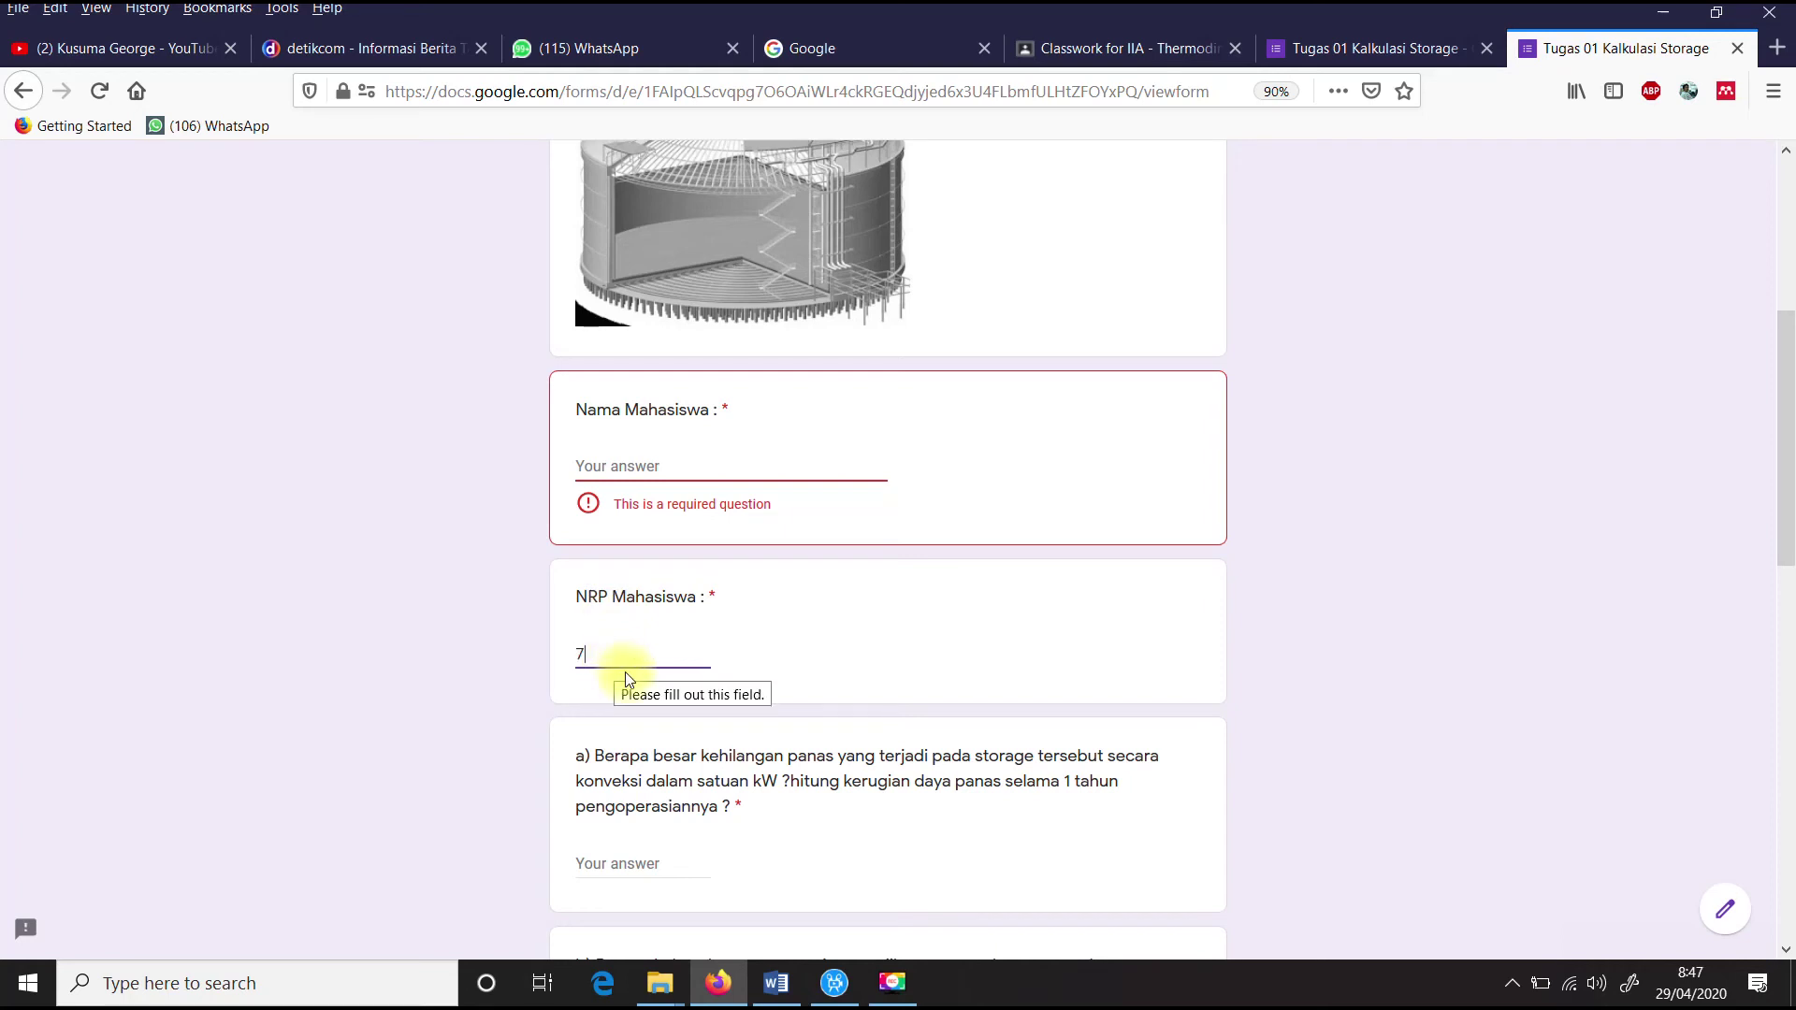
{"action": "left_click", "coordinate": [646, 476]}
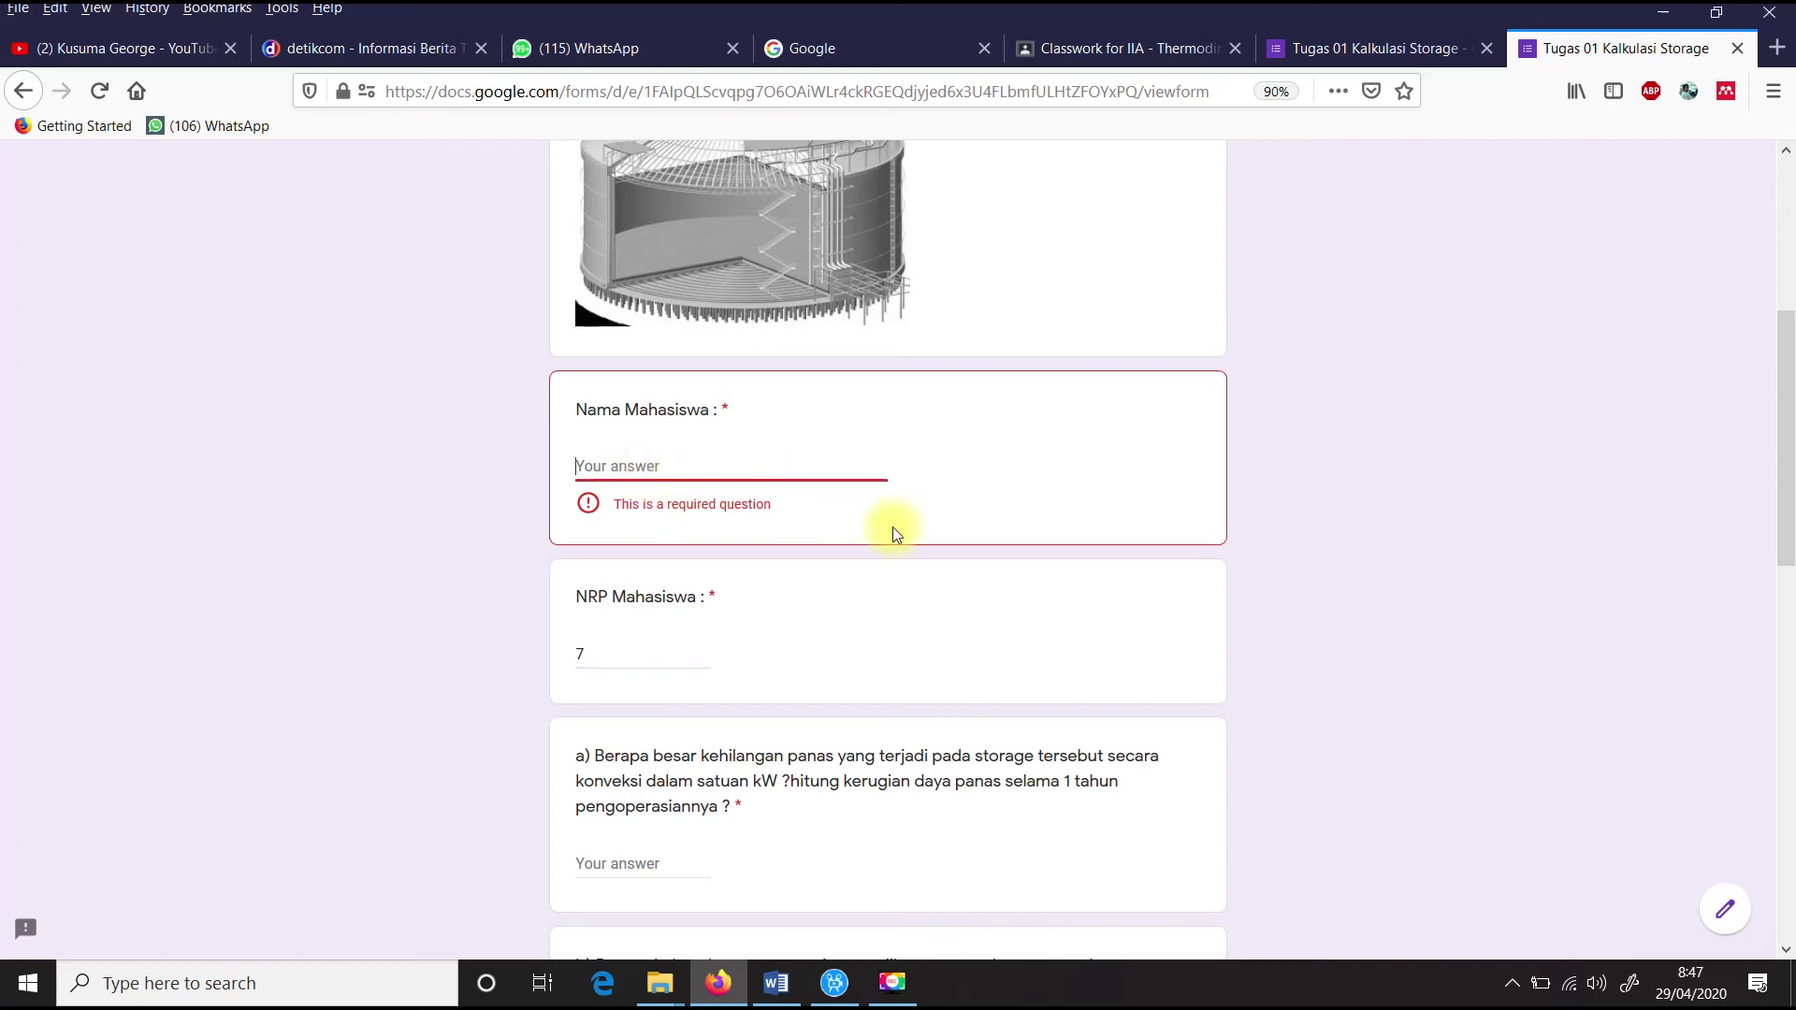
{"action": "type", "text": "7"}
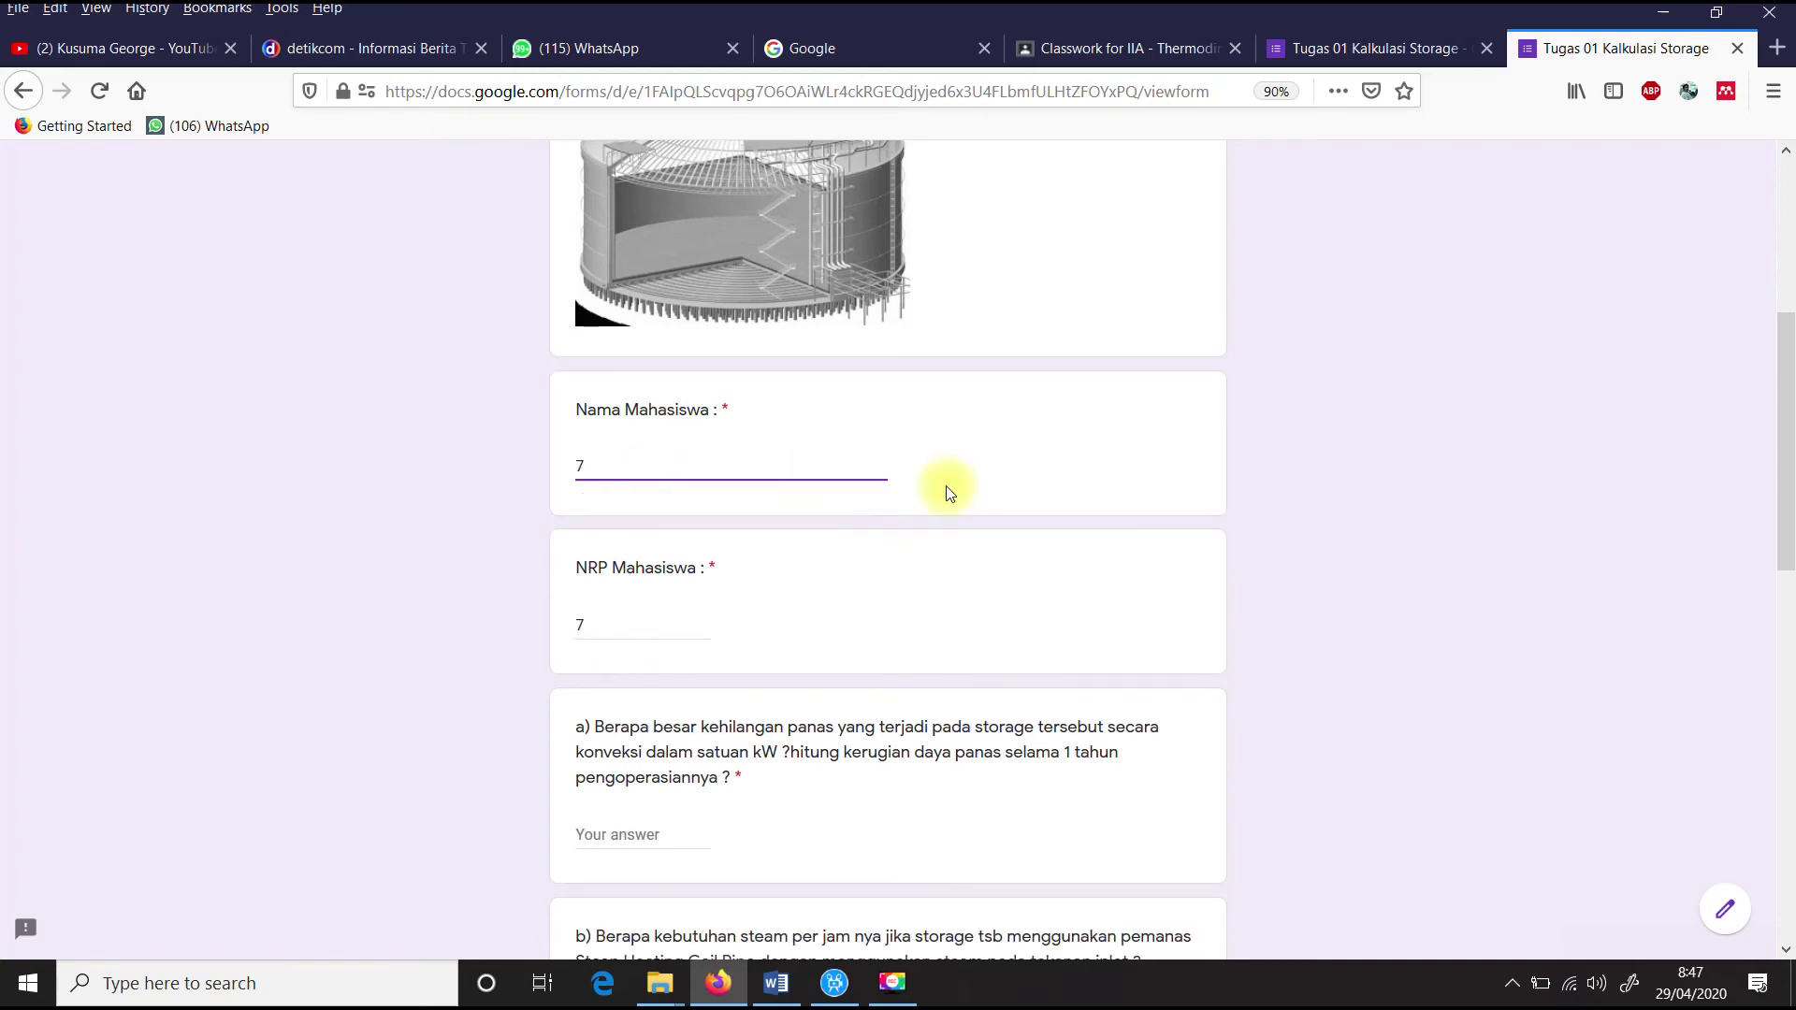
Step: Replace the trial answer in the Nama Mahasiswa field with the text "mr"
{"action": "left_click", "coordinate": [644, 634]}
{"action": "left_click", "coordinate": [620, 622]}
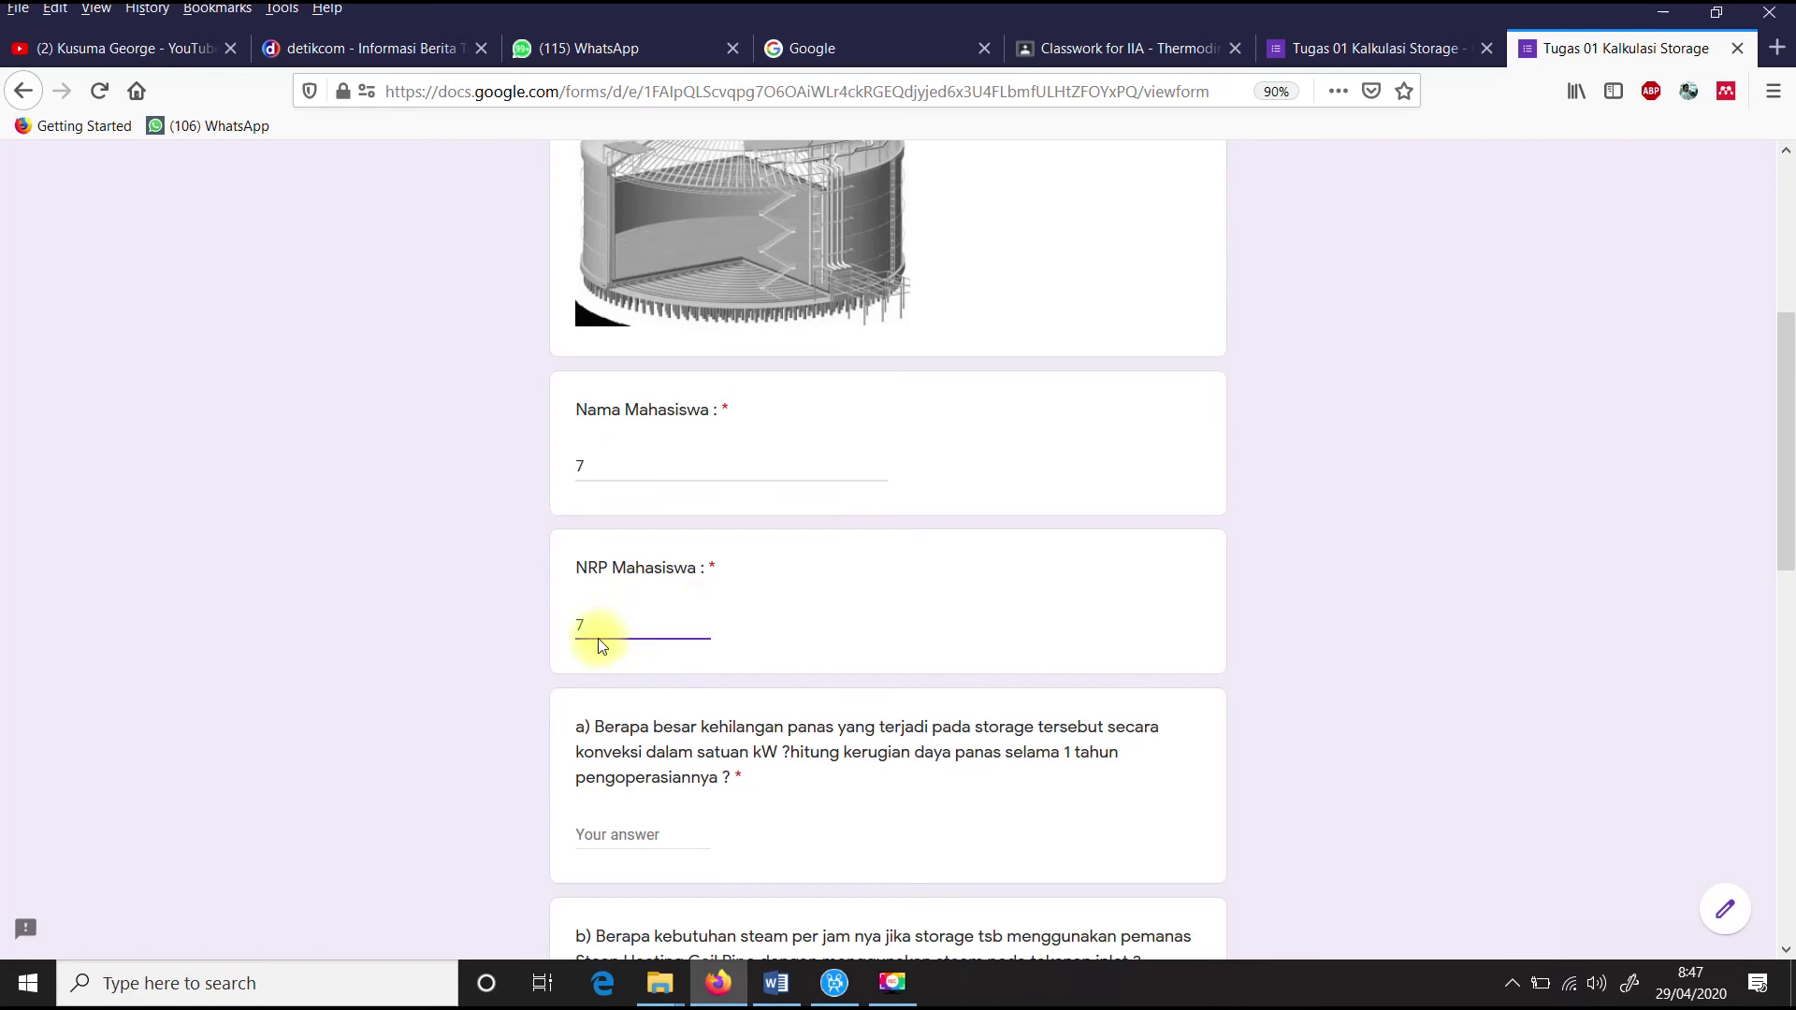
{"action": "left_click", "coordinate": [626, 462]}
{"action": "key", "text": "BackSpace"}
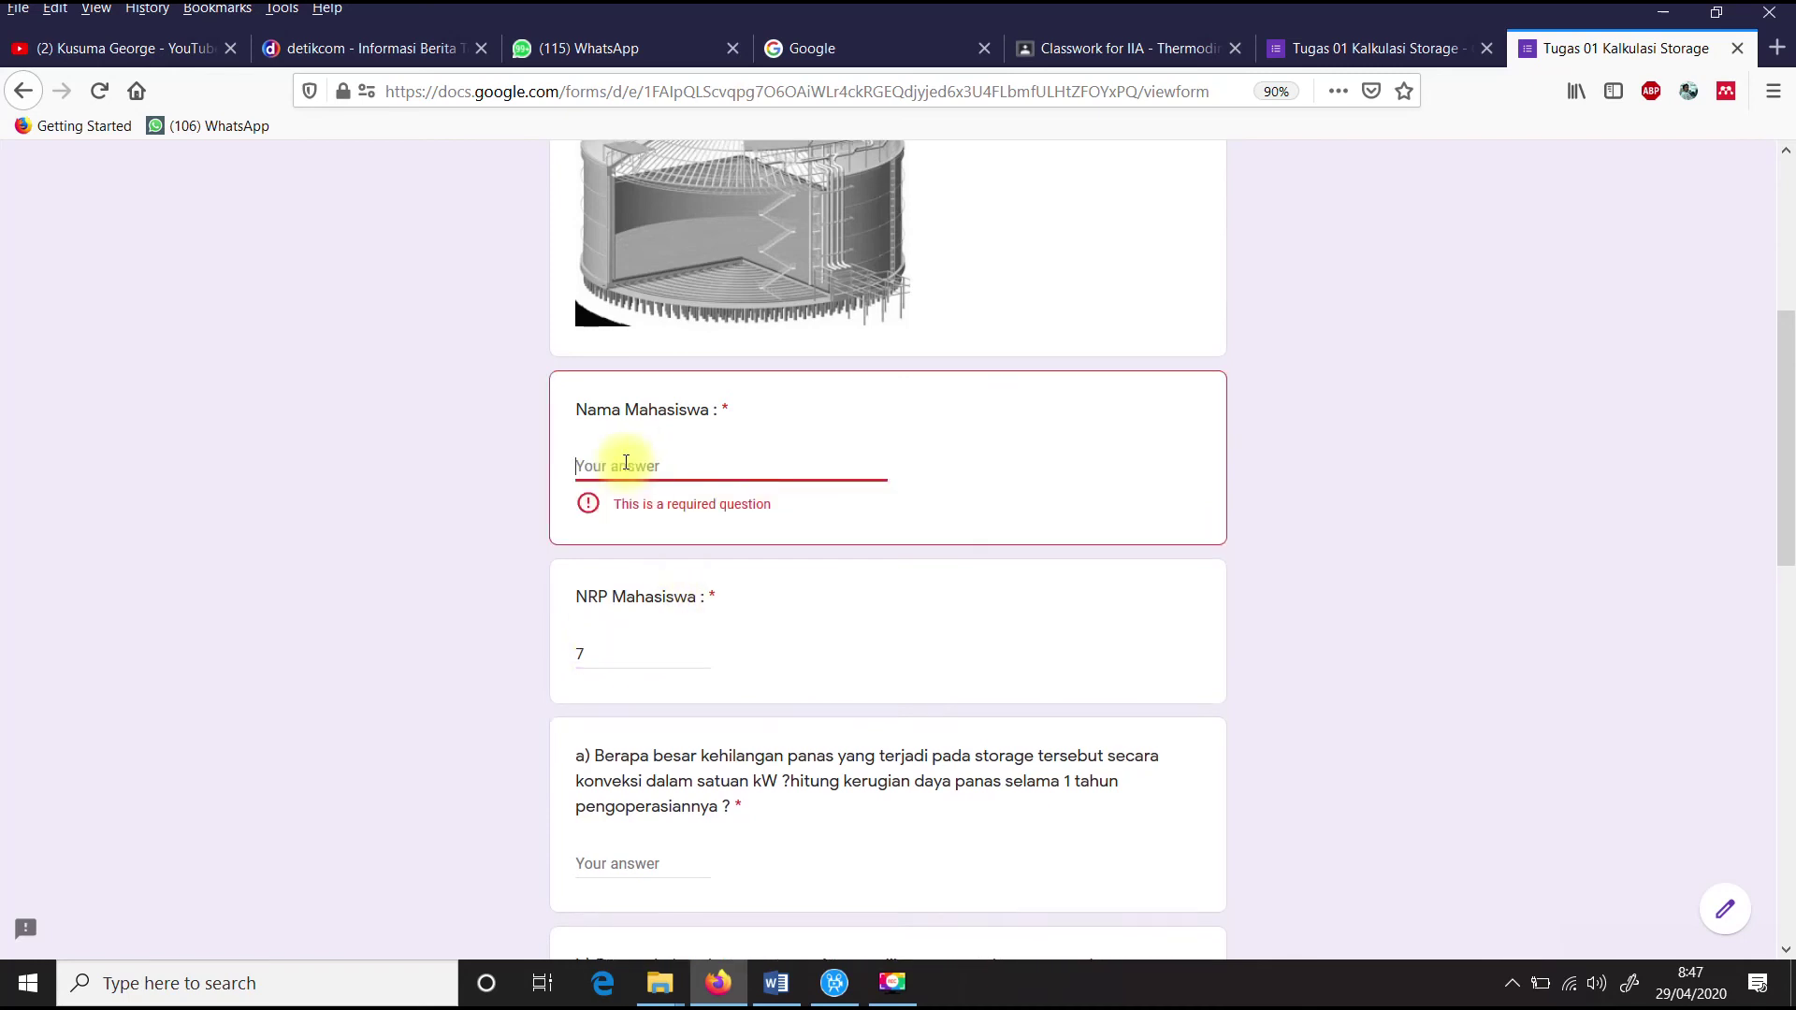
{"action": "type", "text": "mr"}
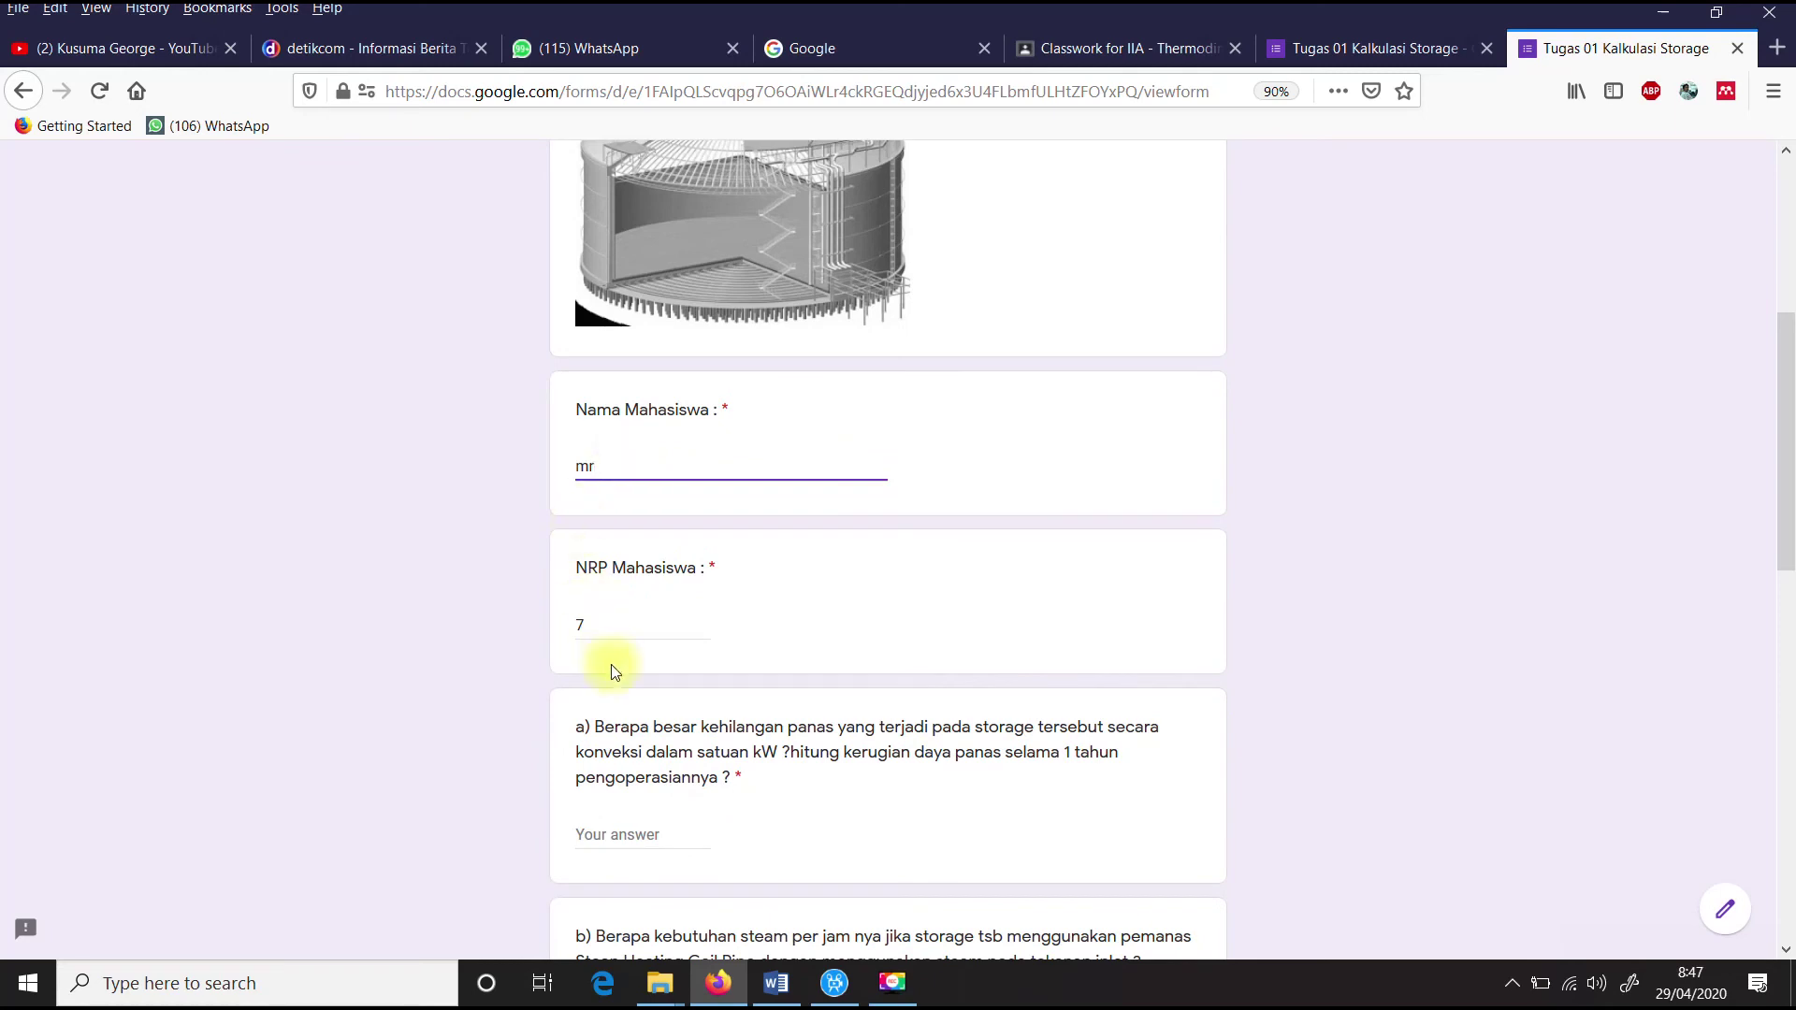
{"action": "left_click", "coordinate": [613, 626]}
Step: Test the number validation of question a) with the text "kfgfkg", and erase that entry
{"action": "scroll", "coordinate": [612, 673], "scroll_direction": "down", "scroll_amount": 2}
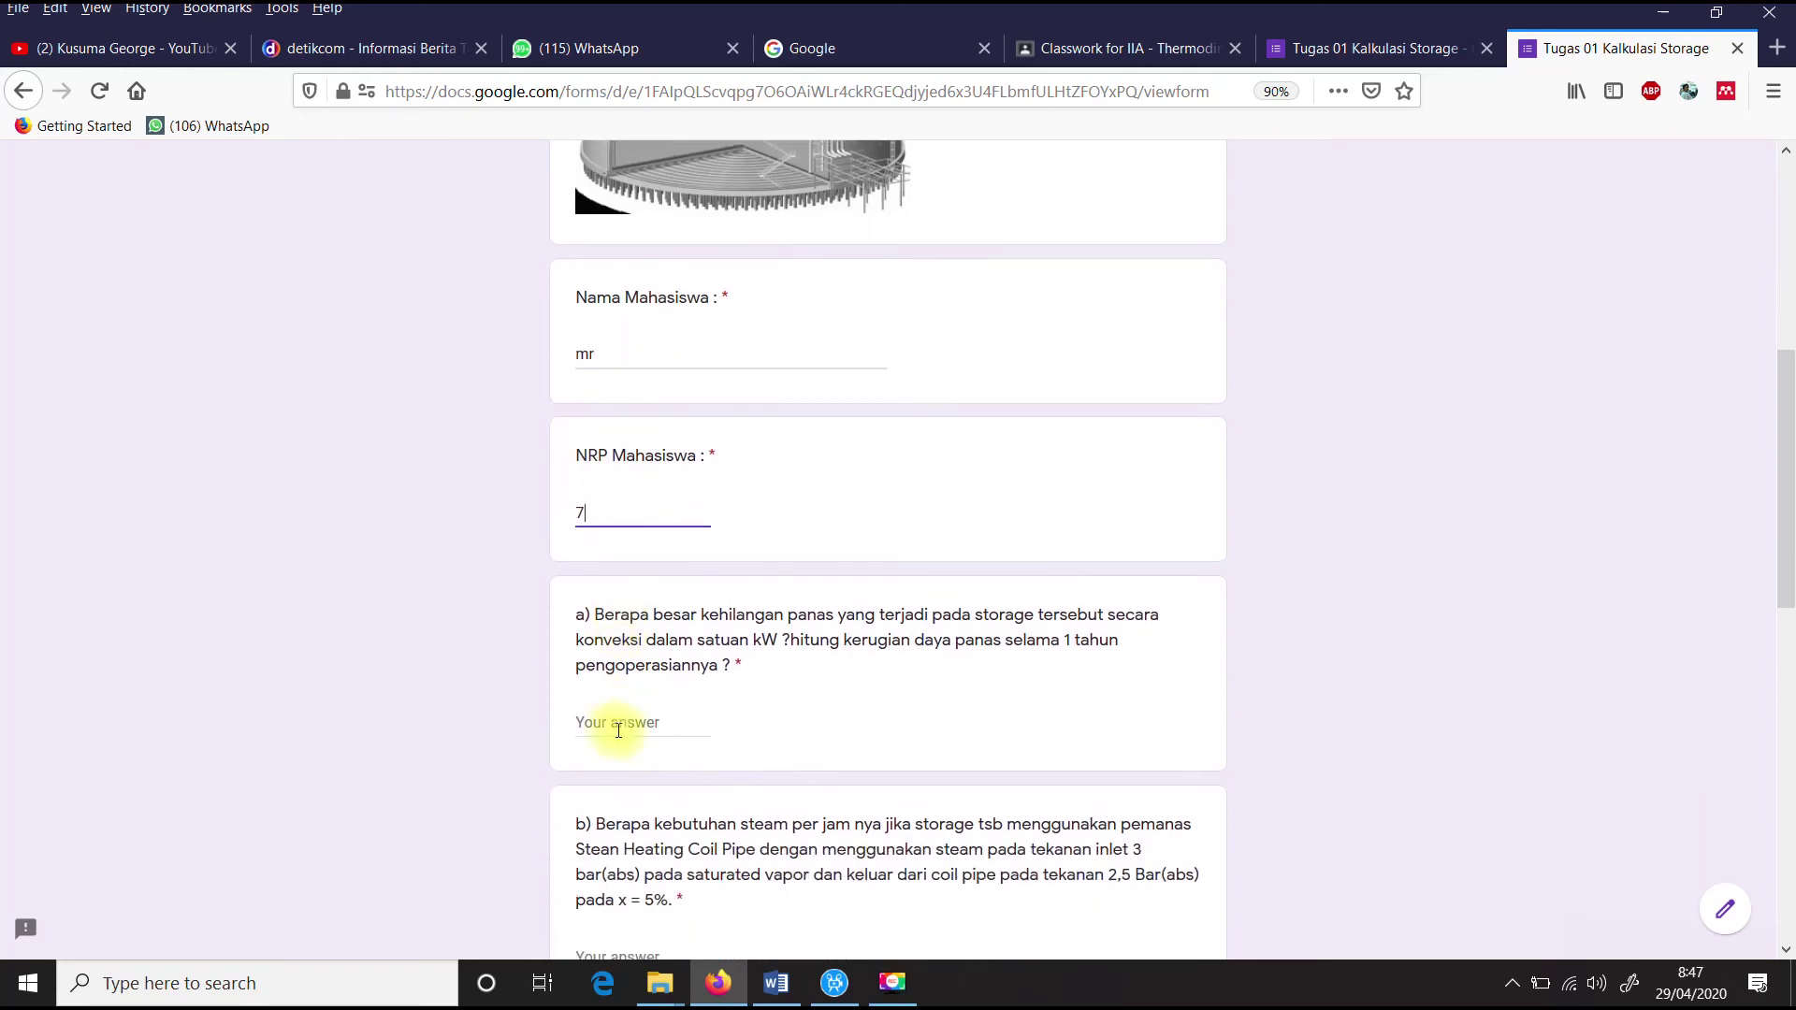
{"action": "left_click", "coordinate": [618, 723]}
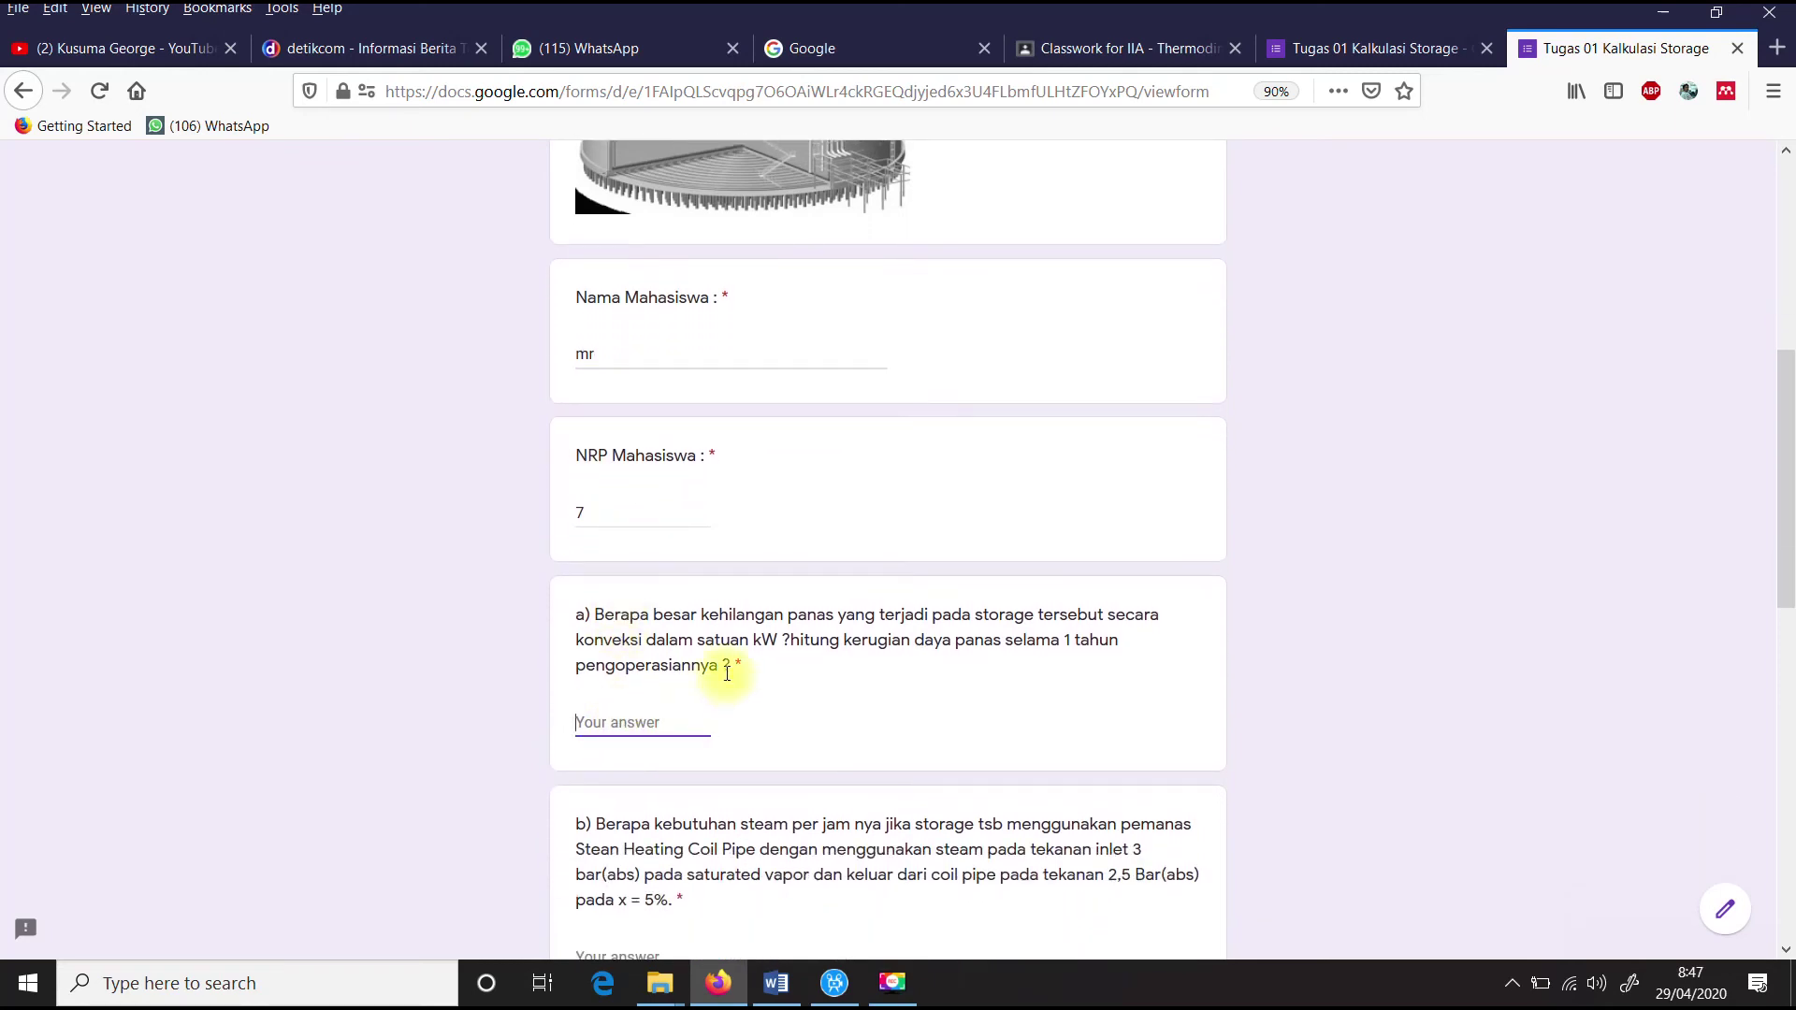
{"action": "type", "text": "kfgfkg"}
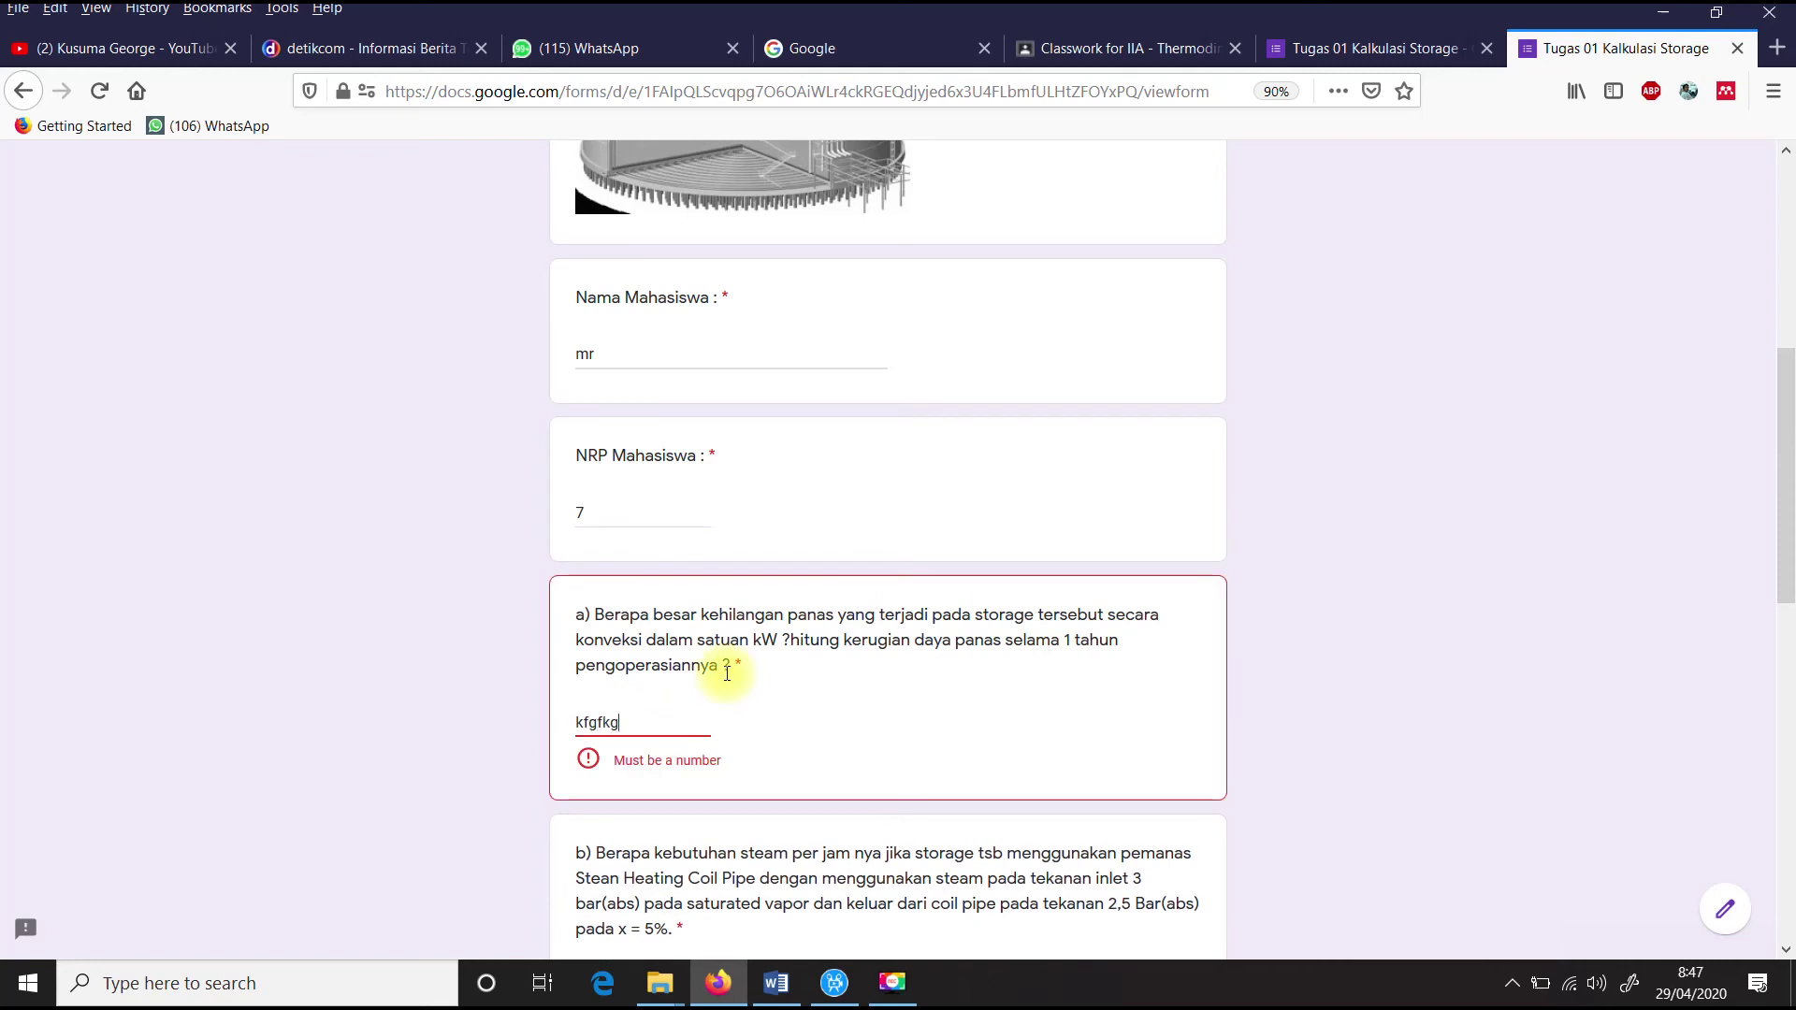
{"action": "scroll", "coordinate": [706, 739], "scroll_direction": "down", "scroll_amount": 2}
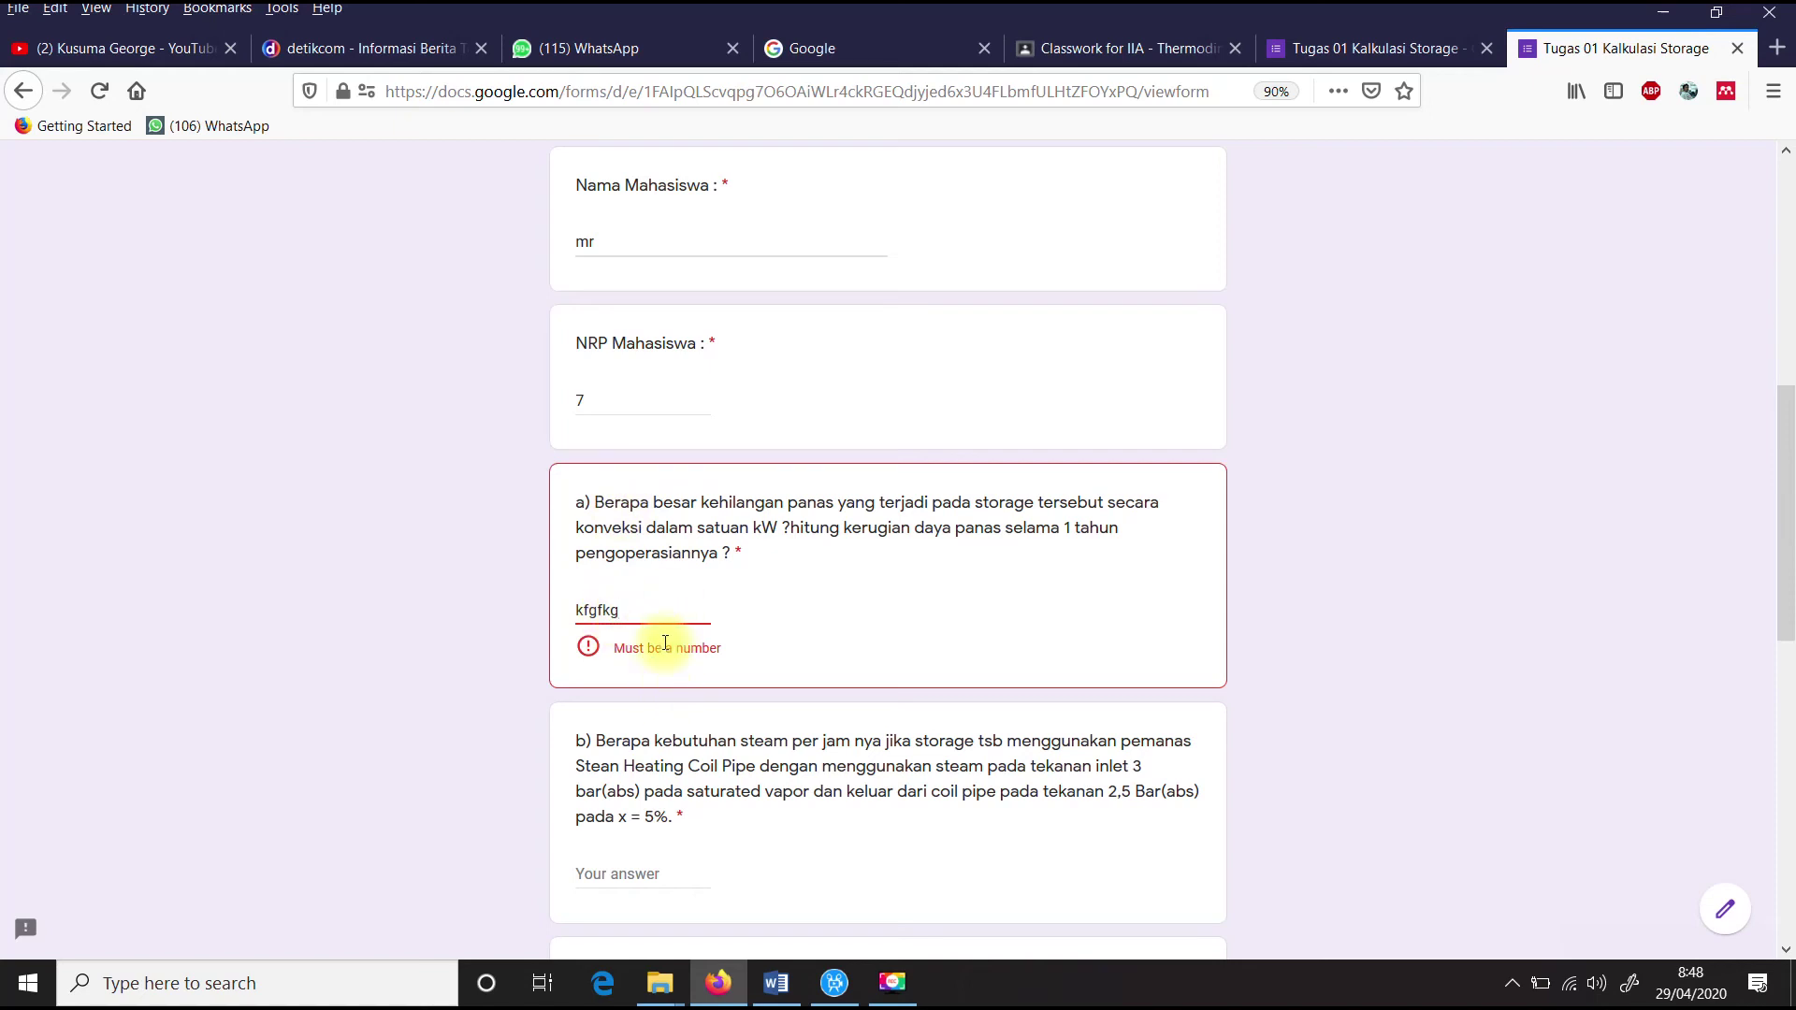
{"action": "key", "text": "BackSpace"}
{"action": "key", "text": "BackSpace"}
{"action": "key", "text": "BackSpace"}
{"action": "key", "text": "BackSpace"}
Step: Check the file picker of the "upload kalkulasi manual anda !" question and close it without adding a file
{"action": "scroll", "coordinate": [665, 644], "scroll_direction": "down", "scroll_amount": 10}
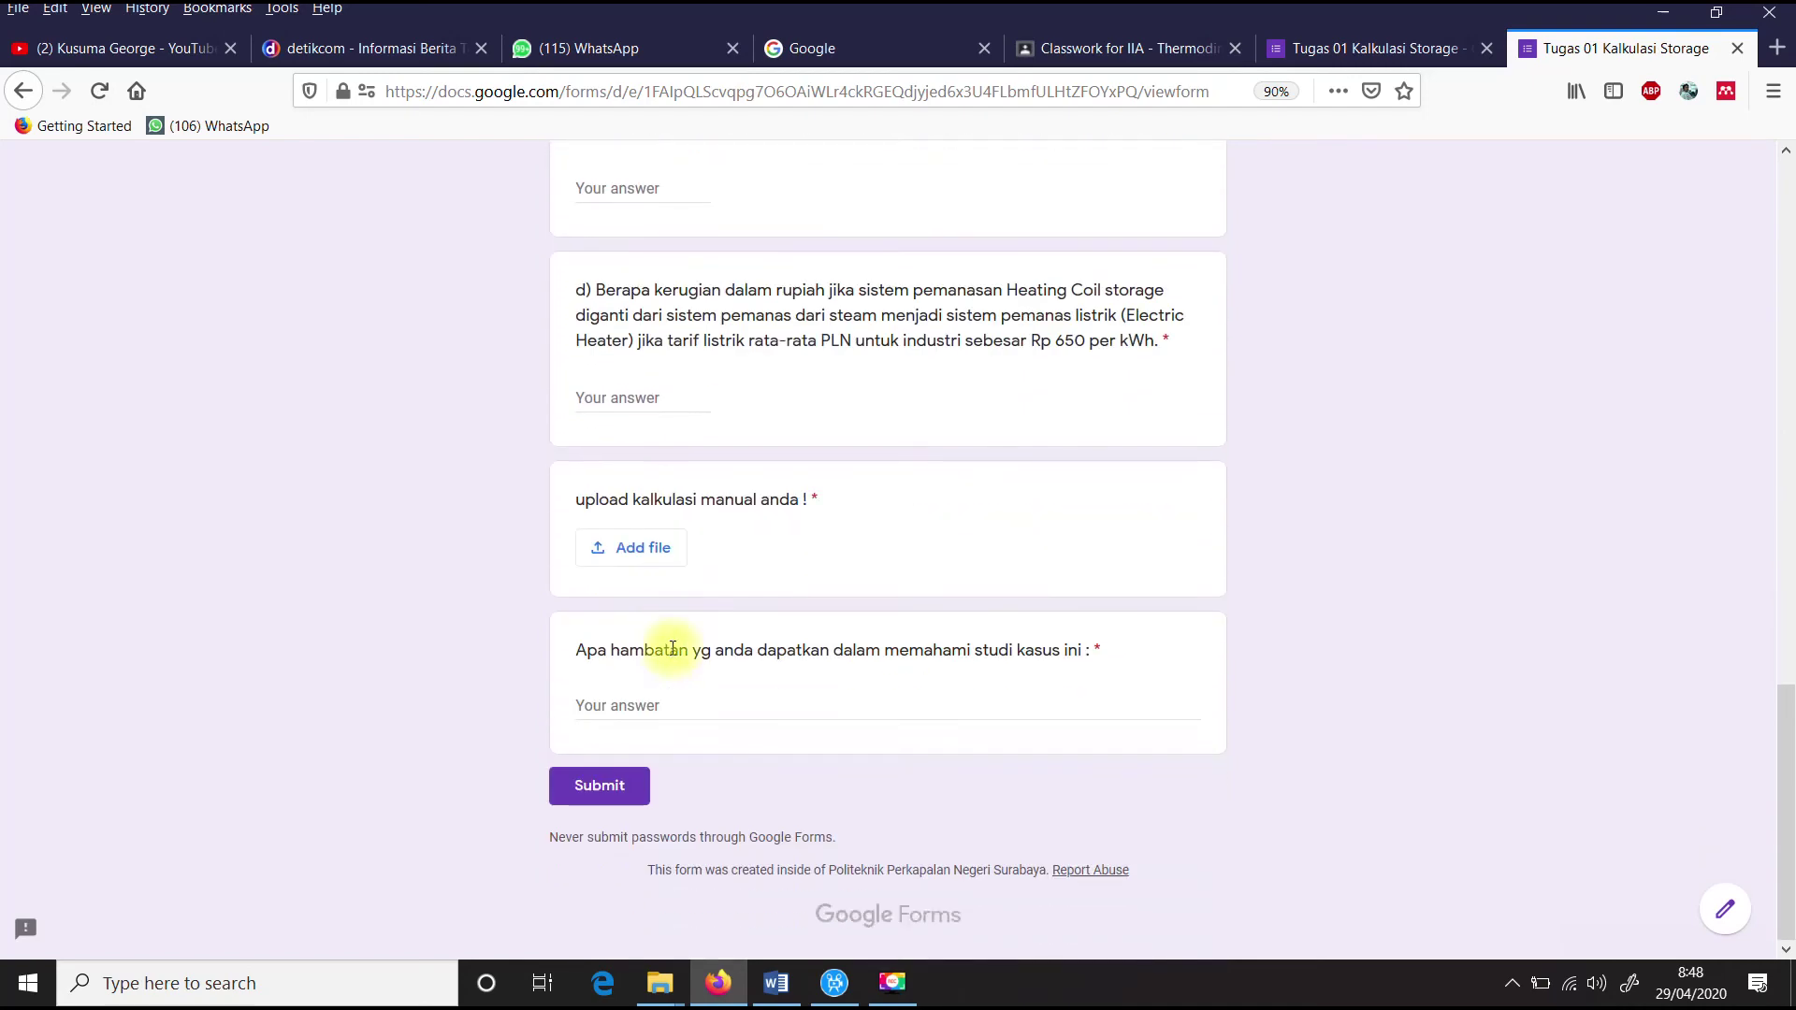
{"action": "scroll", "coordinate": [617, 720], "scroll_direction": "up", "scroll_amount": 2}
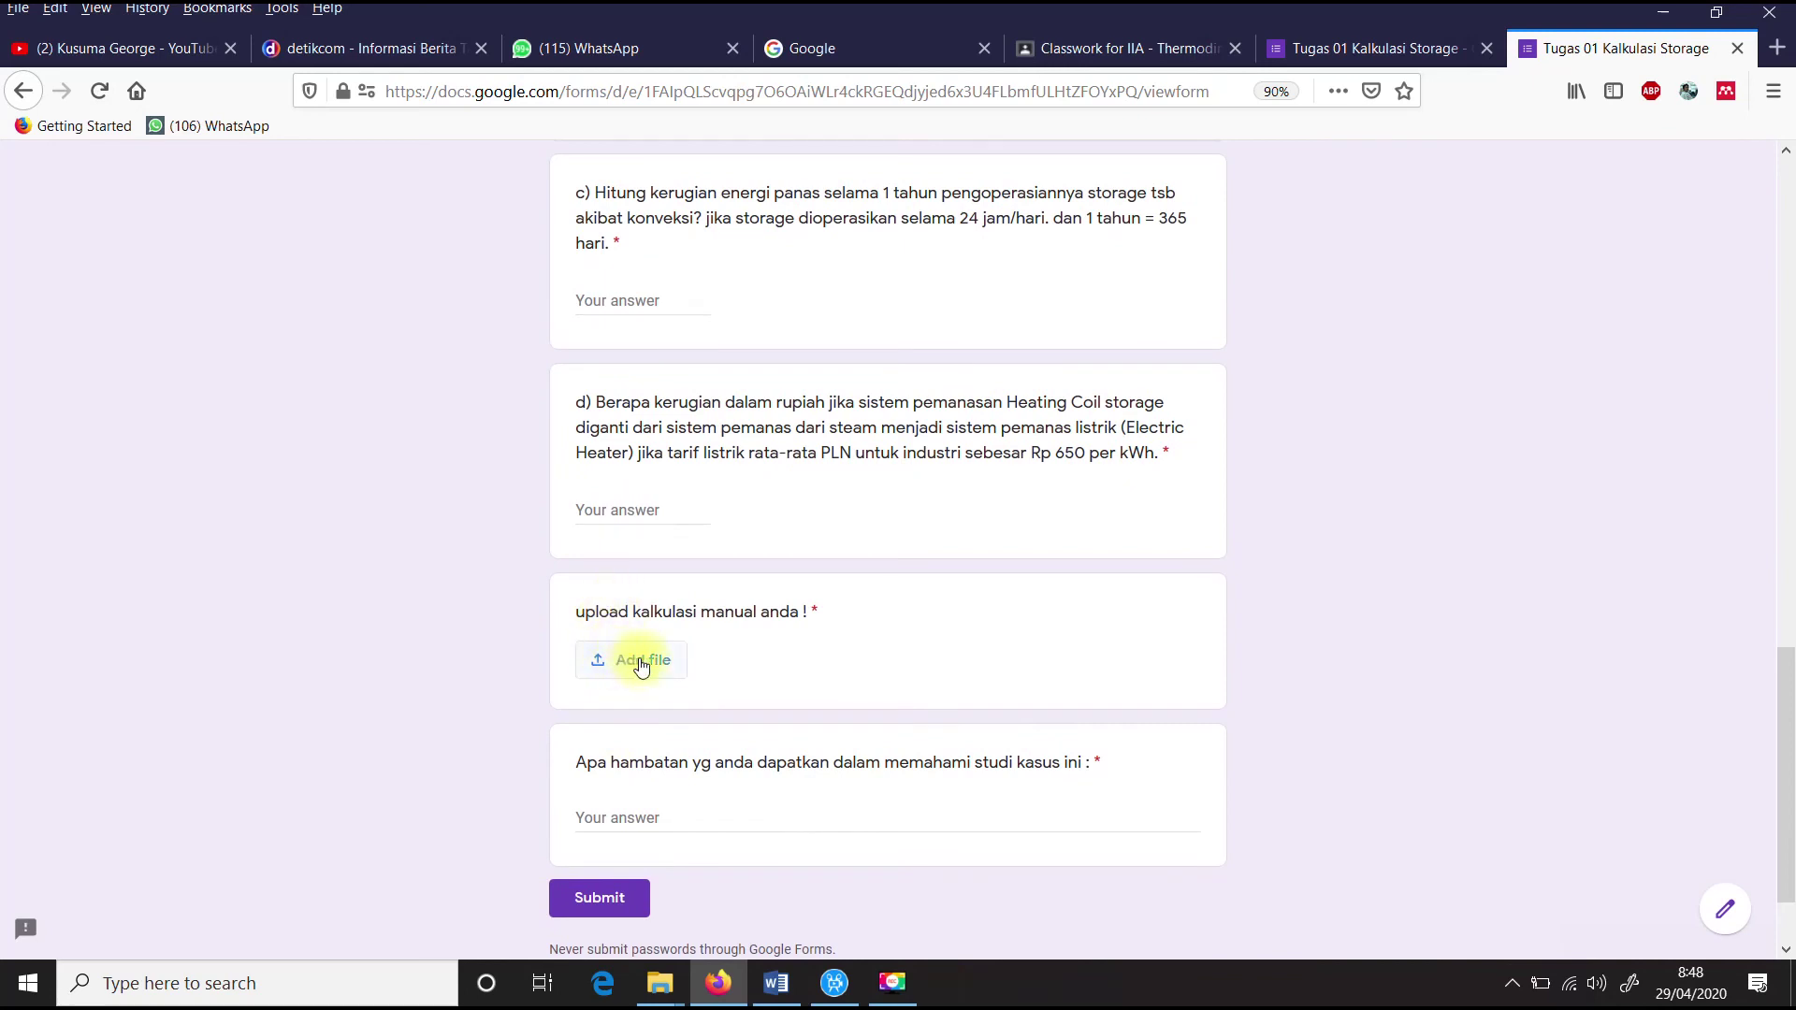
{"action": "left_click", "coordinate": [644, 662]}
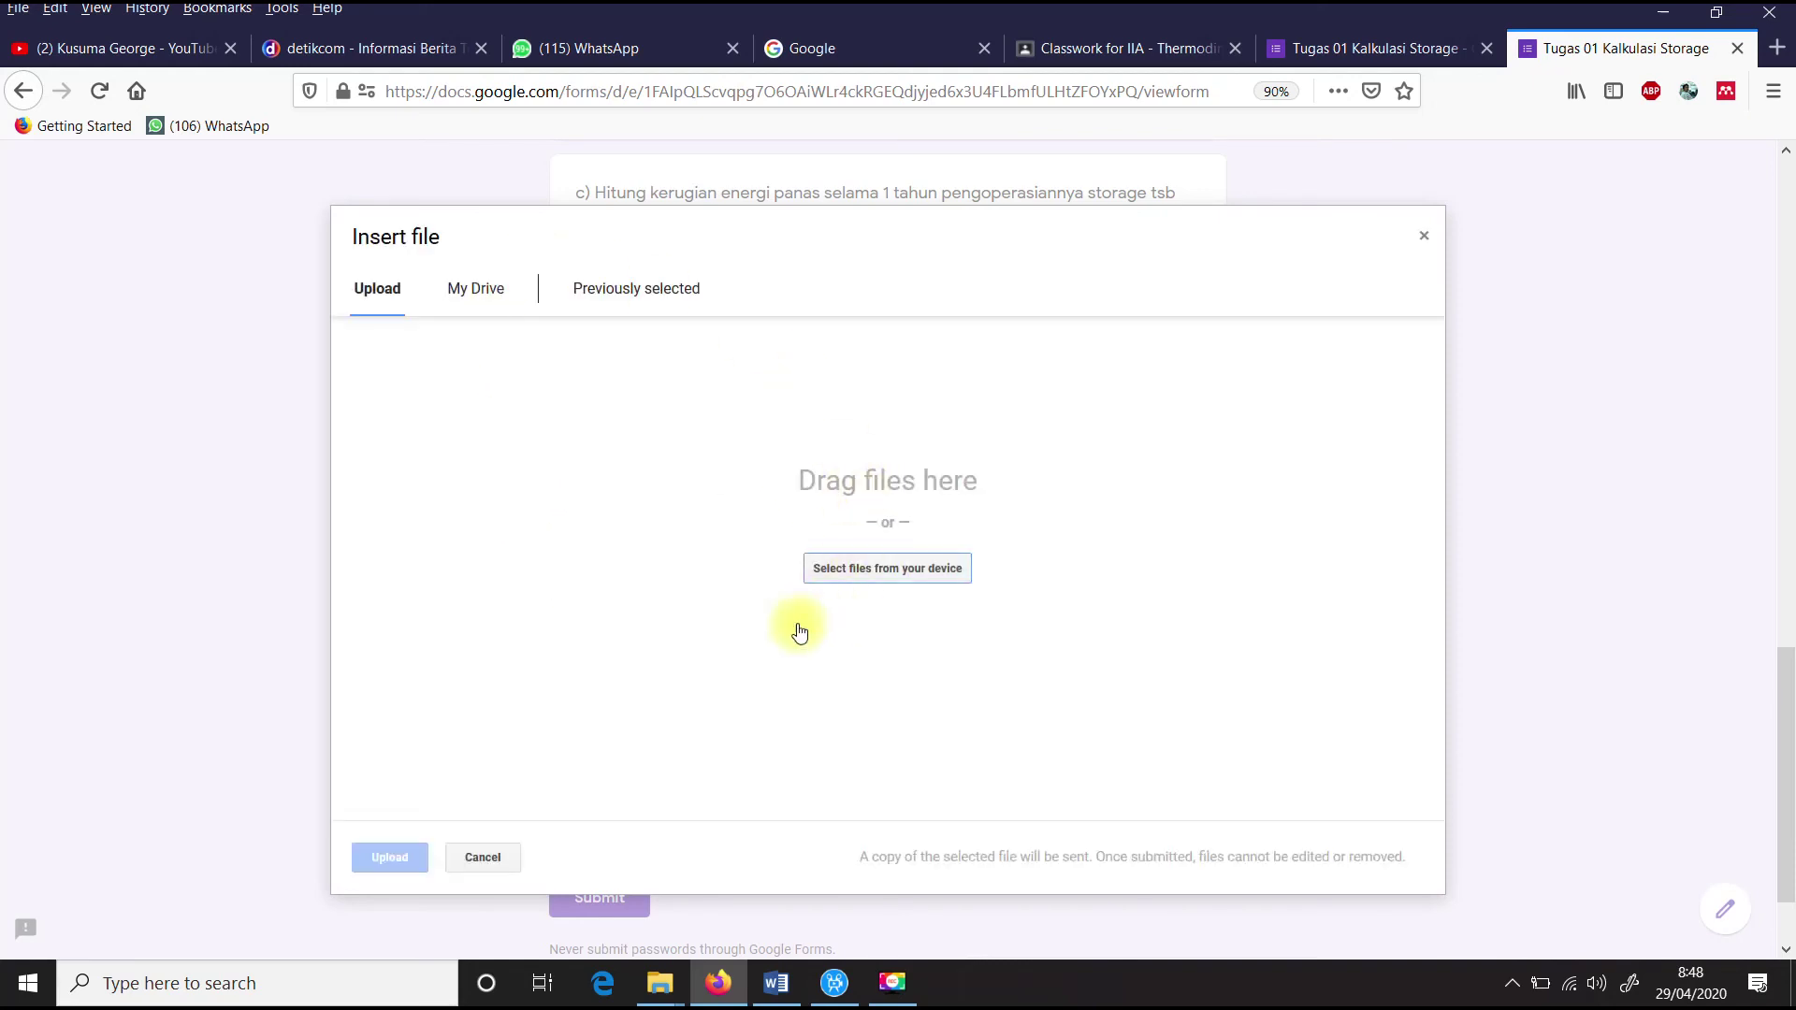
{"action": "left_click", "coordinate": [1420, 237]}
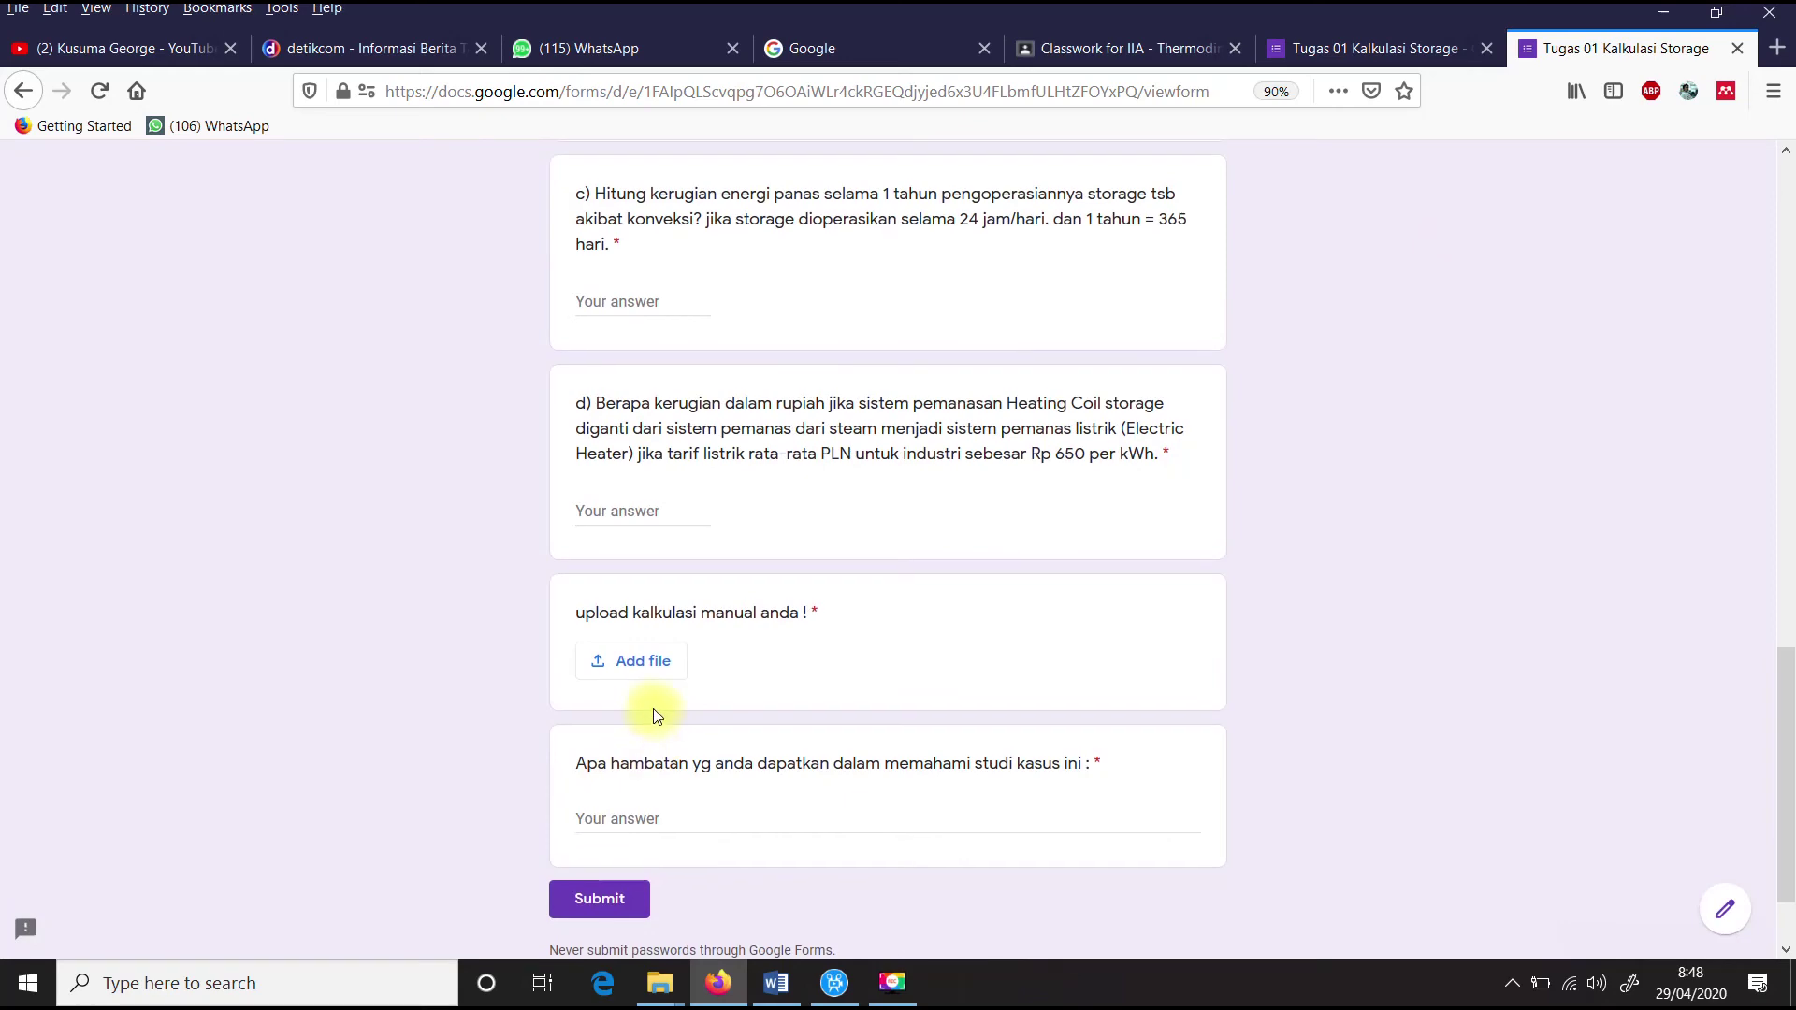
{"action": "scroll", "coordinate": [653, 710], "scroll_direction": "up", "scroll_amount": 12}
{"action": "scroll", "coordinate": [696, 506], "scroll_direction": "up", "scroll_amount": 2}
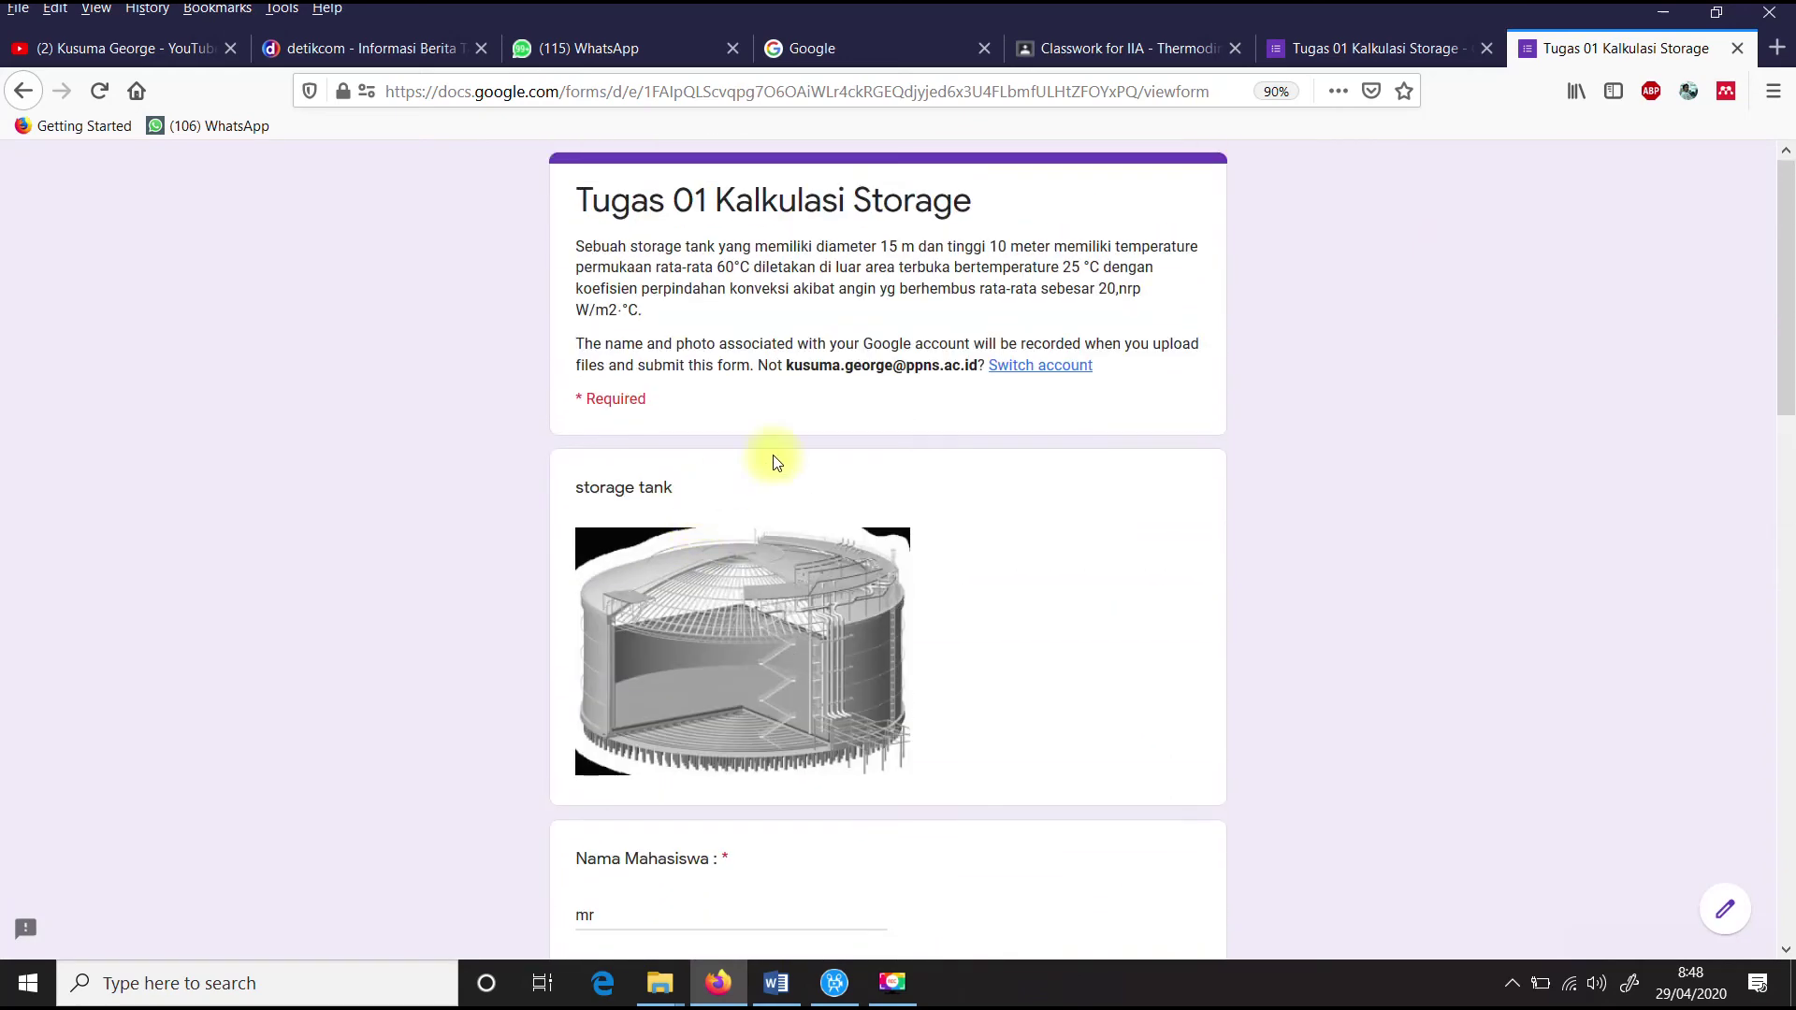
Step: Leave the live form without keeping the trial answers, close the form editor, and return to the Classroom assignment draft, dismissing the pop-up notice
{"action": "left_click", "coordinate": [1737, 49]}
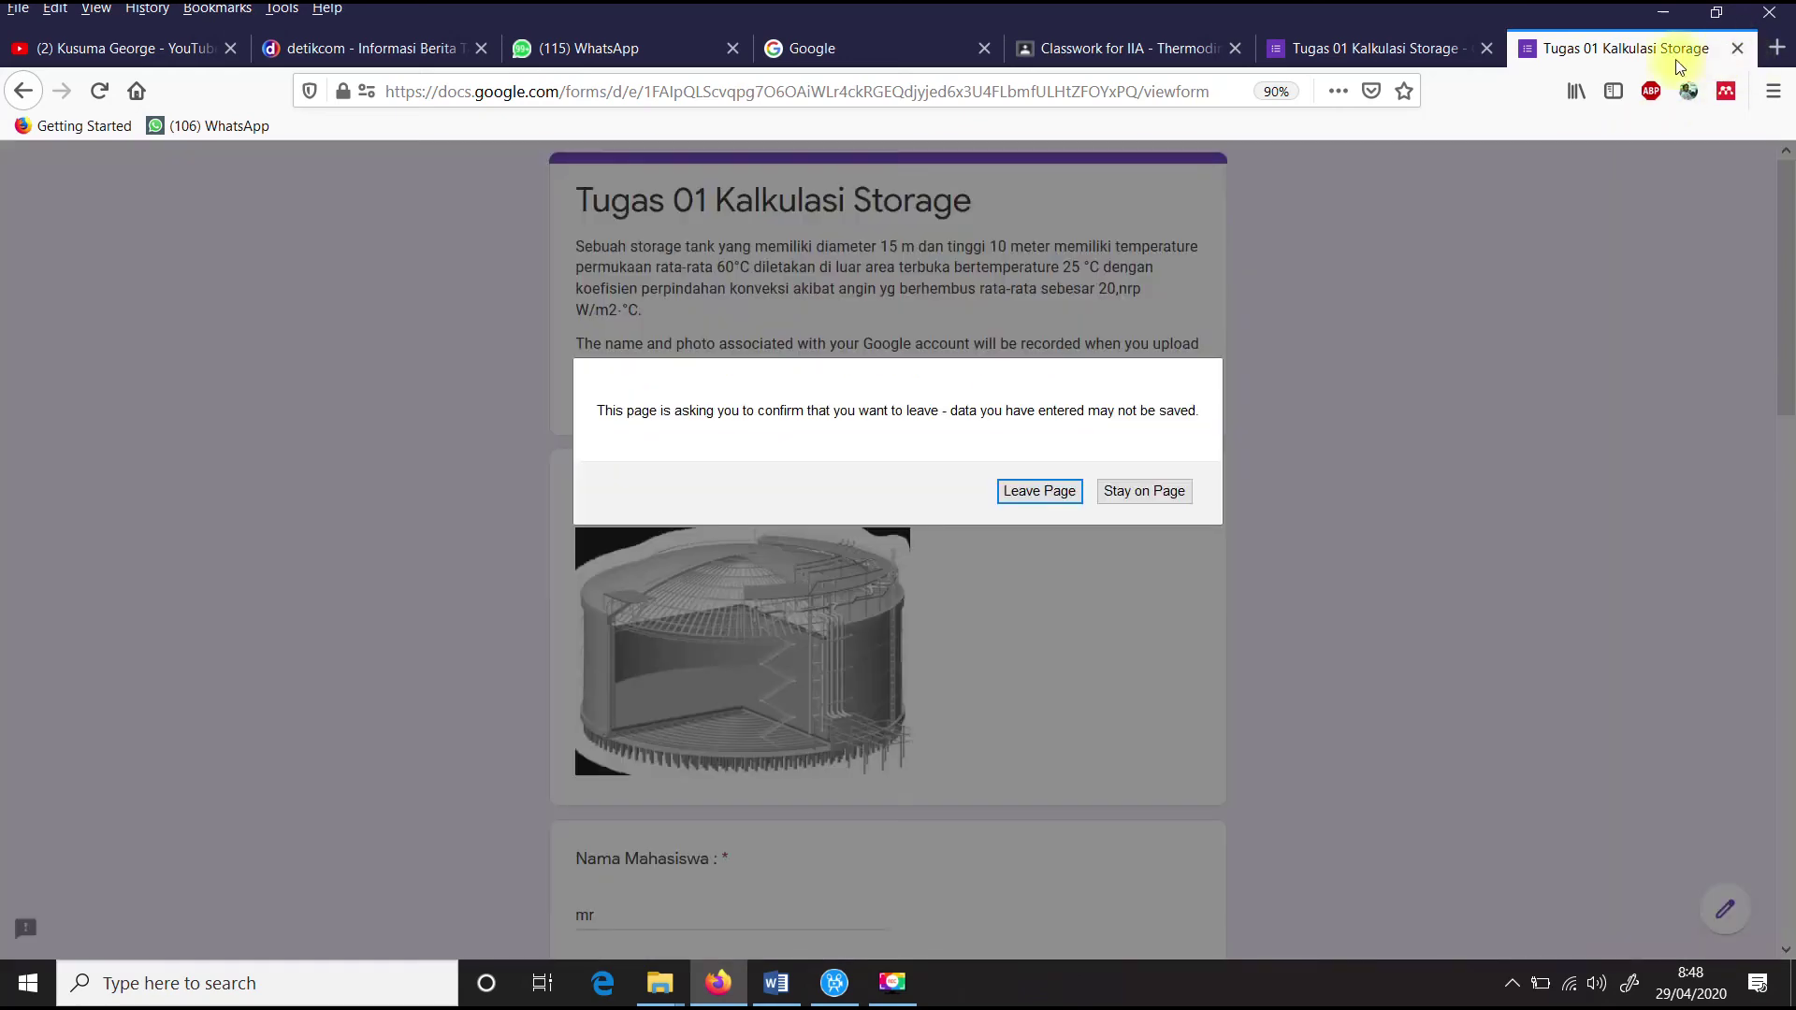
{"action": "left_click", "coordinate": [1039, 491]}
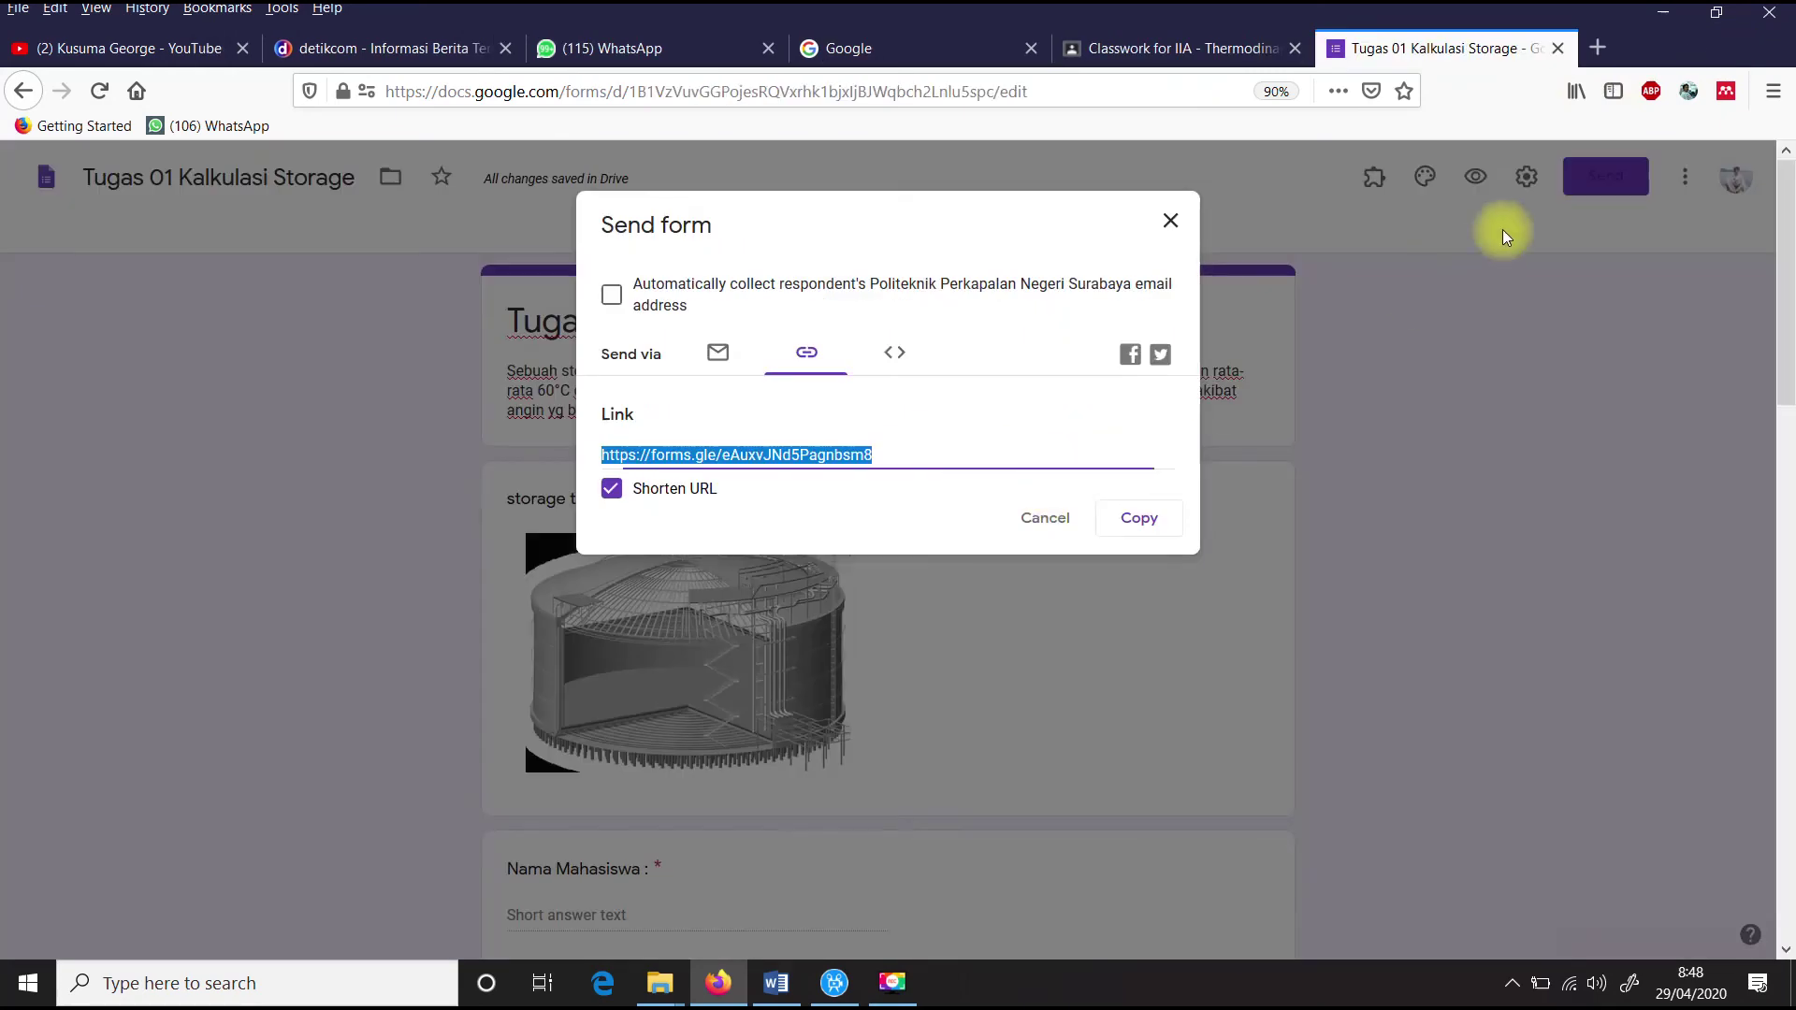
{"action": "left_click", "coordinate": [1056, 517]}
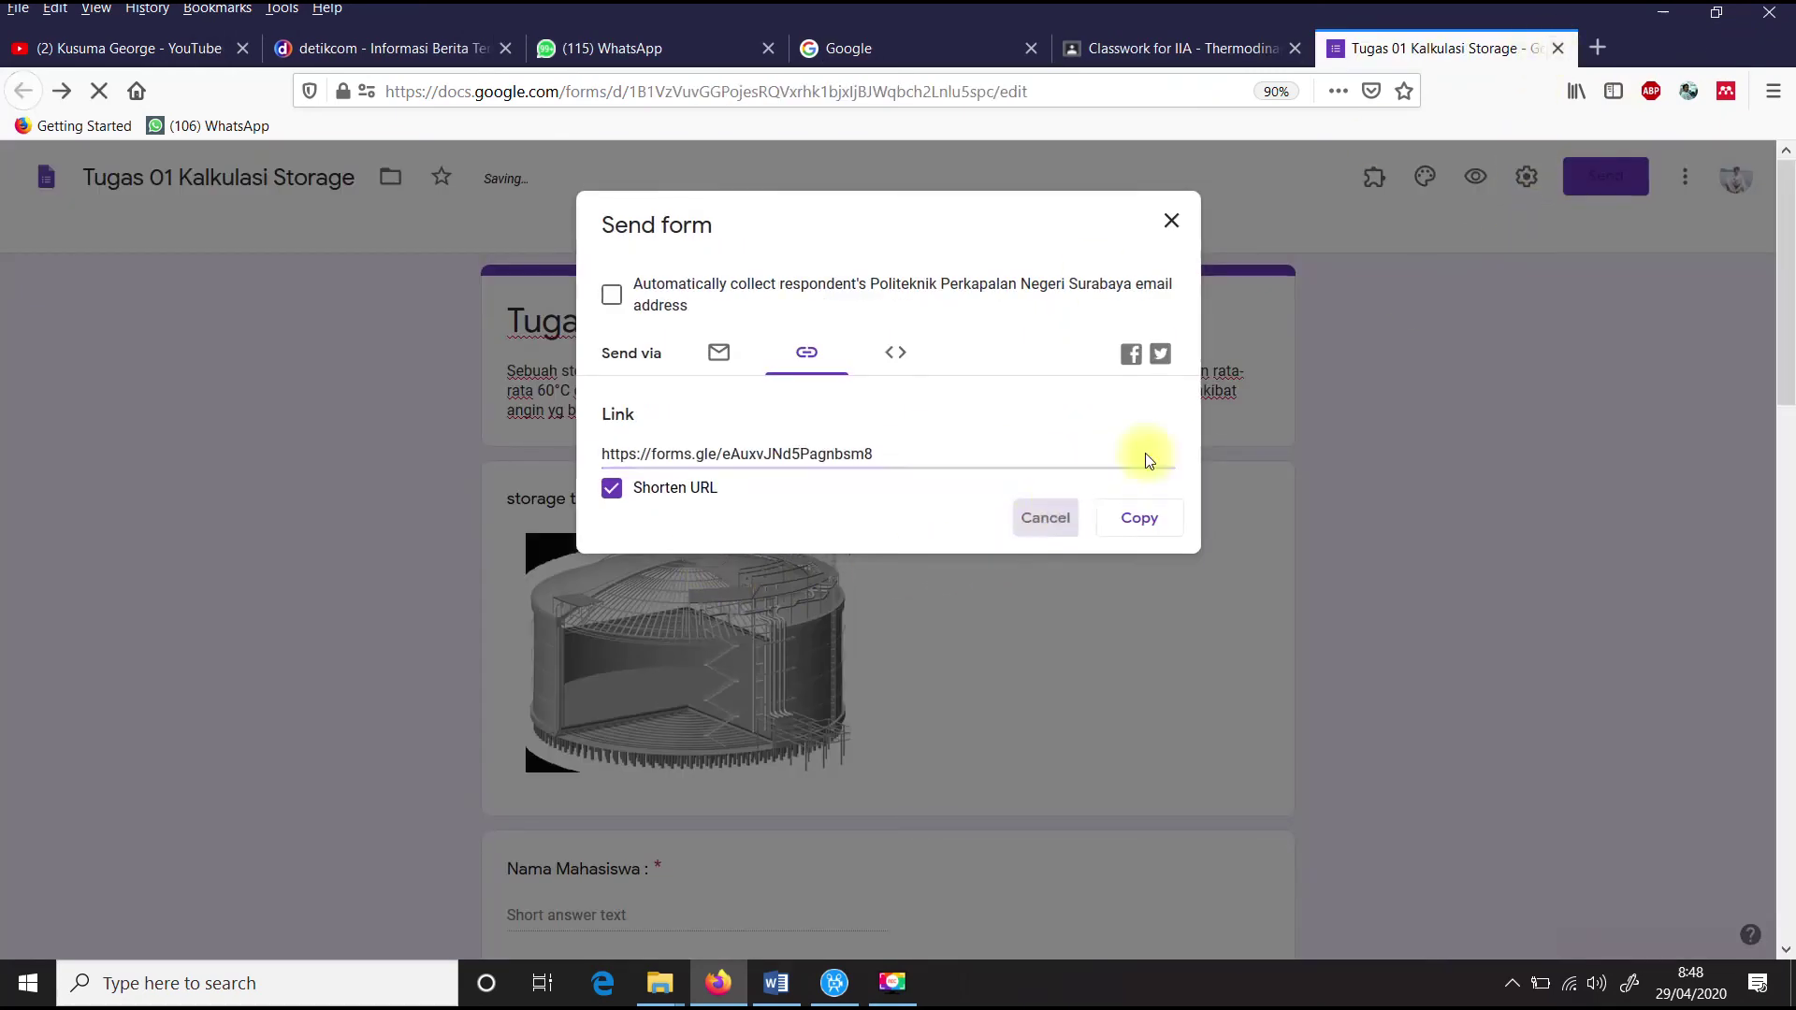
{"action": "left_click", "coordinate": [1556, 49]}
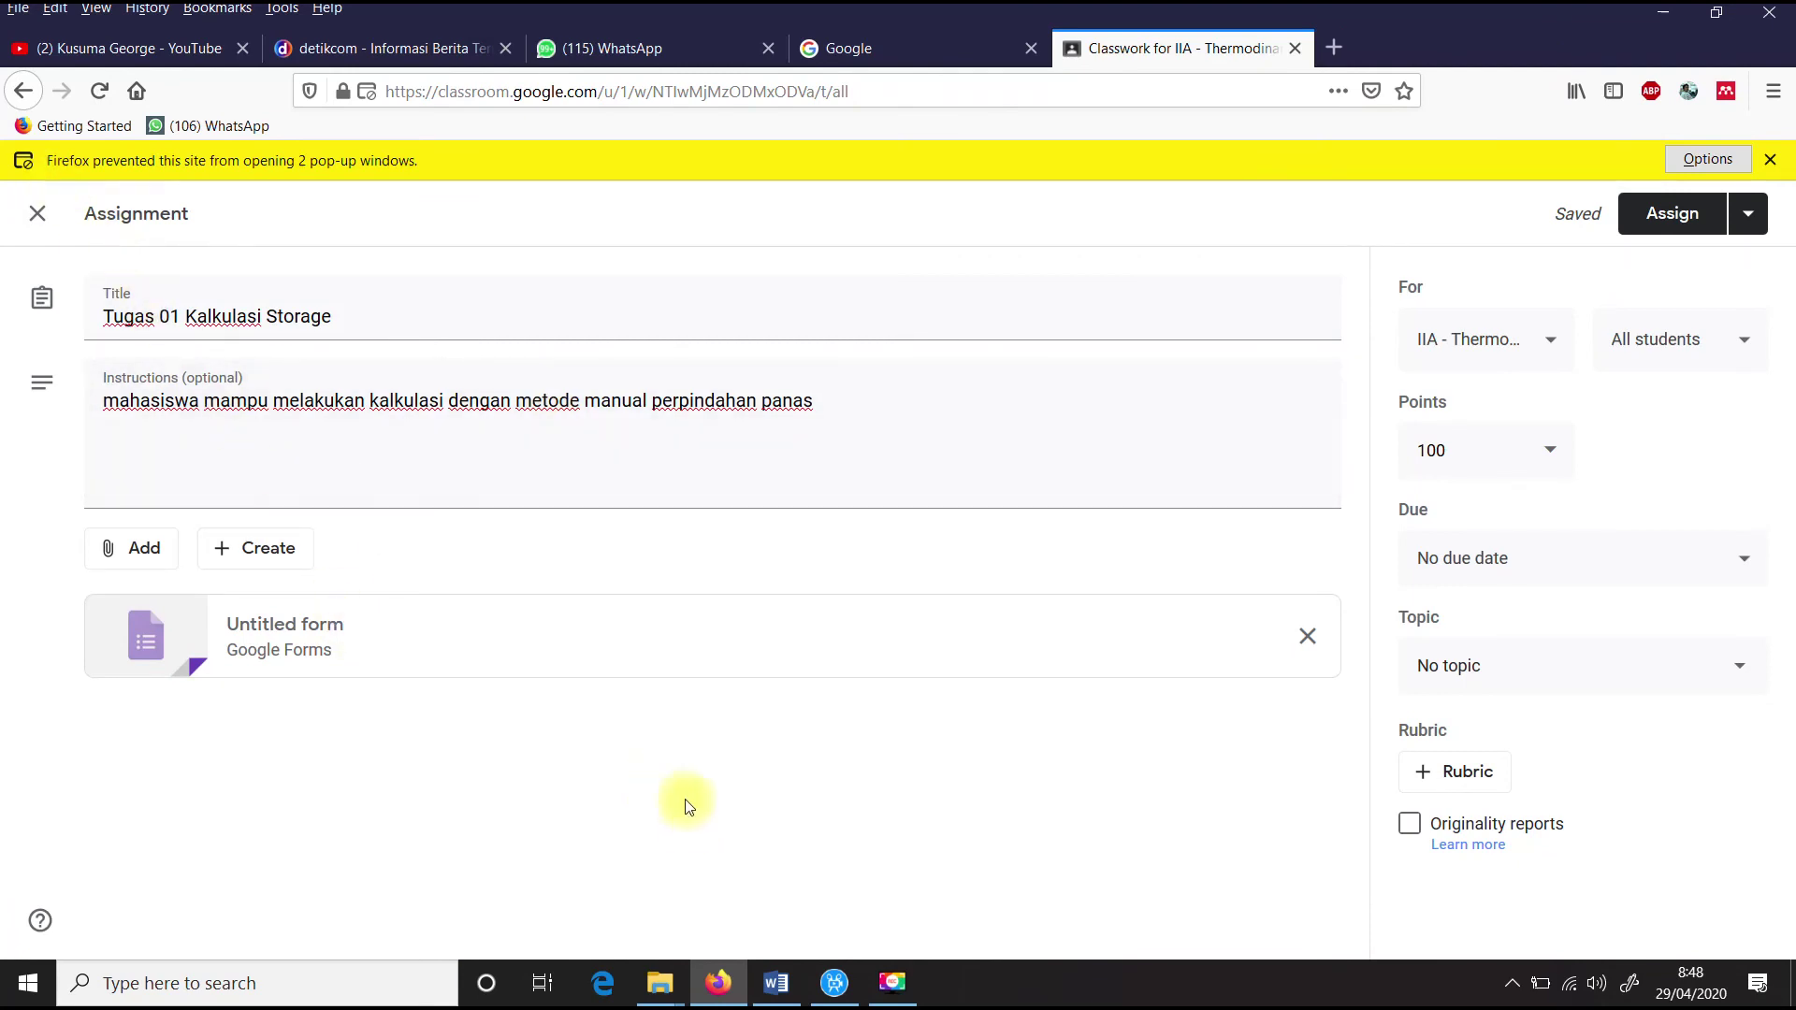
{"action": "left_click", "coordinate": [1771, 161]}
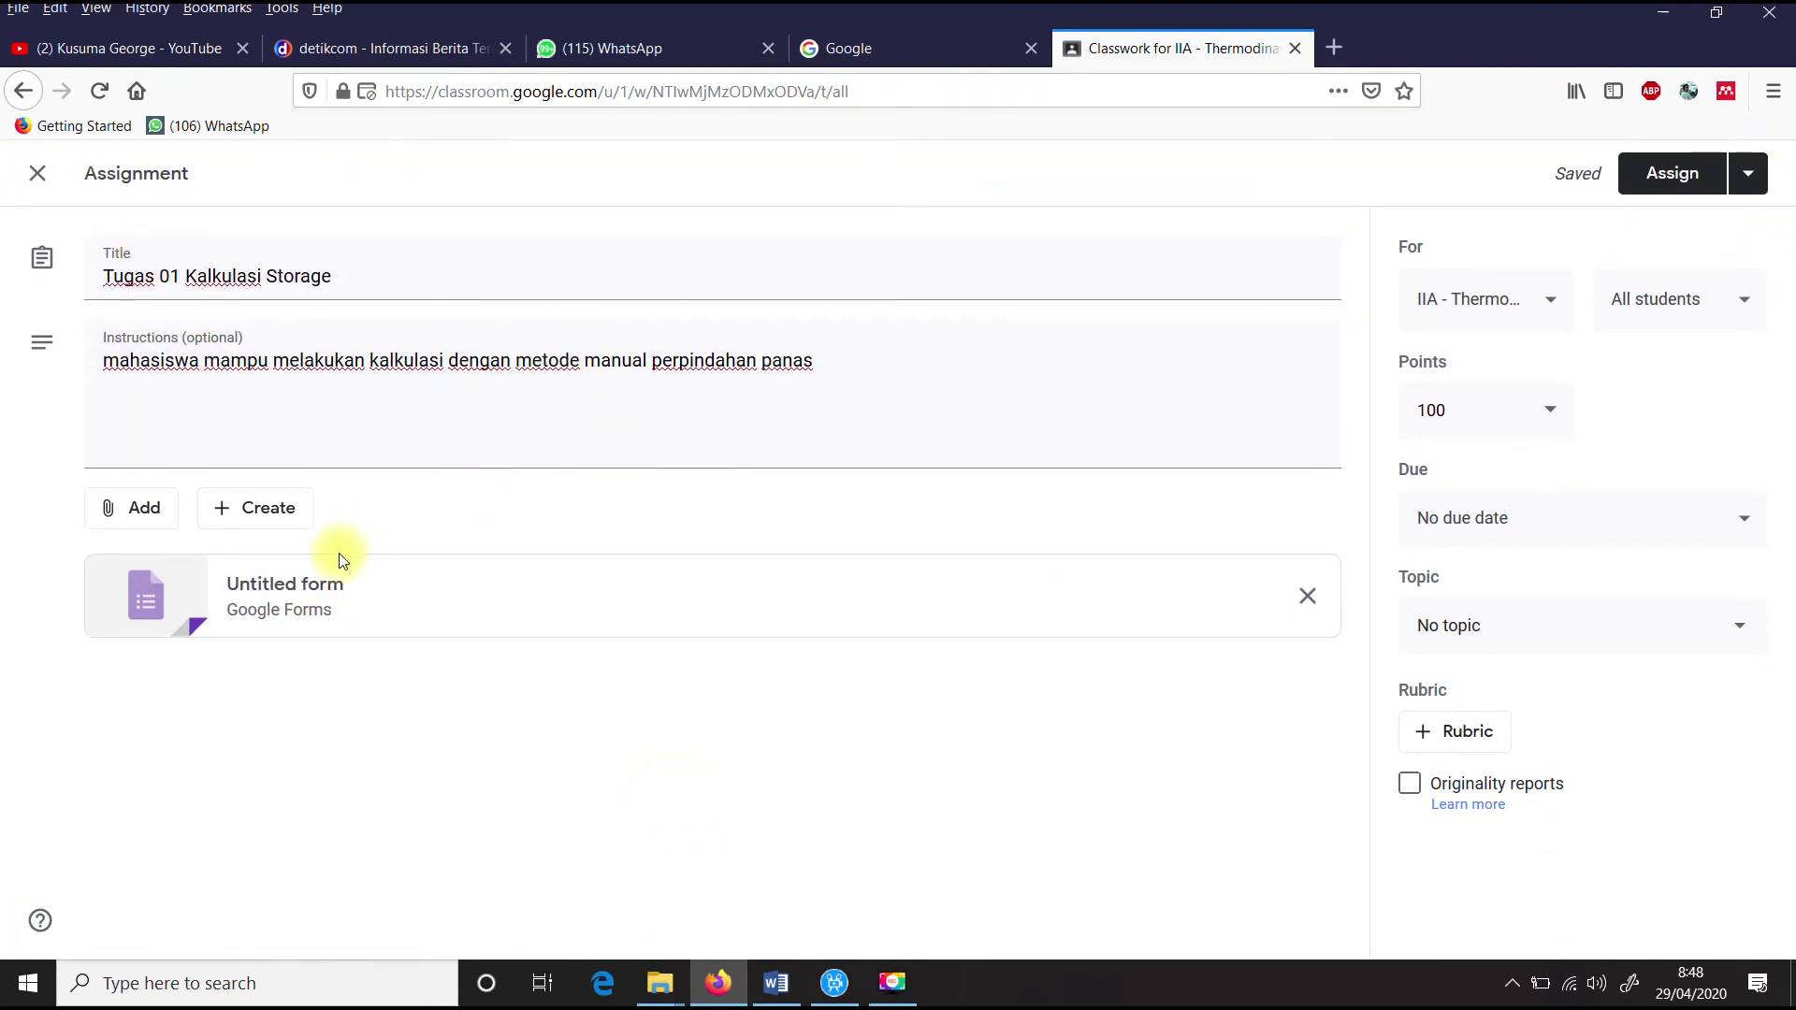
Step: Check the assignment draft's due date setting and its attached form, and close both without changes
{"action": "left_click", "coordinate": [469, 451]}
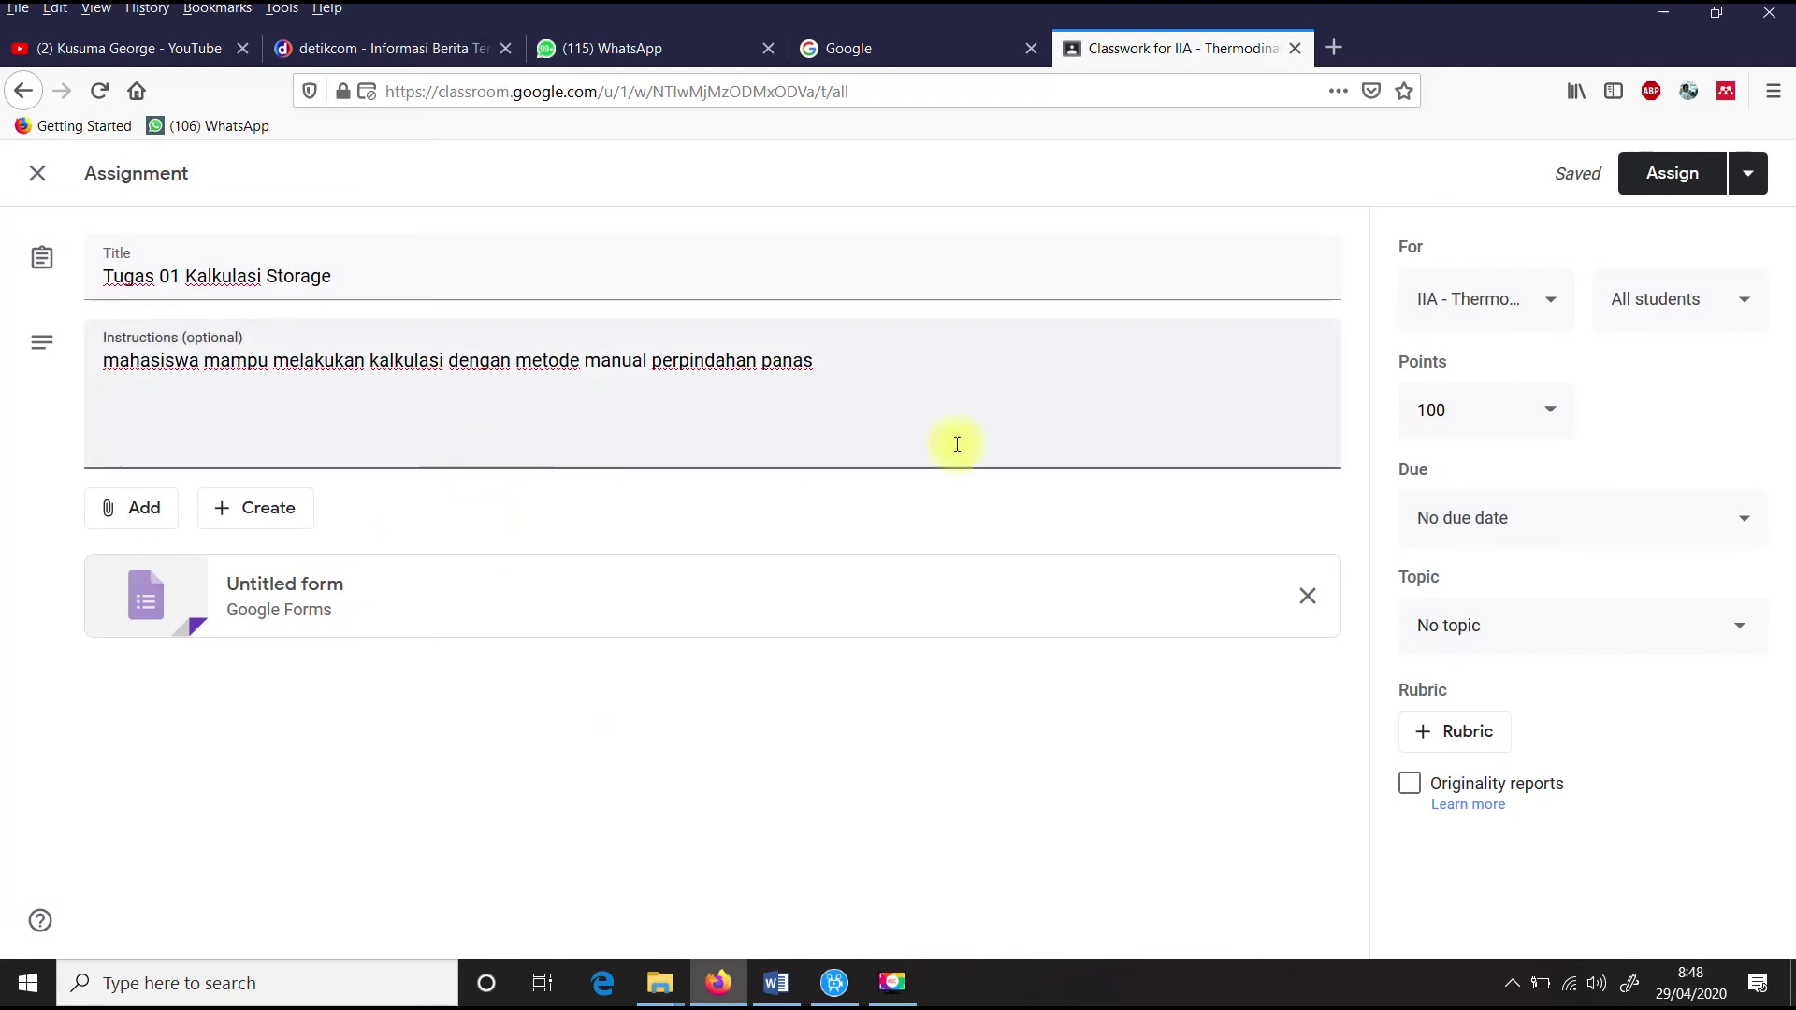
{"action": "left_click", "coordinate": [1534, 519]}
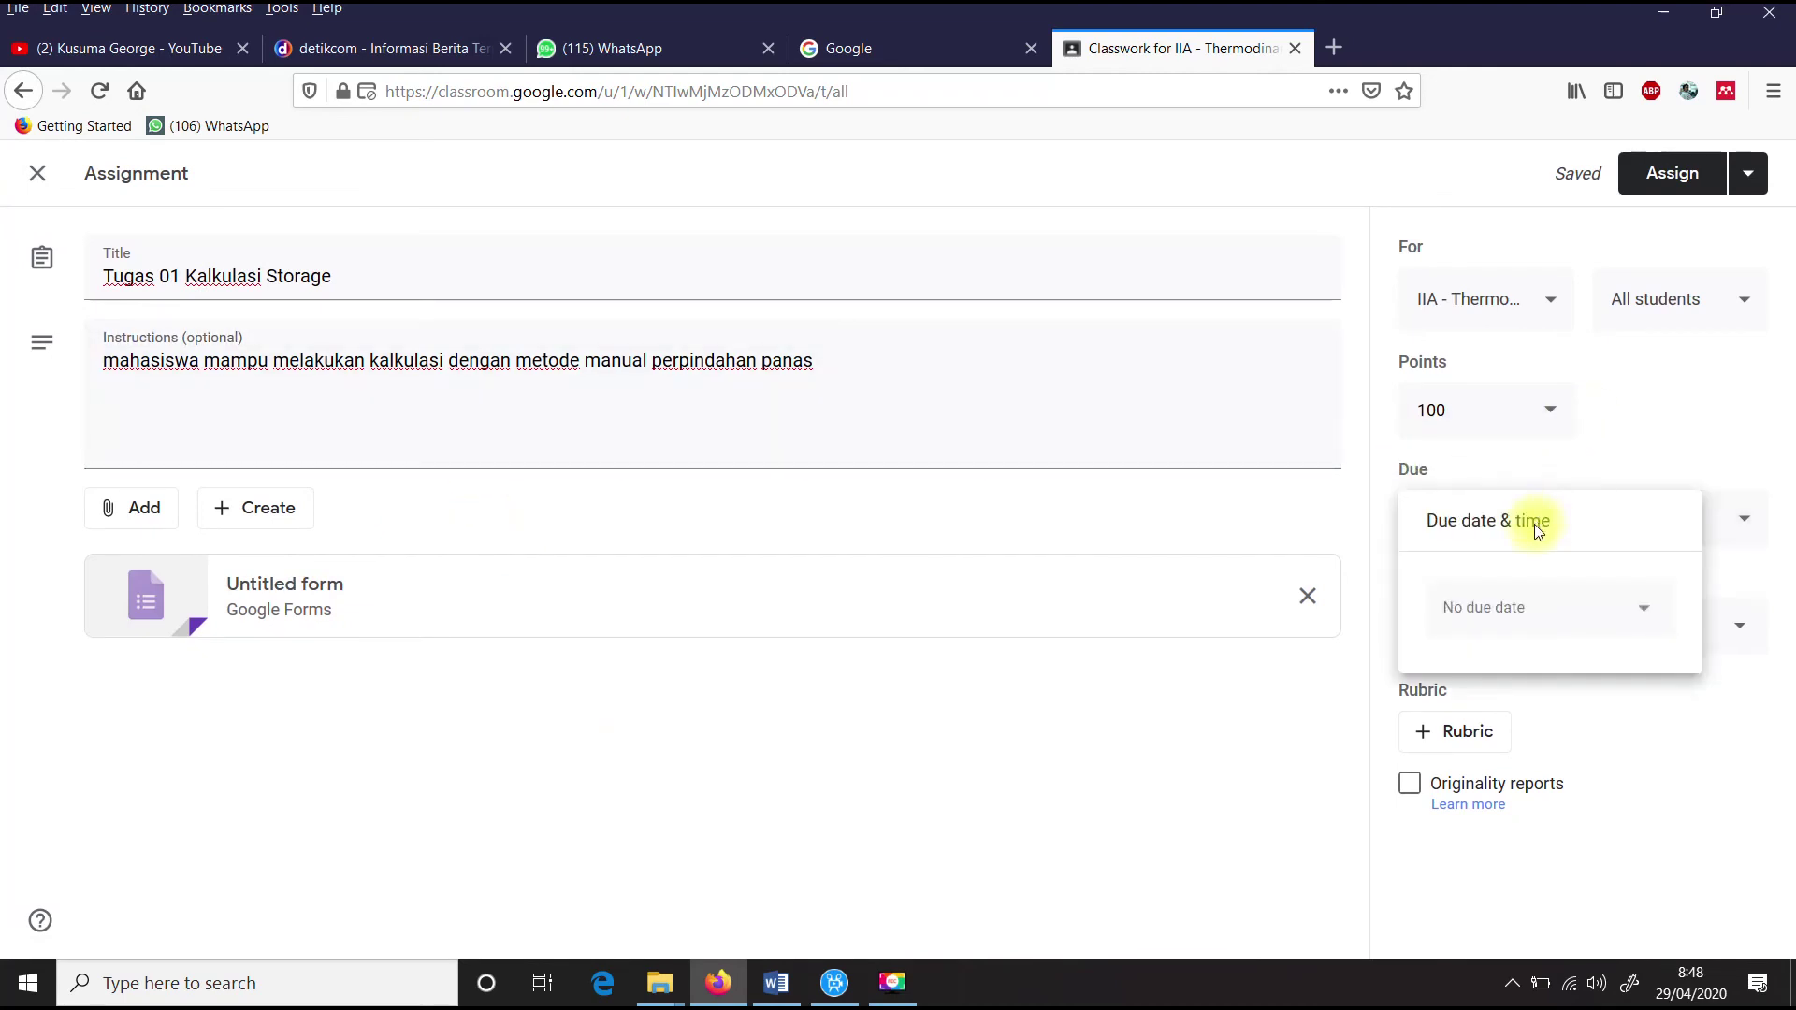
{"action": "left_click", "coordinate": [386, 752]}
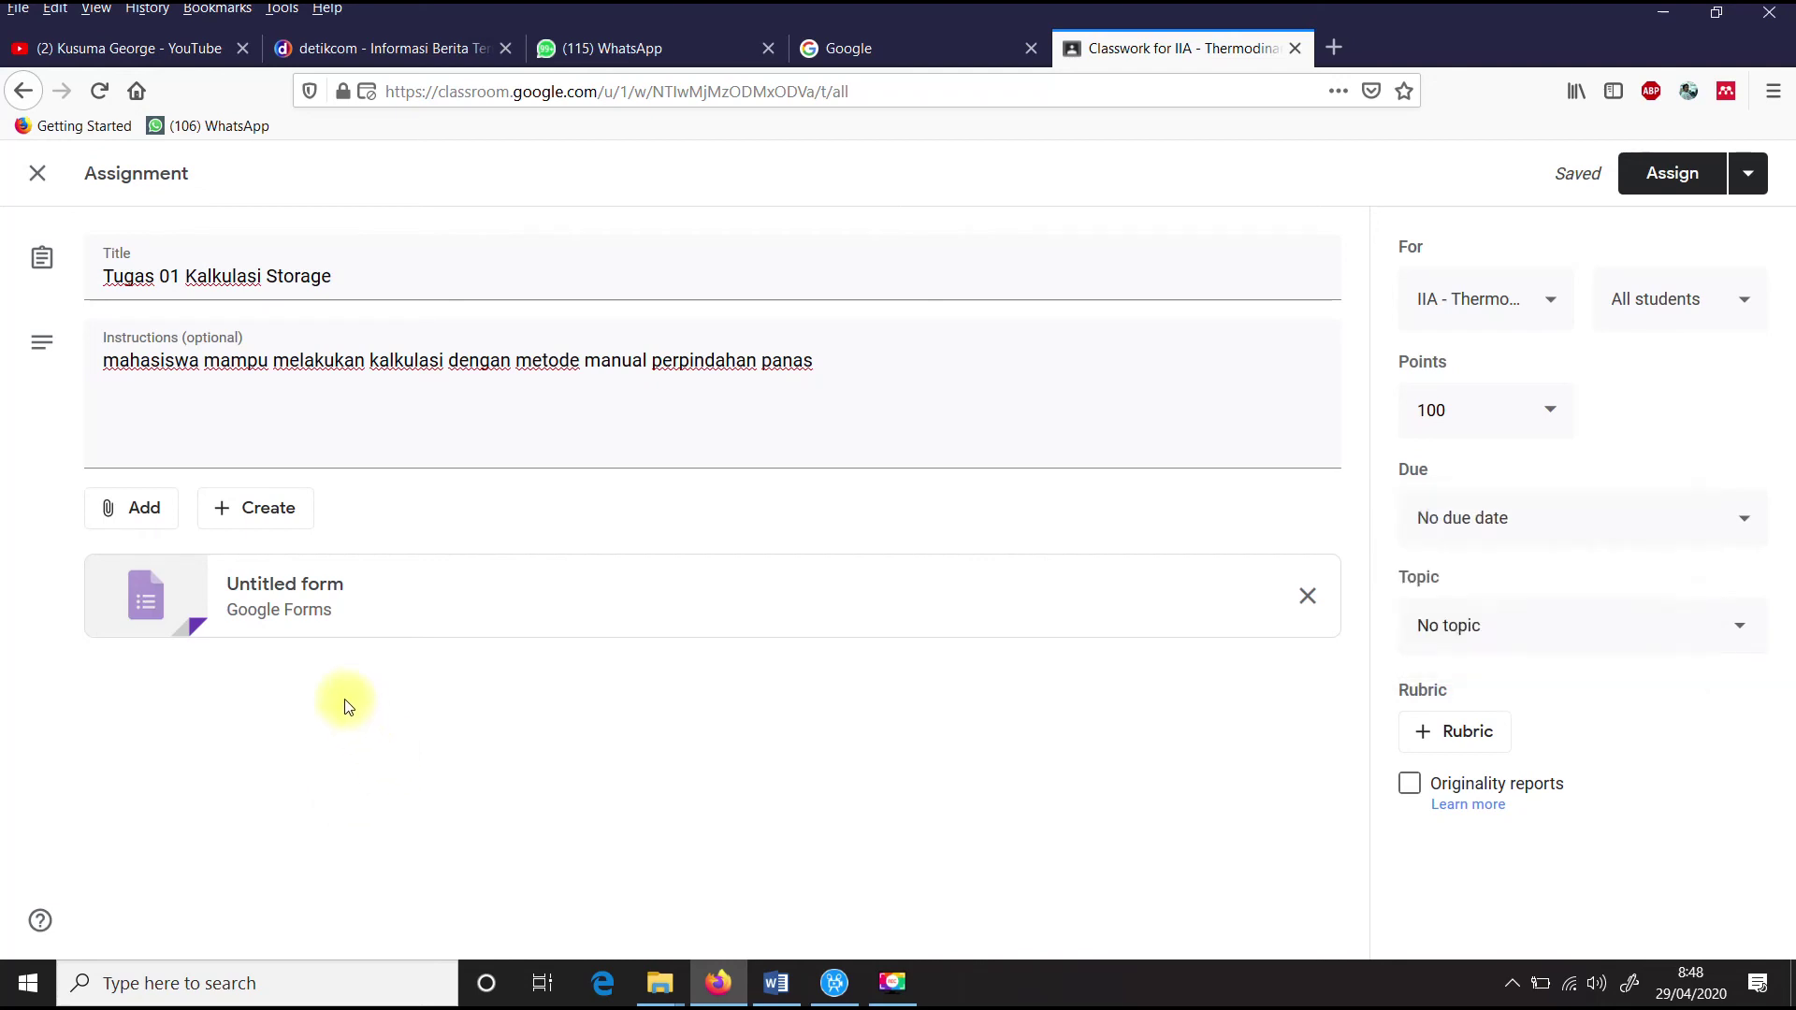
{"action": "left_click", "coordinate": [340, 595]}
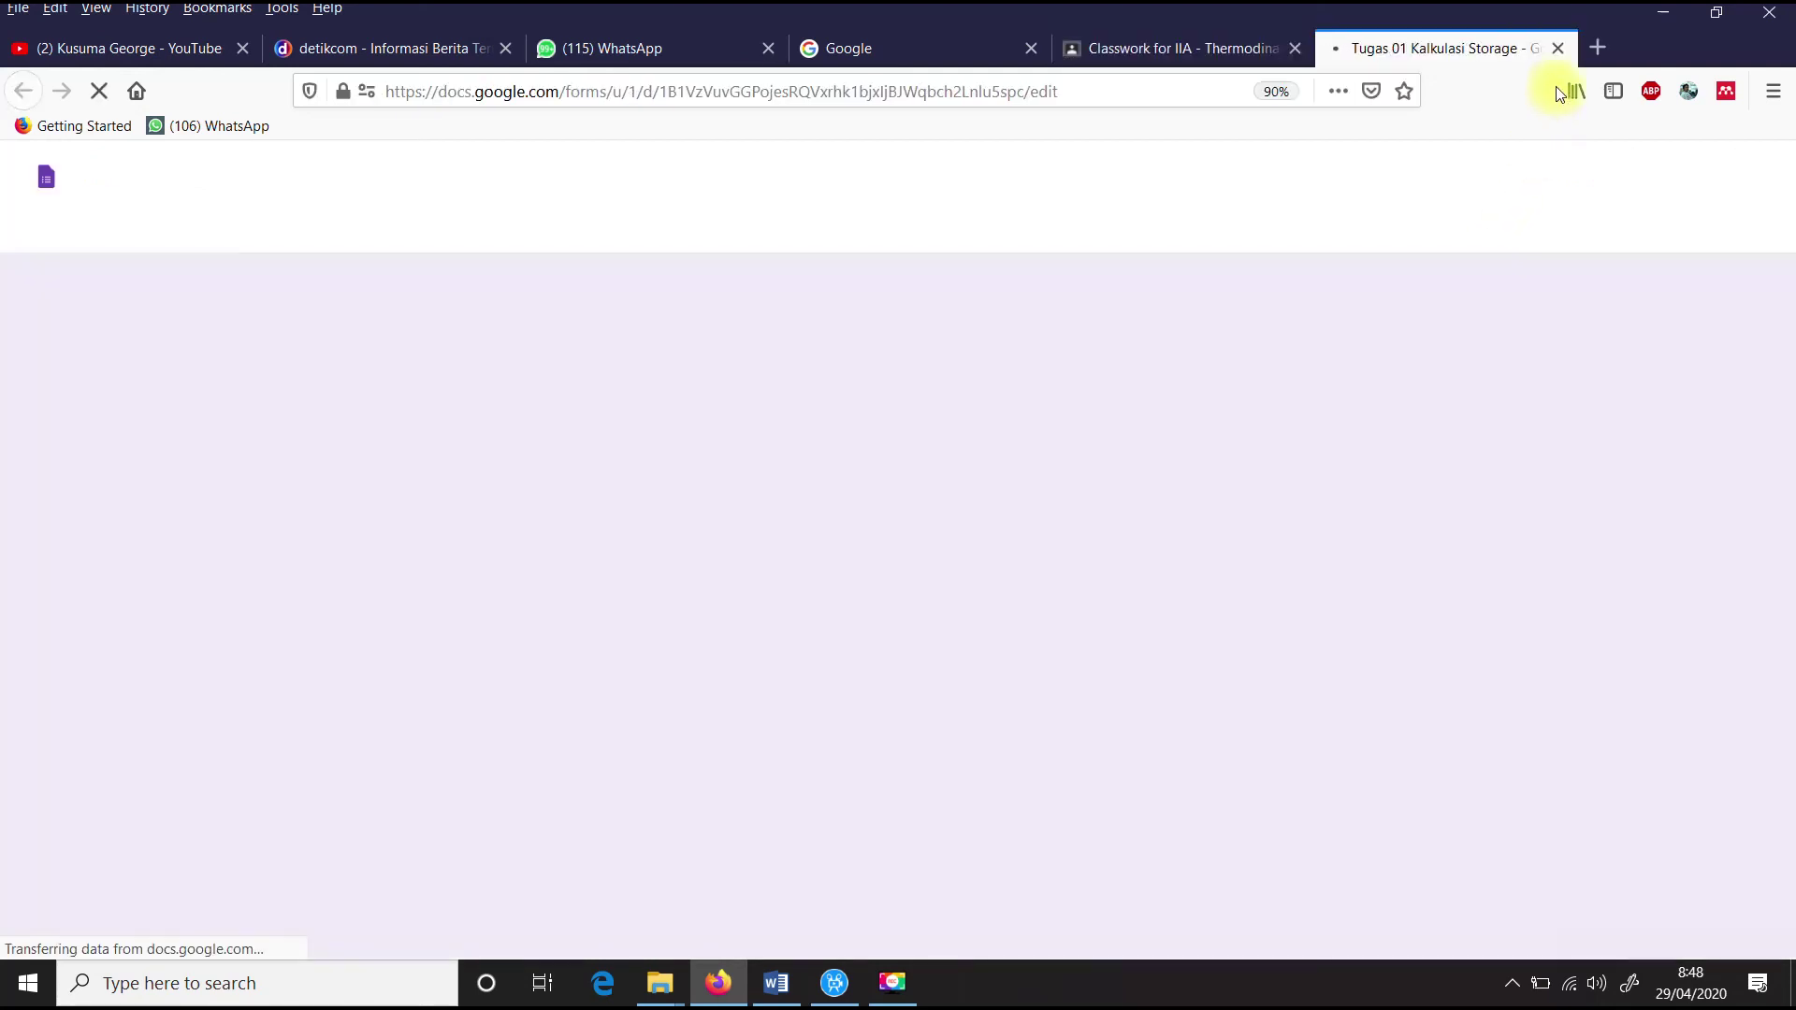
{"action": "left_click", "coordinate": [1558, 48]}
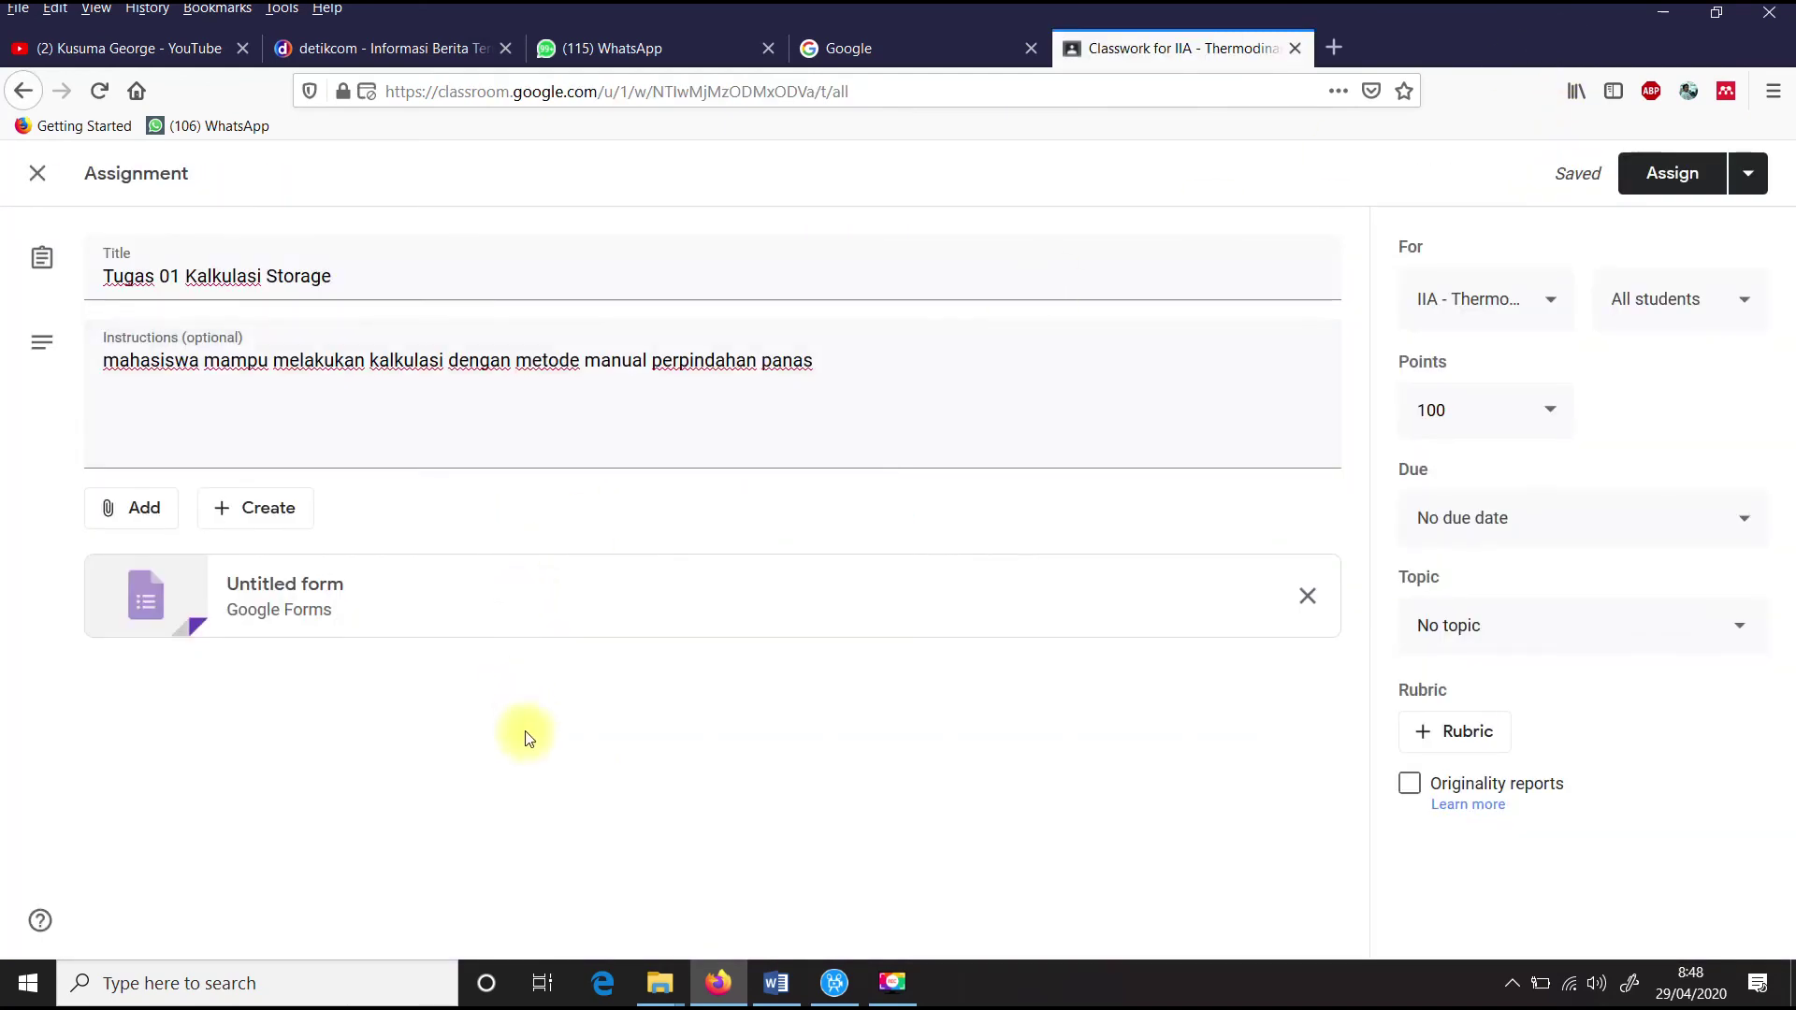
Step: Set the assignment's due date to May 6, 2020 and its due time to 10:00 PM
{"action": "left_click", "coordinate": [1481, 524]}
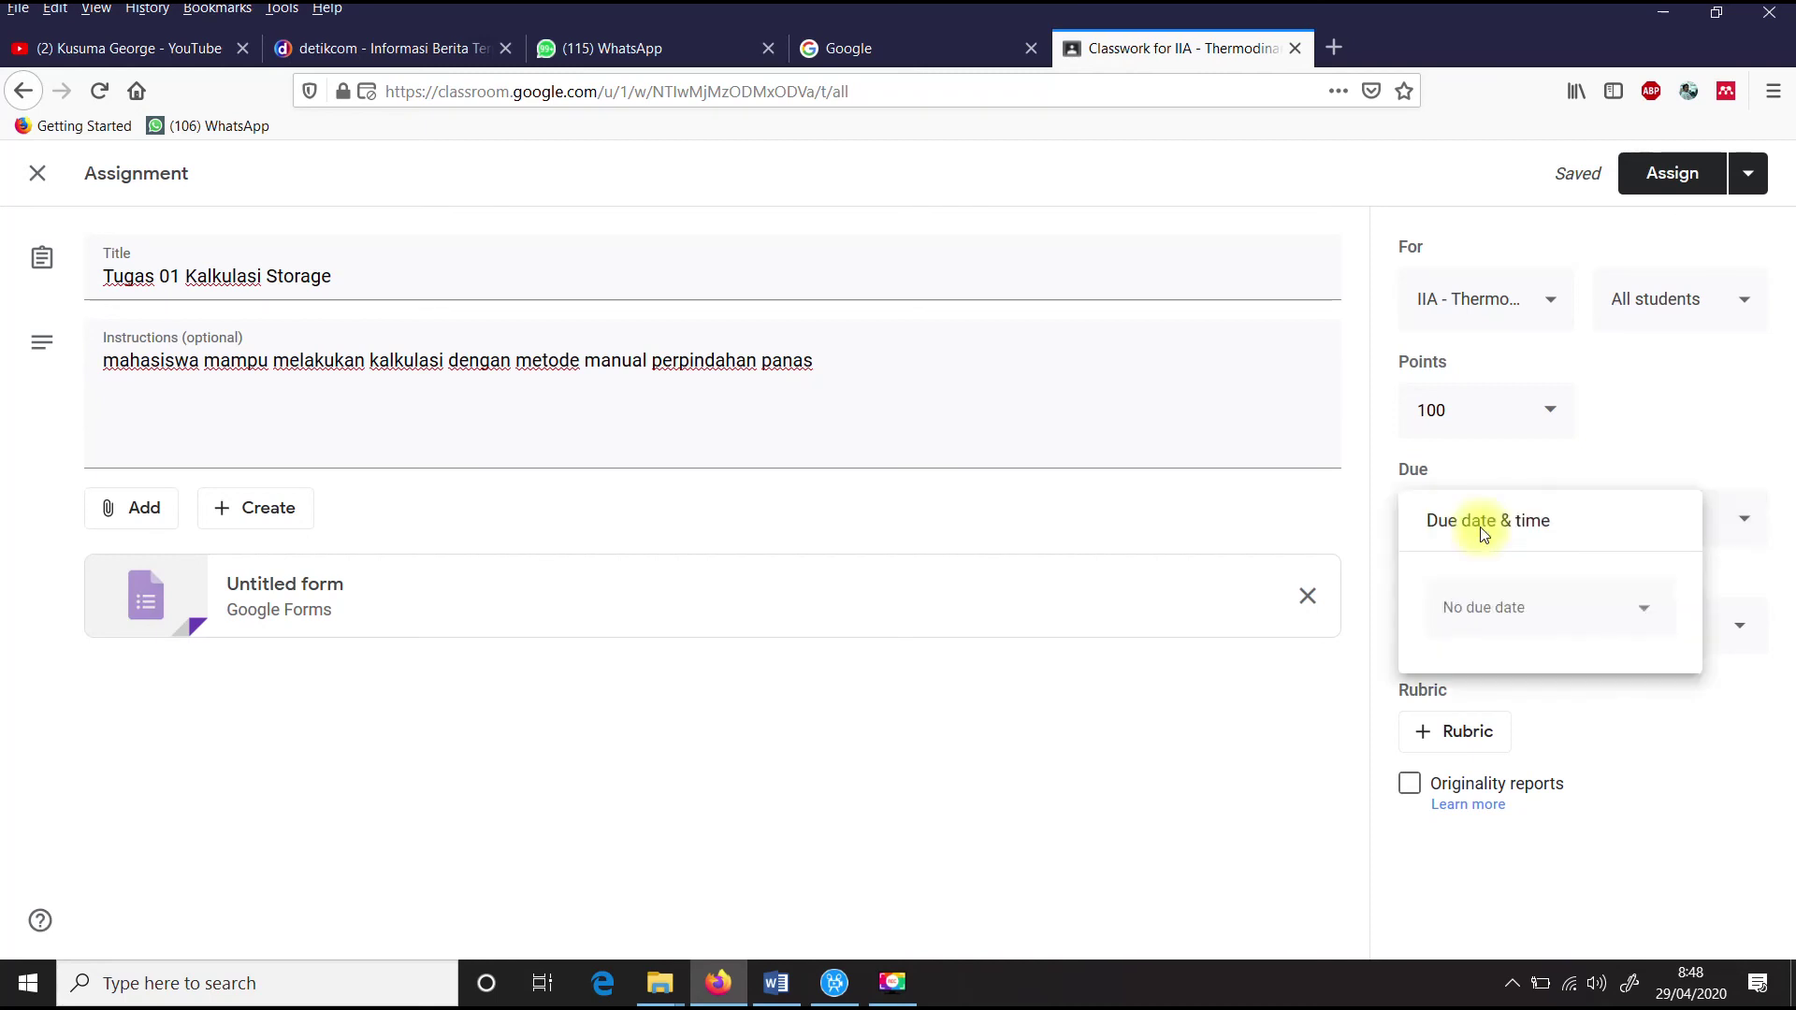
{"action": "left_click", "coordinate": [1507, 609]}
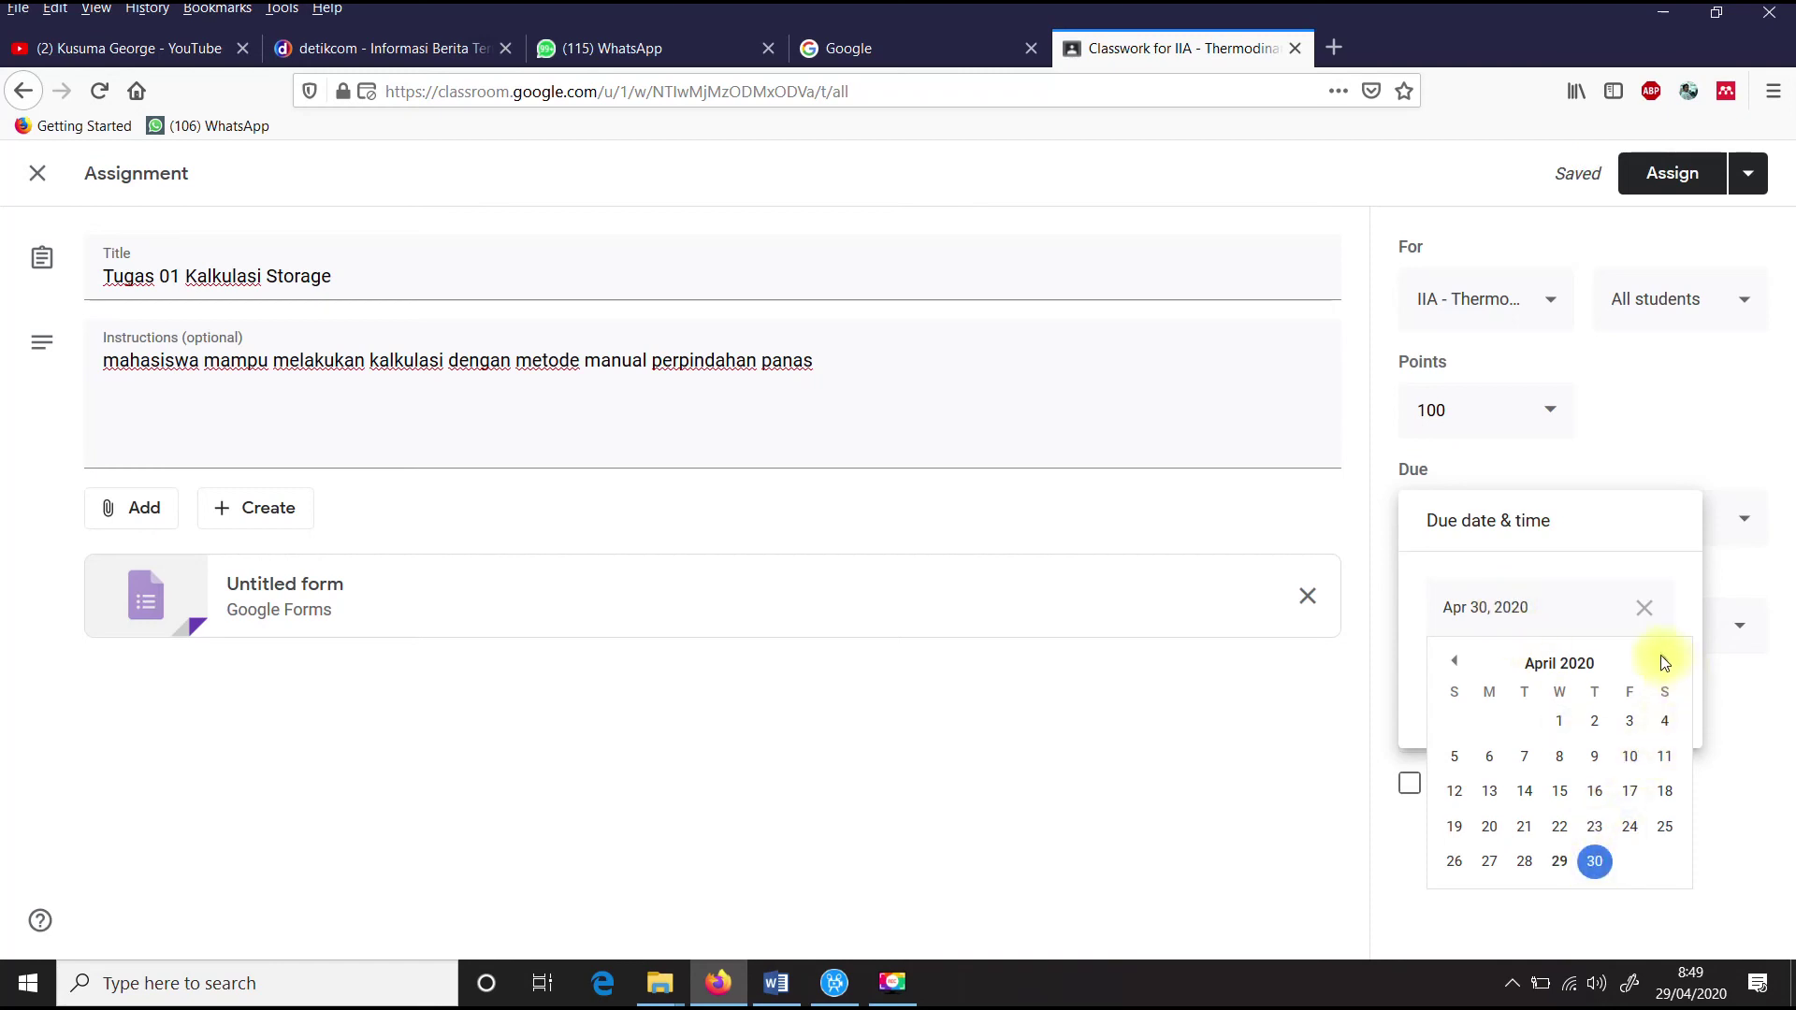
{"action": "left_click", "coordinate": [1665, 664]}
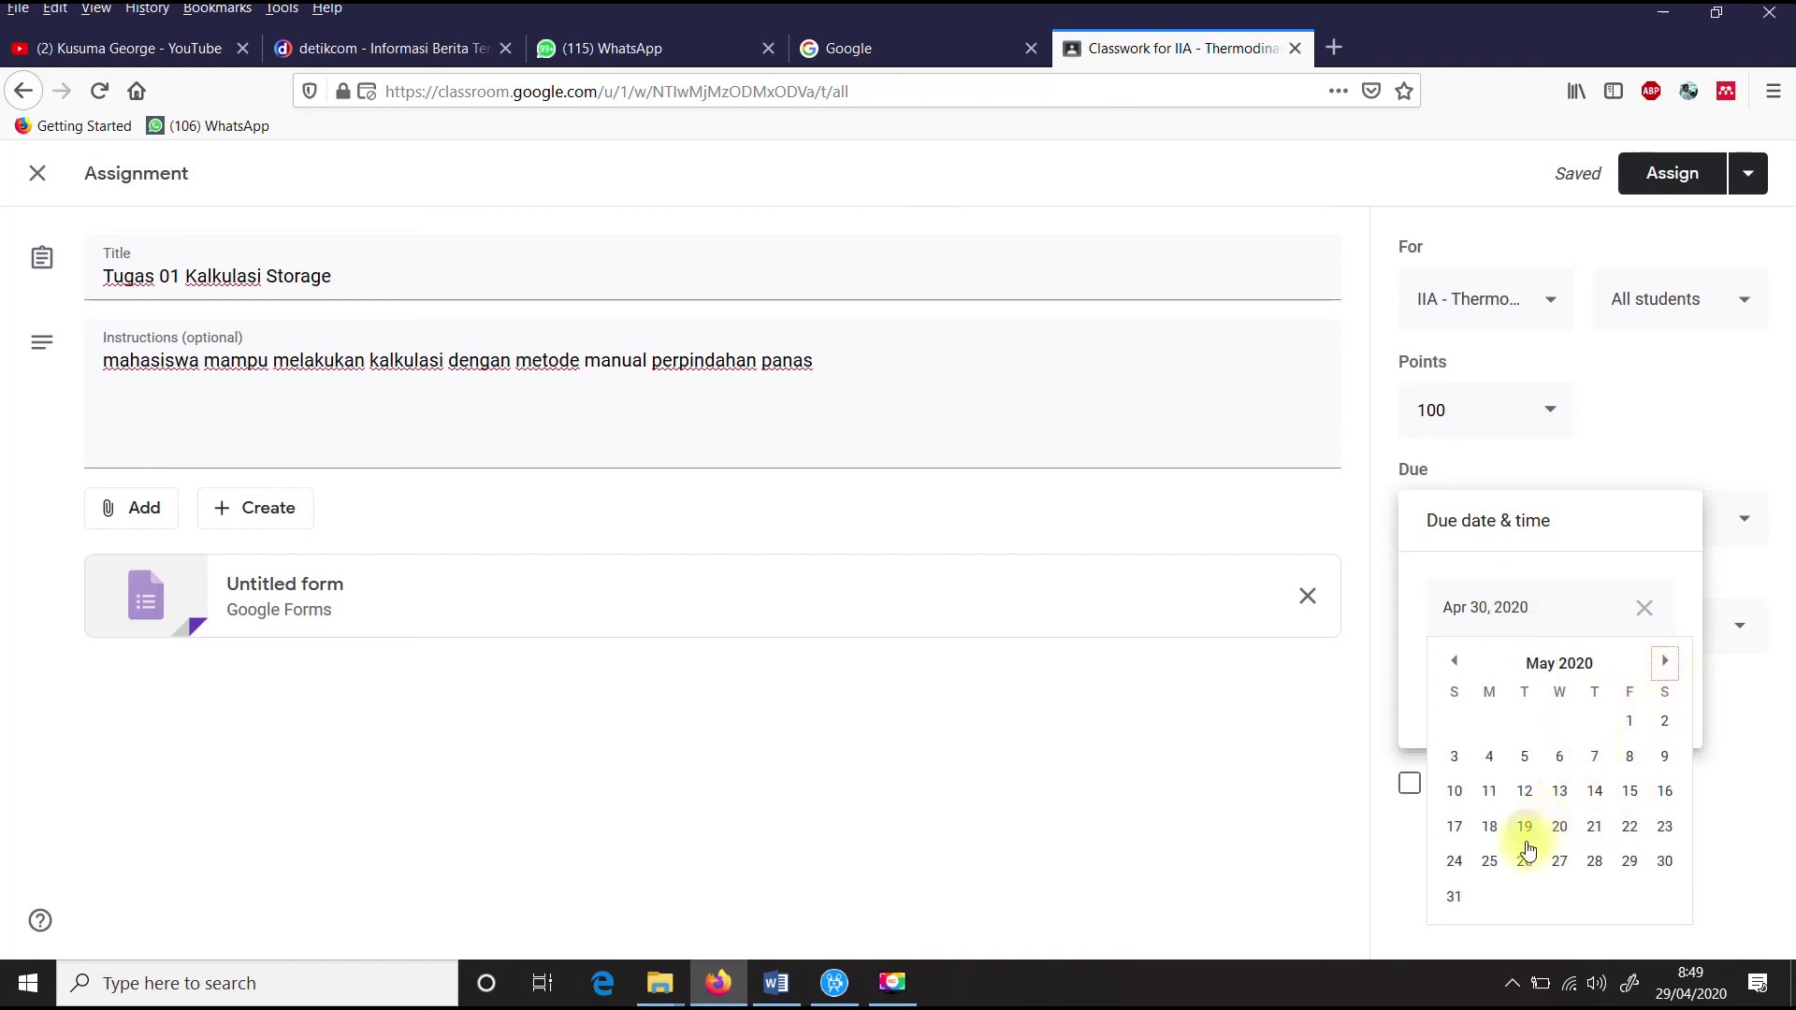
{"action": "left_click", "coordinate": [1558, 757]}
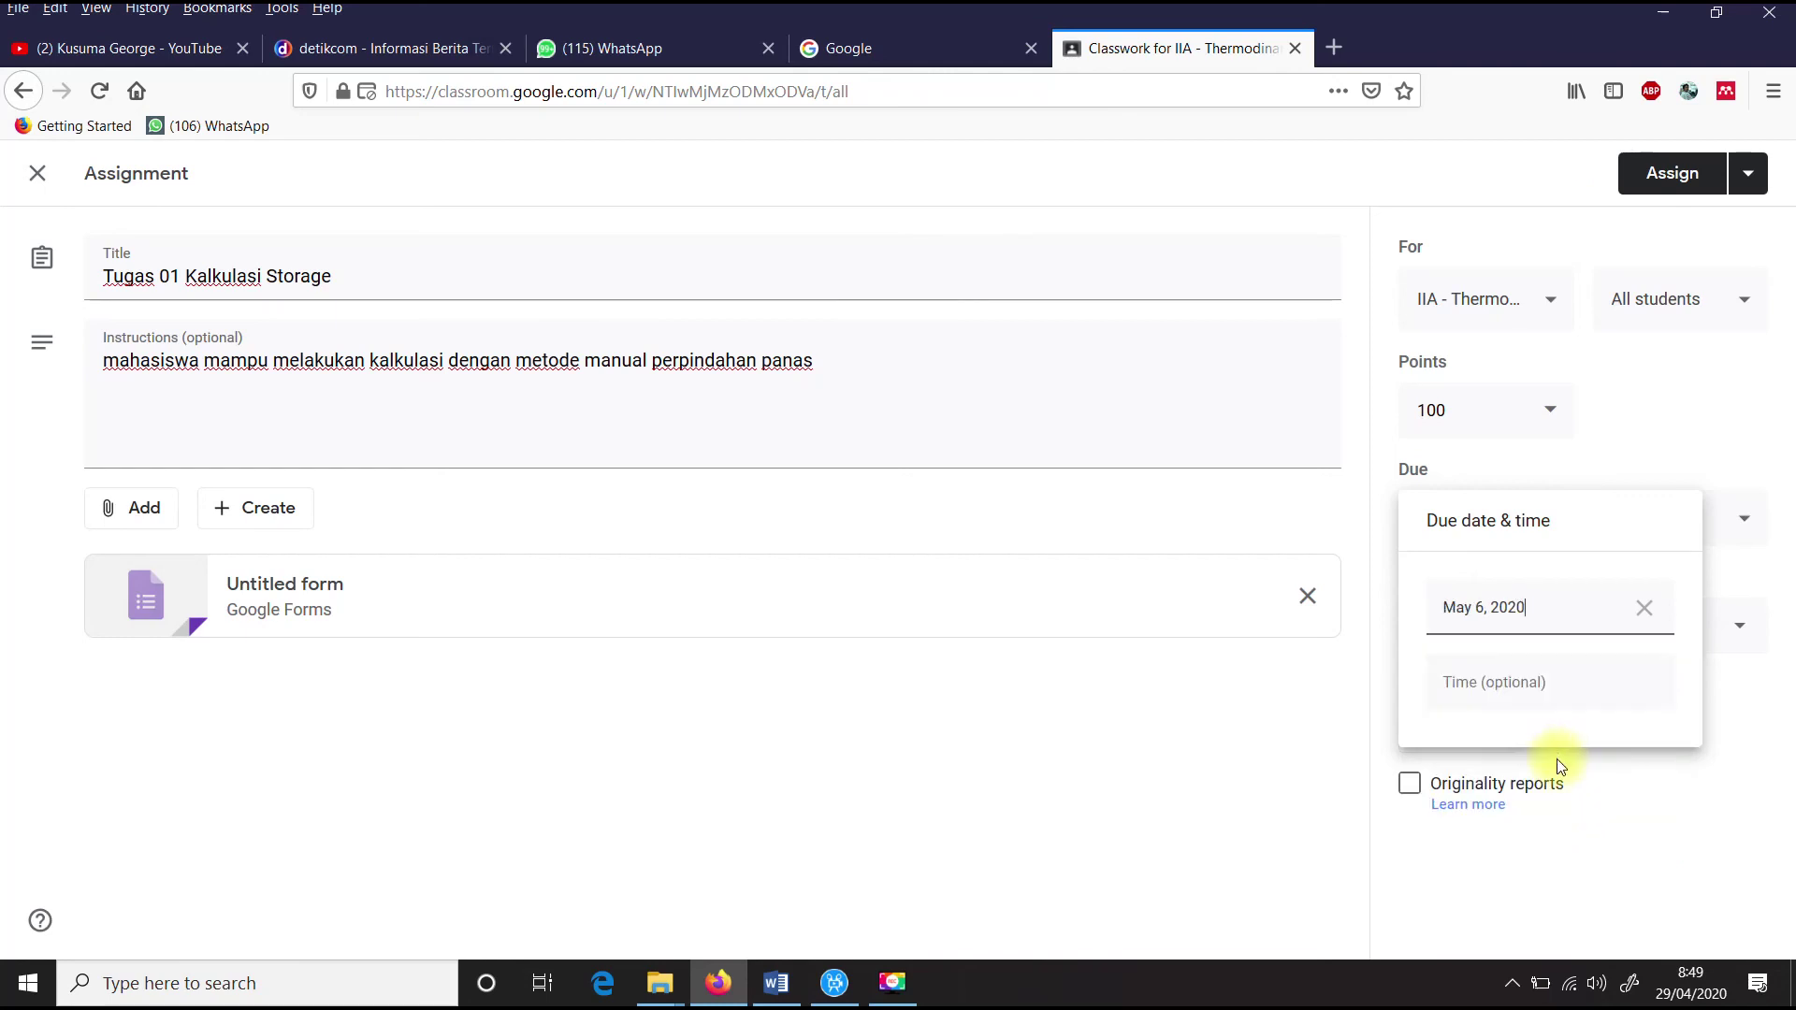
{"action": "left_click", "coordinate": [1474, 690]}
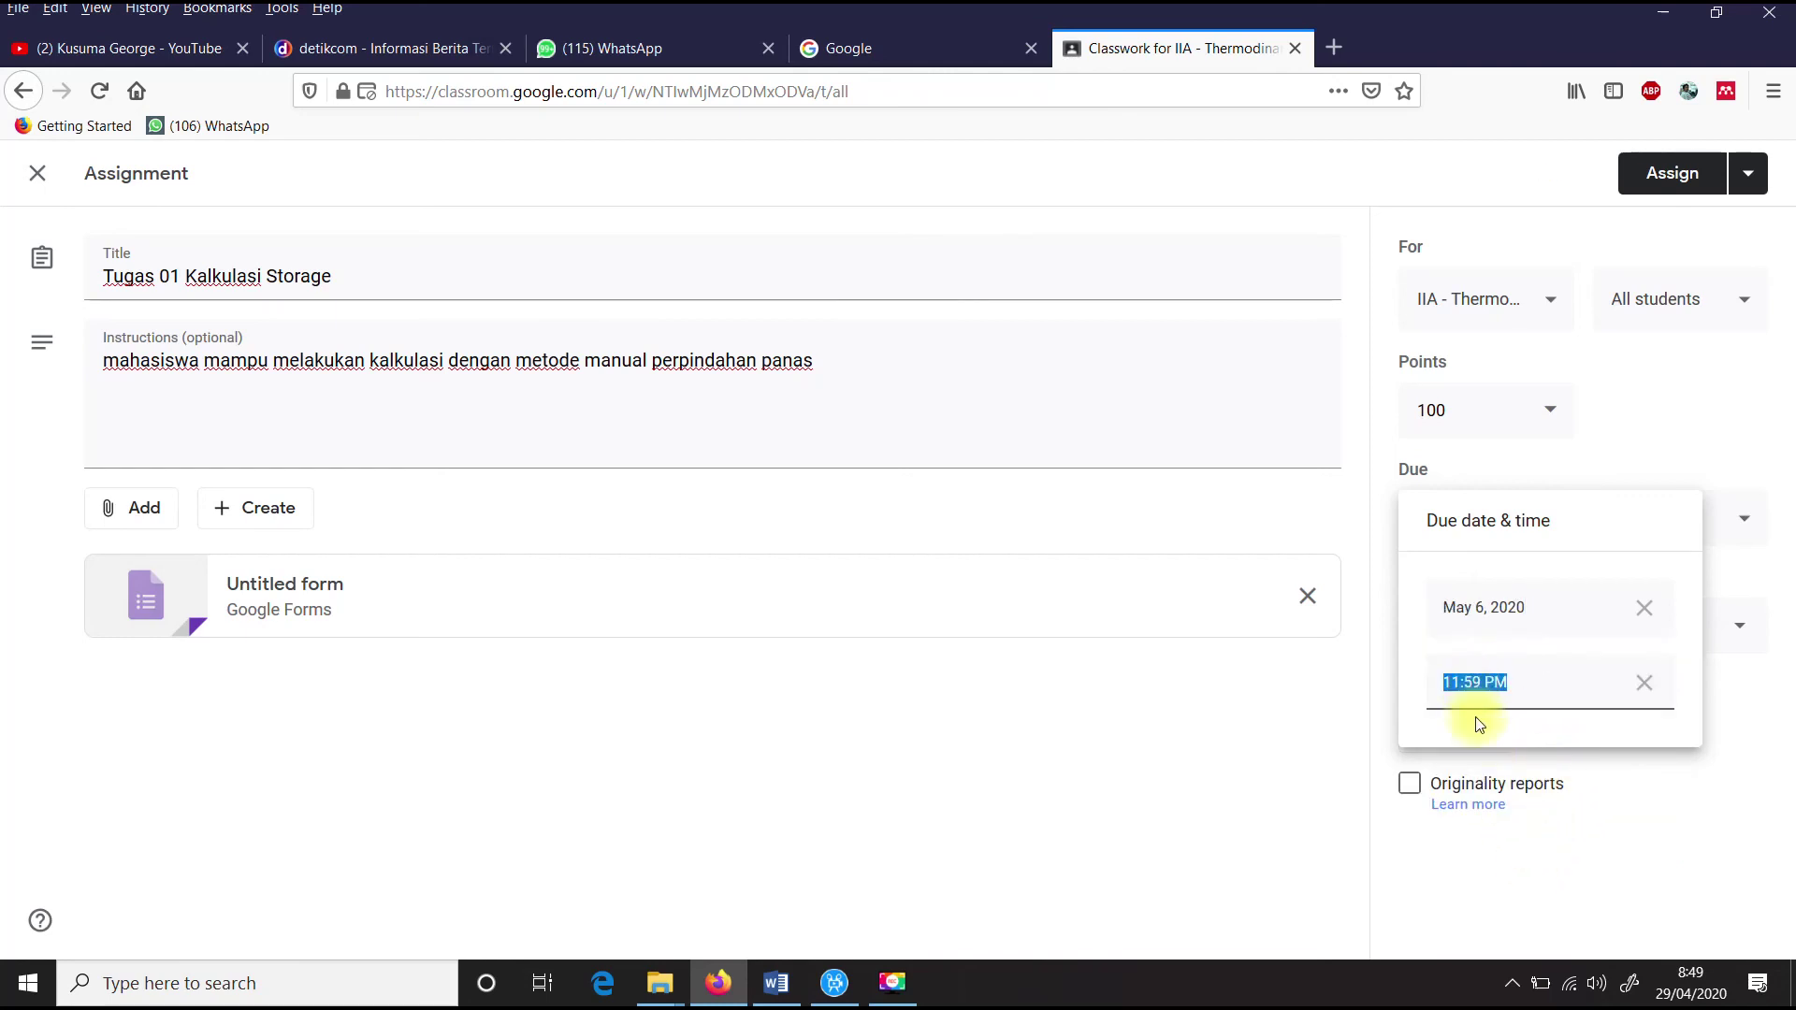
{"action": "type", "text": "2"}
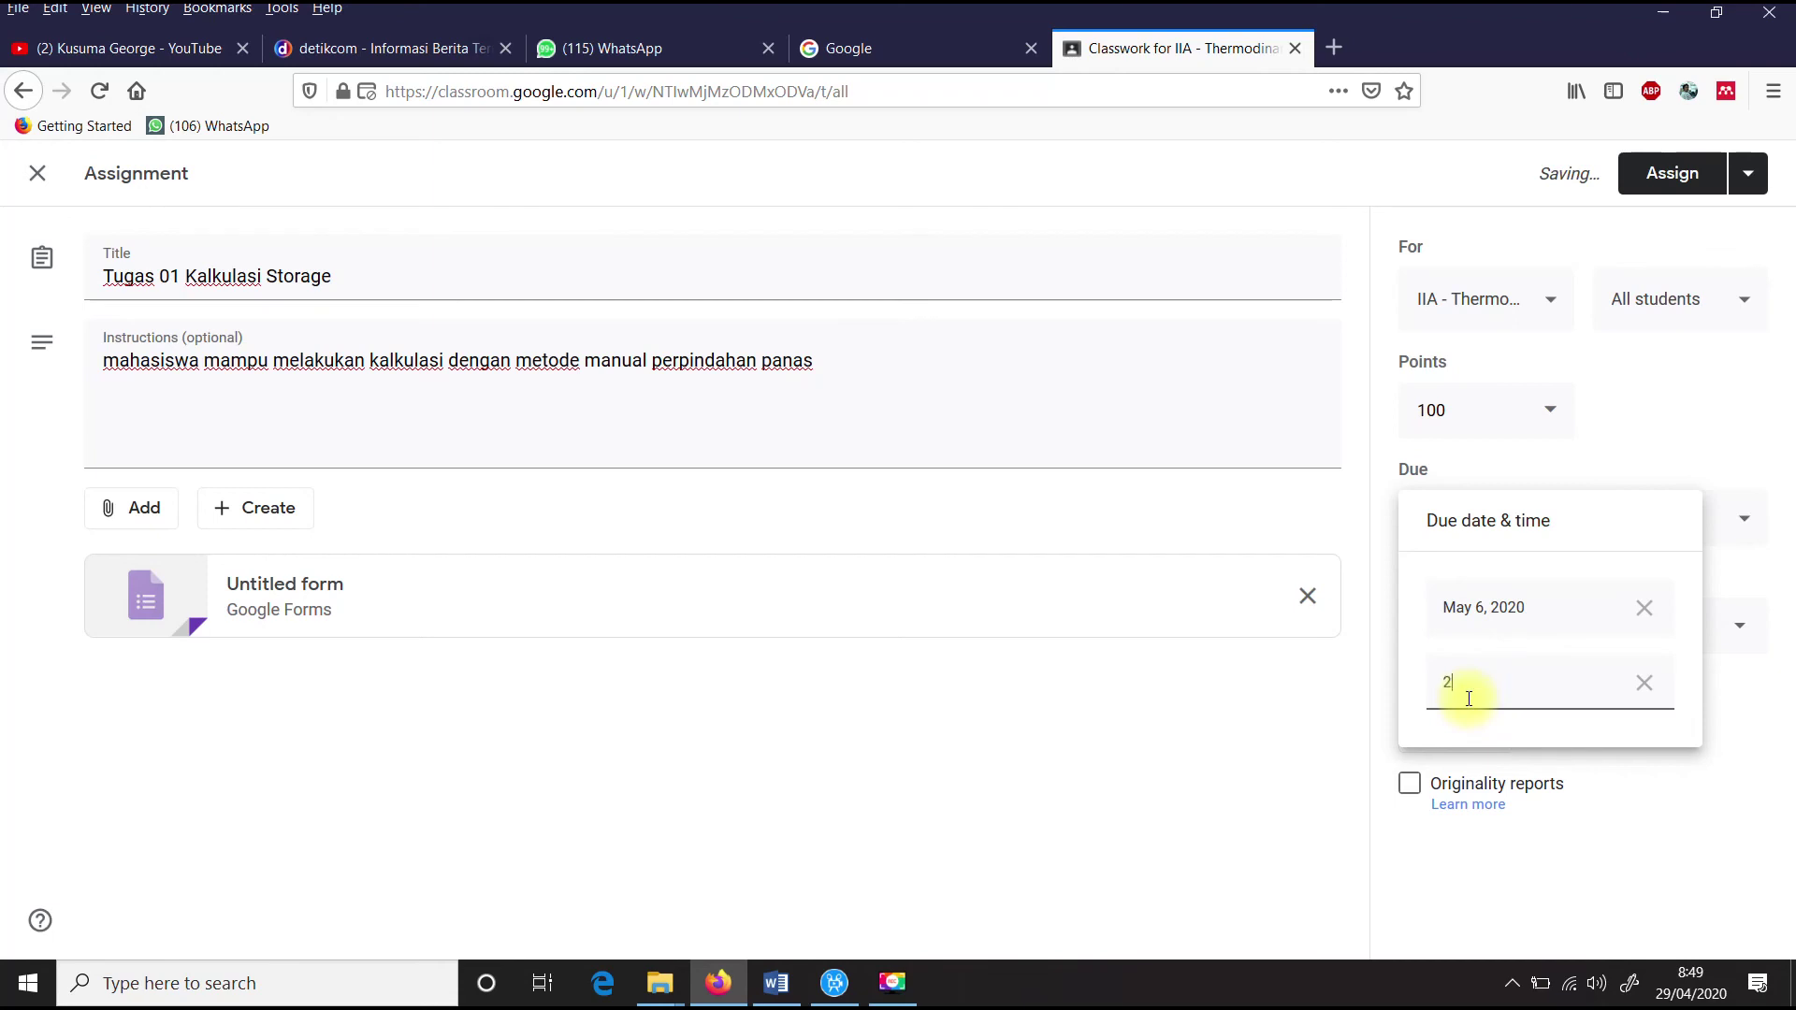
{"action": "type", "text": "2.00 PM"}
{"action": "left_click", "coordinate": [1467, 863]}
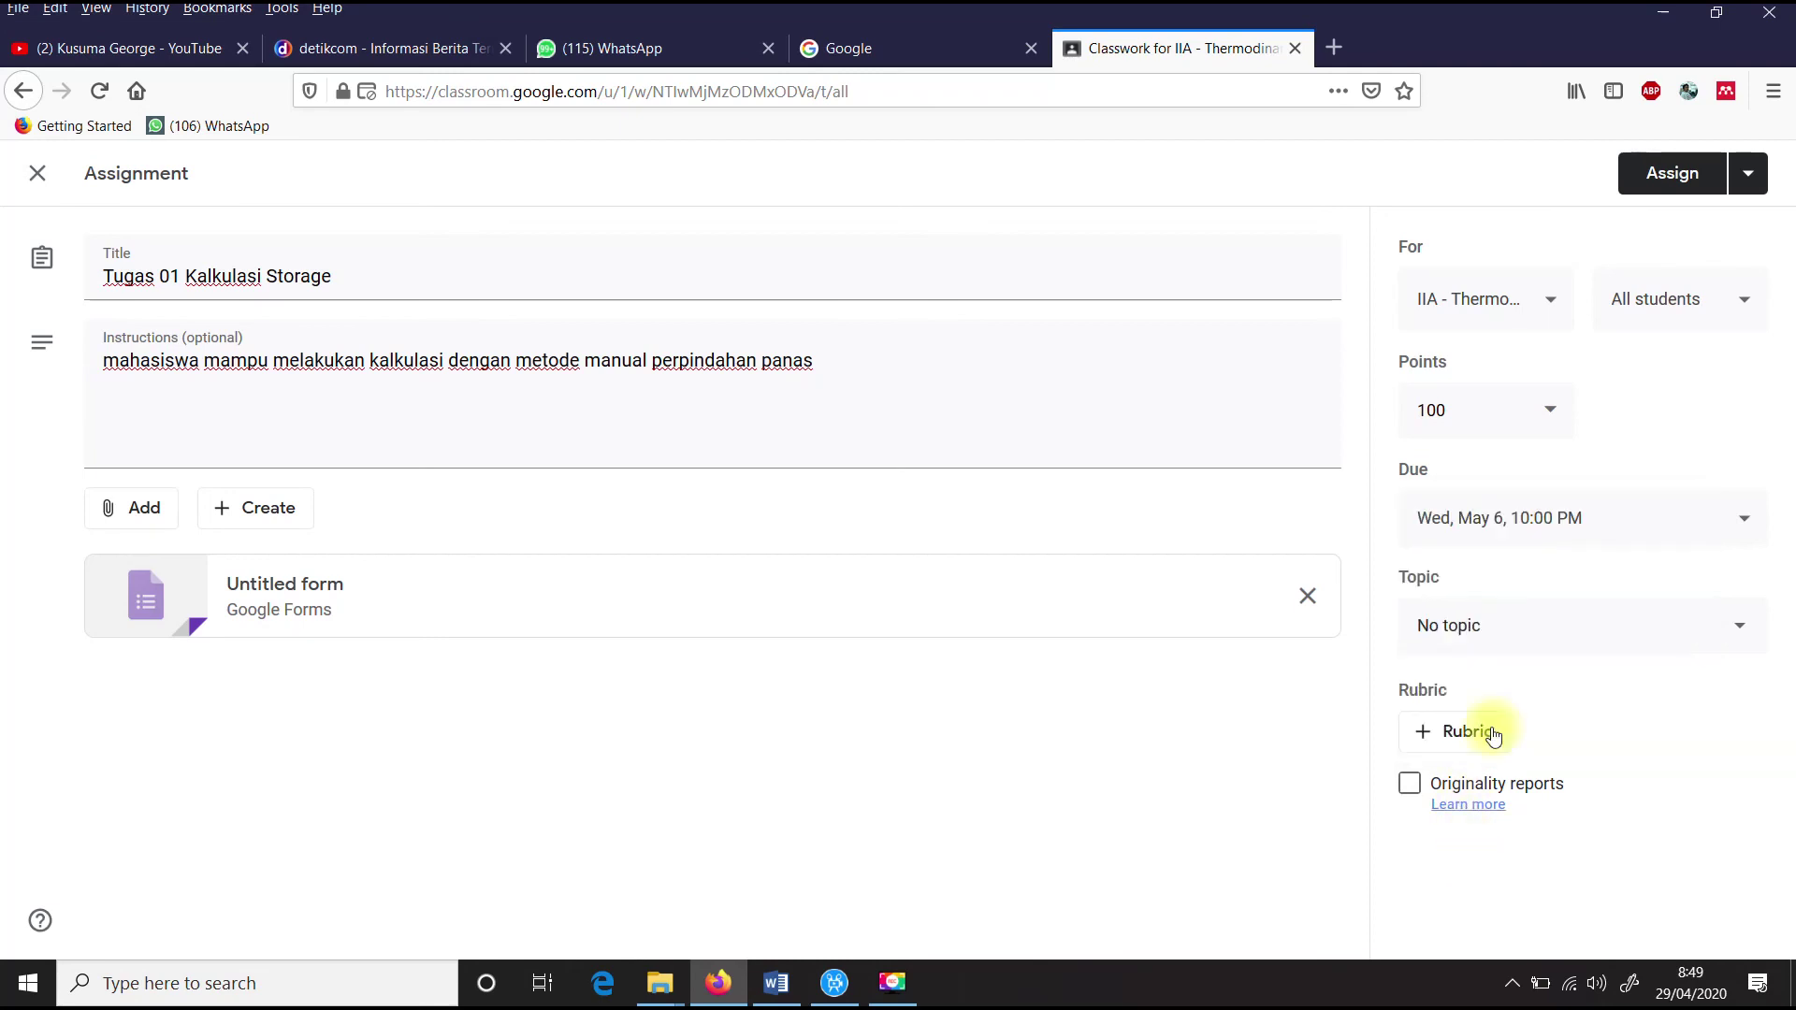
Step: Create a new topic named "Storage" for the assignment
{"action": "left_click", "coordinate": [1530, 635]}
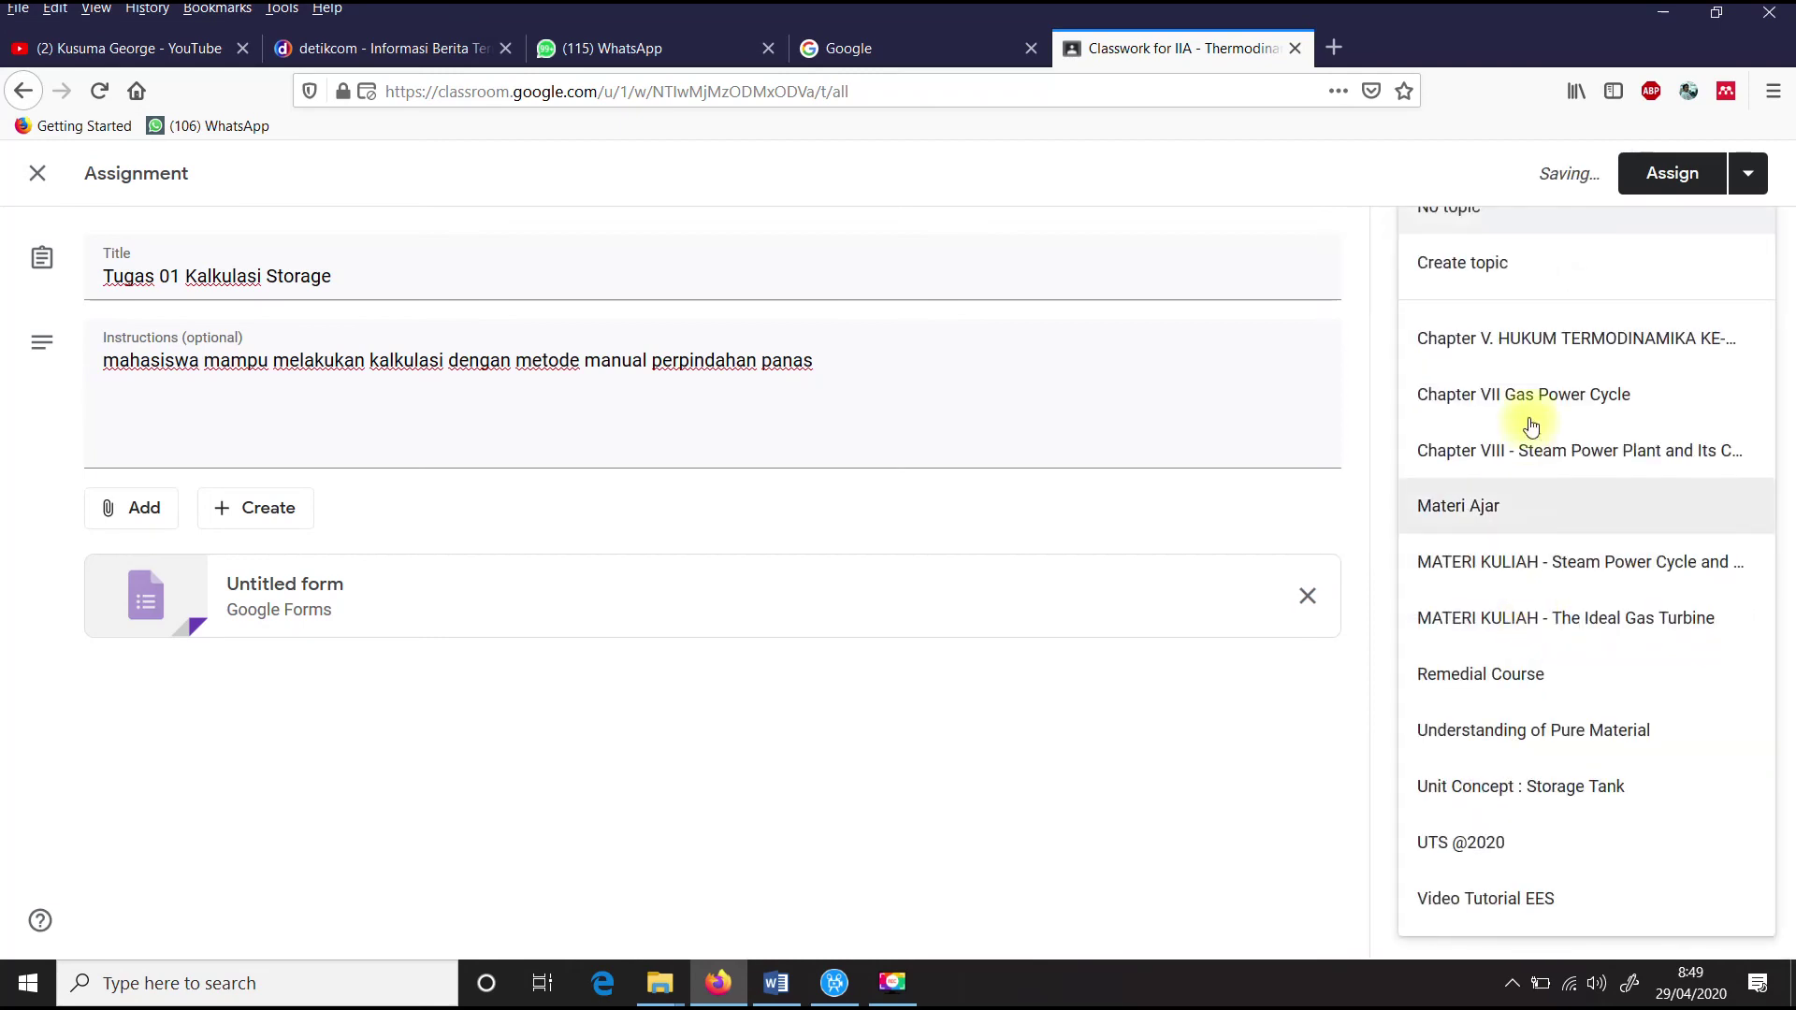
{"action": "left_click", "coordinate": [1494, 265]}
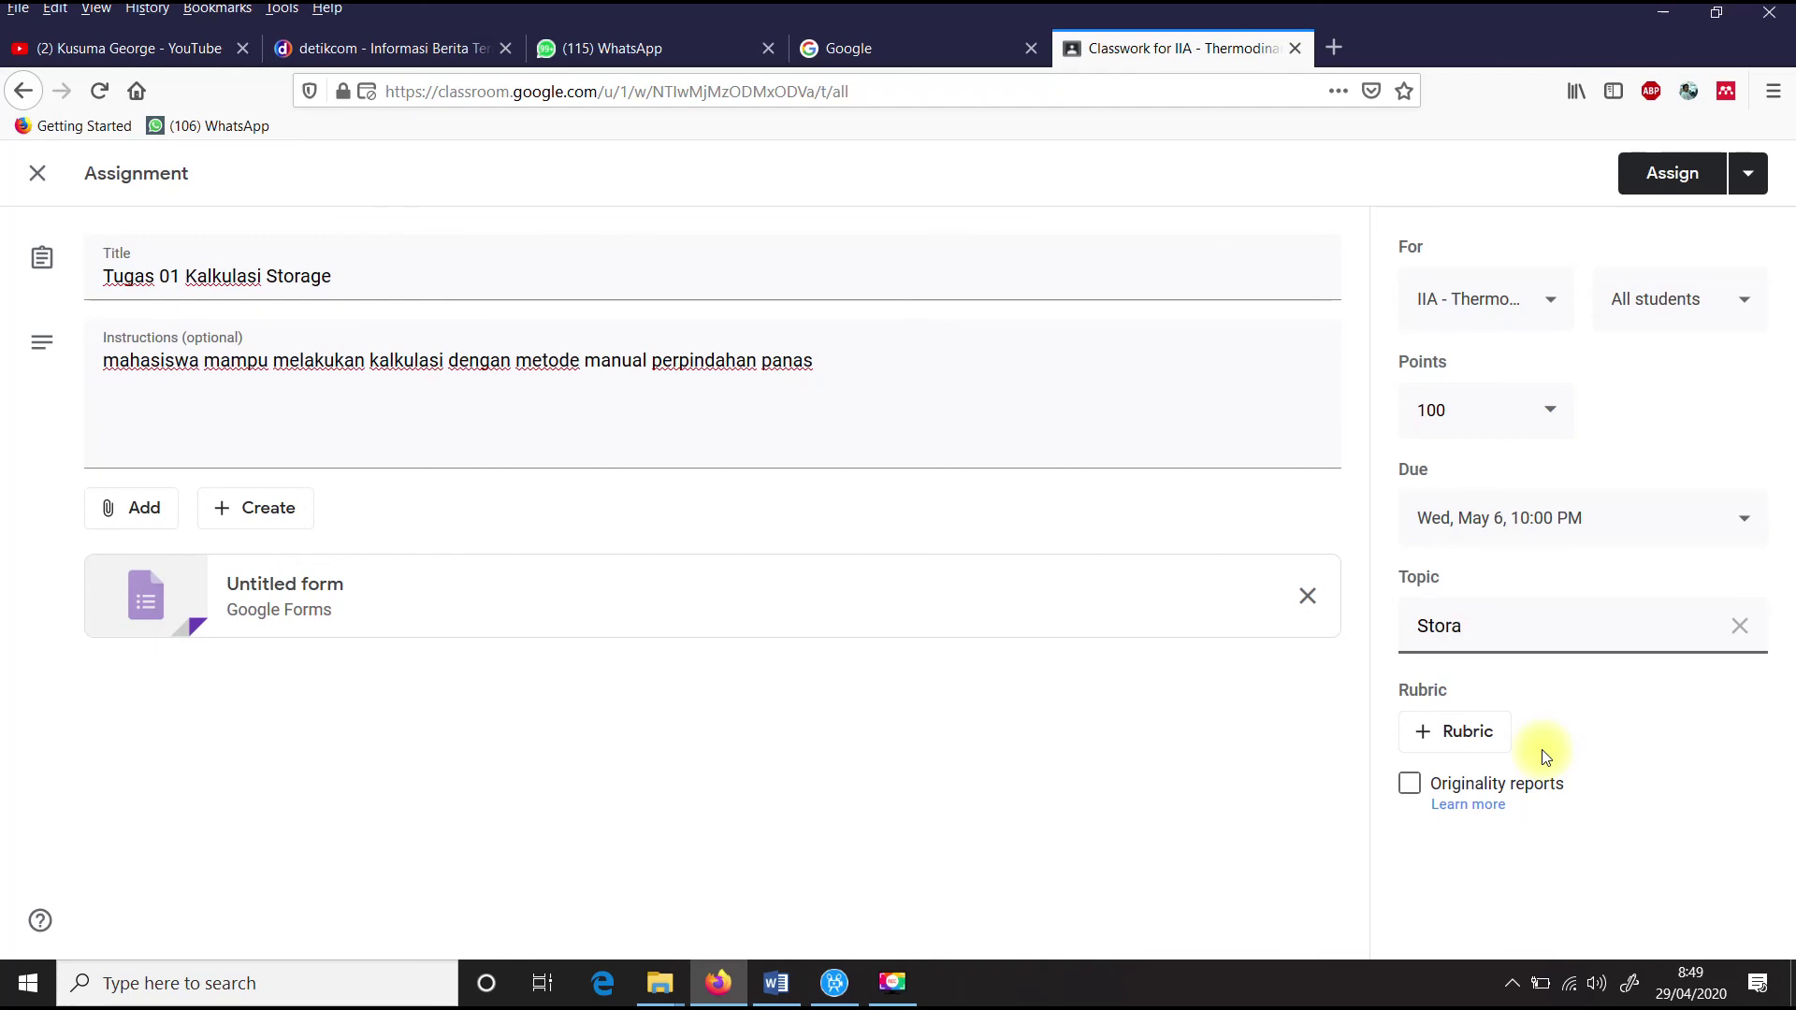
{"action": "left_click", "coordinate": [1496, 884]}
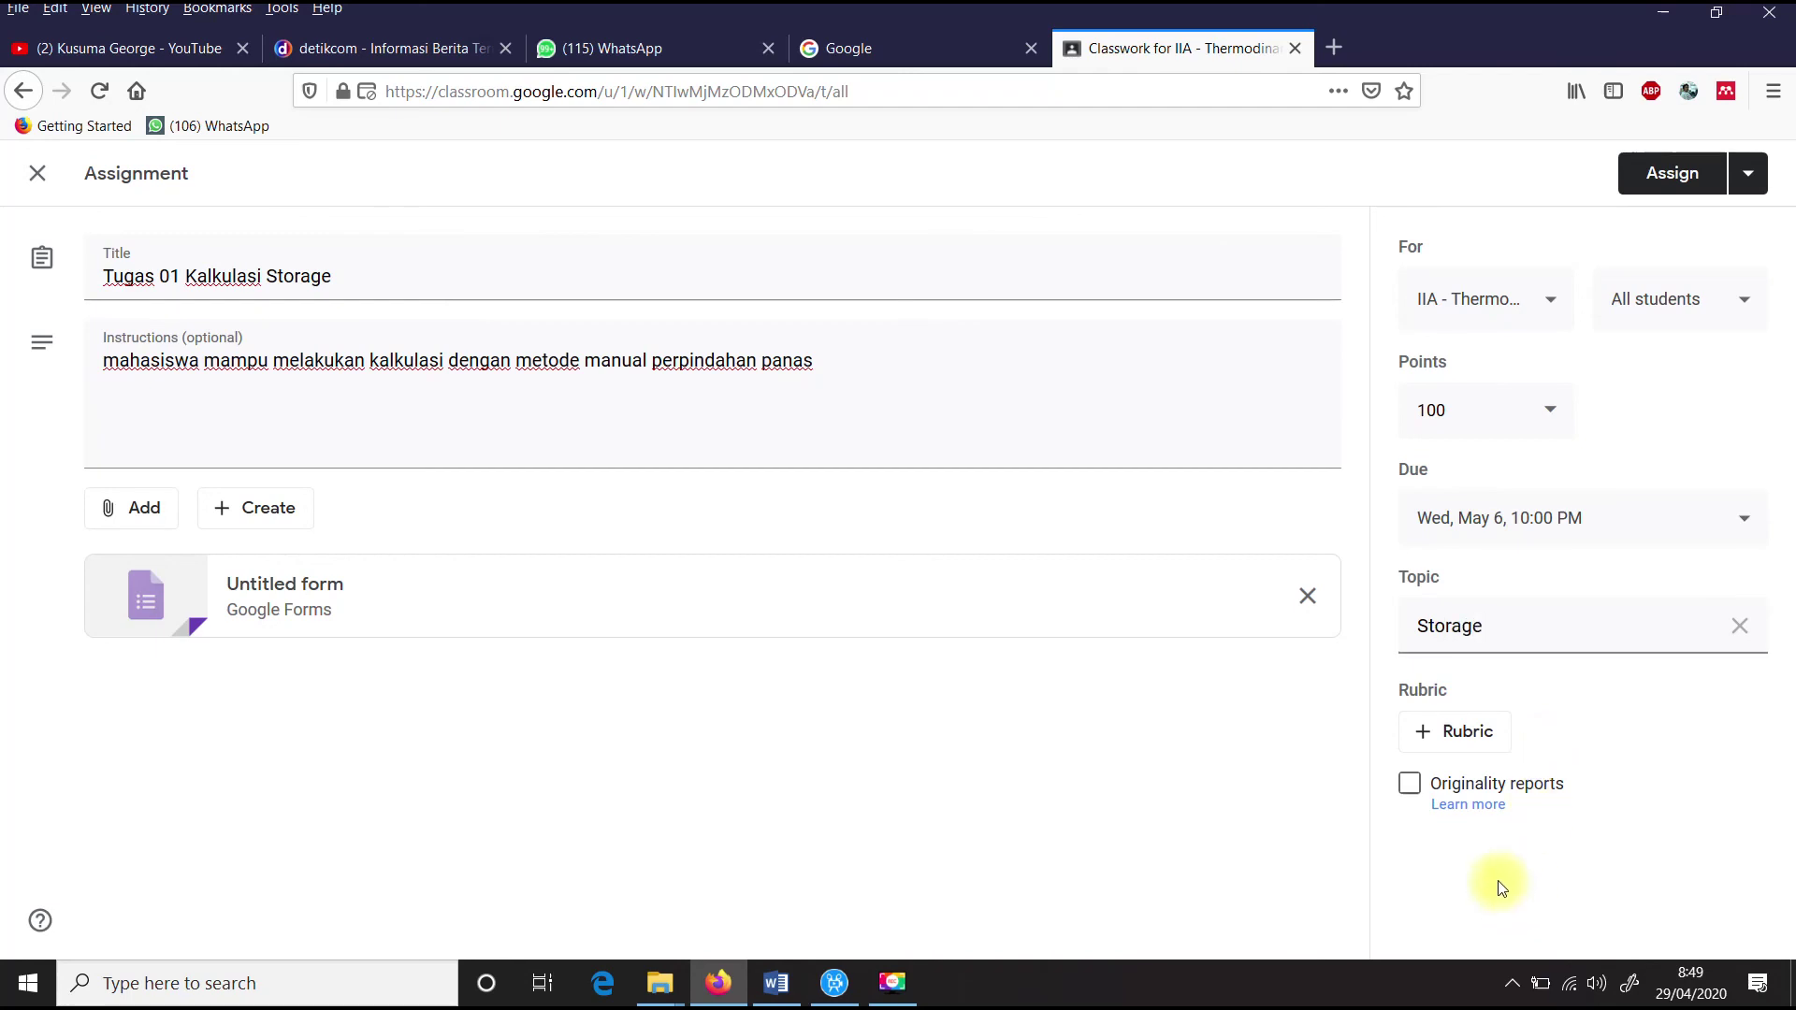
Step: Check the attached form once more, close it, and assign the "Tugas 01 Kalkulasi Storage" assignment to the class
{"action": "left_click", "coordinate": [474, 605]}
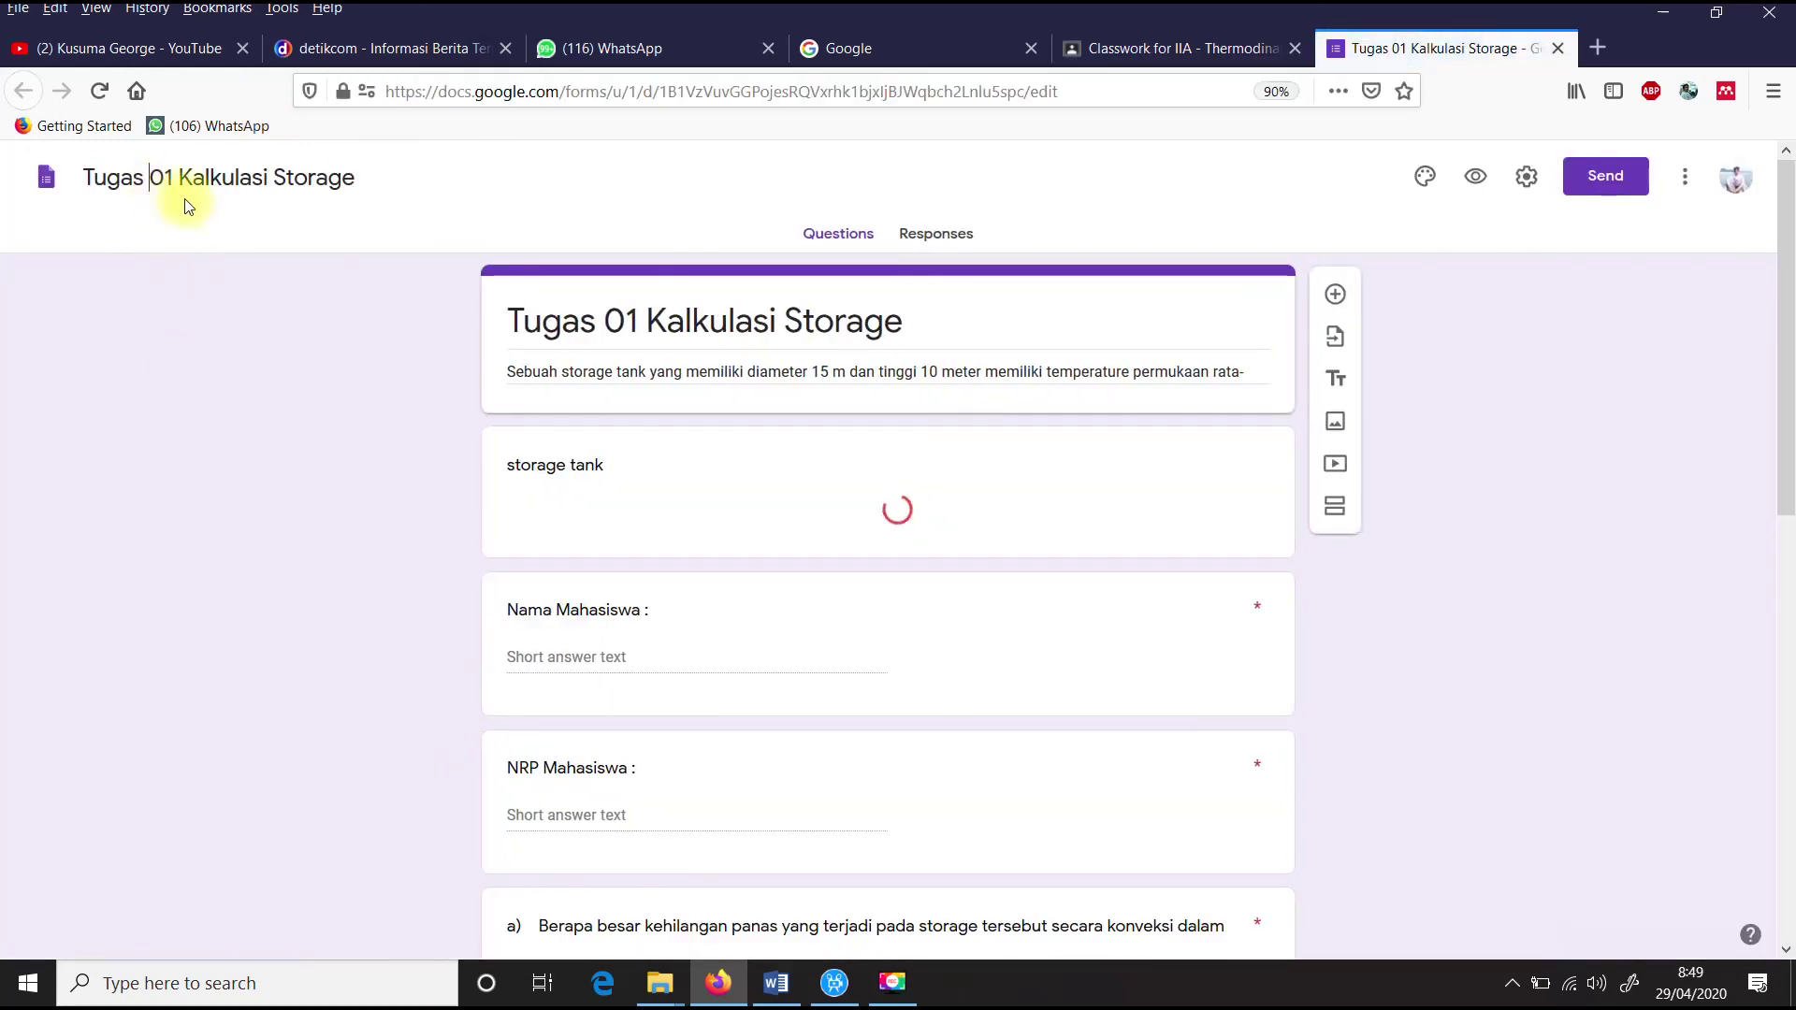
{"action": "left_click", "coordinate": [1558, 48]}
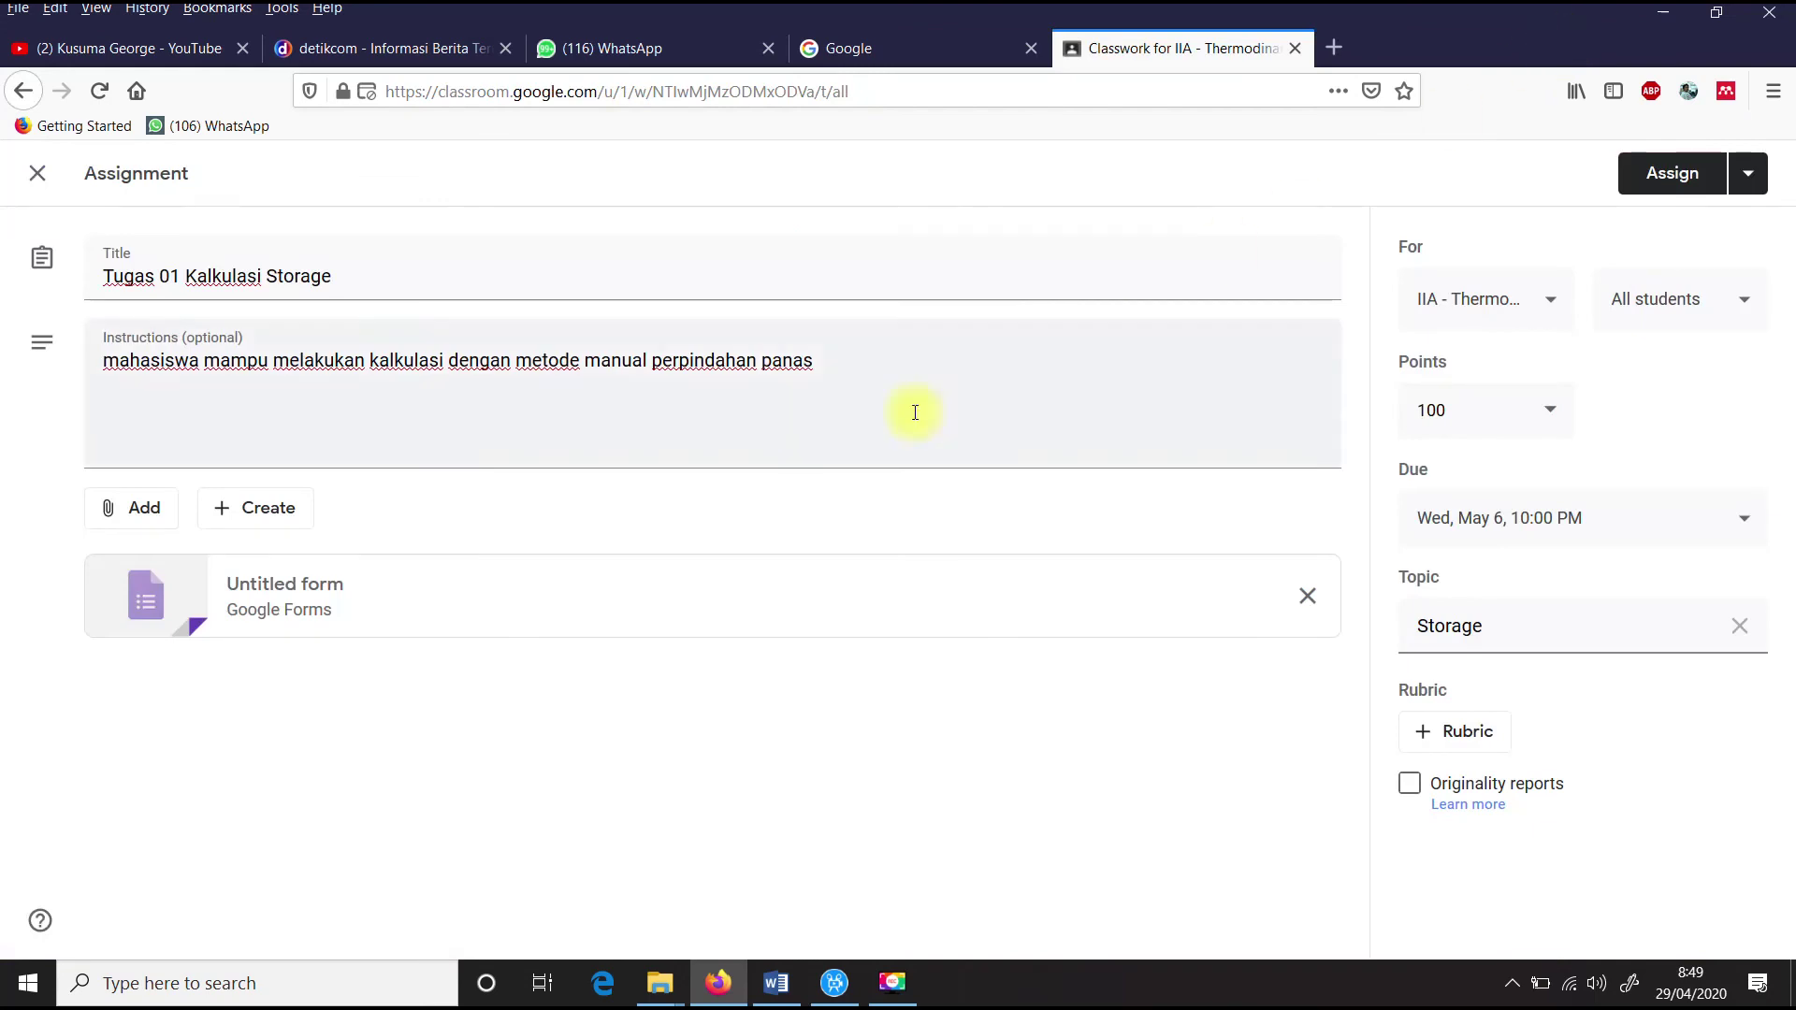
{"action": "left_click", "coordinate": [1673, 176]}
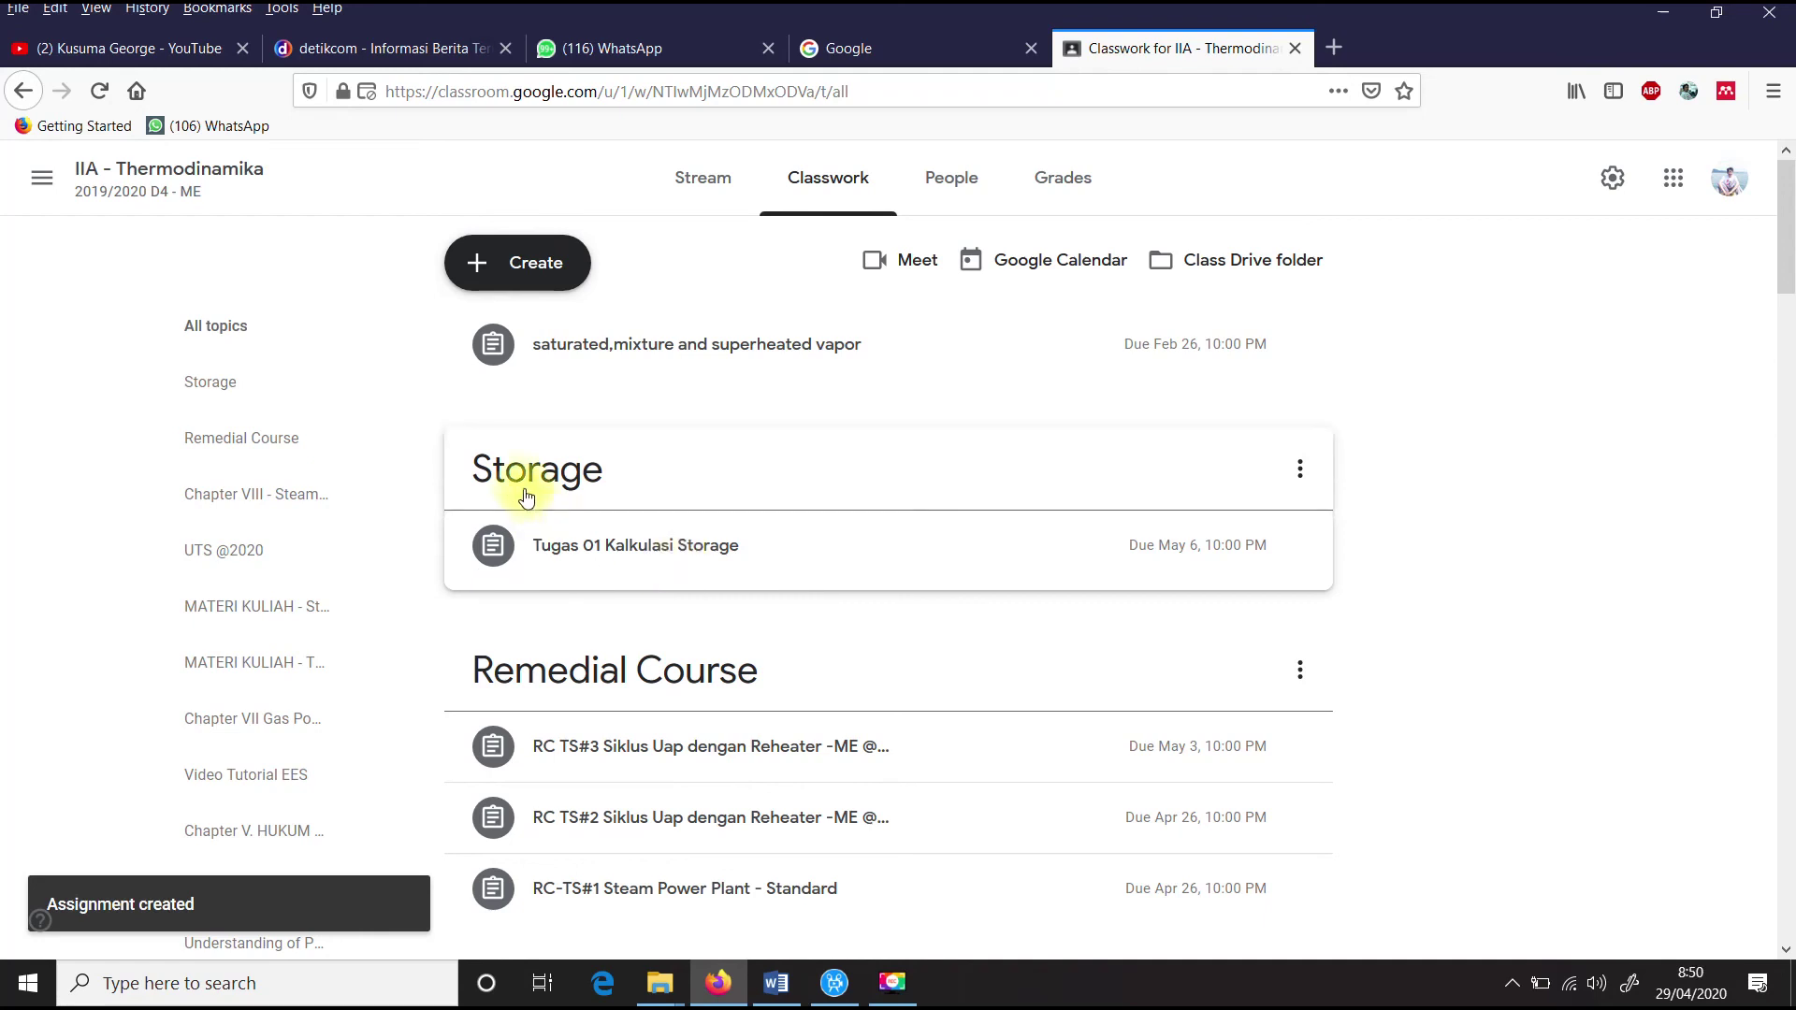
Step: Reopen the posted "Tugas 01 Kalkulasi Storage" assignment for editing, set its due date to May 7, 2020, and save the change
{"action": "left_click", "coordinate": [580, 558]}
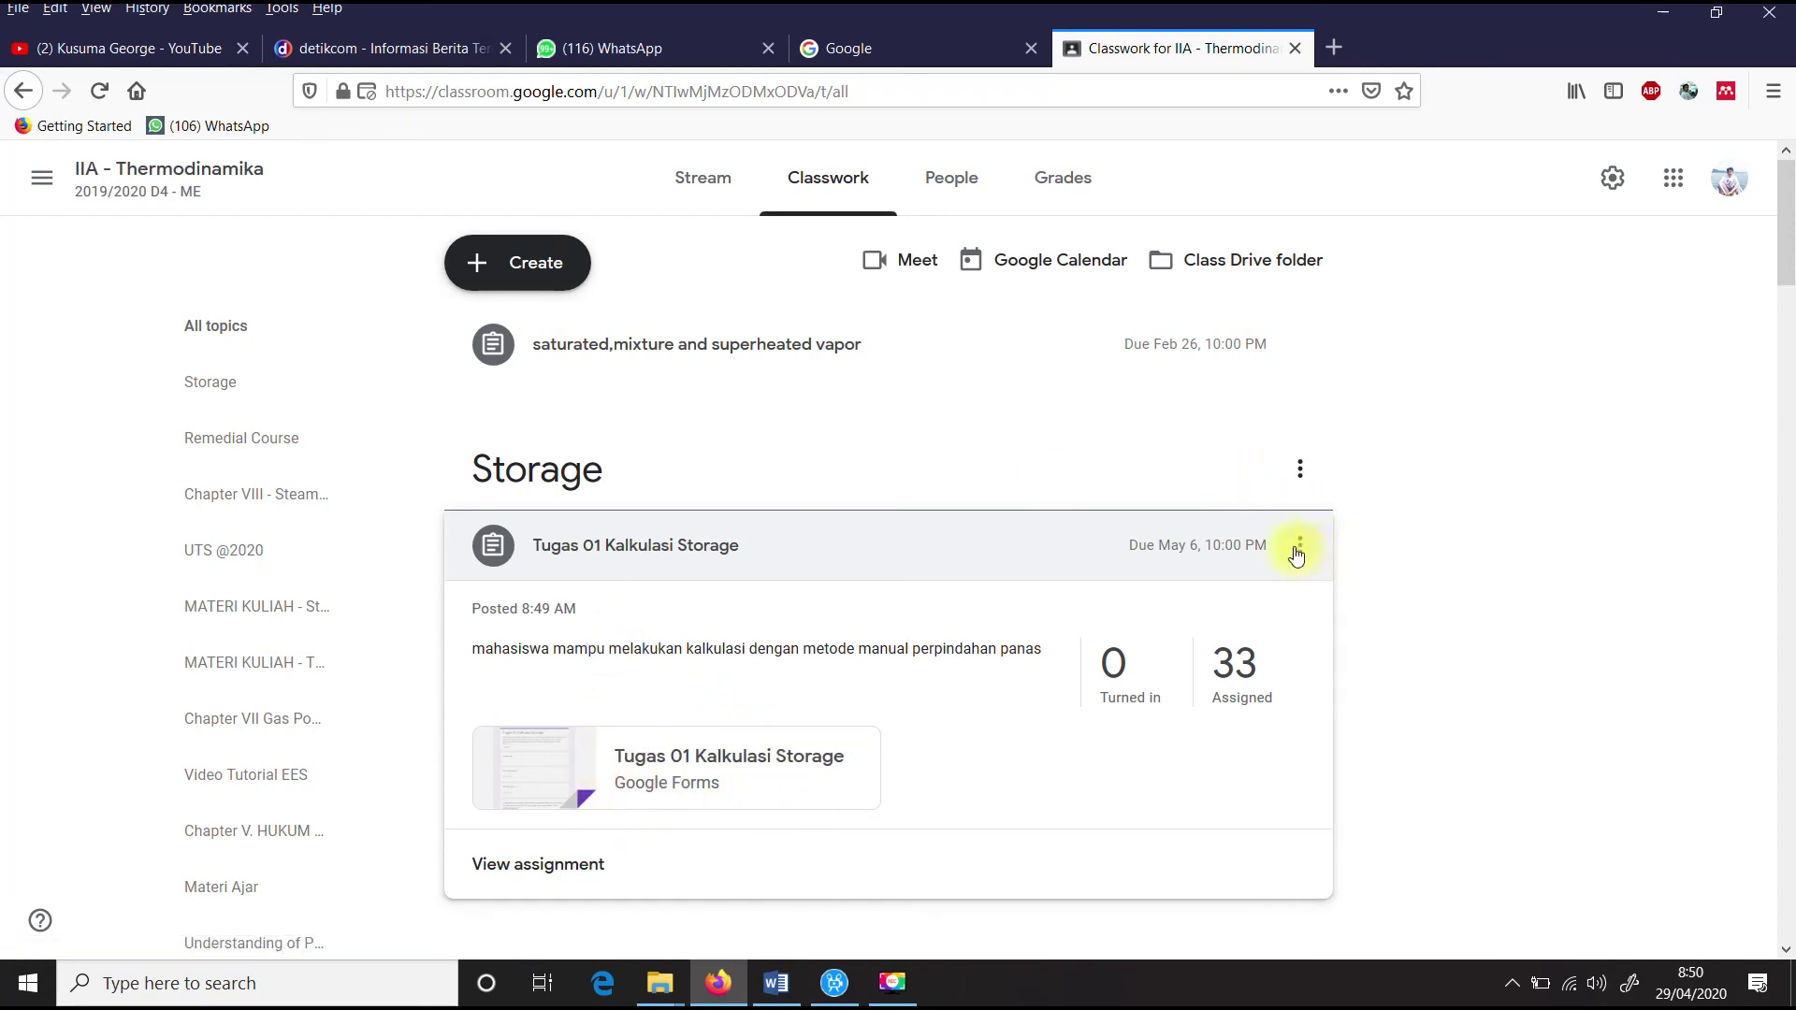
{"action": "left_click", "coordinate": [1299, 551]}
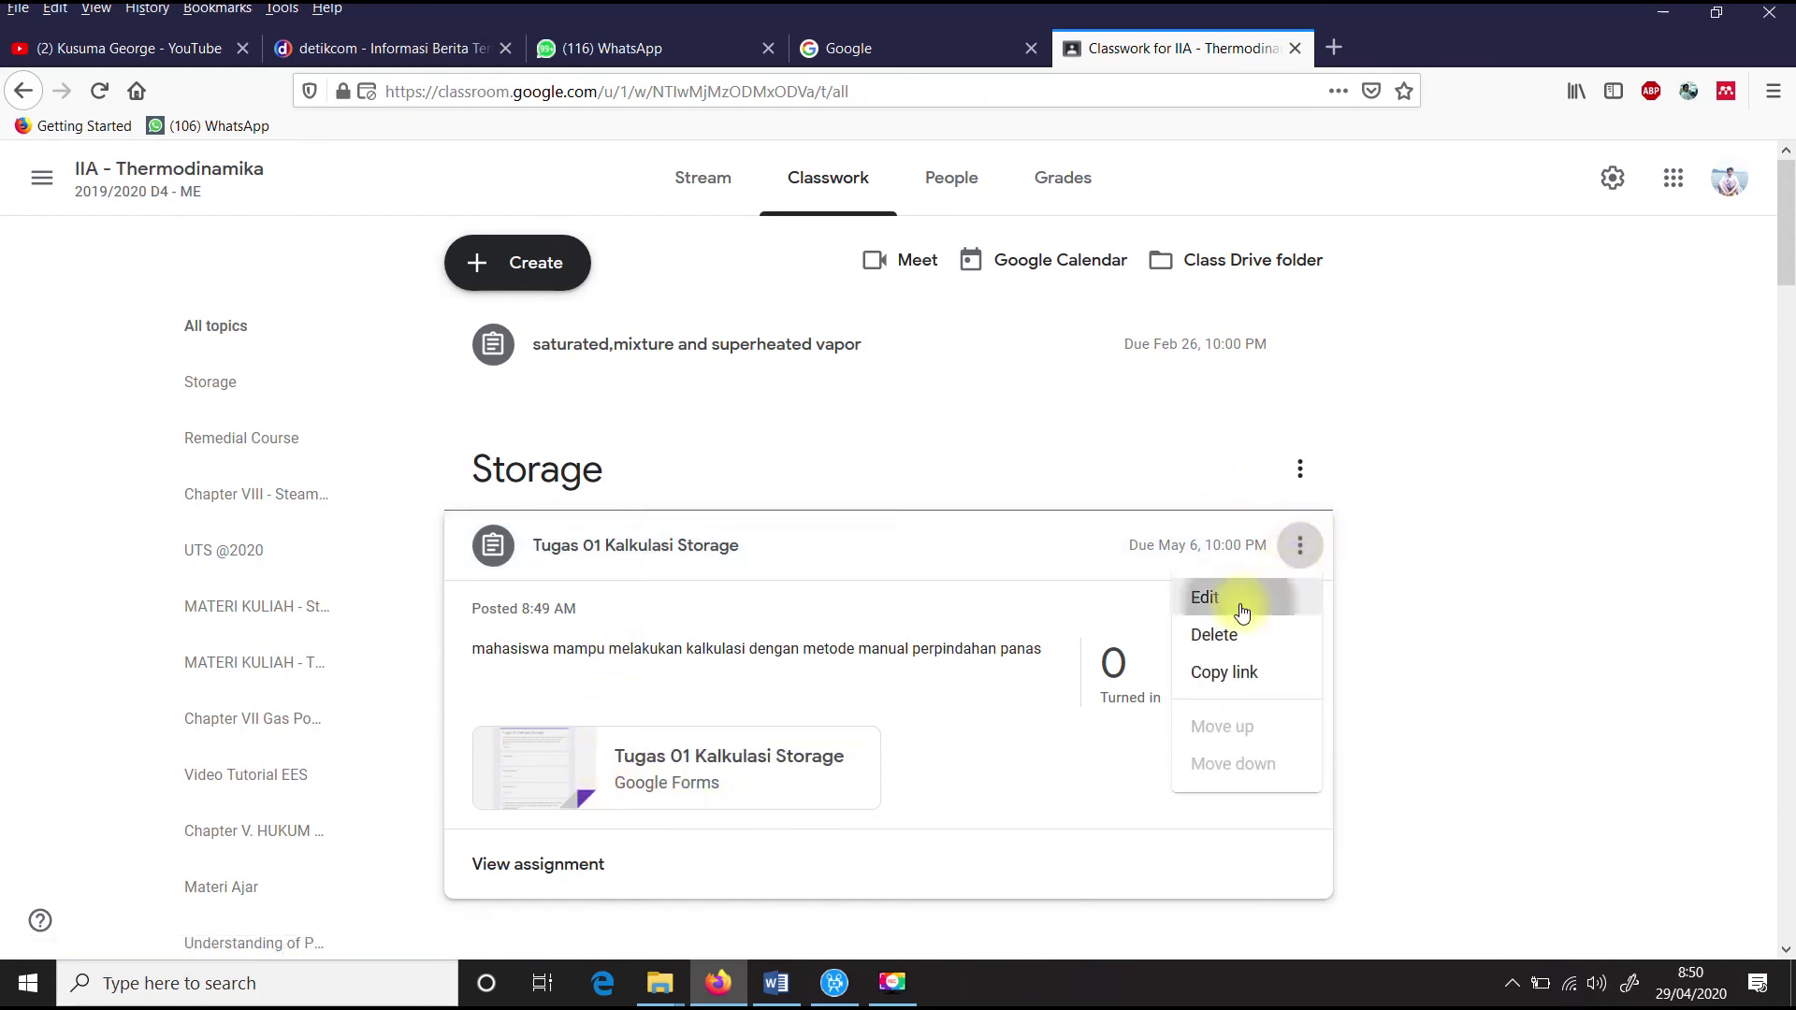
{"action": "left_click", "coordinate": [1242, 608]}
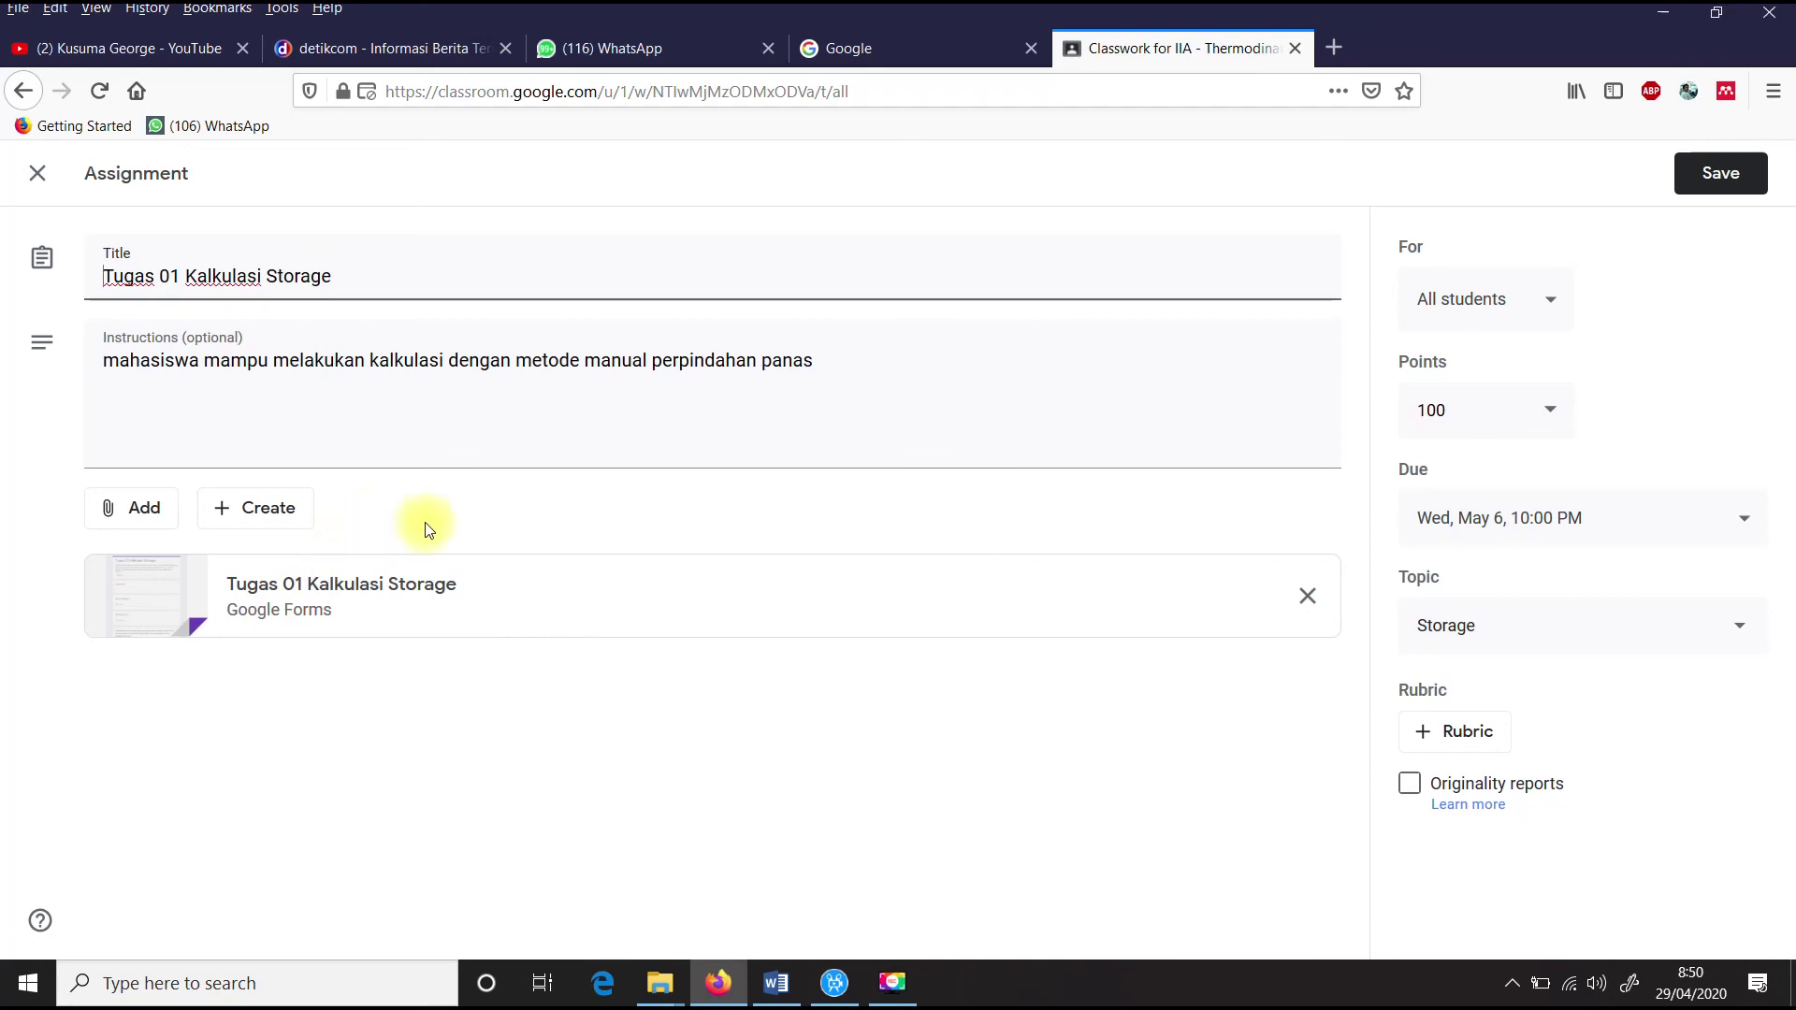
{"action": "left_click", "coordinate": [1718, 527]}
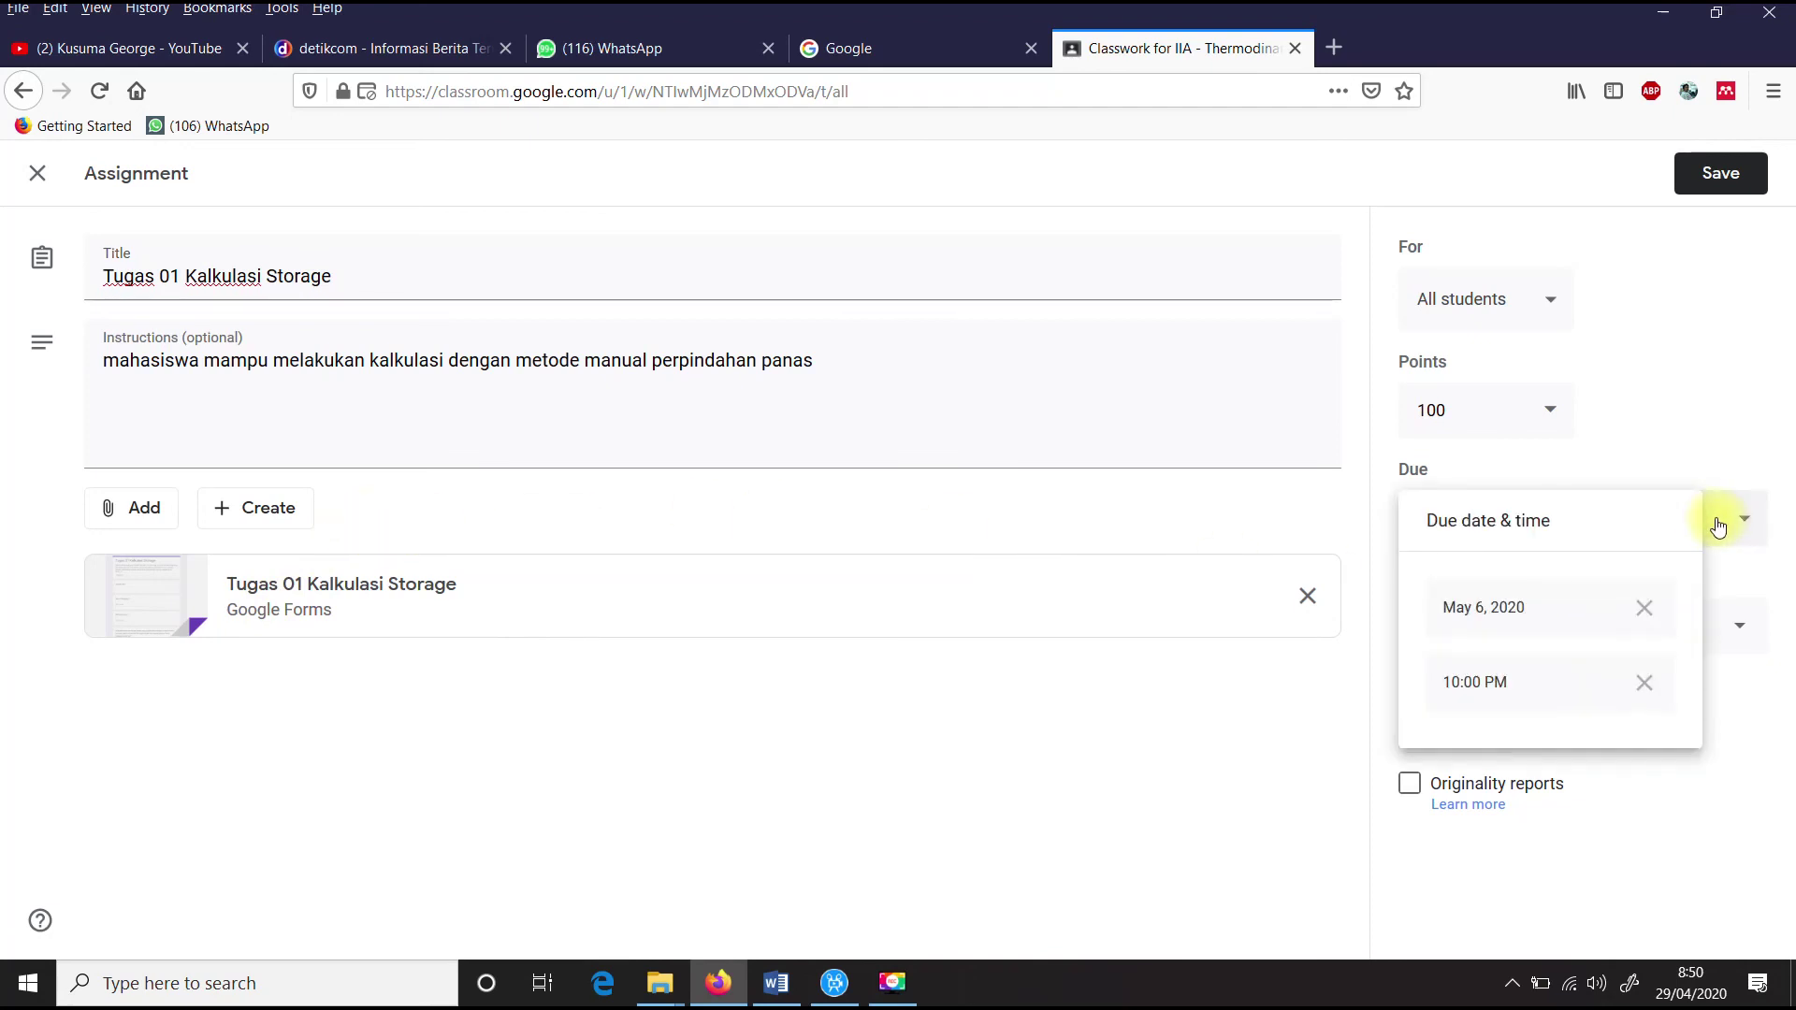
{"action": "left_click", "coordinate": [1480, 620]}
{"action": "left_click", "coordinate": [1595, 754]}
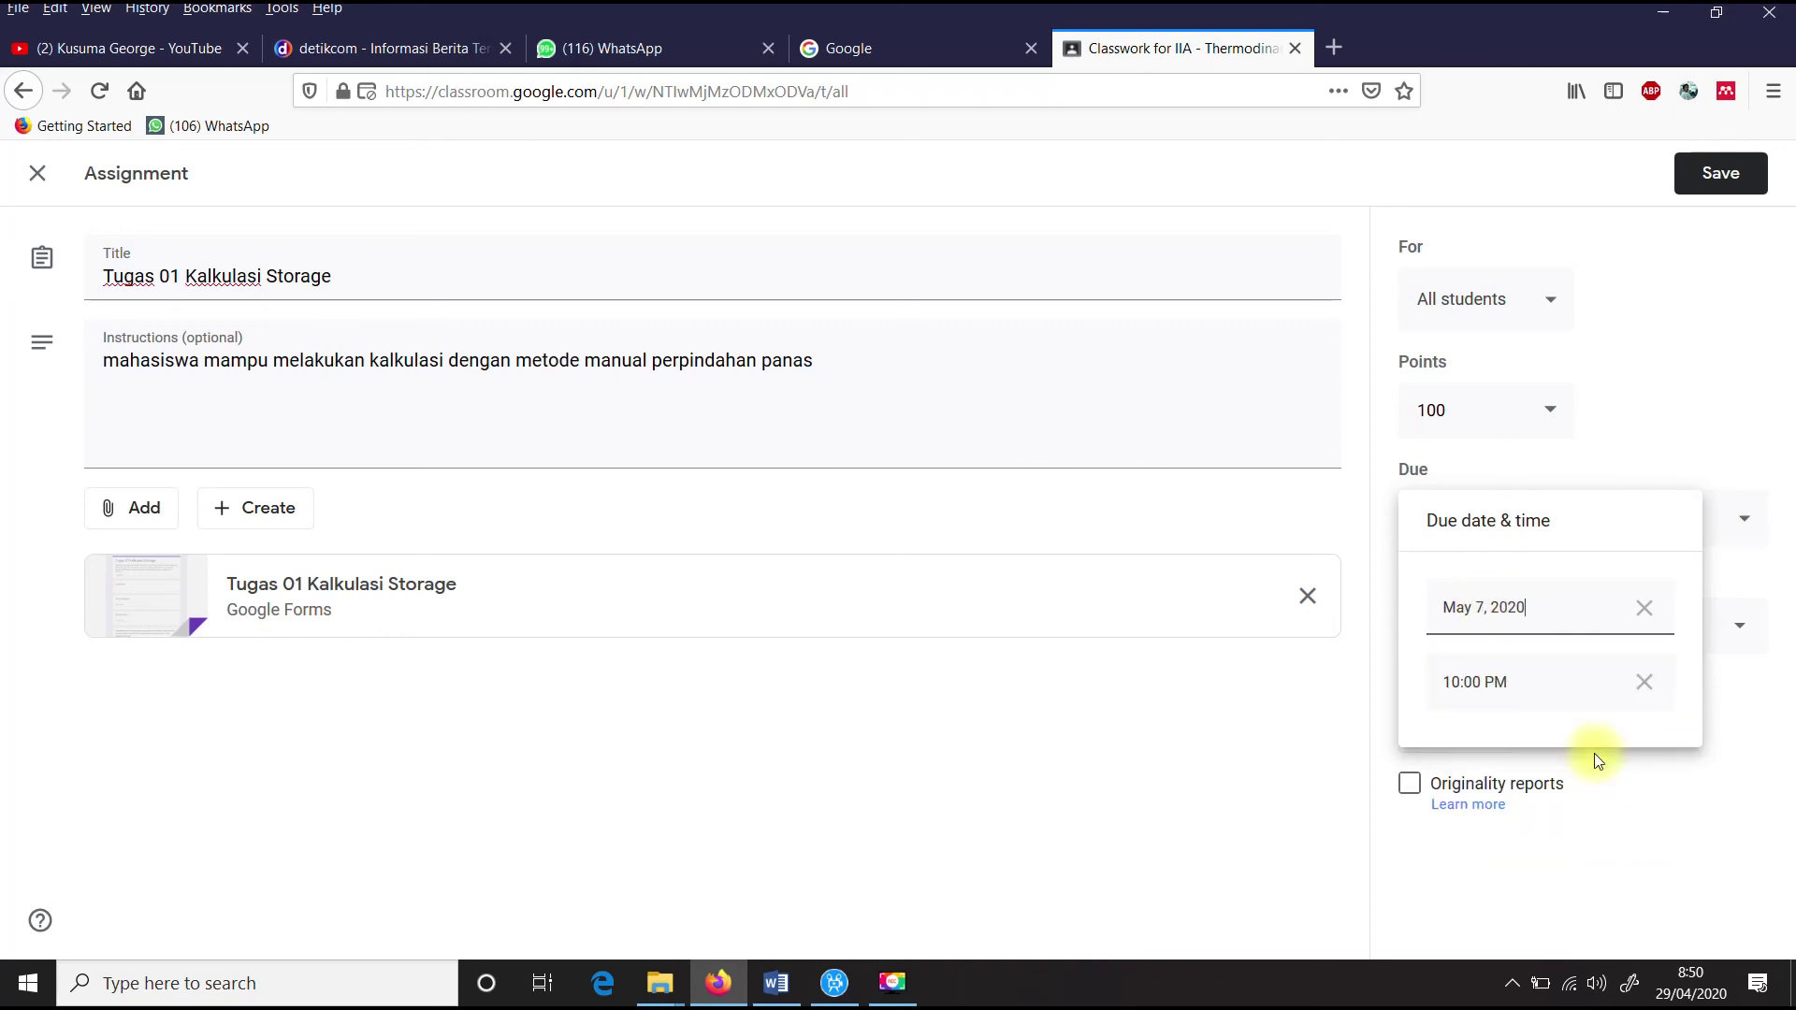
{"action": "left_click", "coordinate": [1719, 297]}
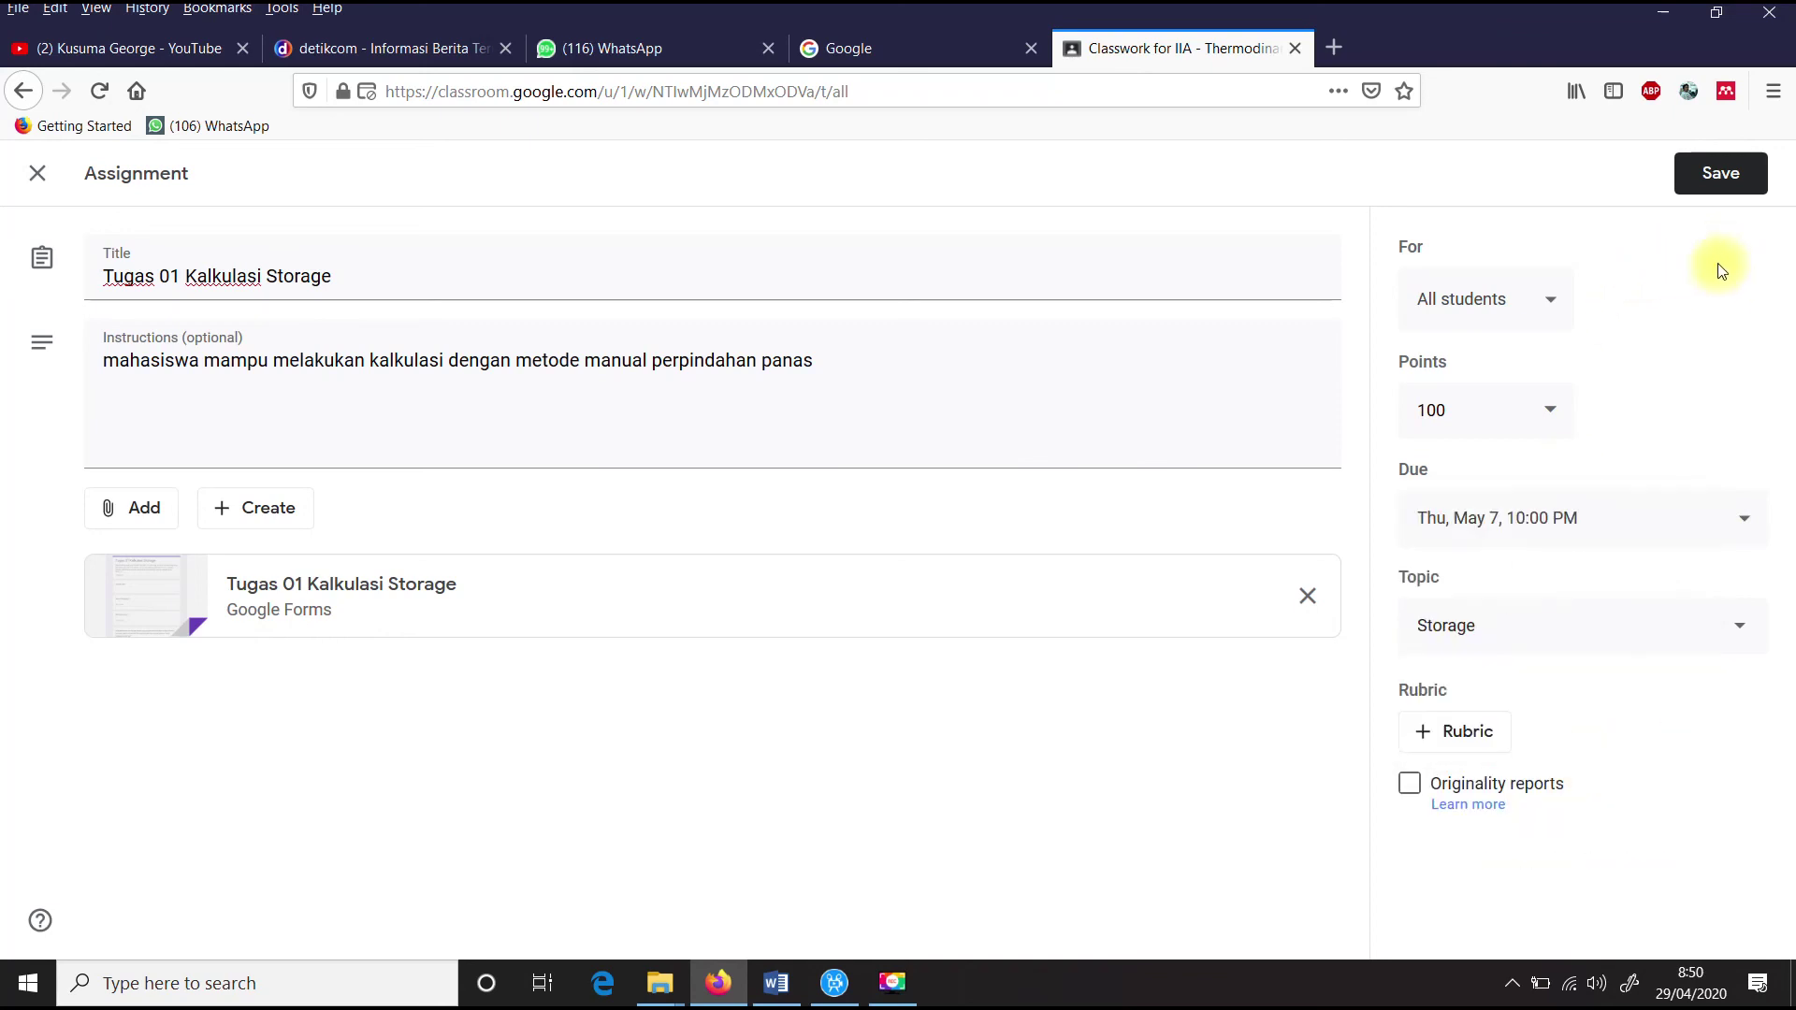
{"action": "left_click", "coordinate": [1720, 176]}
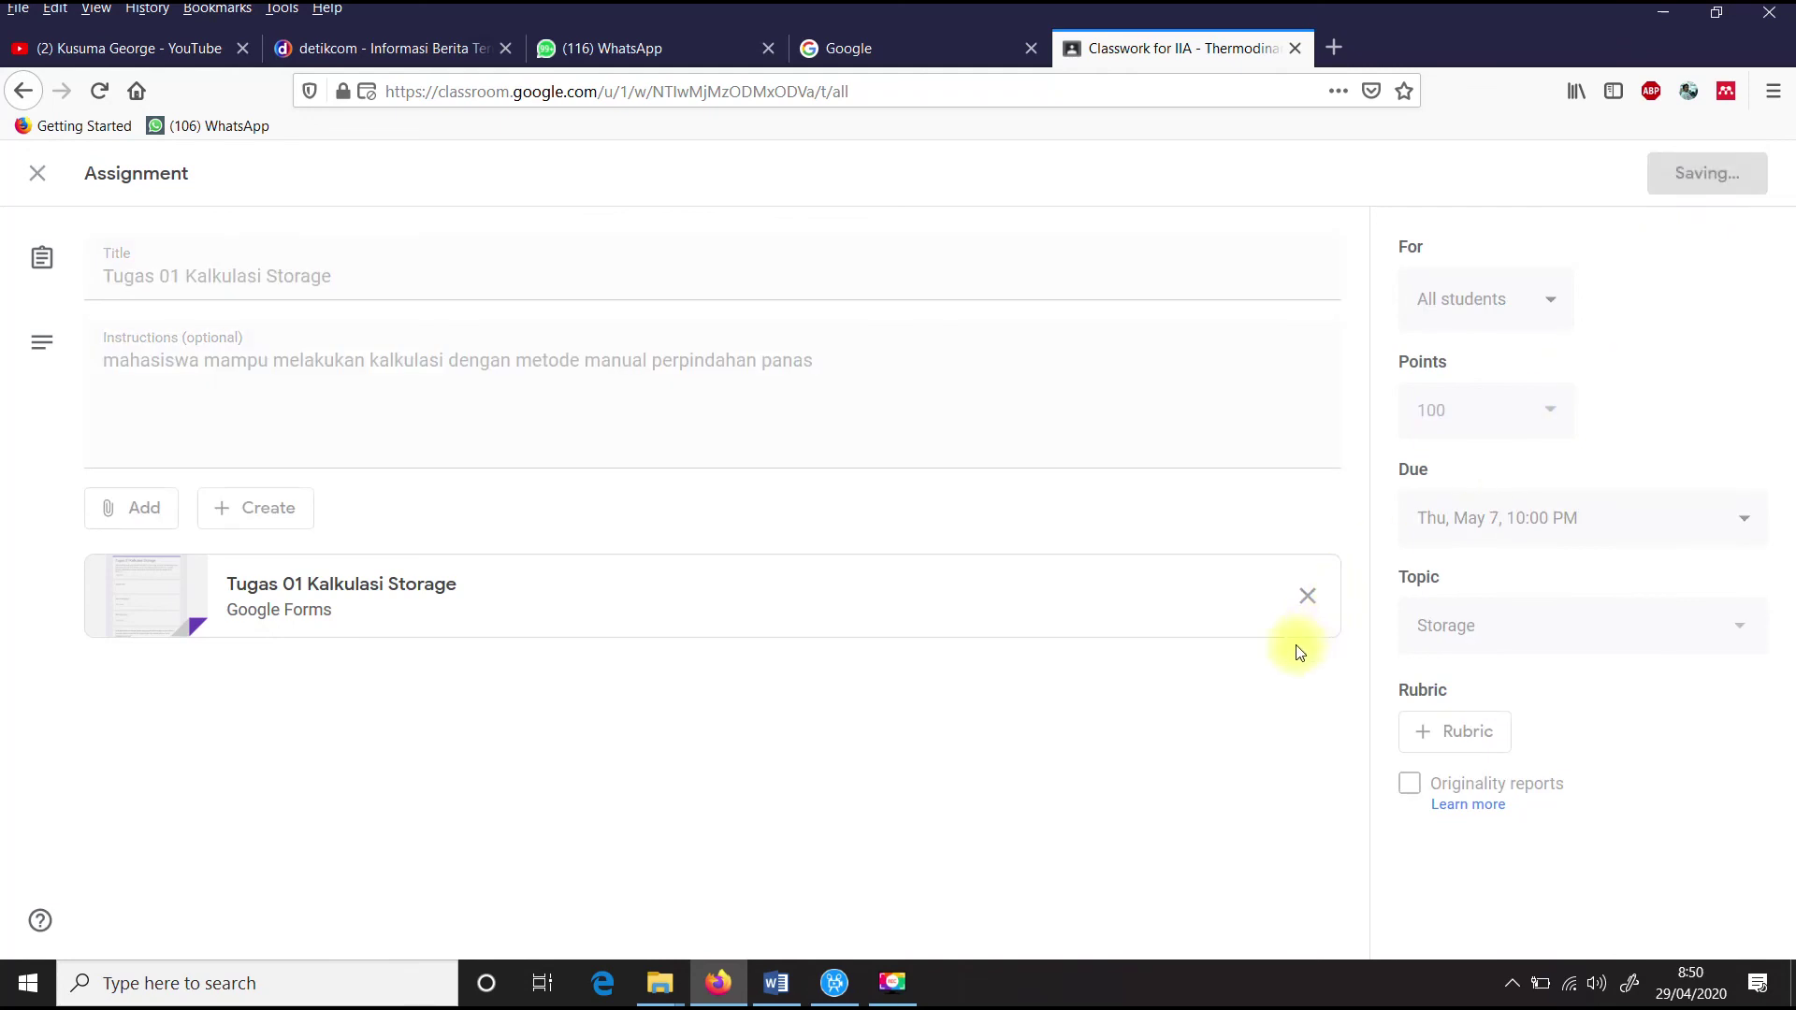